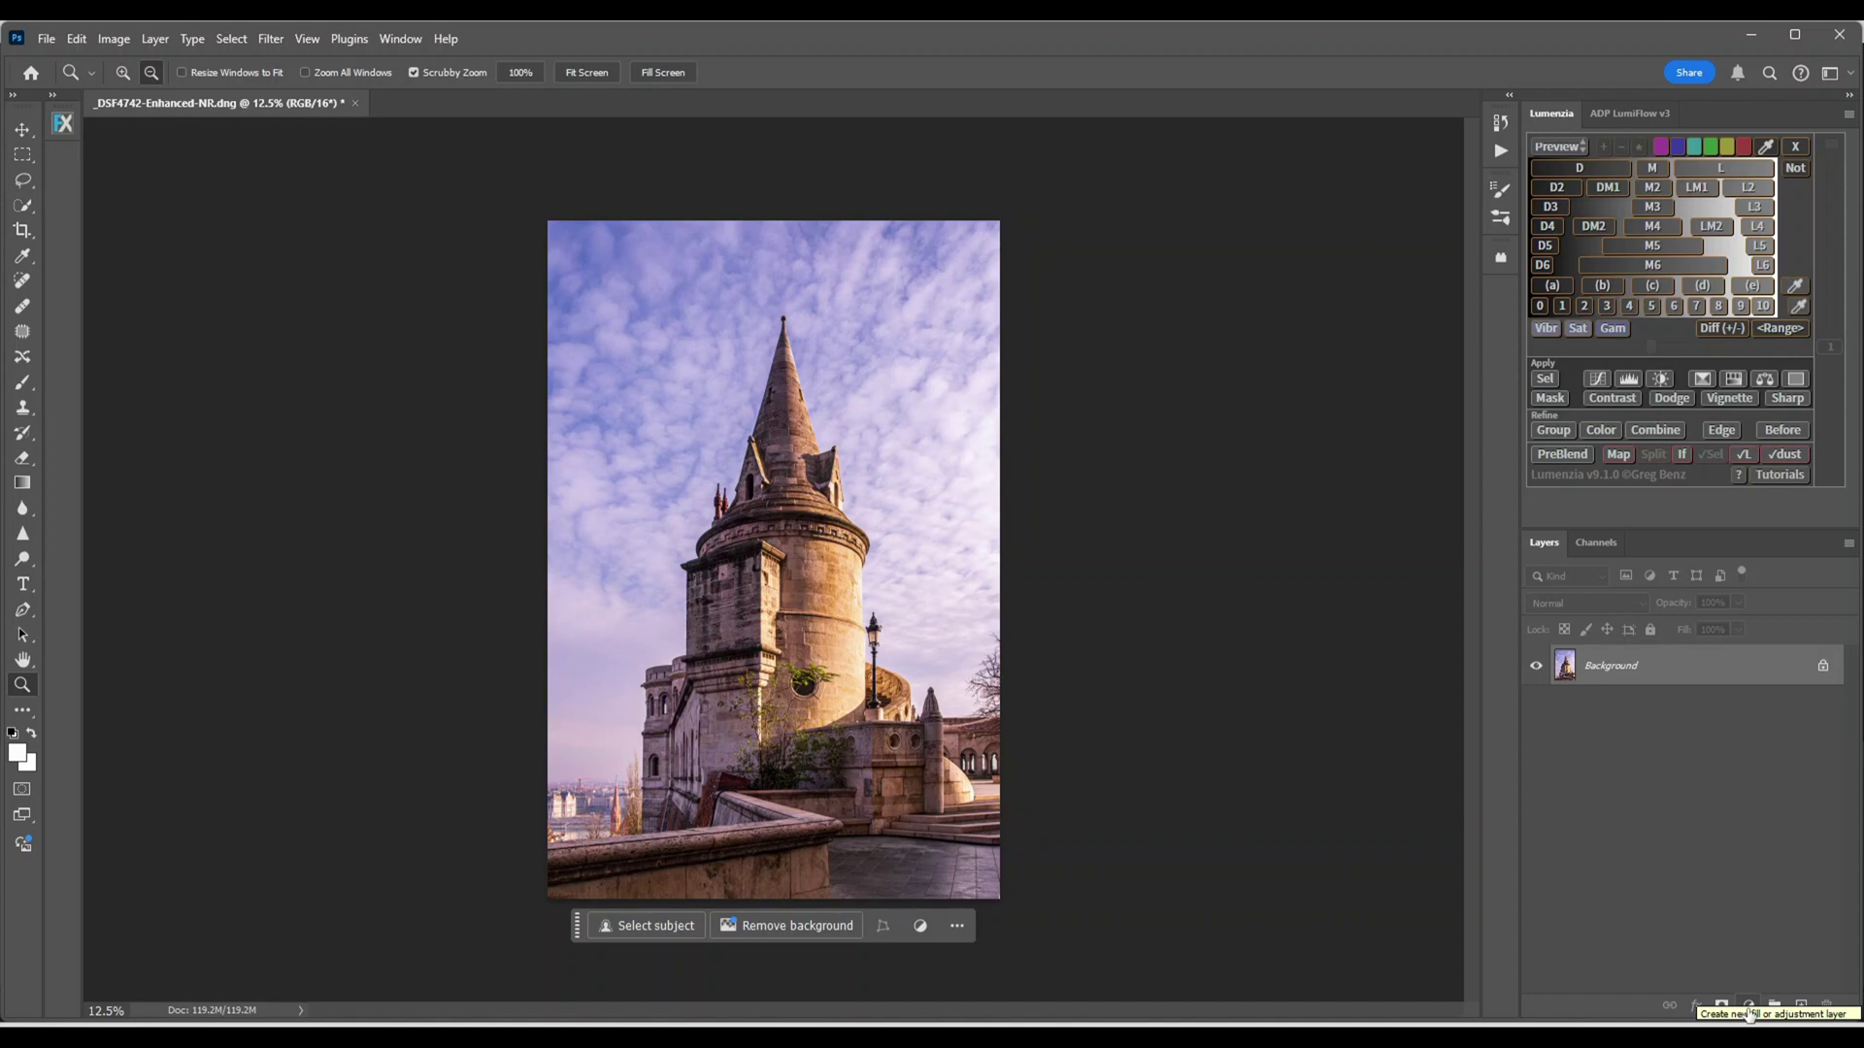
- Add a Black & White adjustment layer above the background using the Default preset
click(1749, 1010)
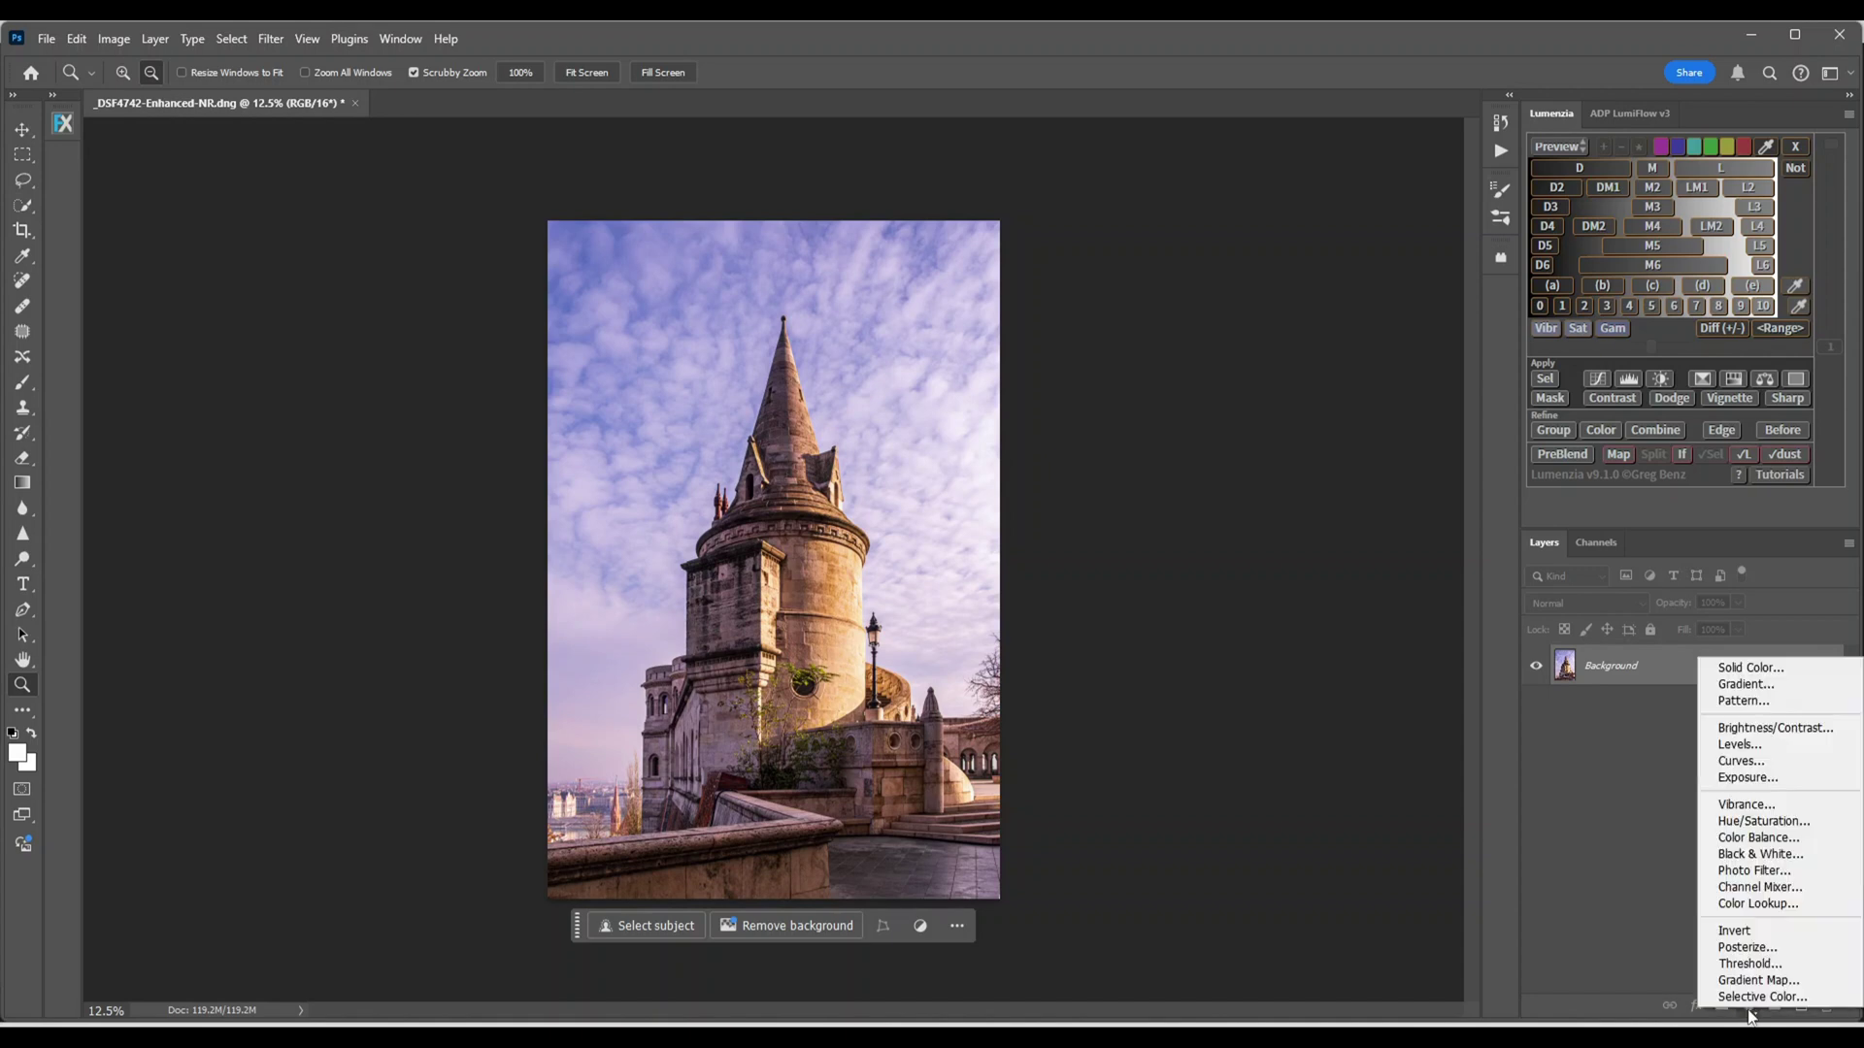
click(1738, 854)
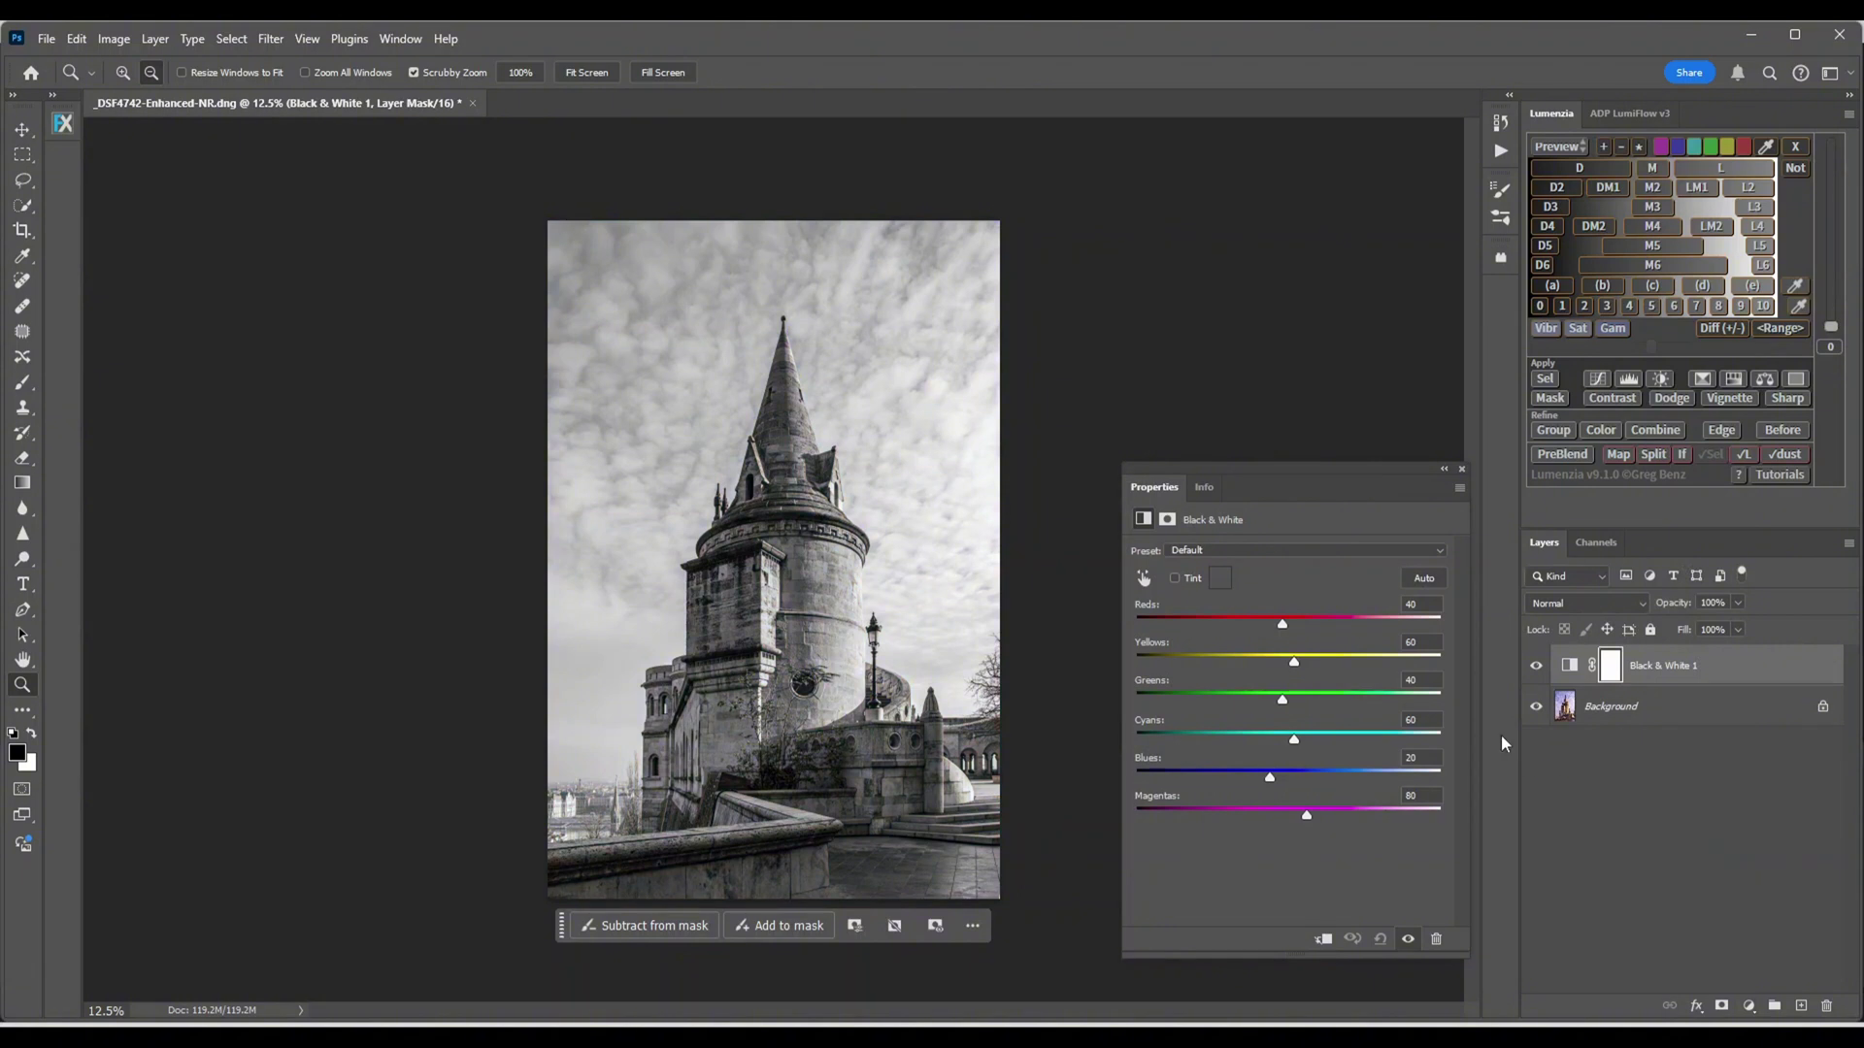
click(1461, 469)
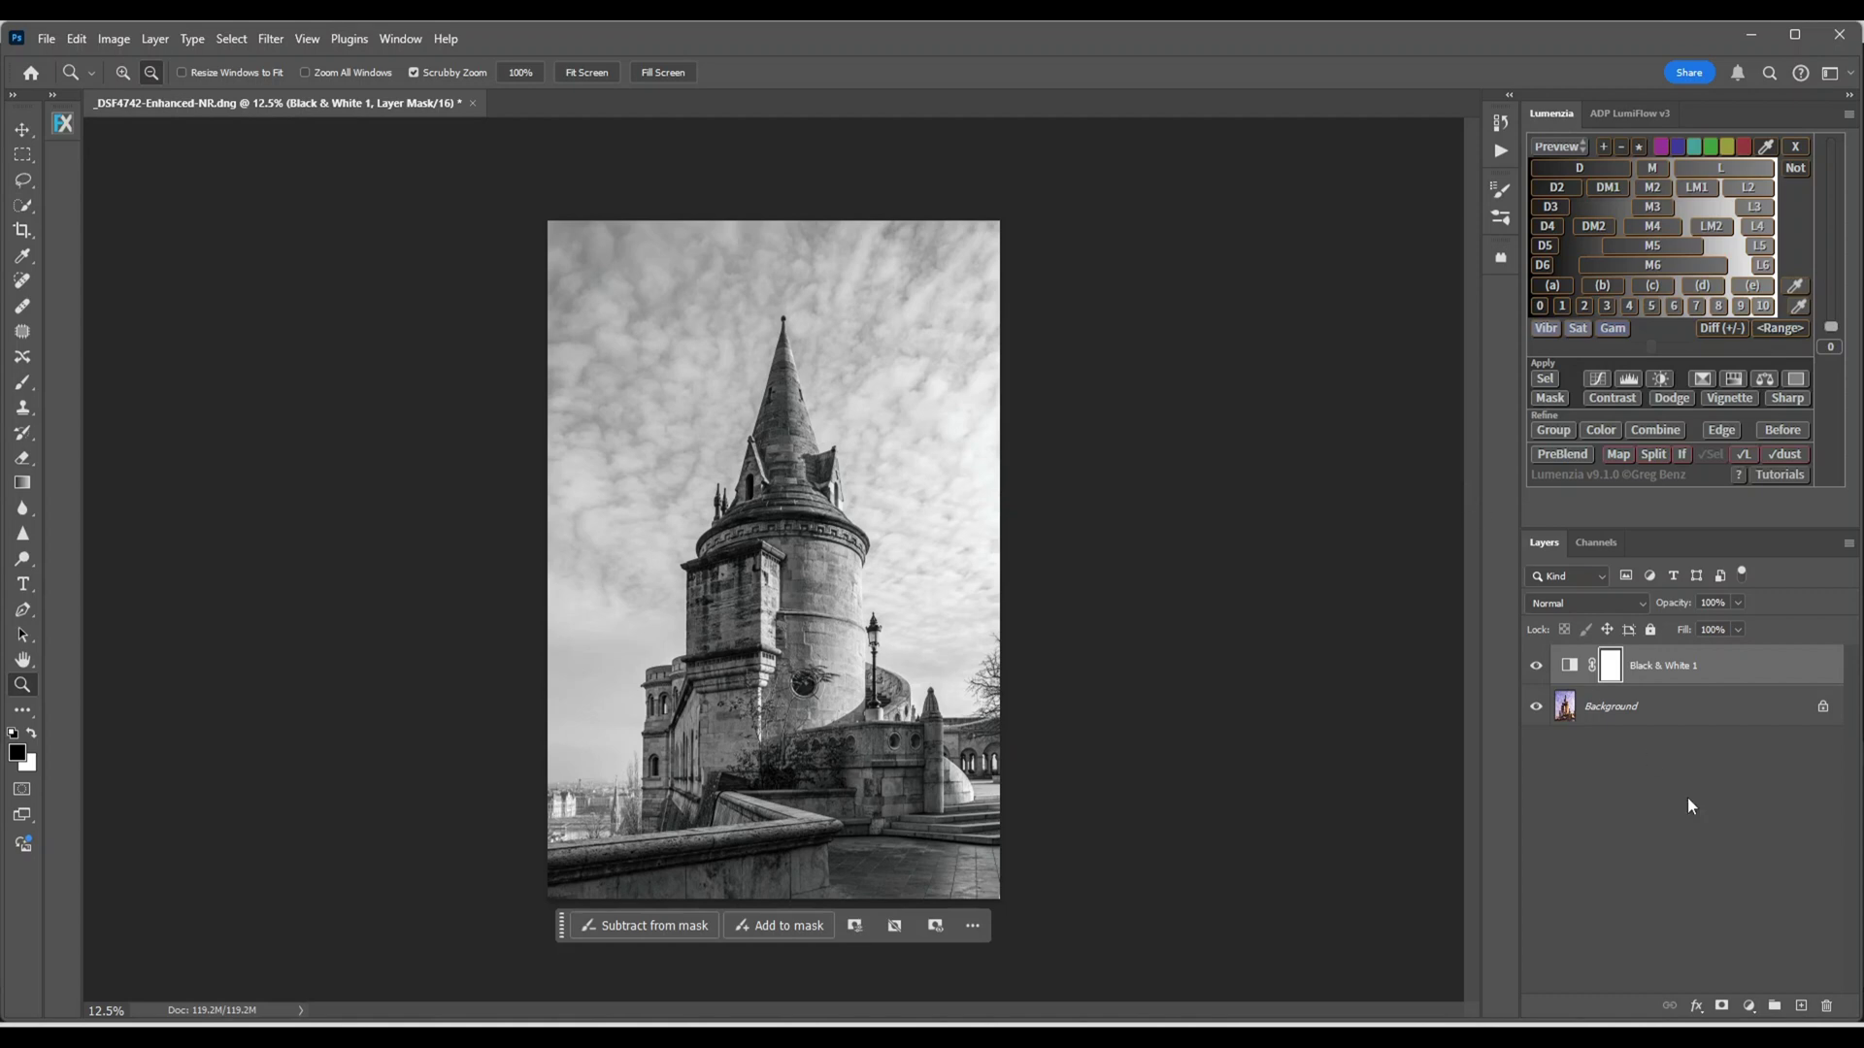
- Add a black-to-white Gradient Map adjustment layer above the Black & White layer and set its method to Classic
click(1749, 1010)
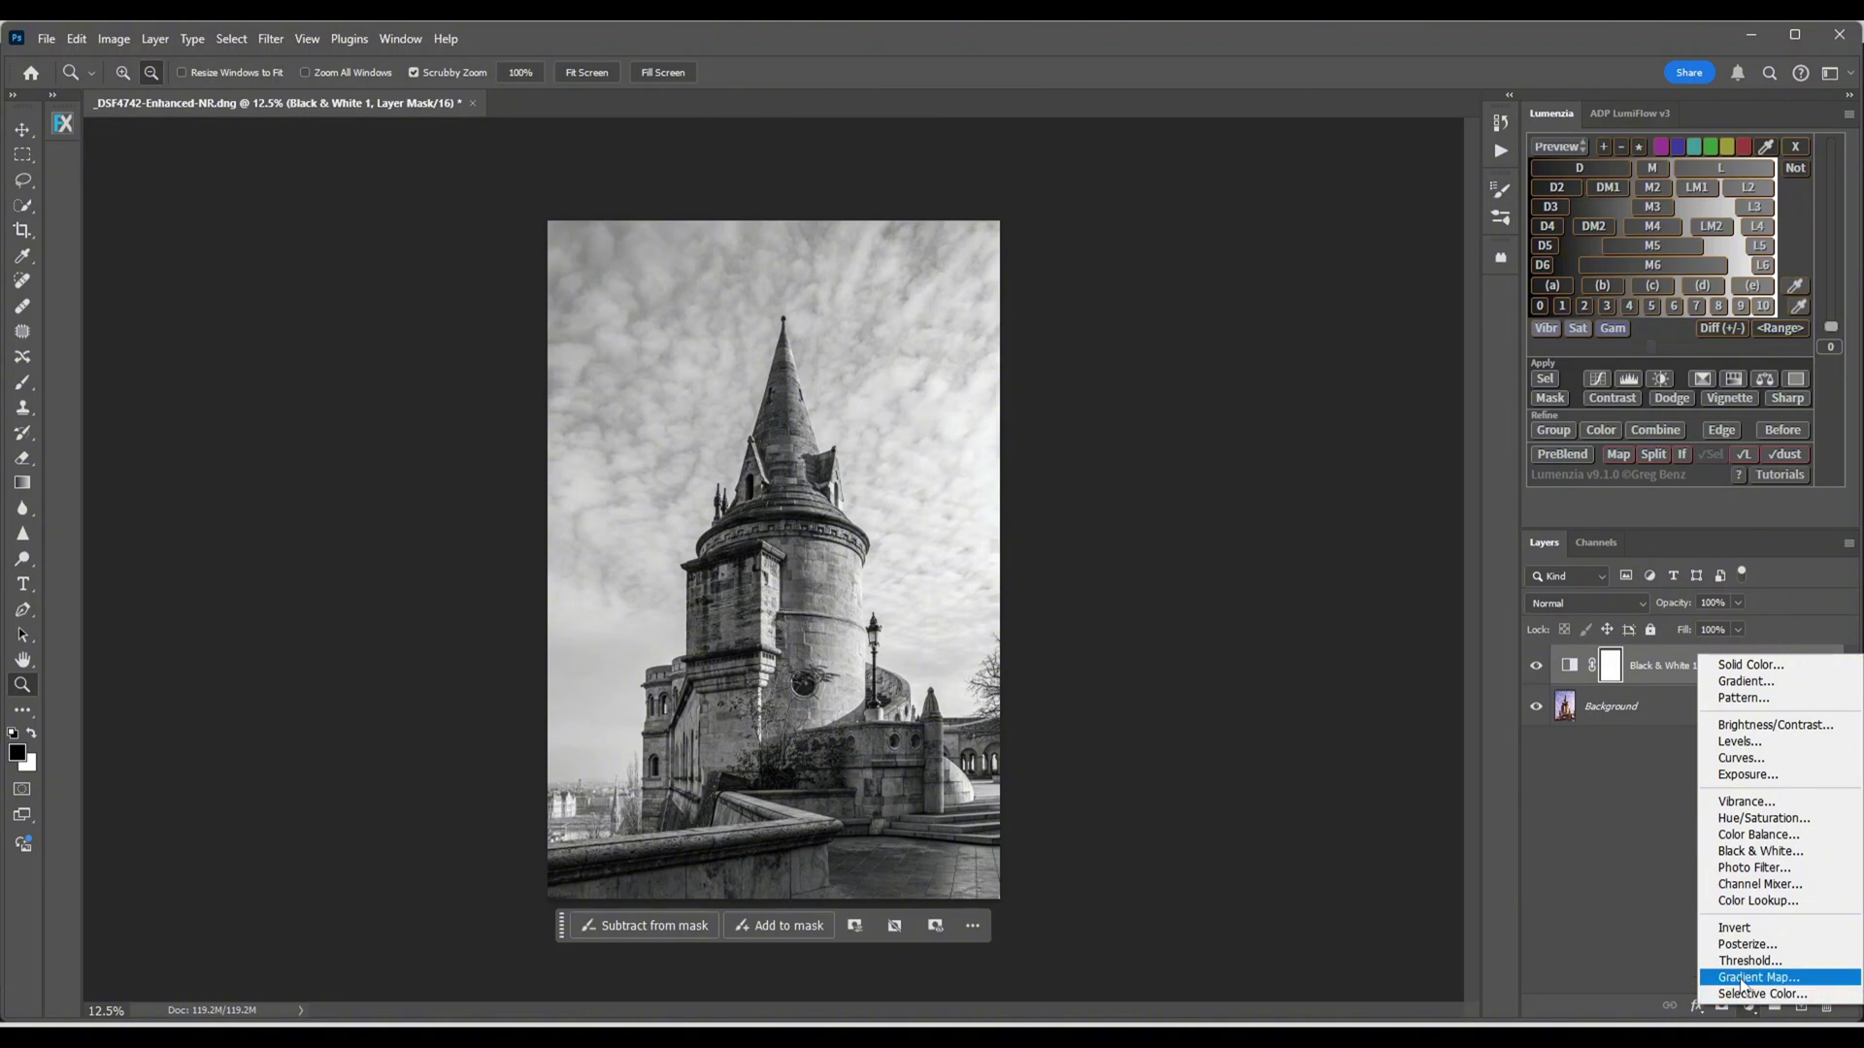
click(1742, 978)
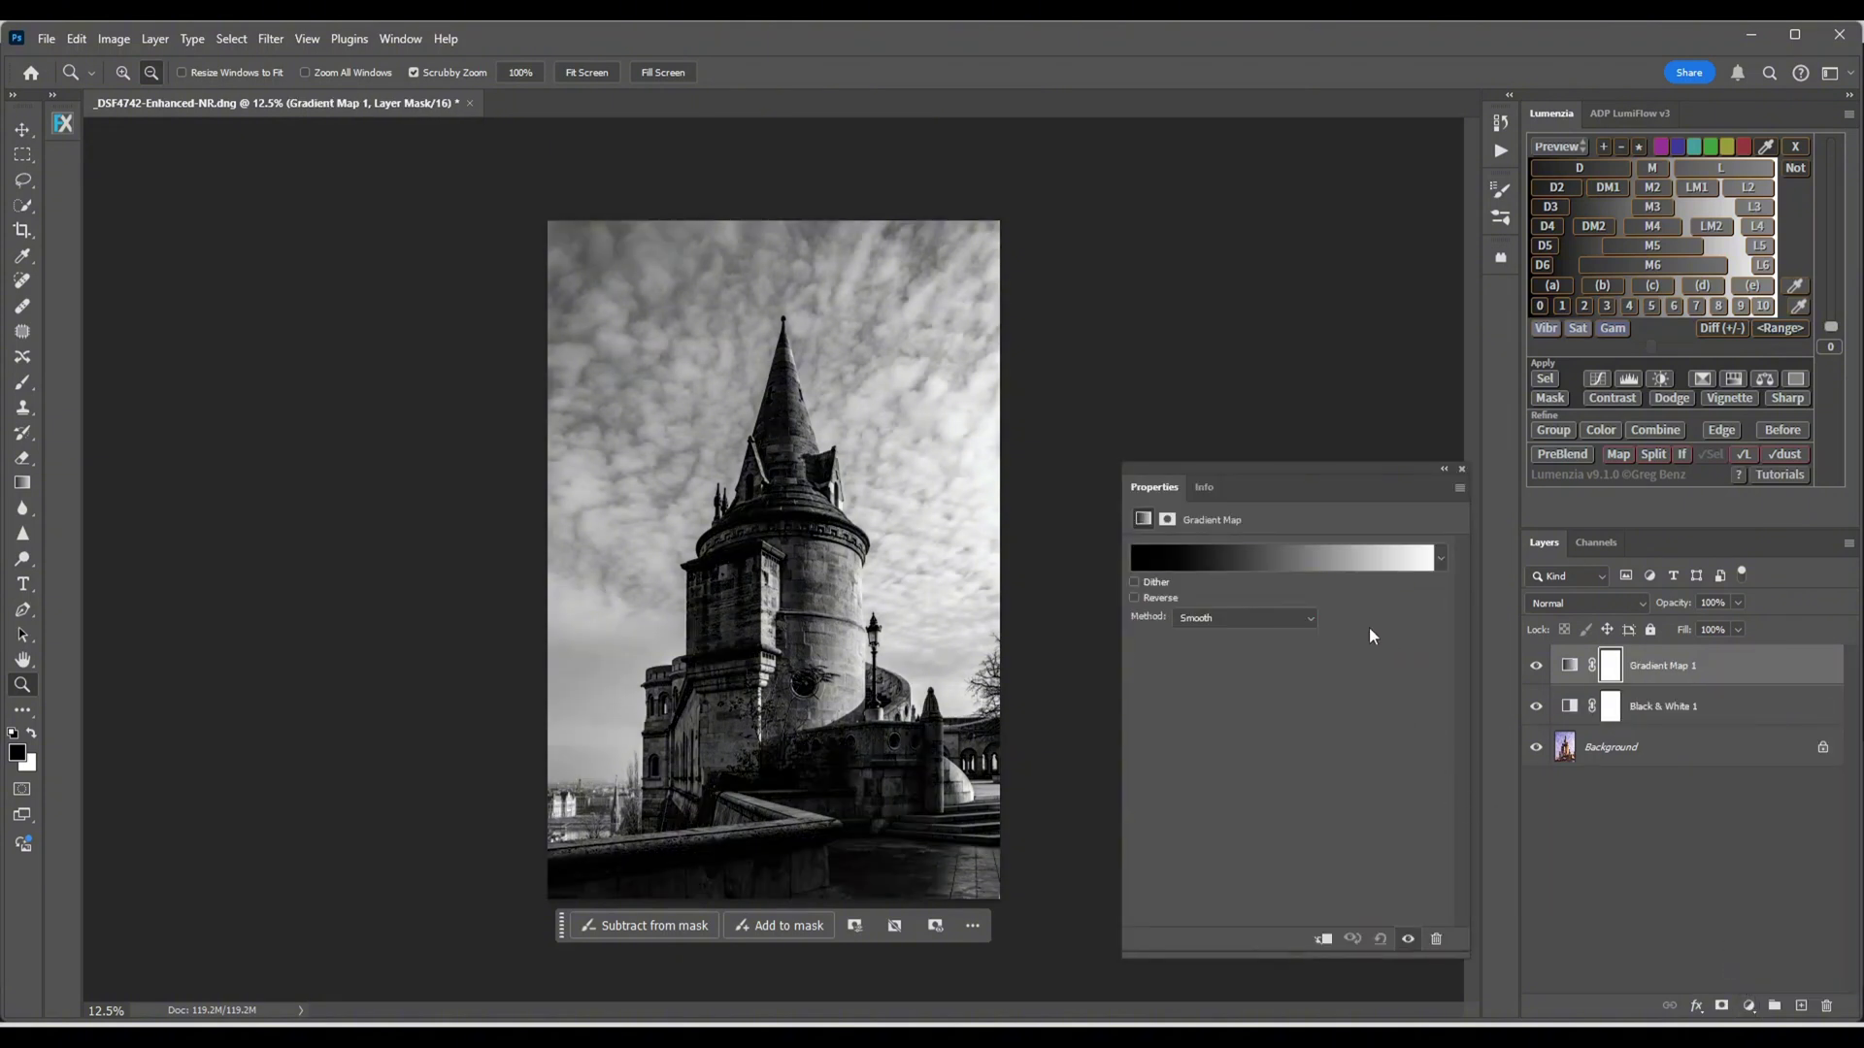
click(1312, 622)
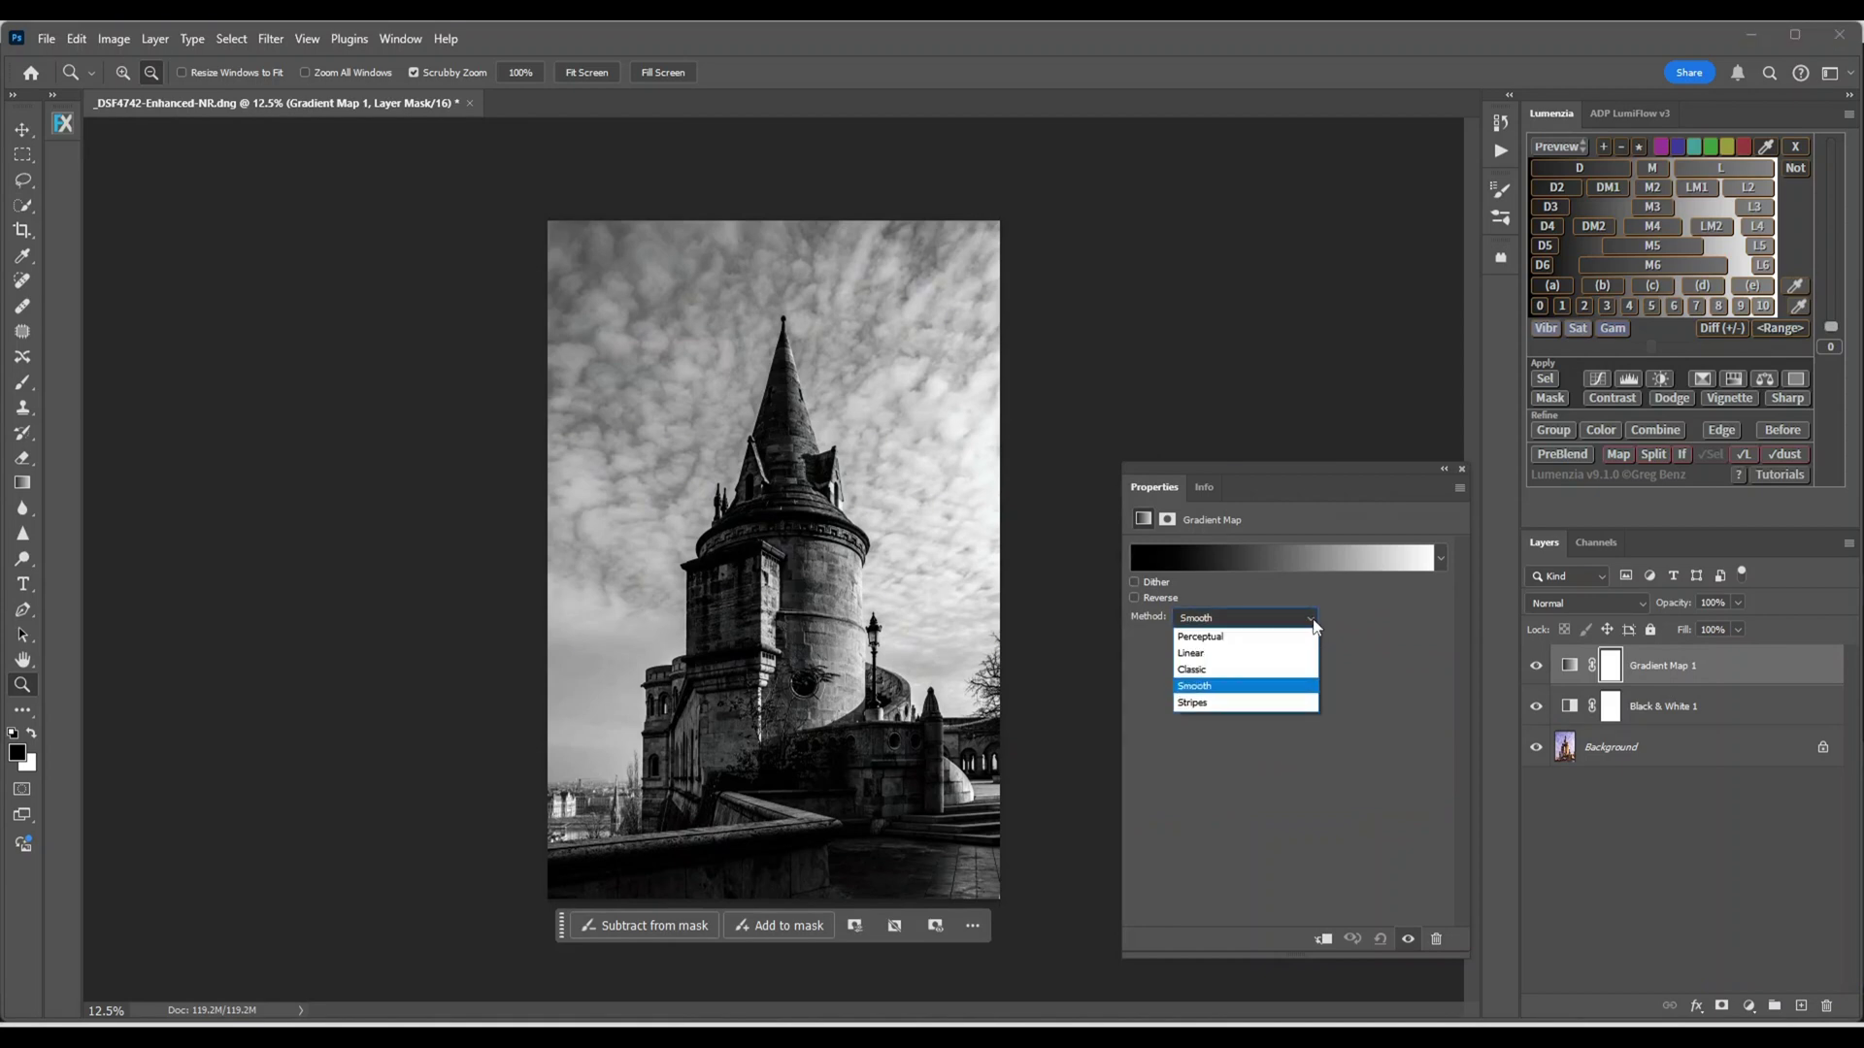
click(1212, 670)
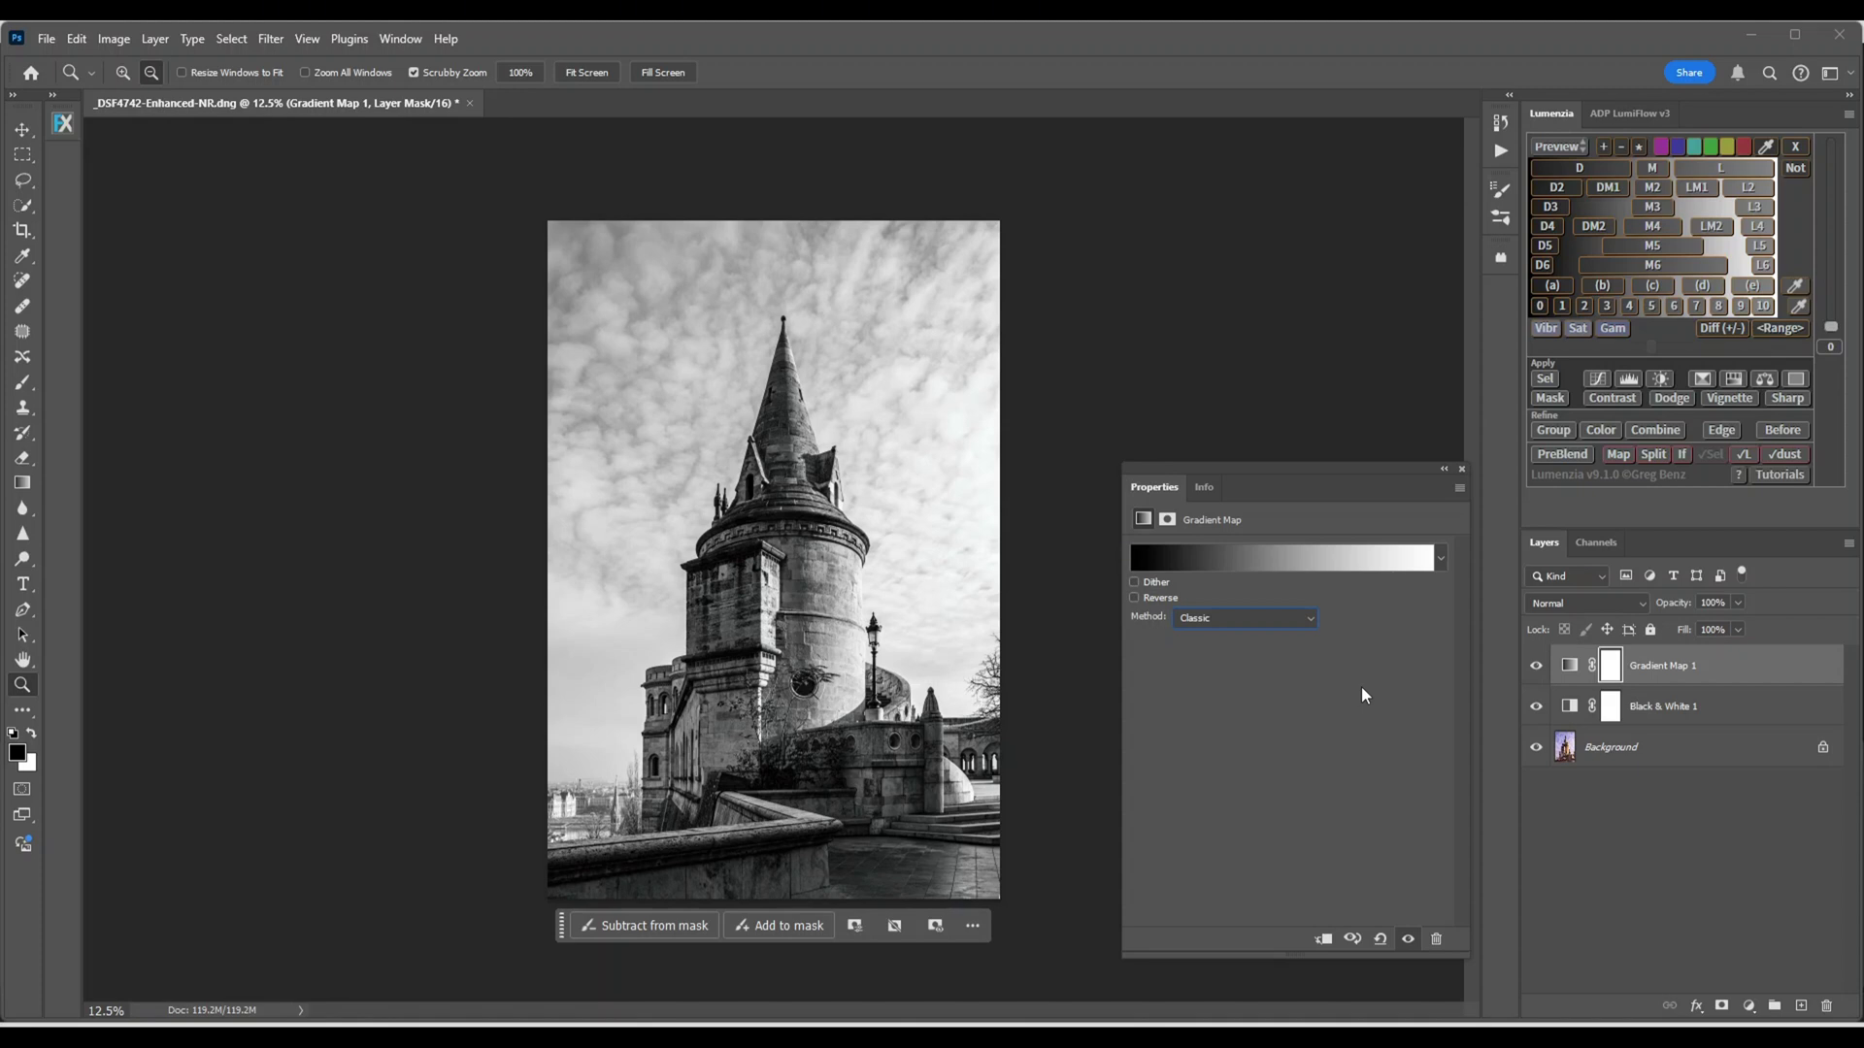
click(1463, 469)
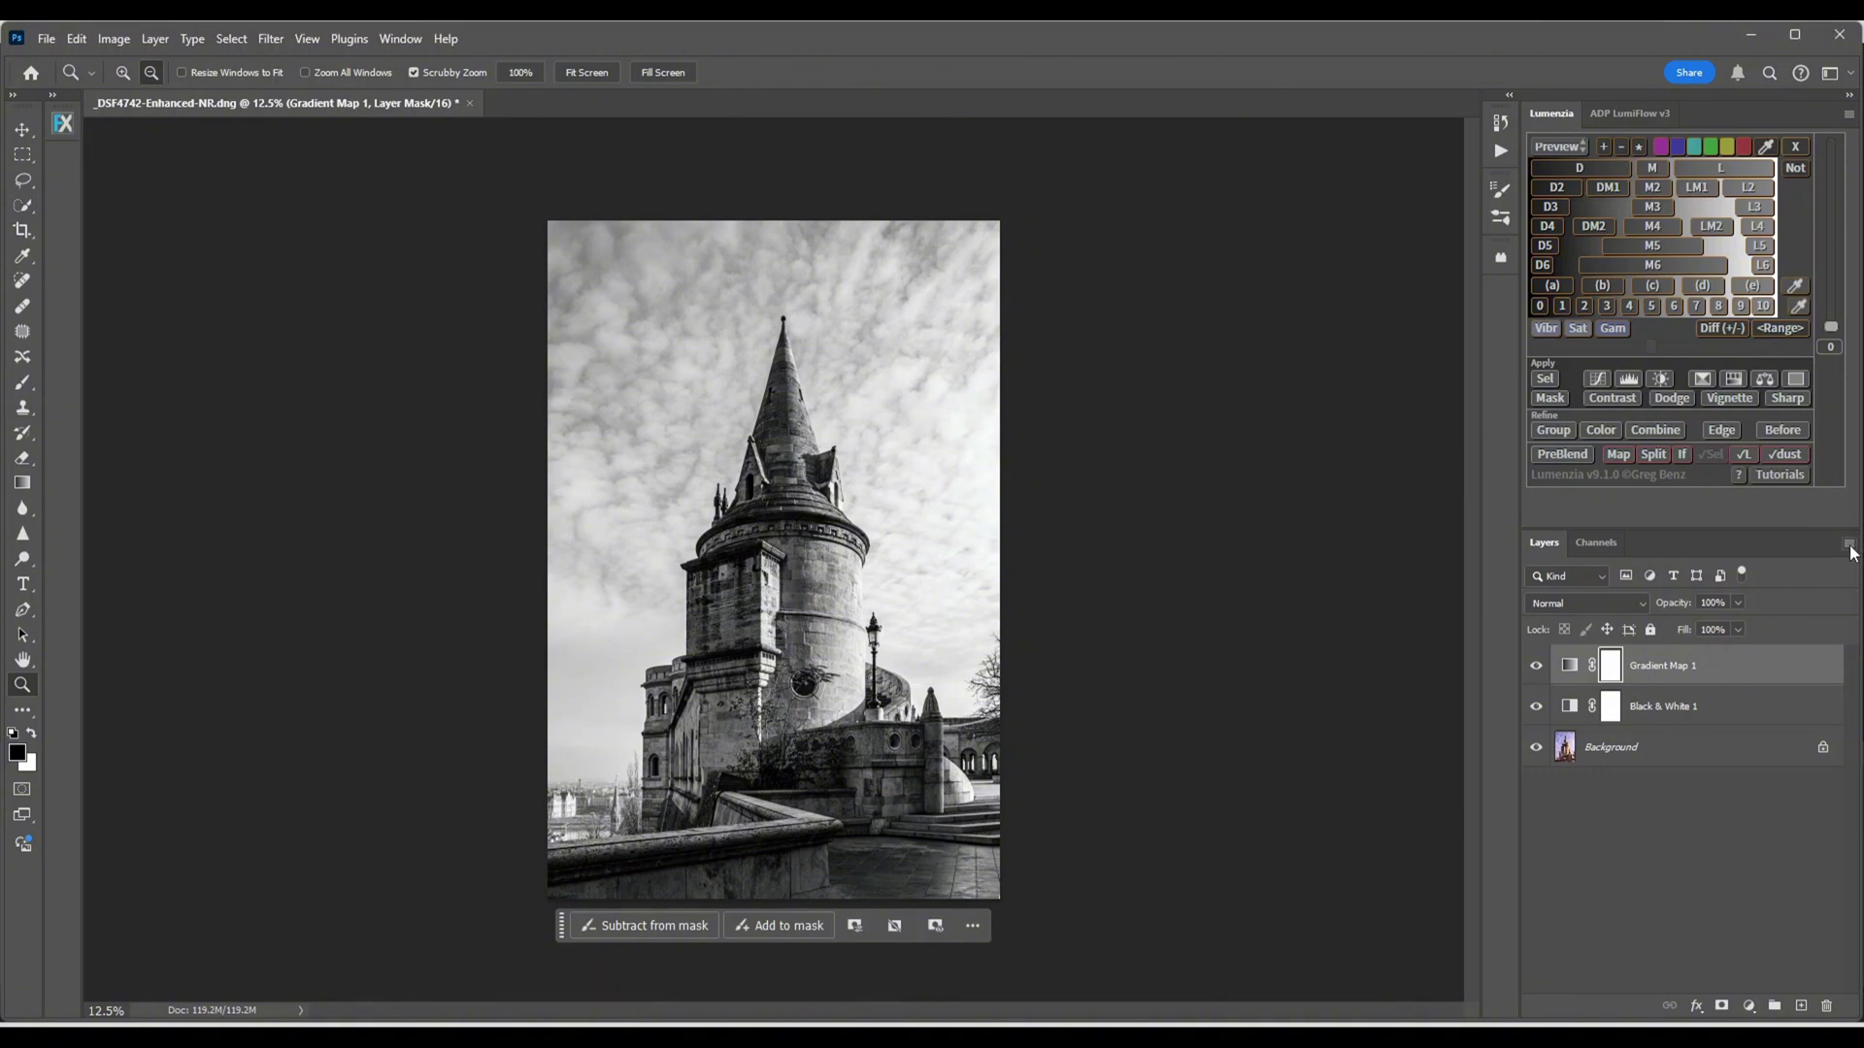
- Flatten the image into a single background layer and open it in the Camera Raw Filter
click(1848, 546)
click(1685, 602)
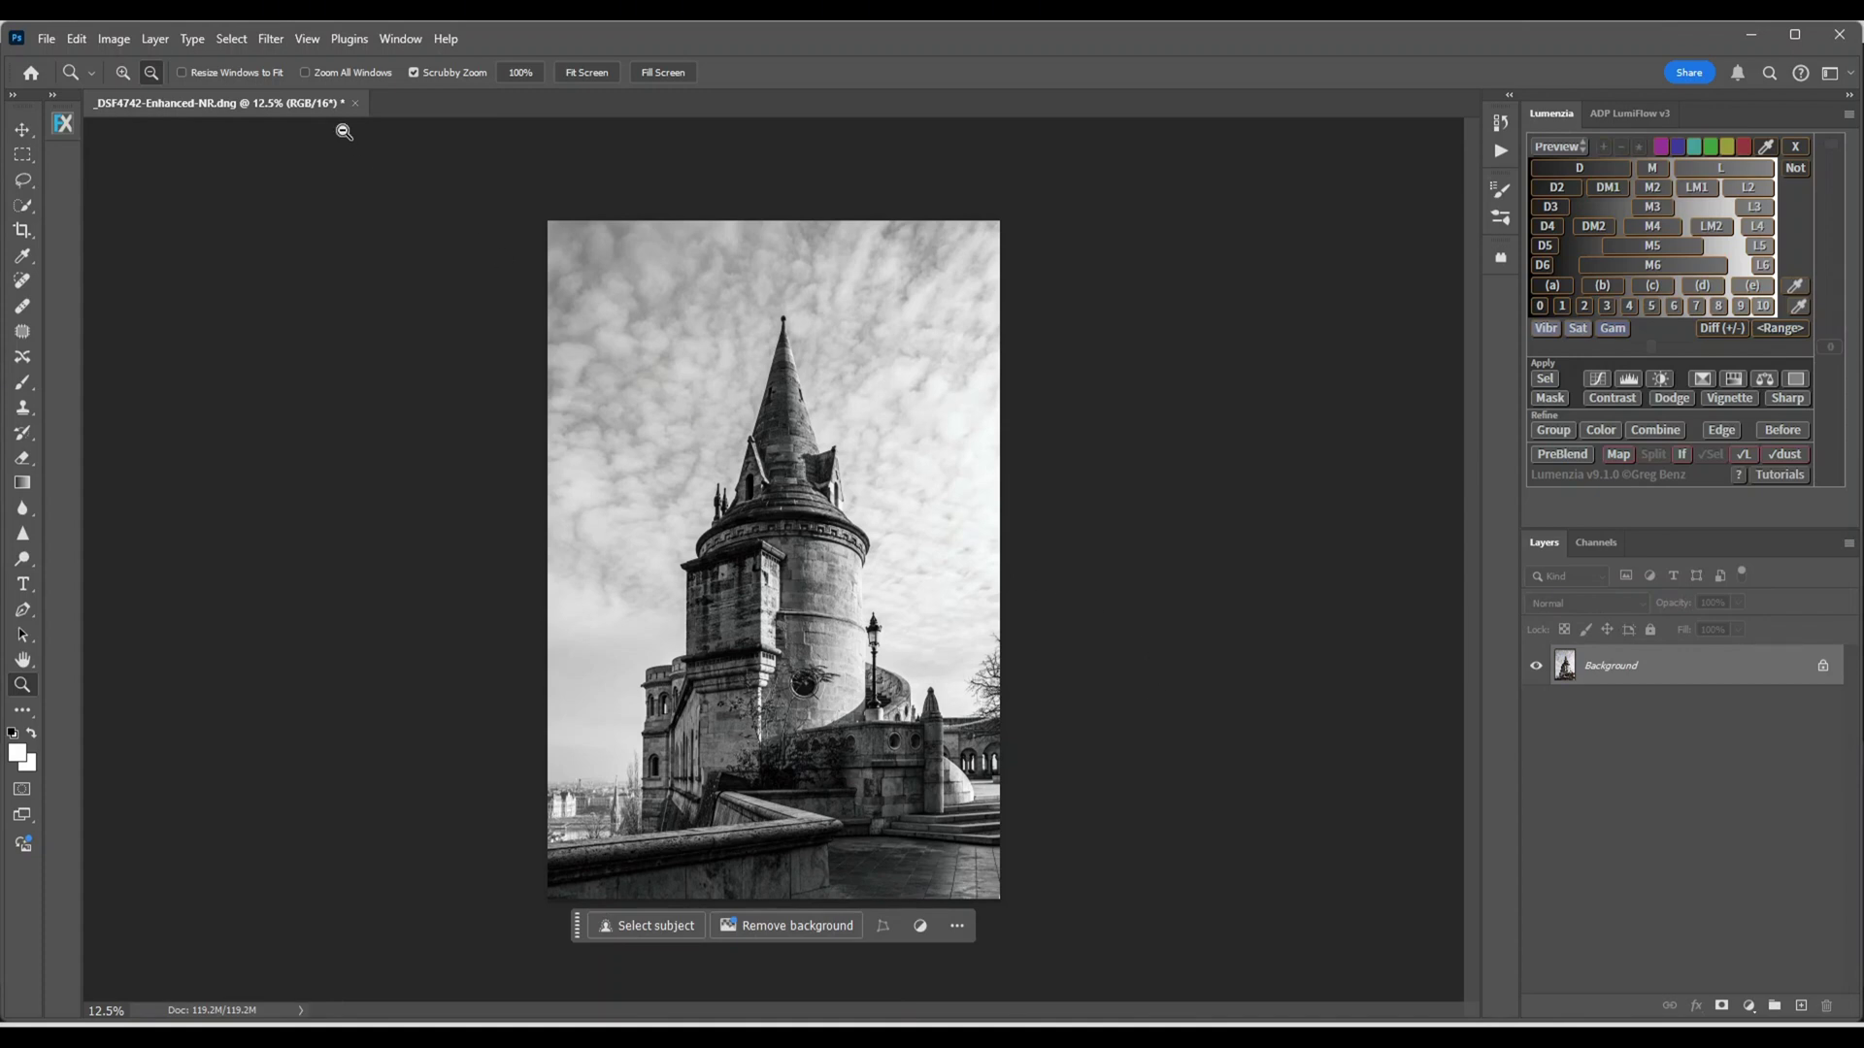
click(273, 42)
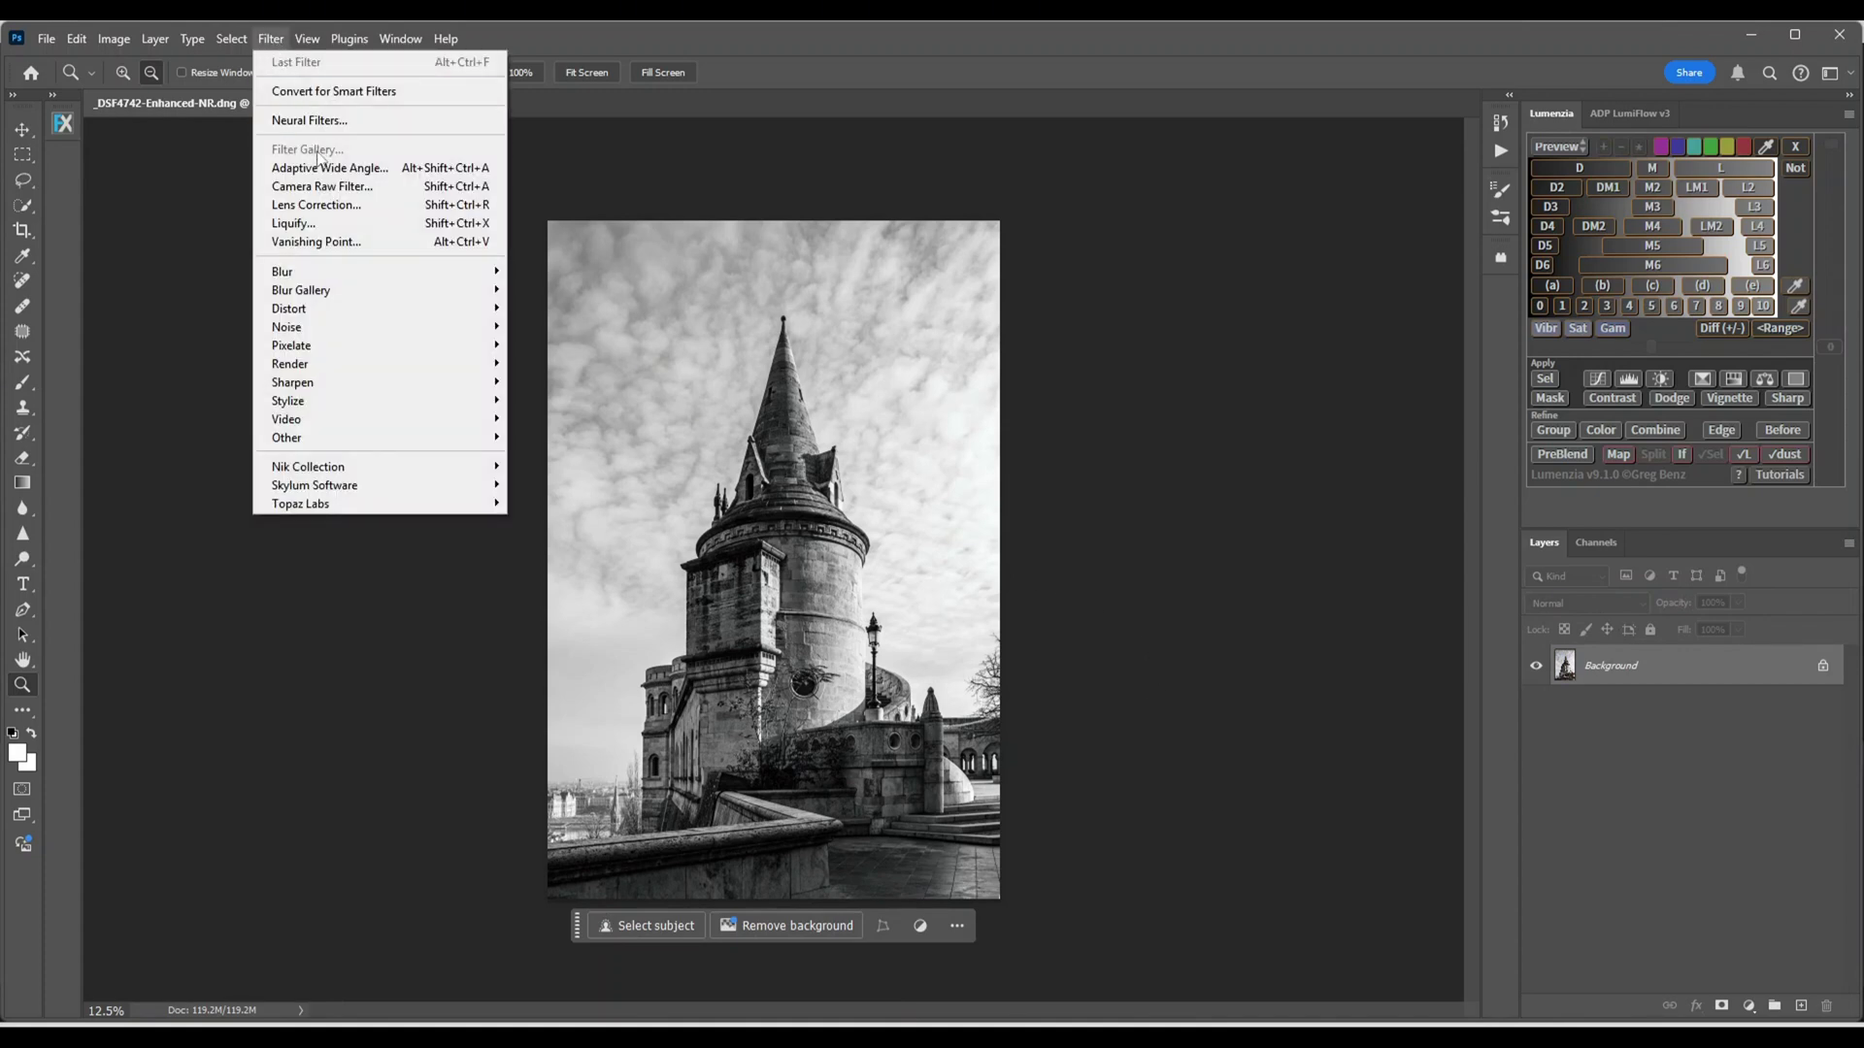
click(302, 188)
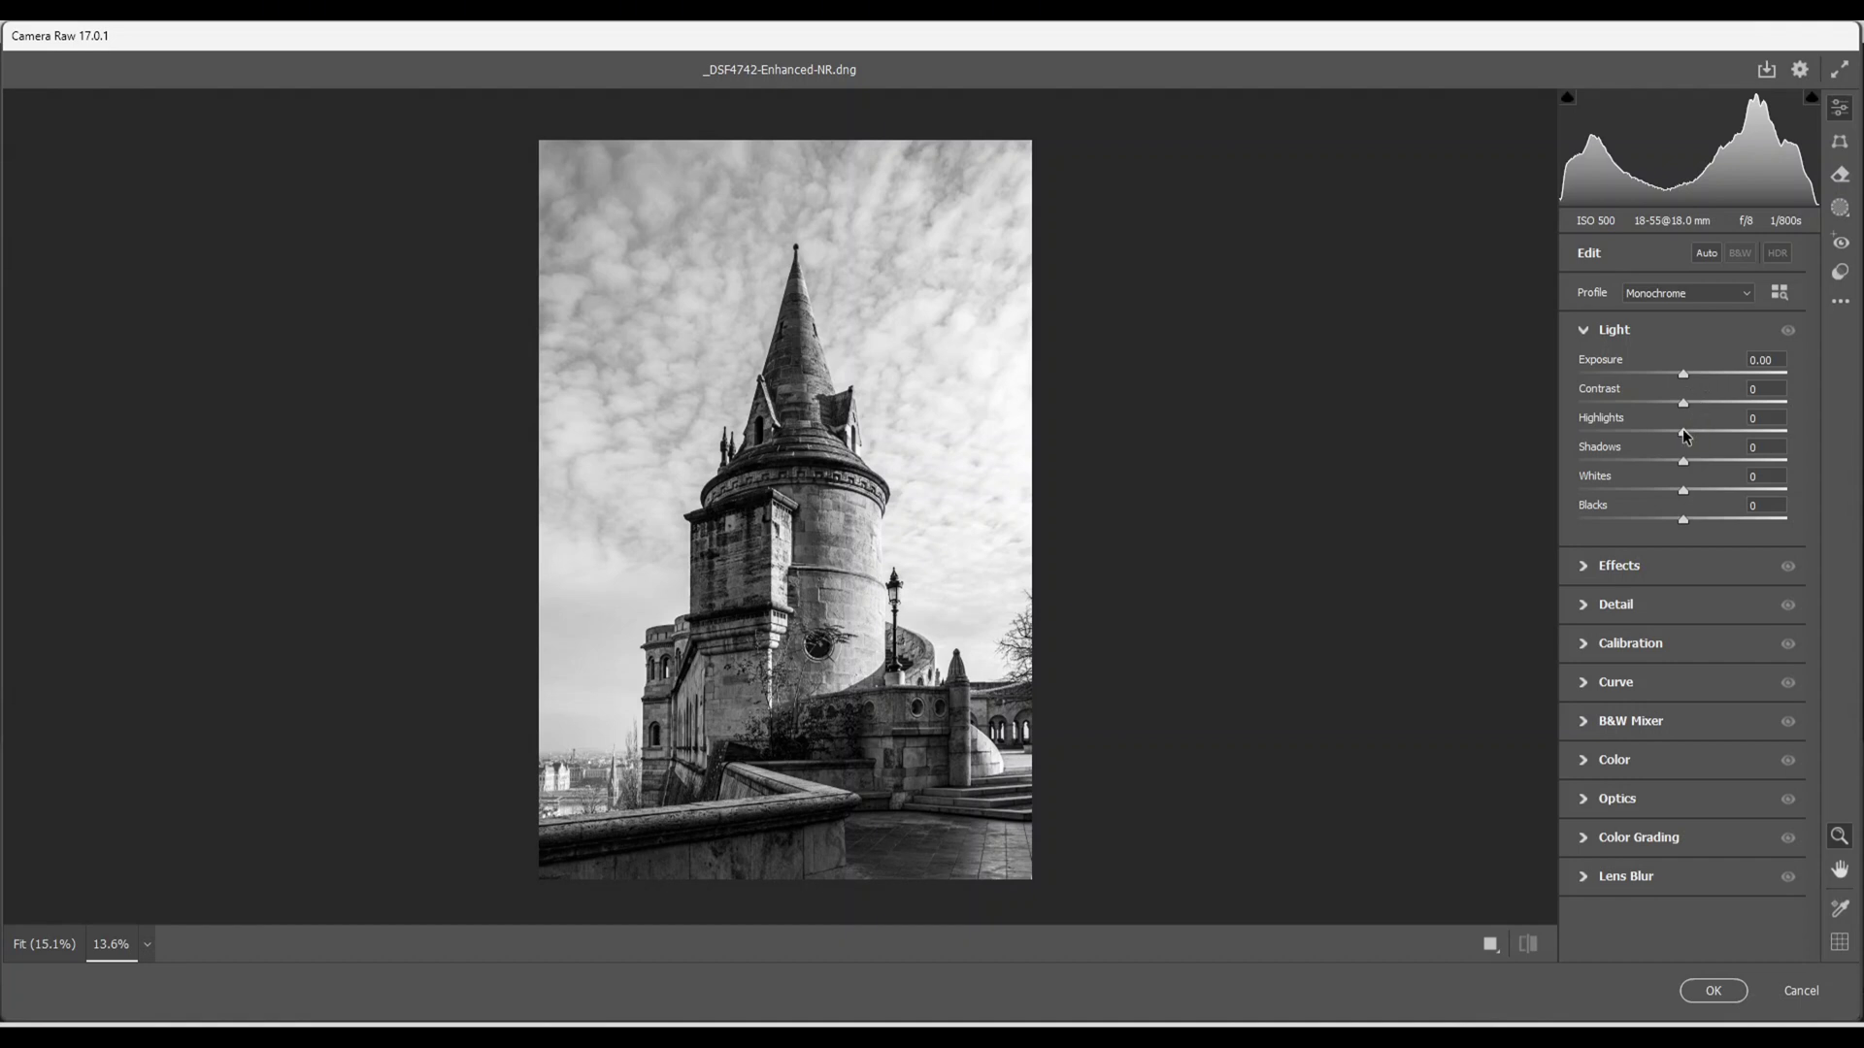
- Adjust the overall light: Highlights -100, Shadows +43, Whites +47, Blacks -2, Contrast +7 and Exposure -0.35
drag(1685, 437, 1563, 442)
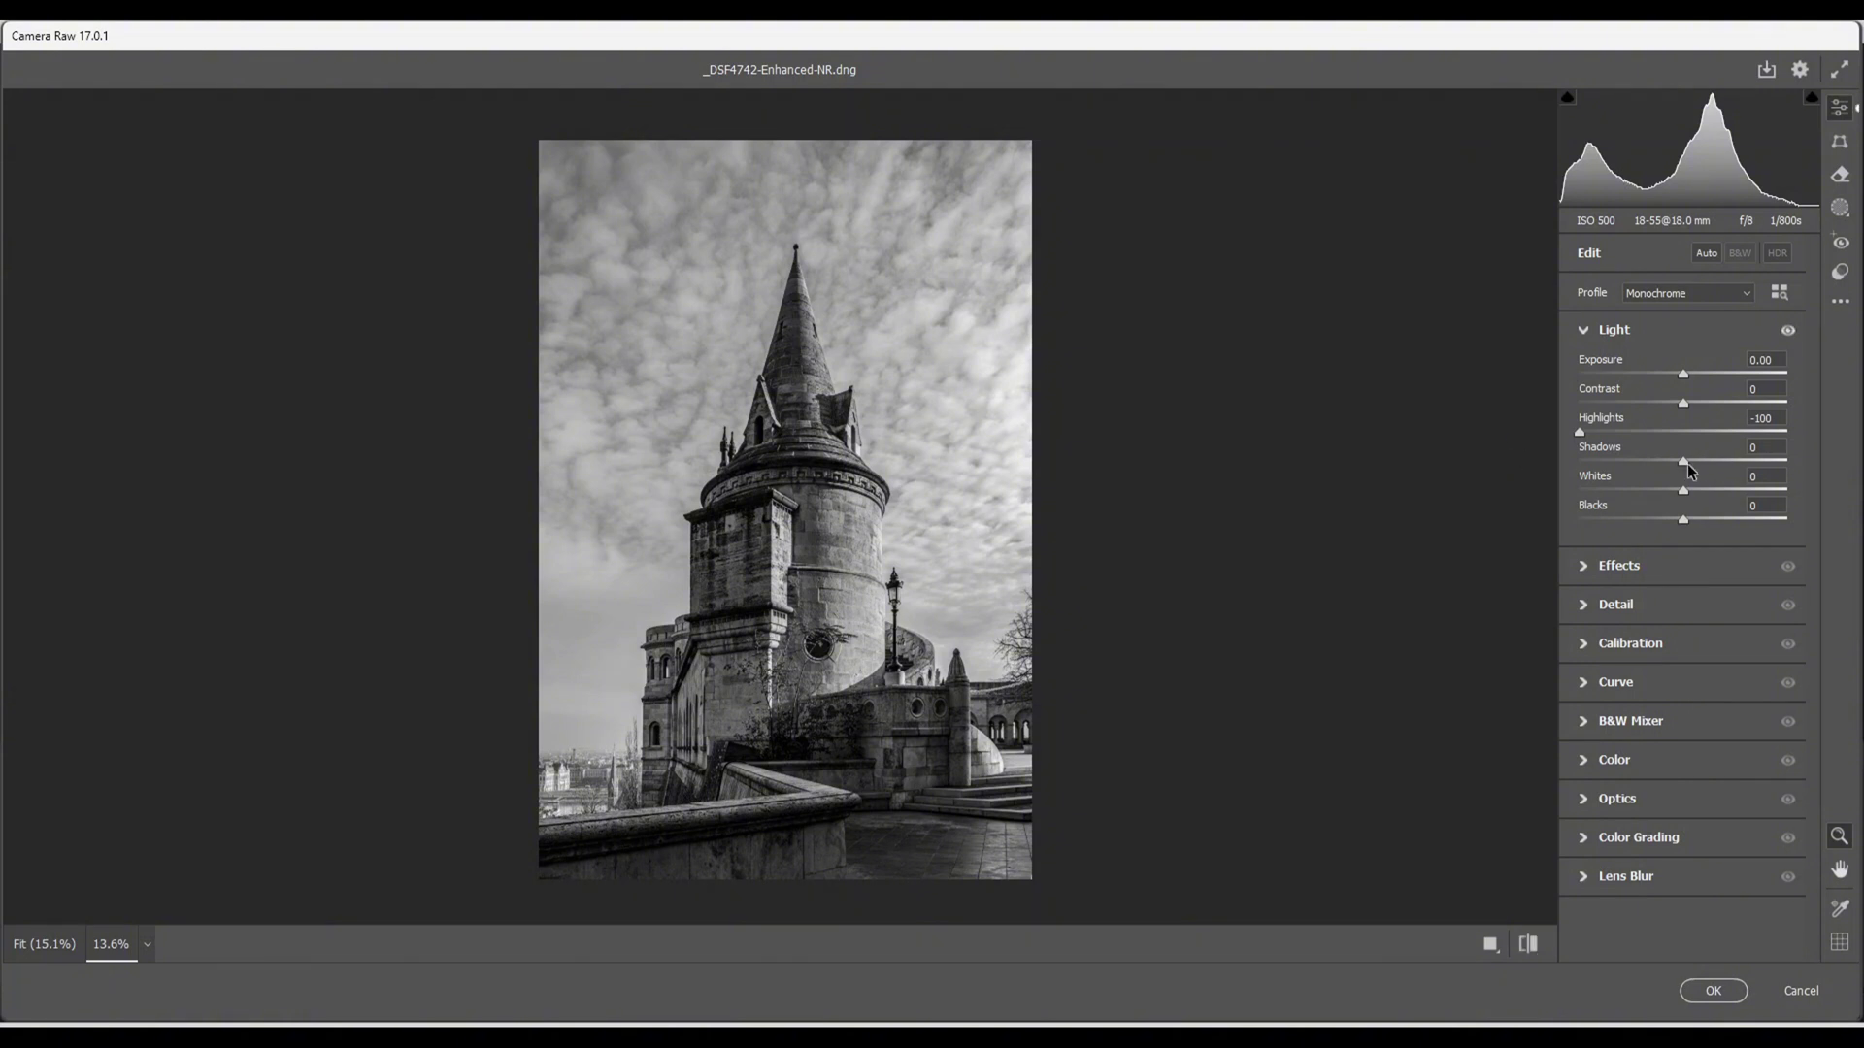
drag(1685, 462, 1733, 489)
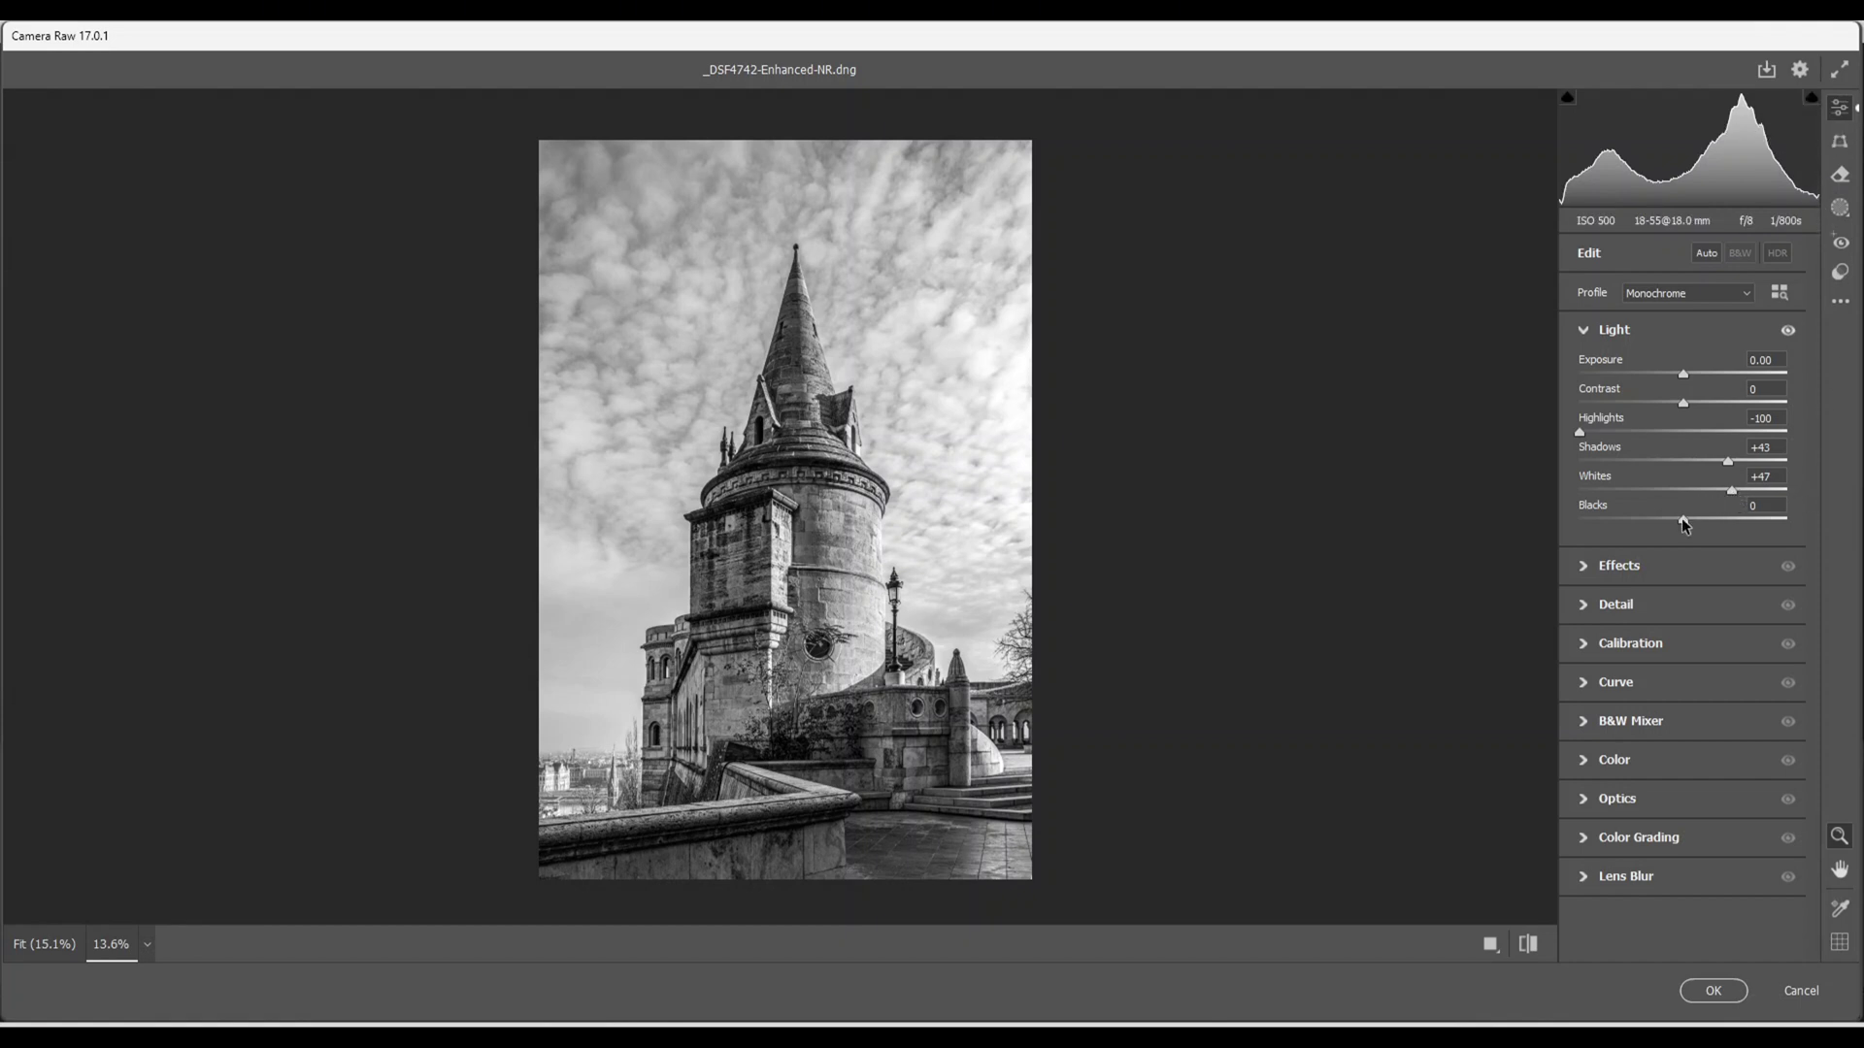
drag(1684, 524, 1683, 525)
drag(1686, 407, 1690, 409)
drag(1689, 408, 1693, 407)
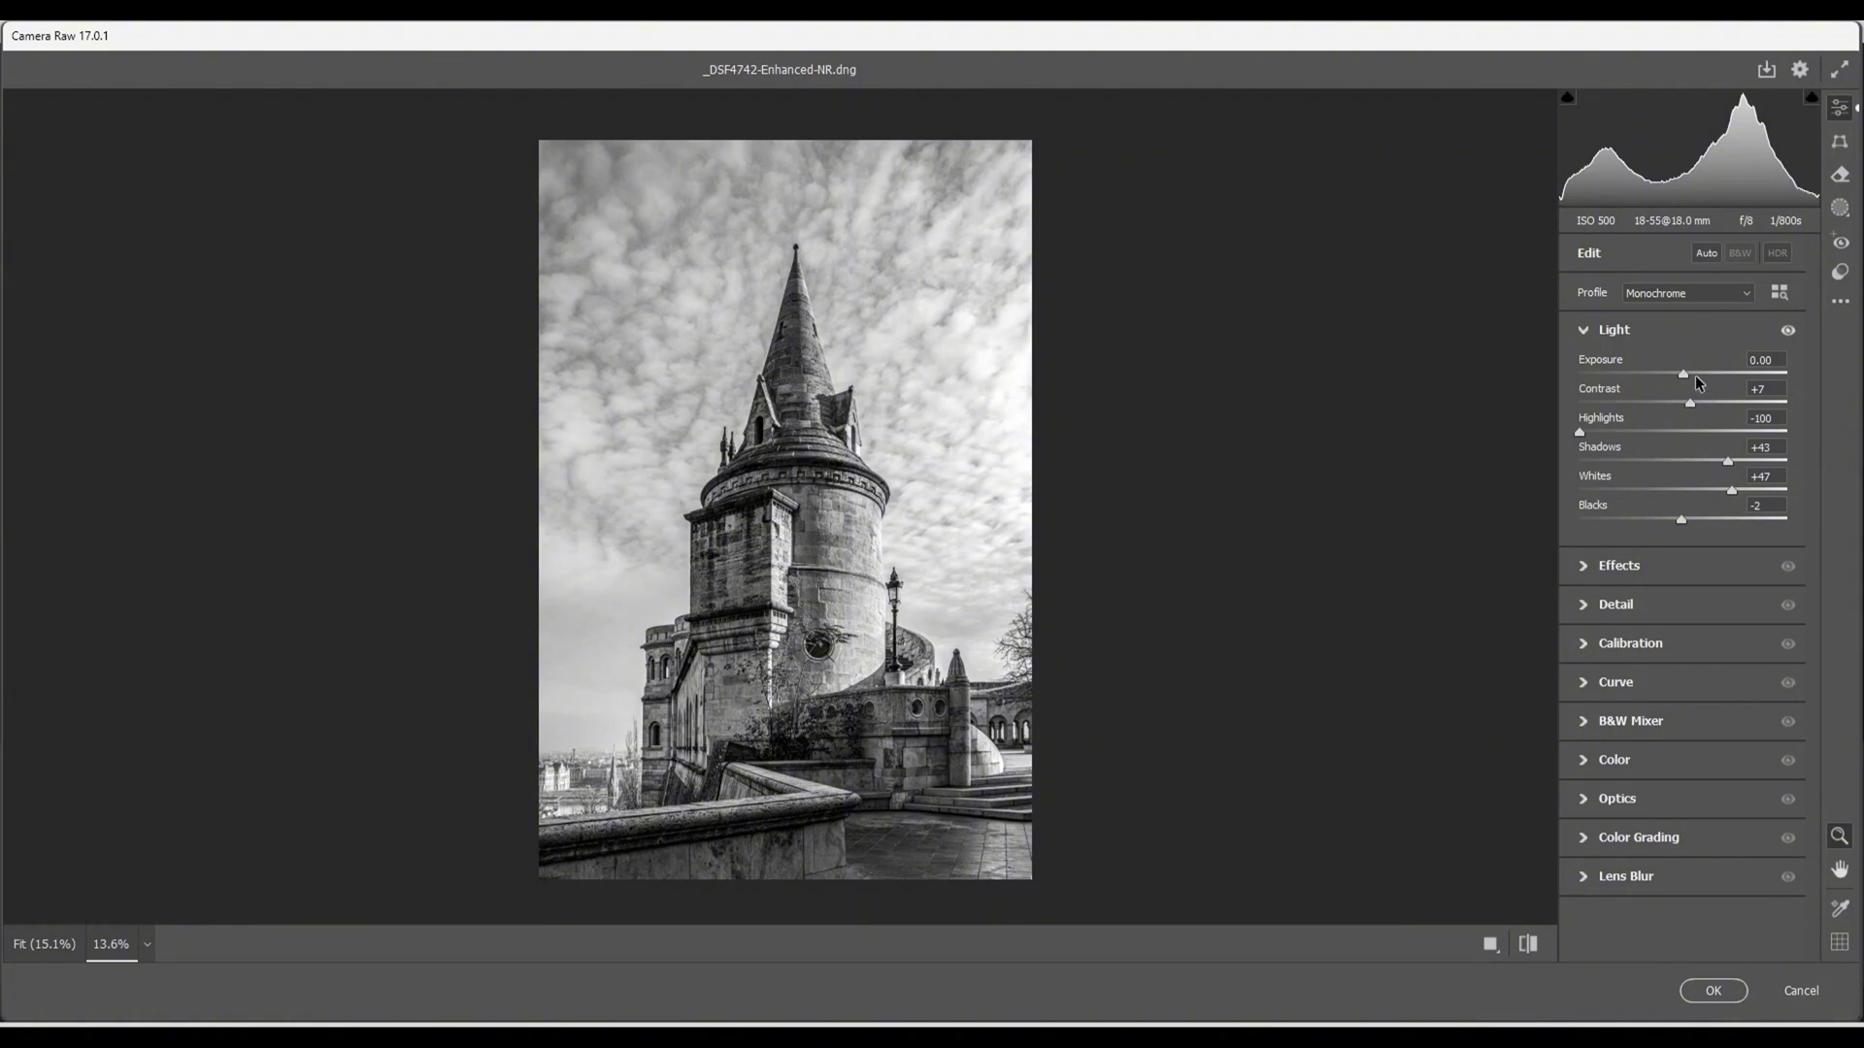
drag(1685, 377, 1674, 370)
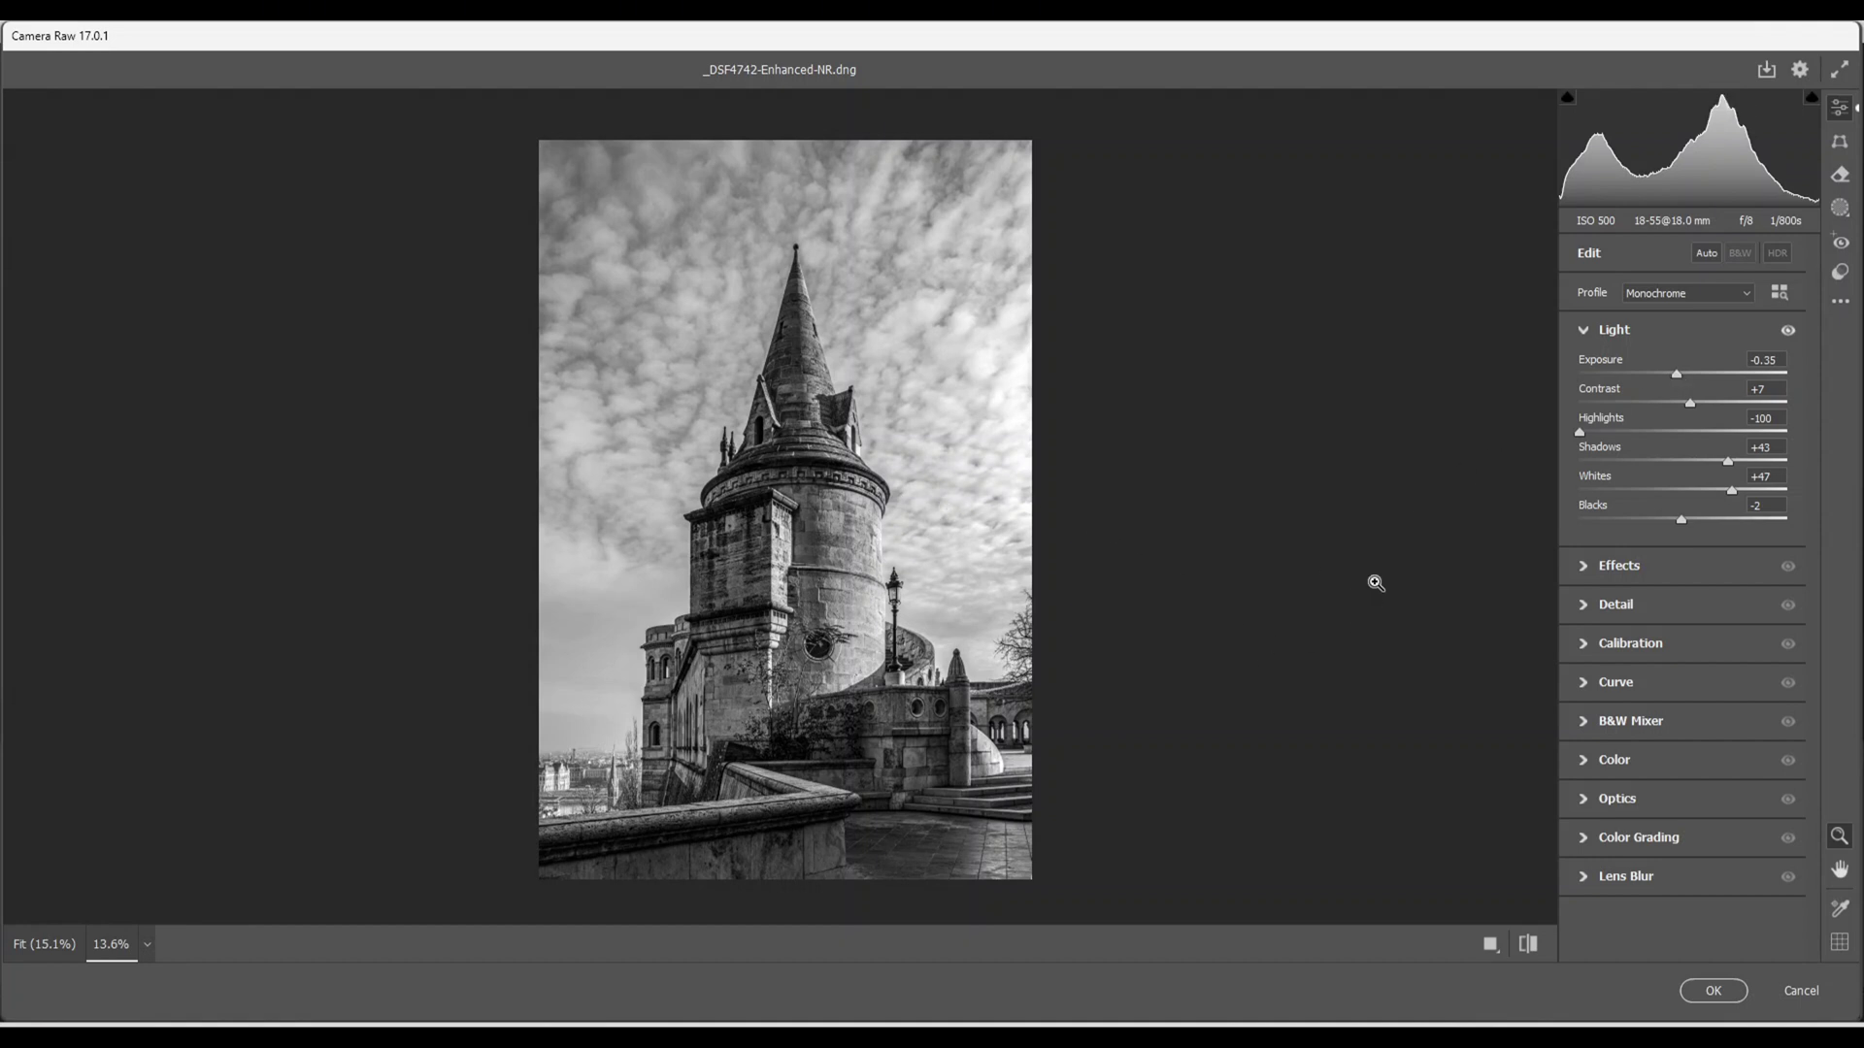
click(1583, 565)
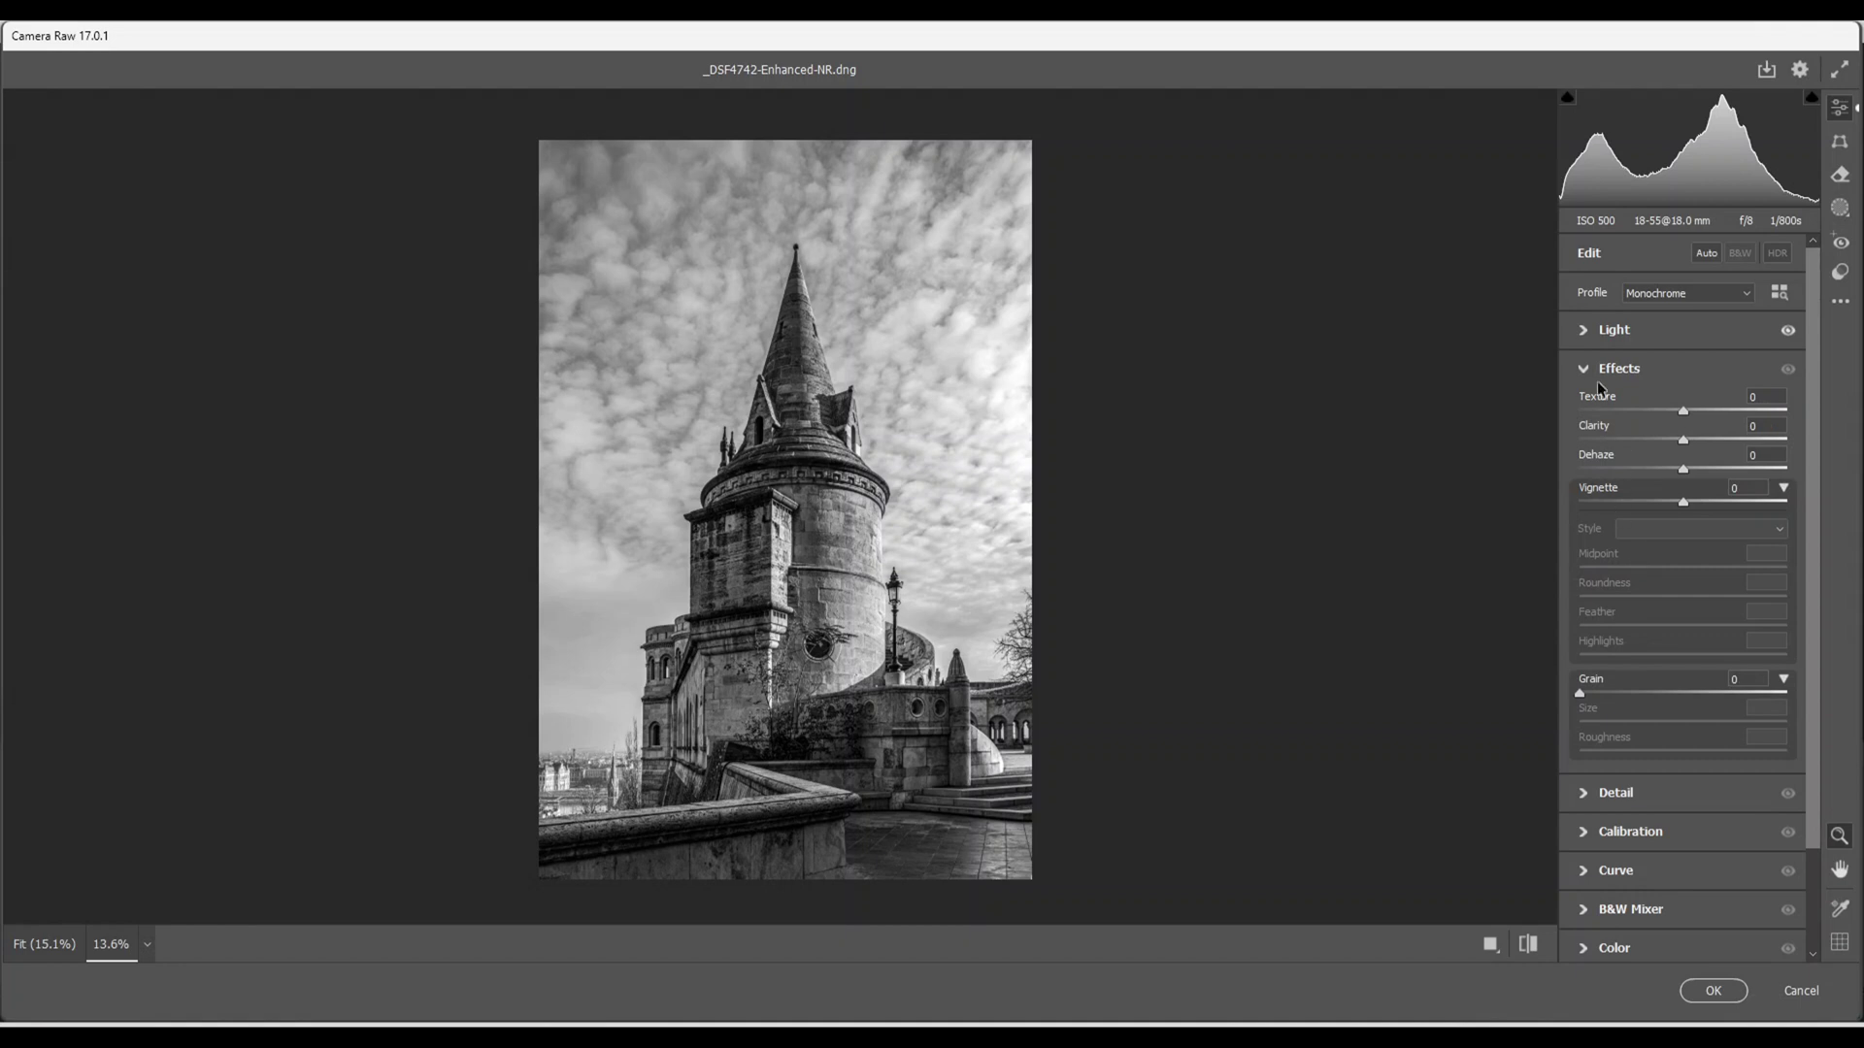
click(1582, 332)
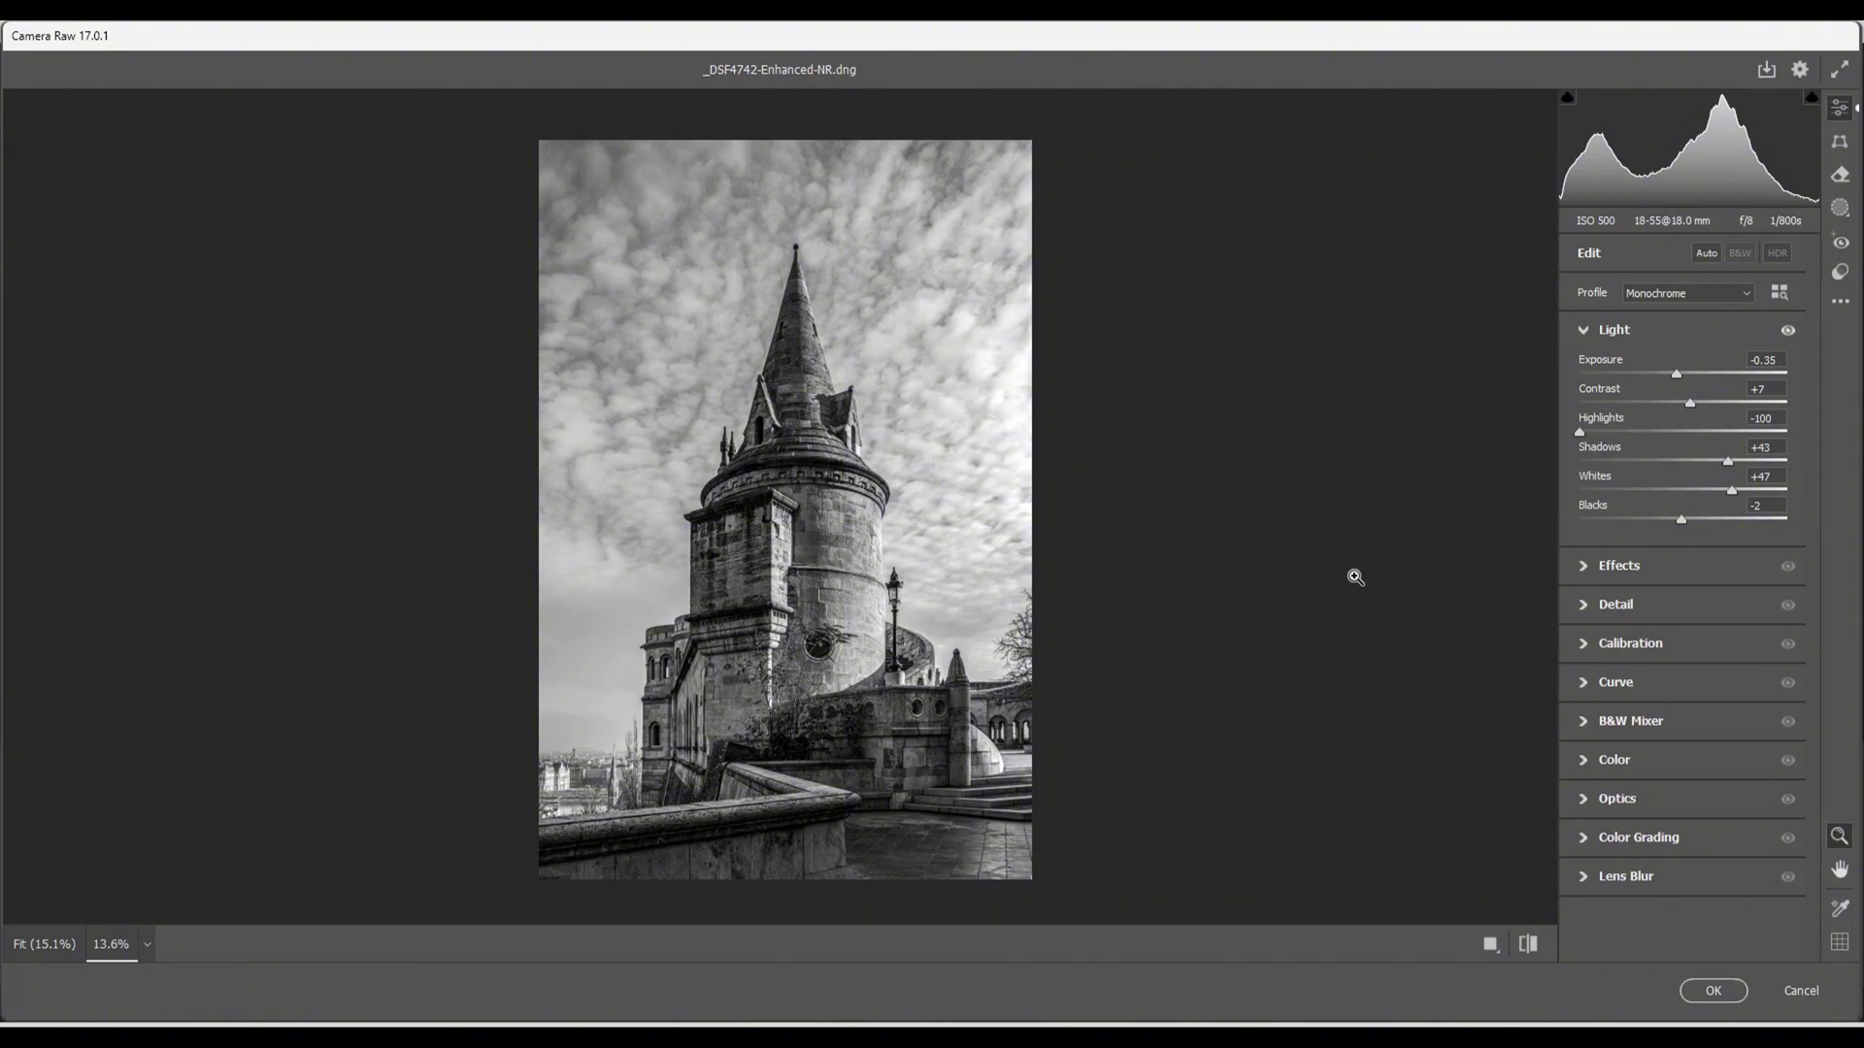
- Create a linear gradient mask running from the photo's upper edge down to the top of the round tower wall
click(1840, 209)
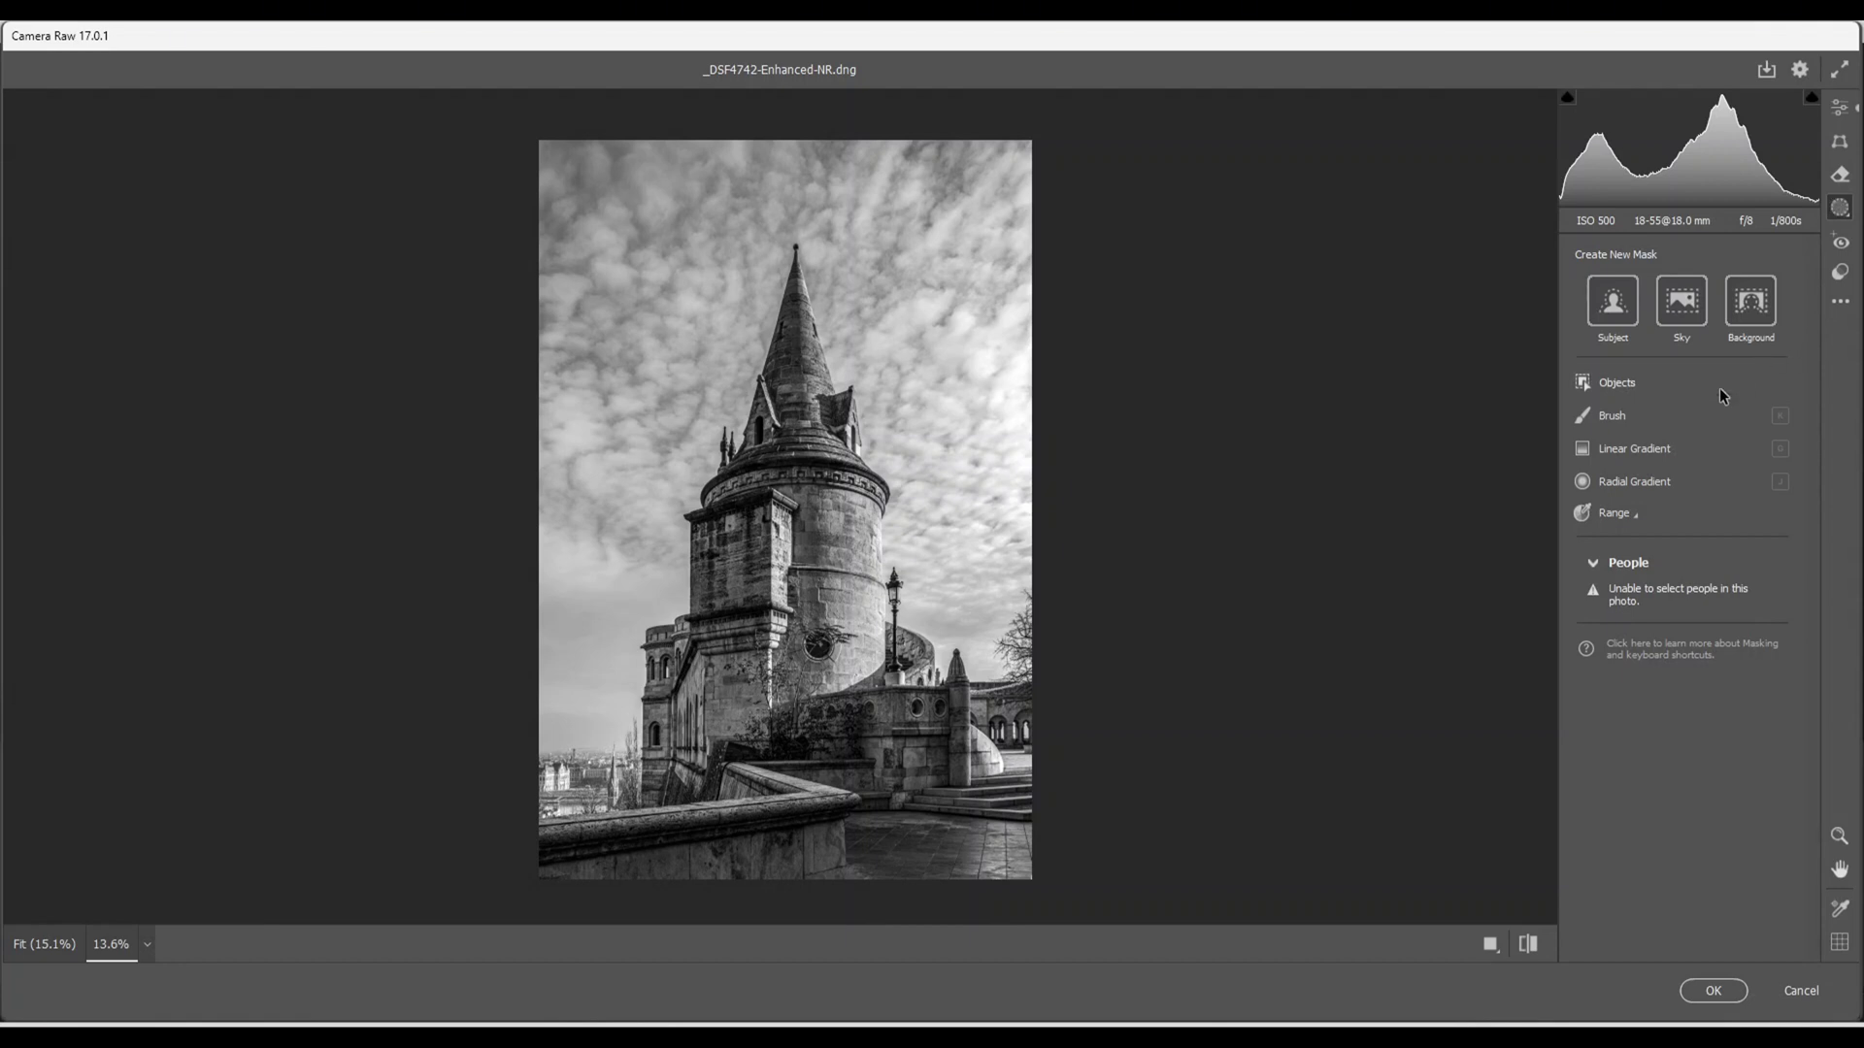
click(1615, 450)
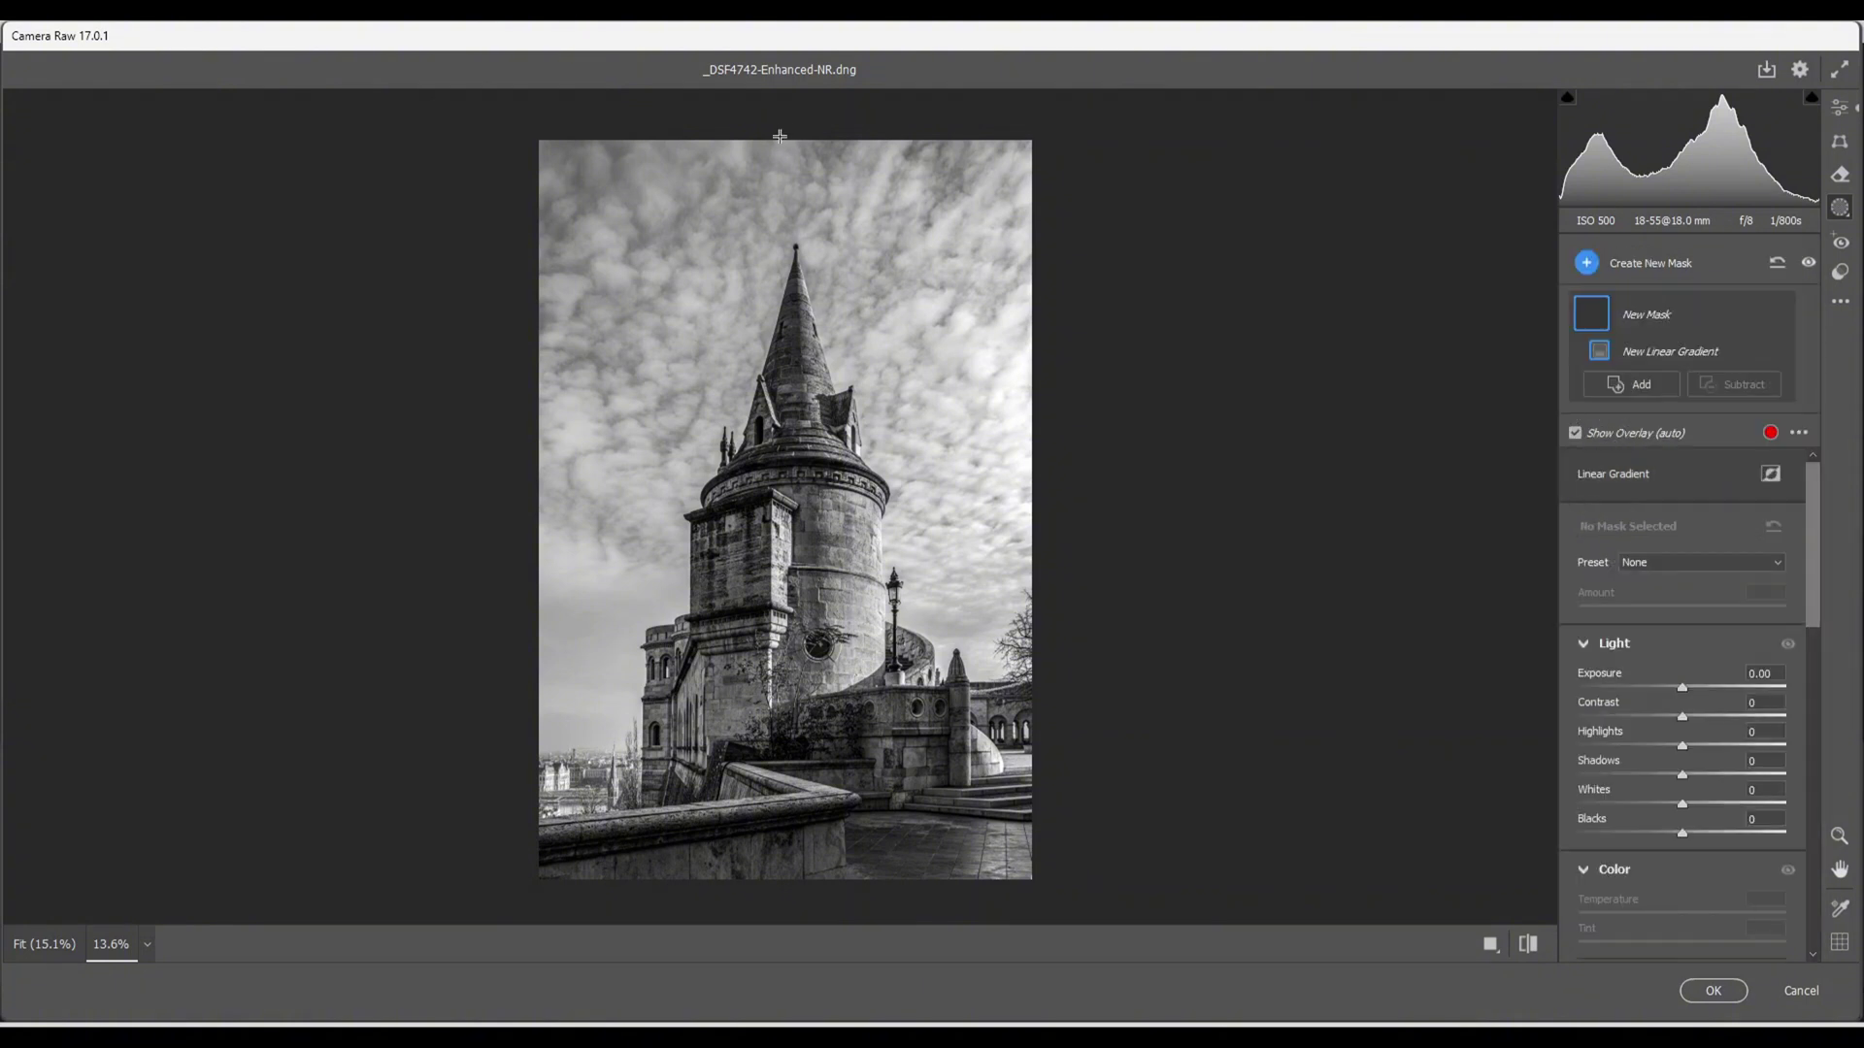
drag(776, 134, 778, 506)
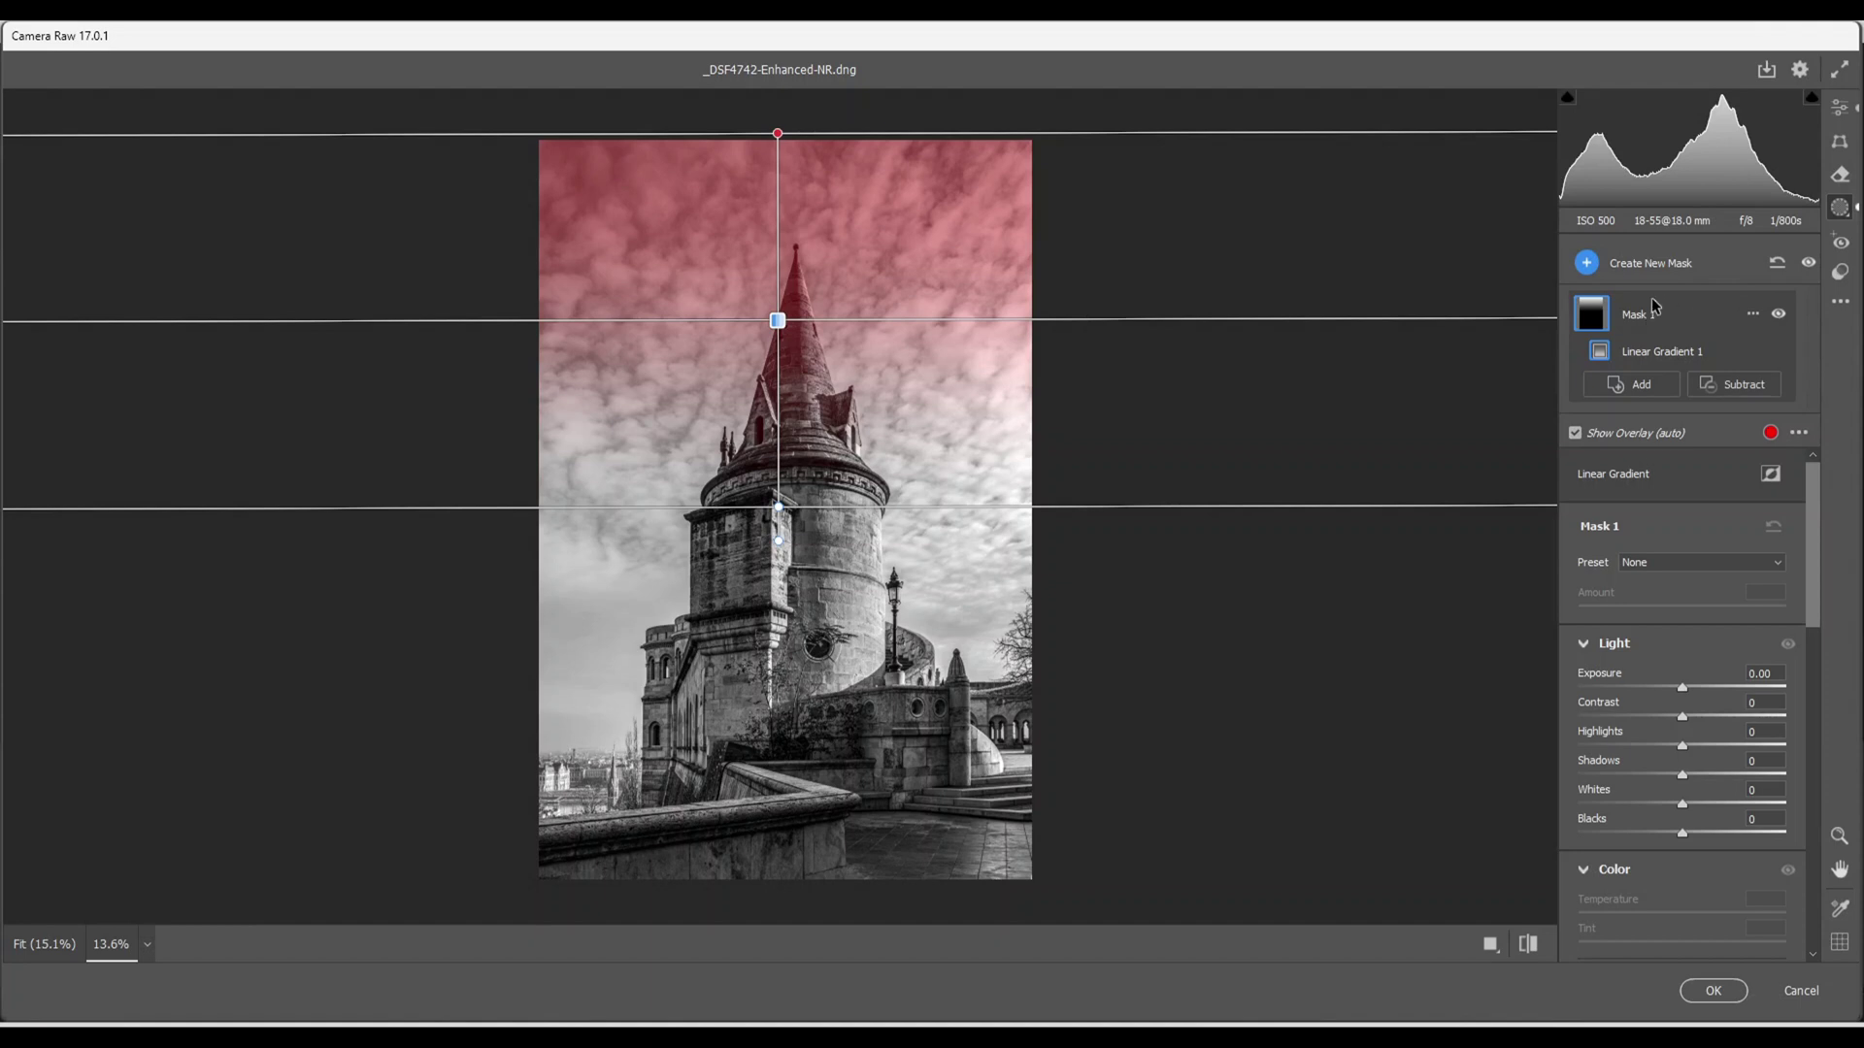
- Intersect the gradient mask with a sky selection and set the mask's Exposure to -1.85
click(1753, 315)
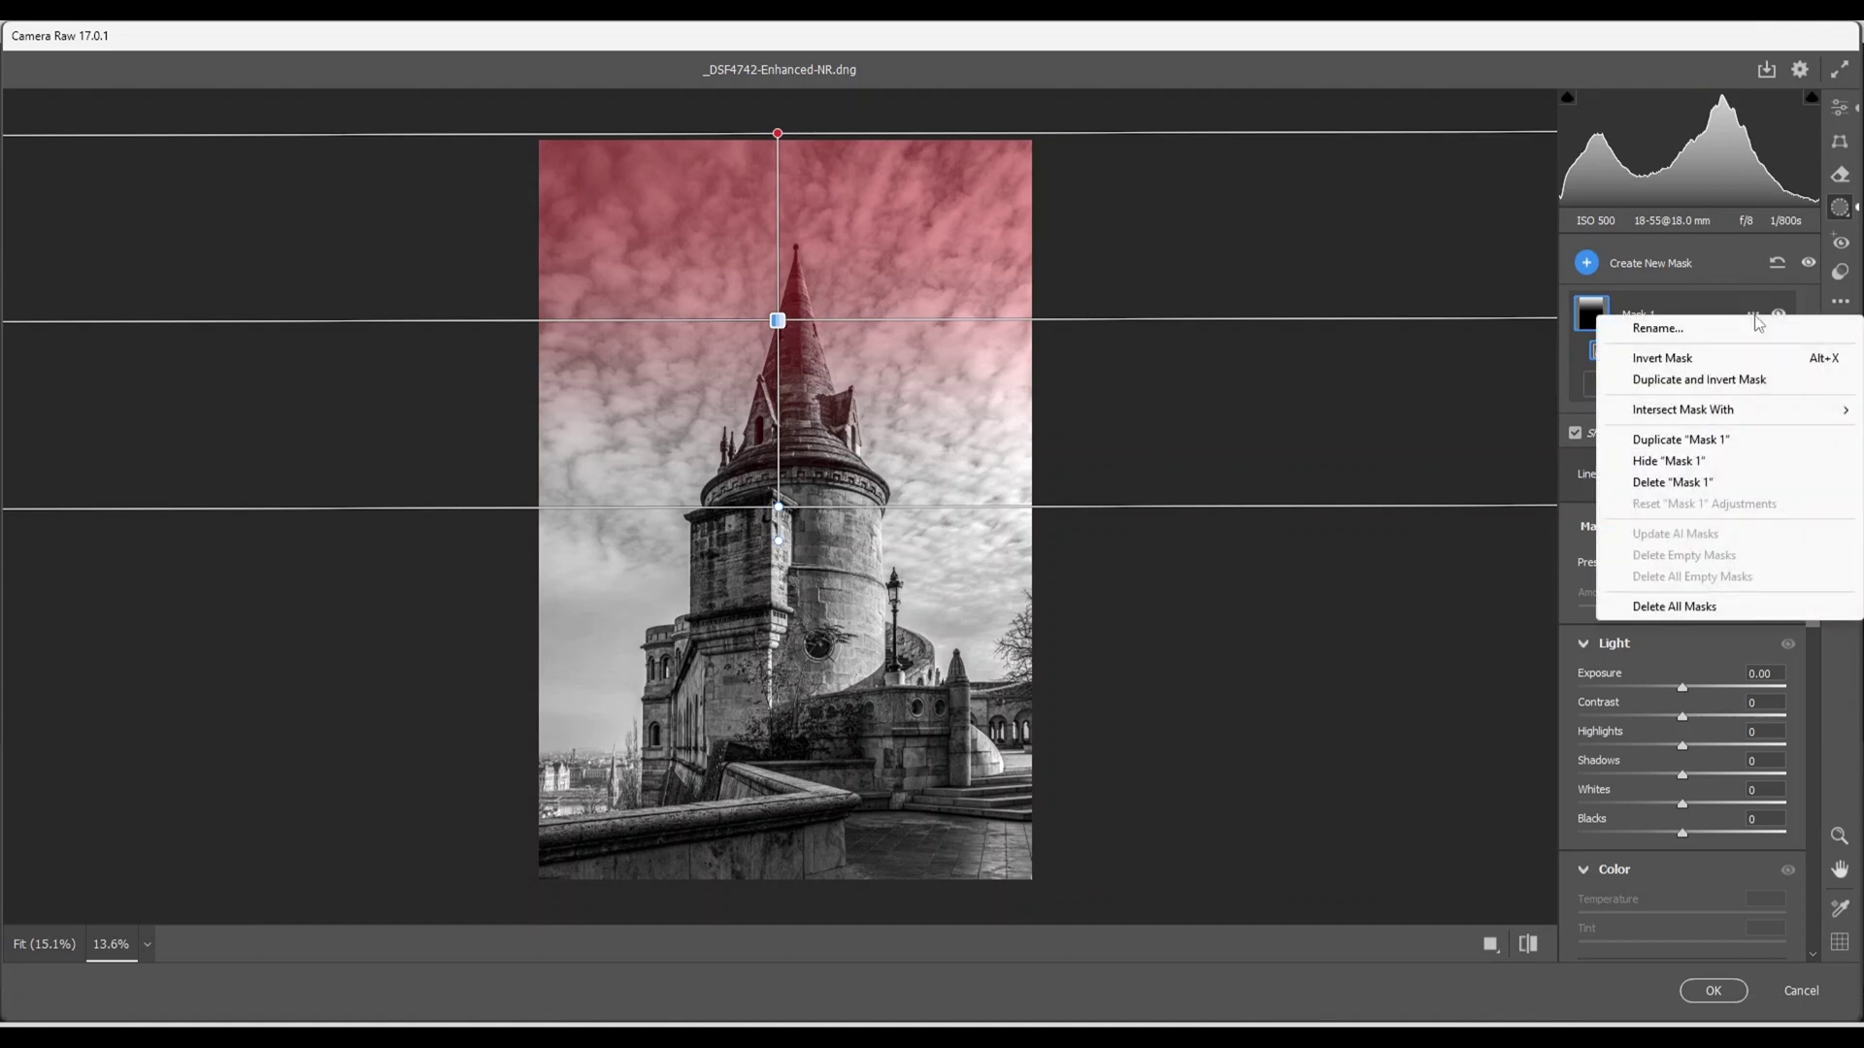
mouse_move(1683, 413)
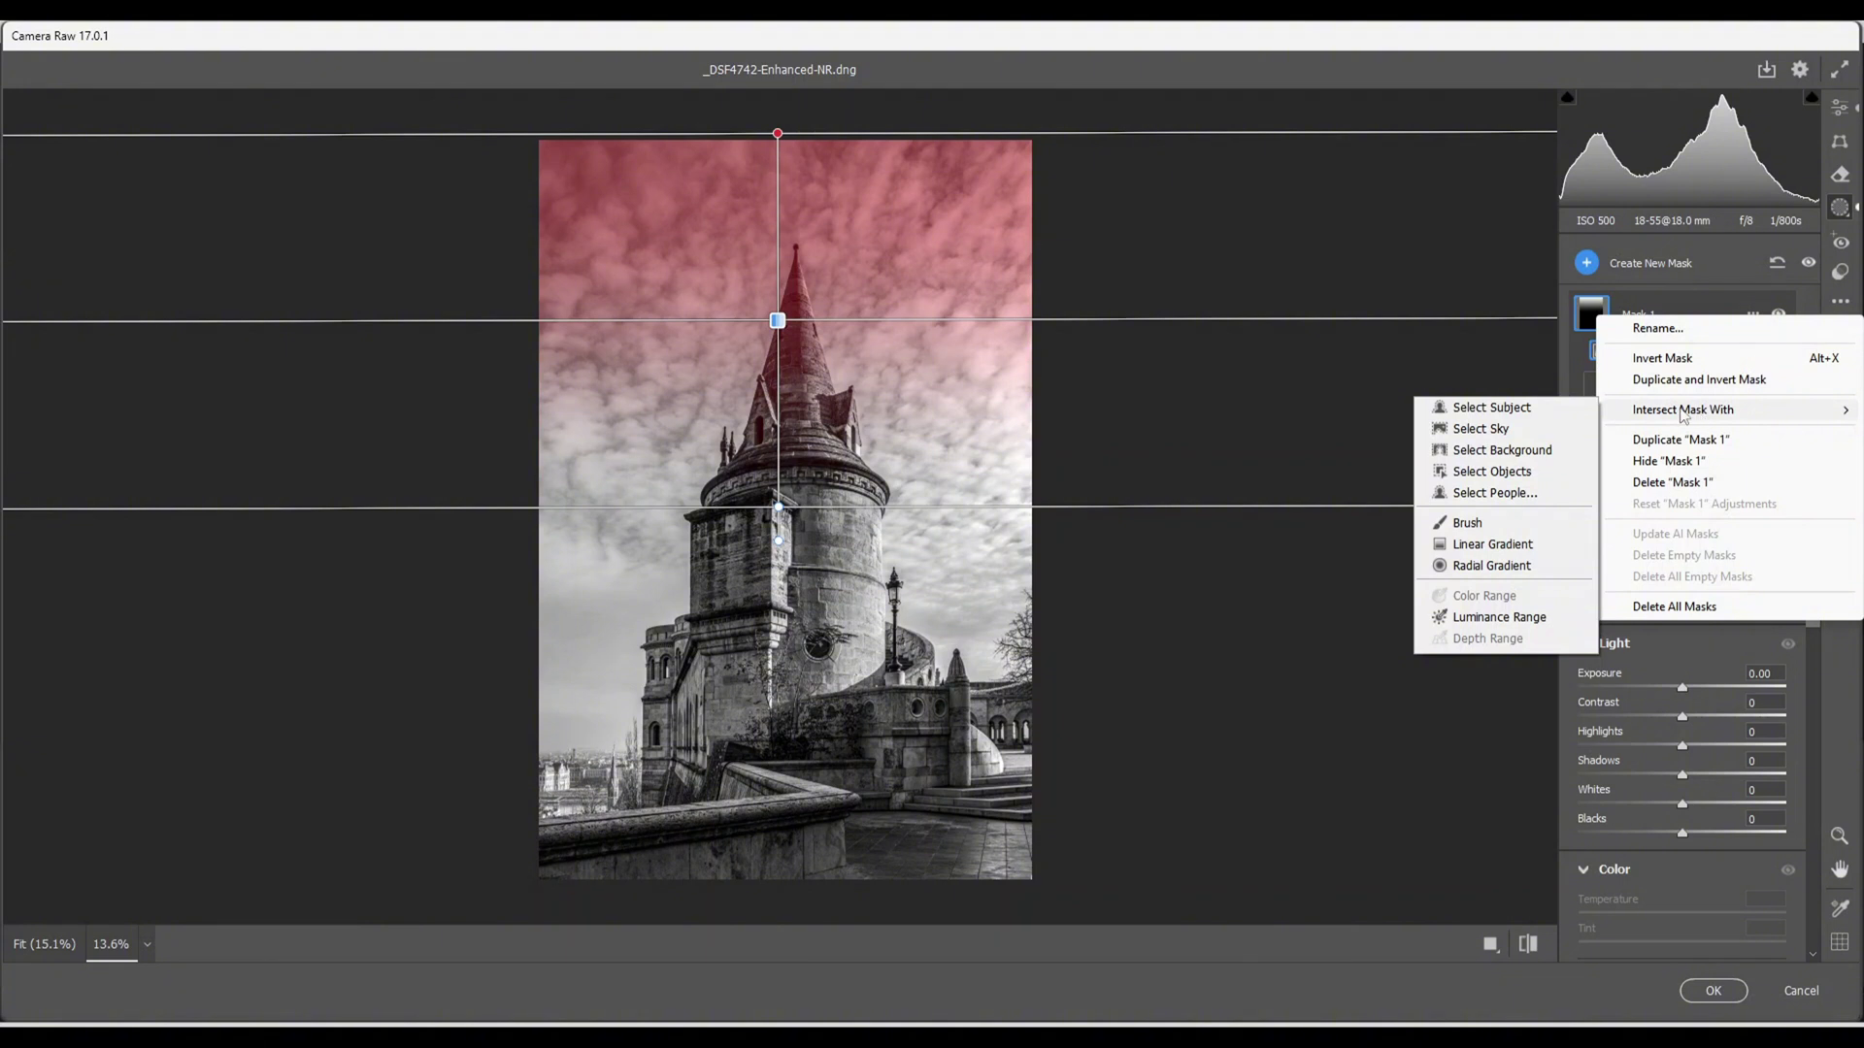
click(1482, 433)
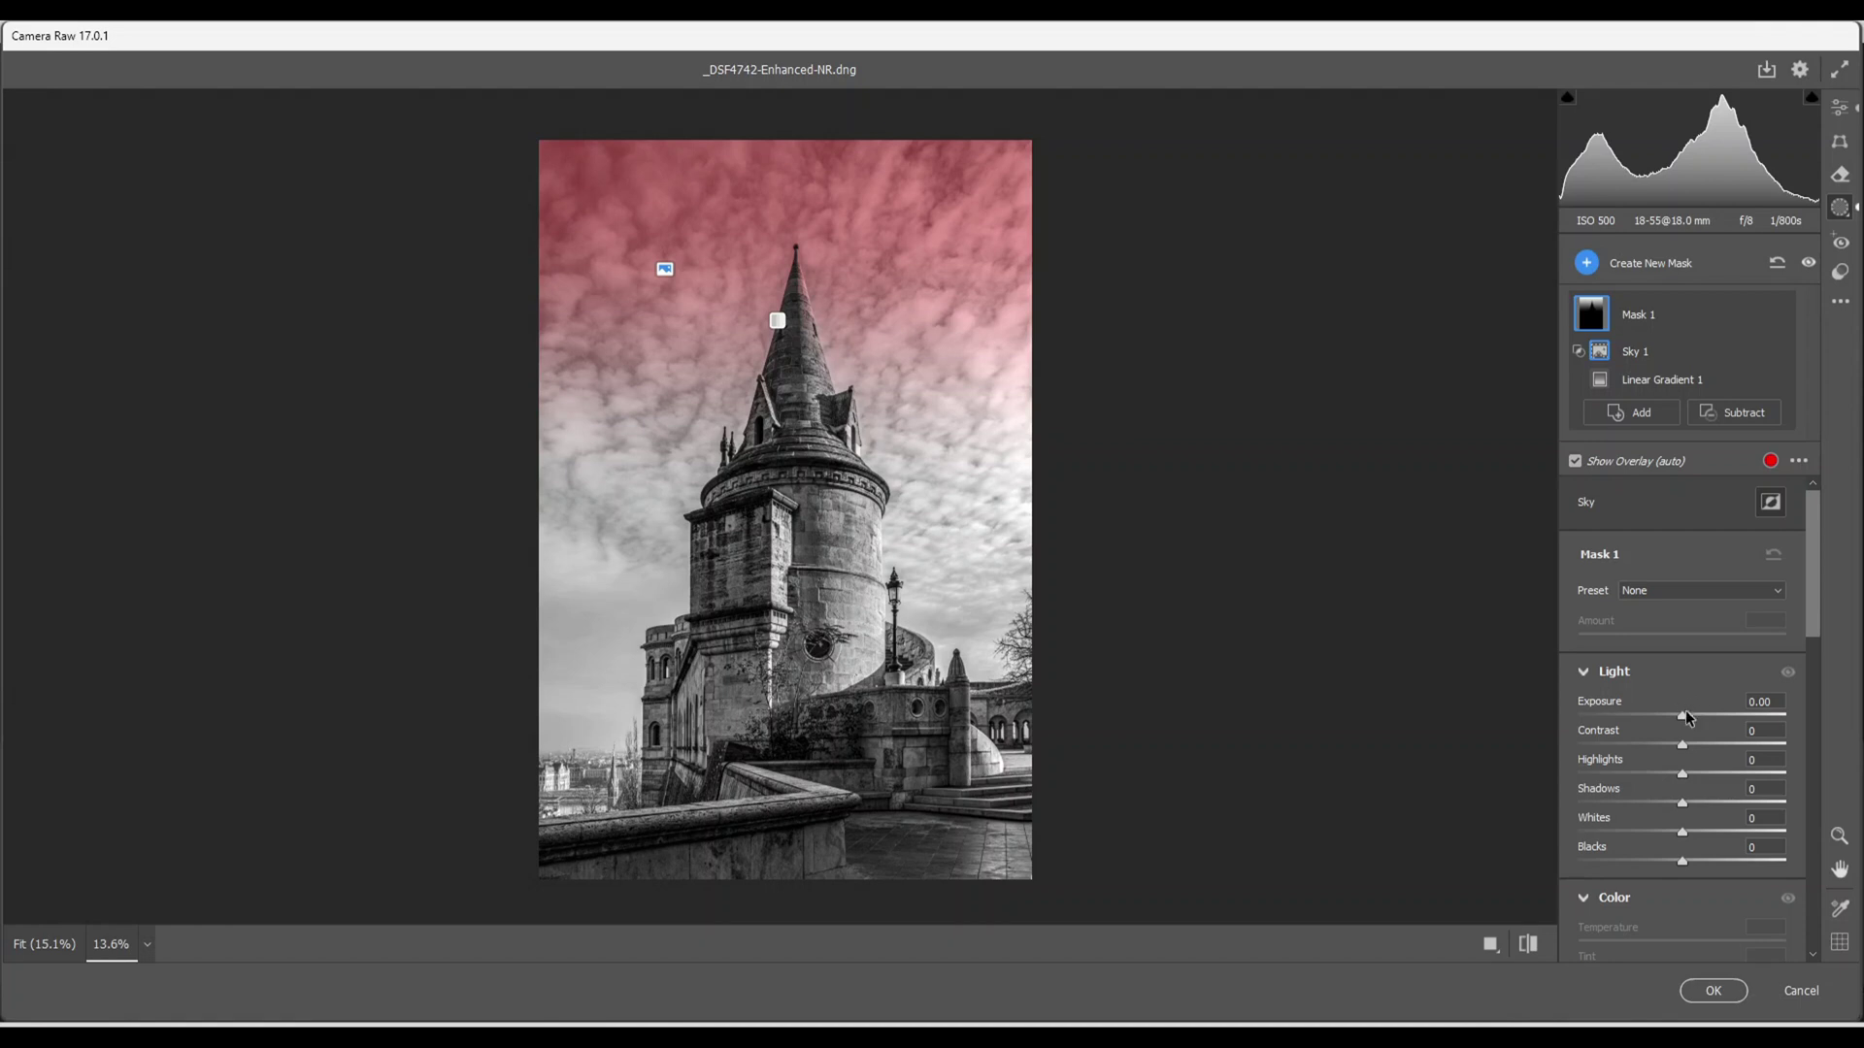
drag(1682, 719, 1630, 718)
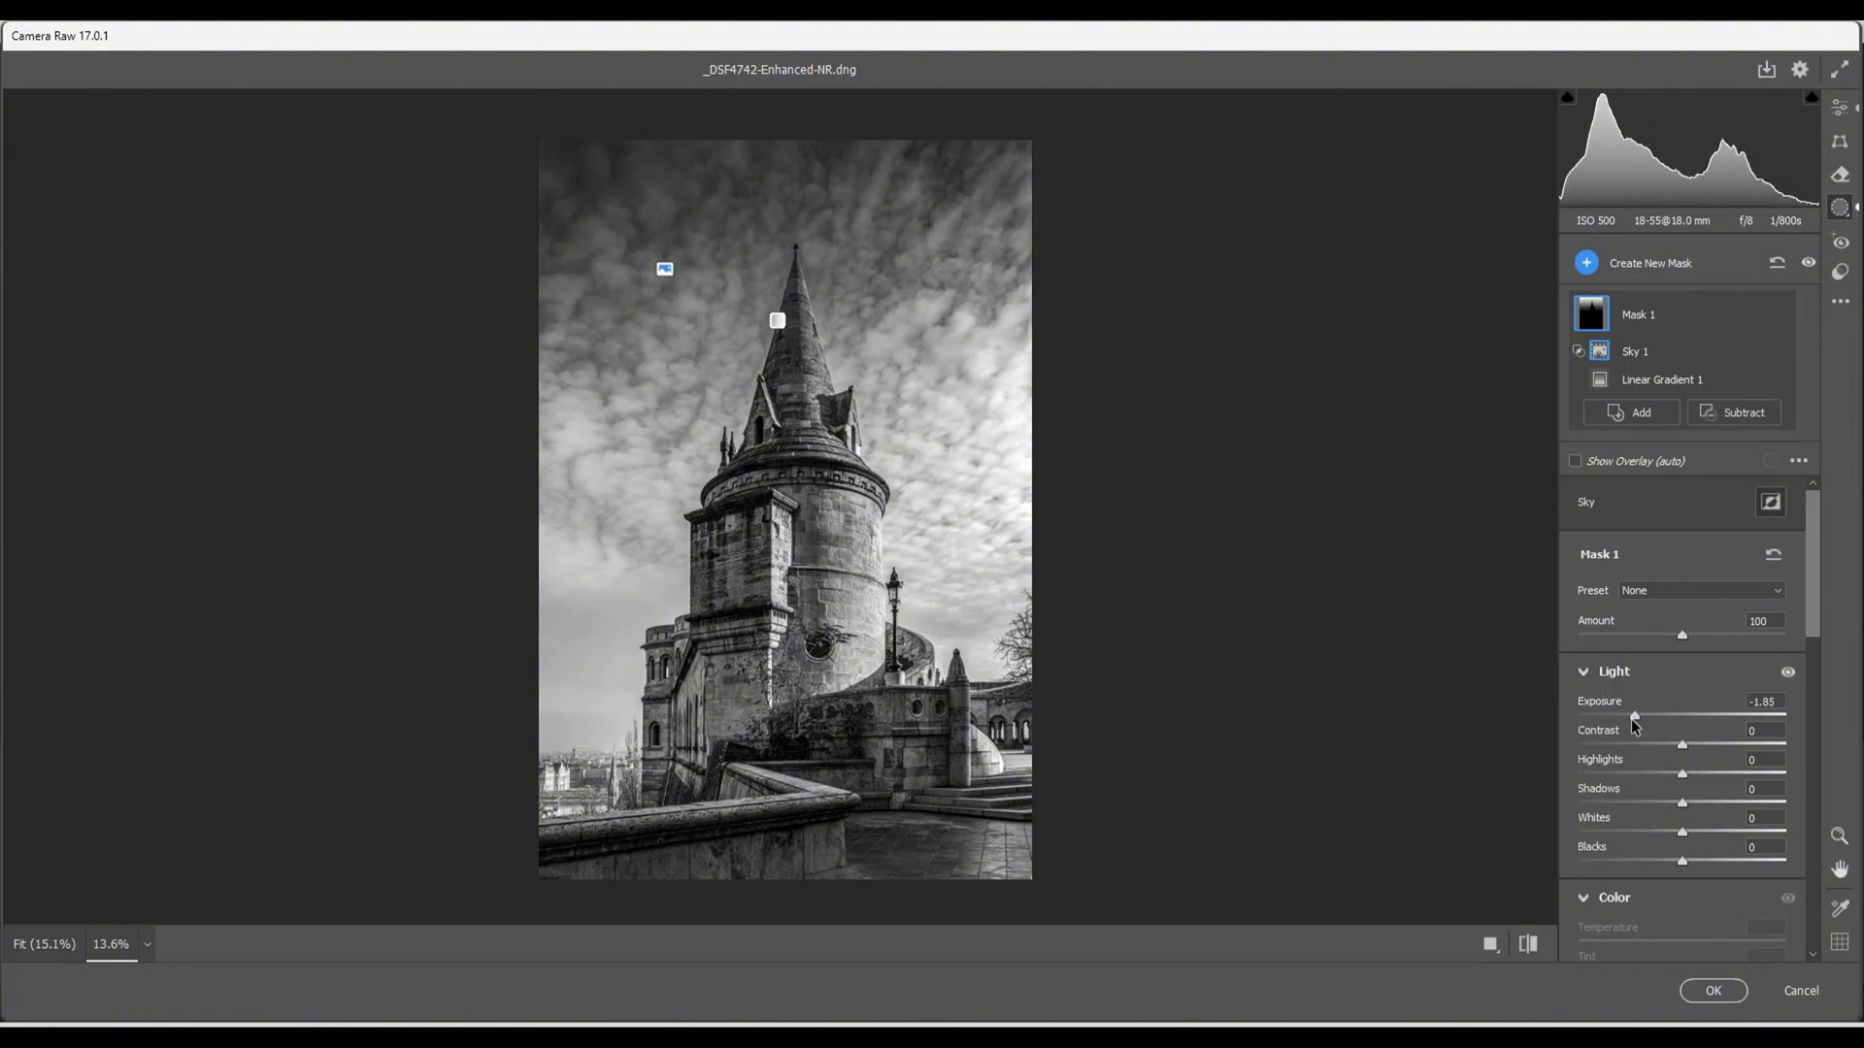
- Add a second, shorter linear gradient mask from the photo's upper edge to just below the spire tip, with Exposure -0.95
click(1587, 264)
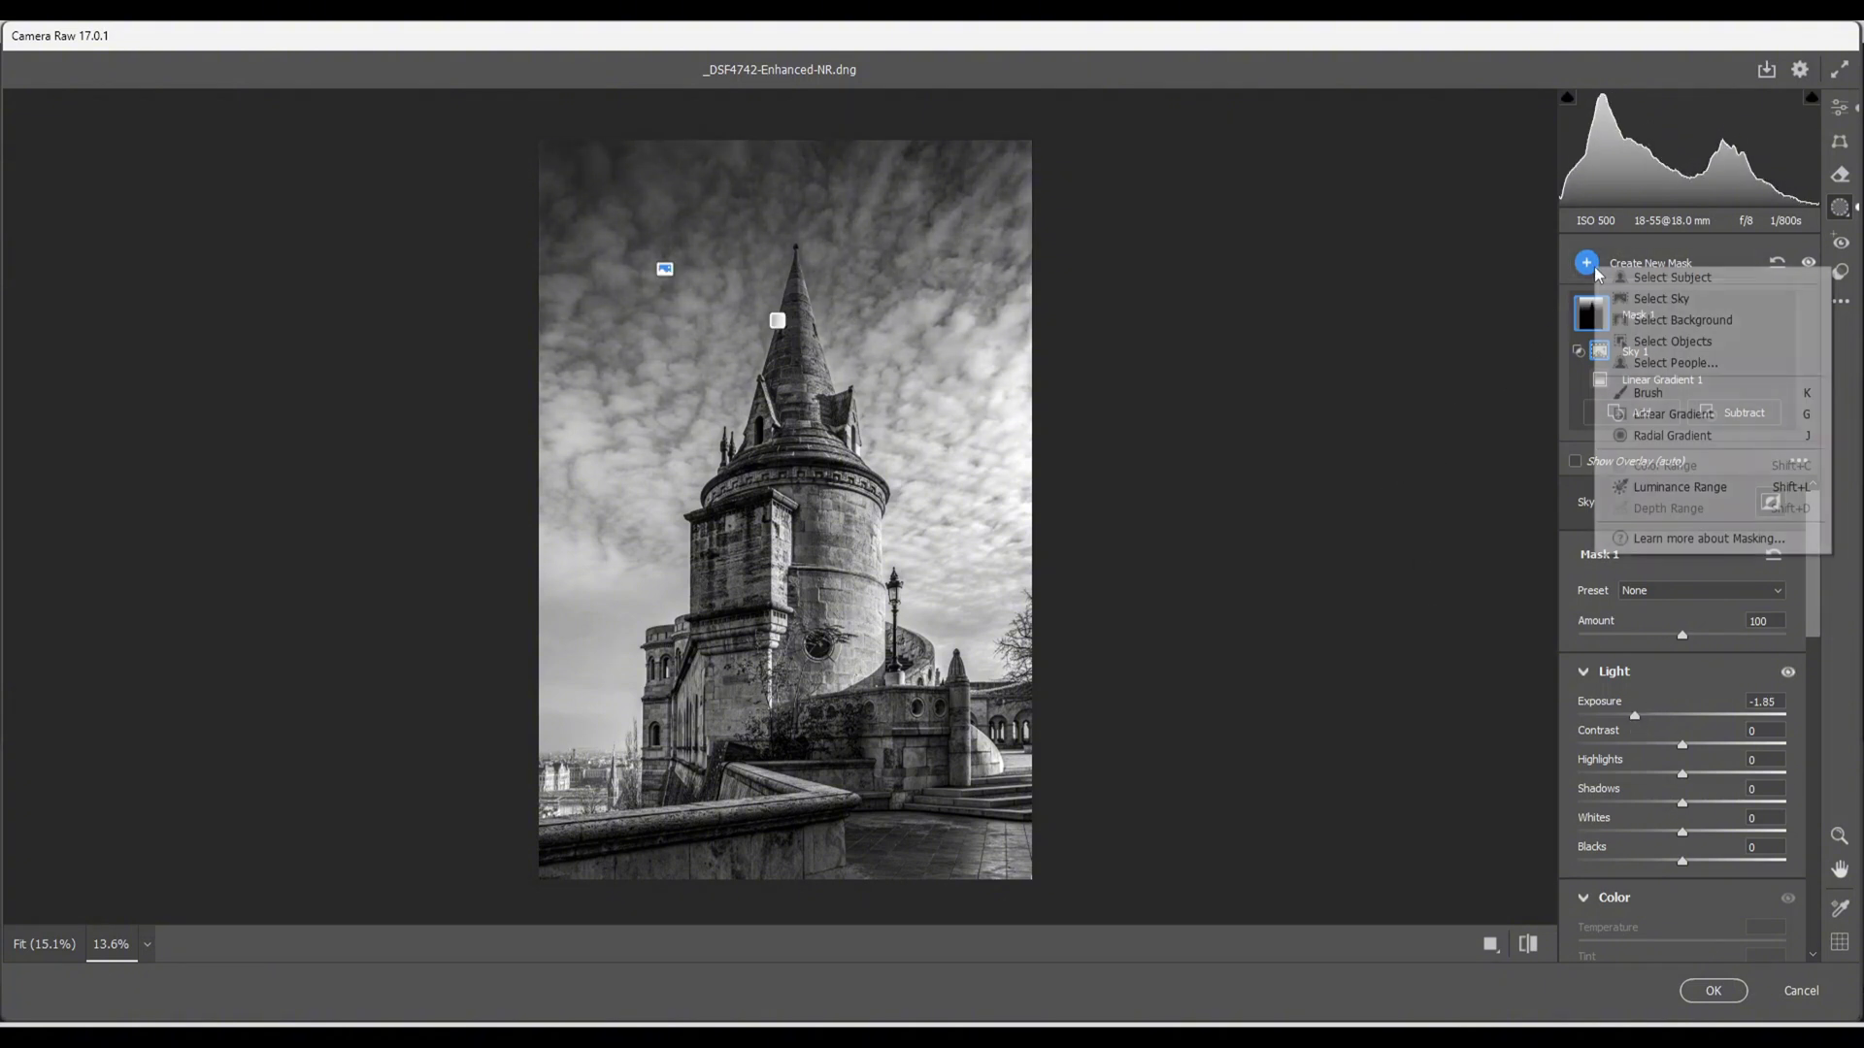
click(1645, 419)
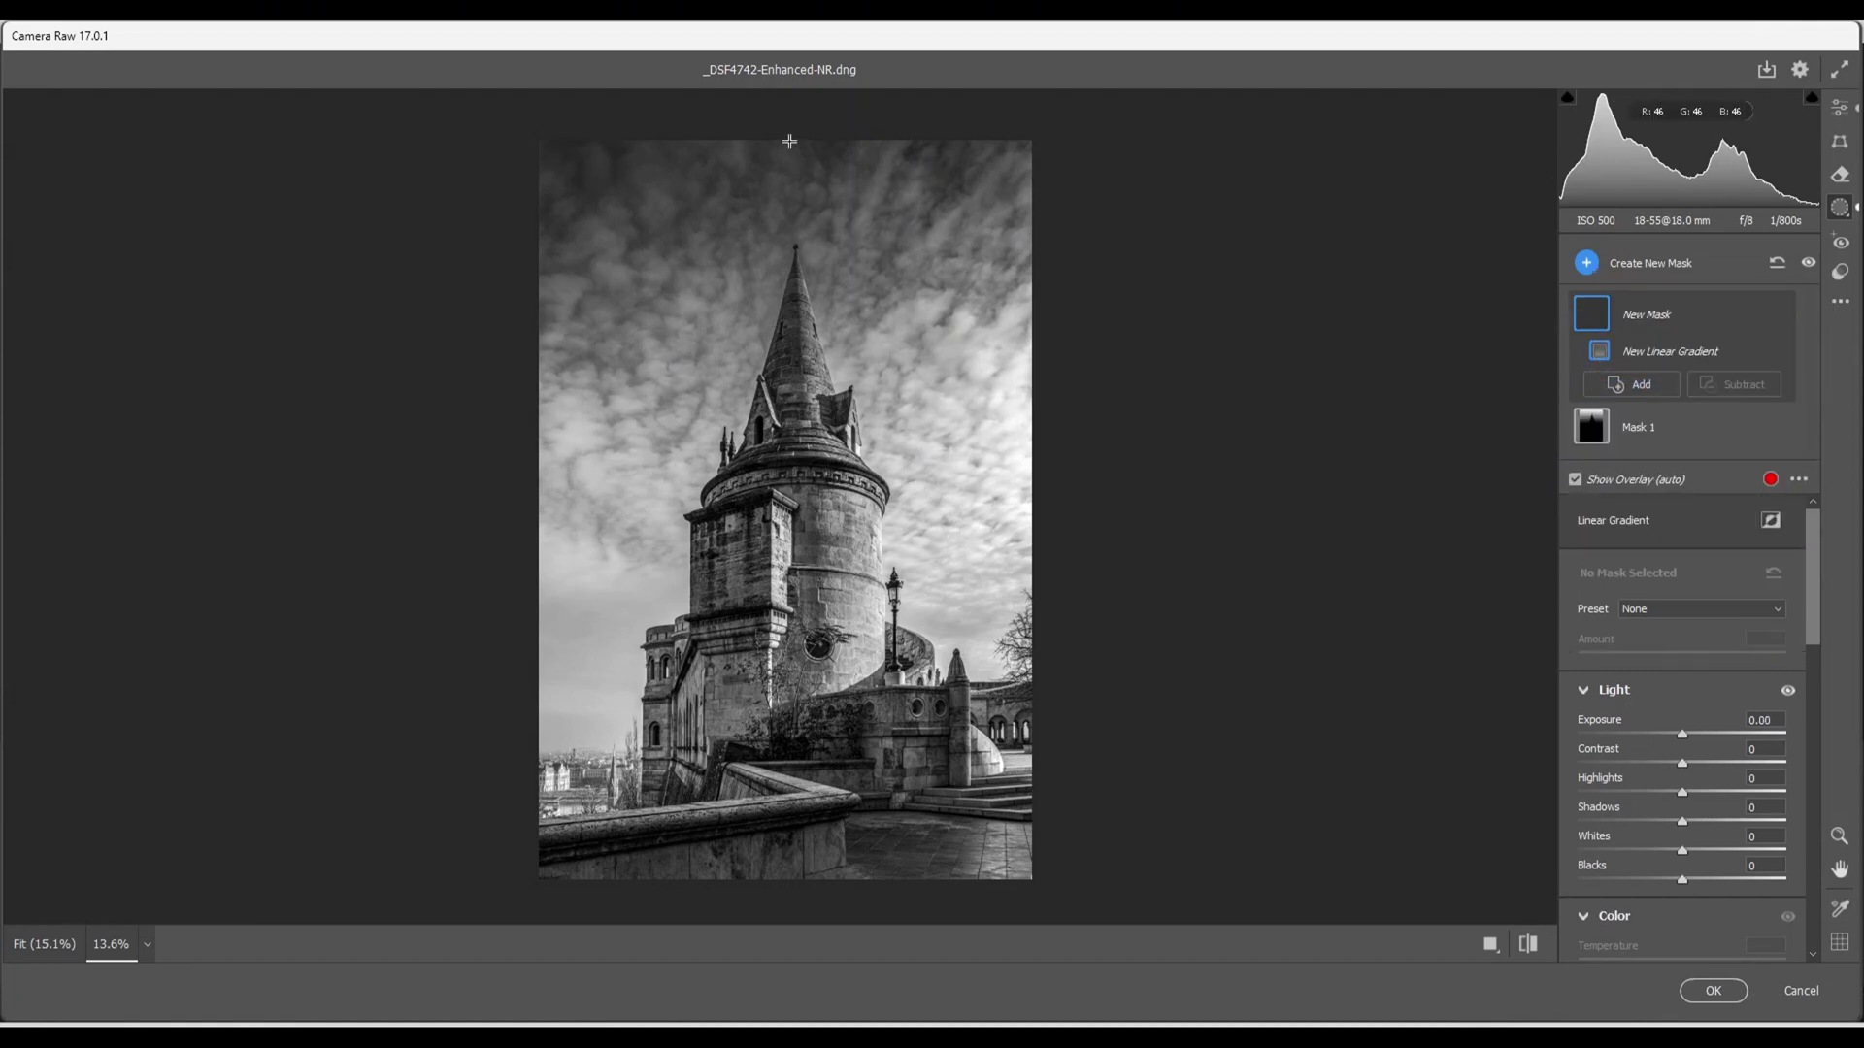
drag(775, 135, 775, 294)
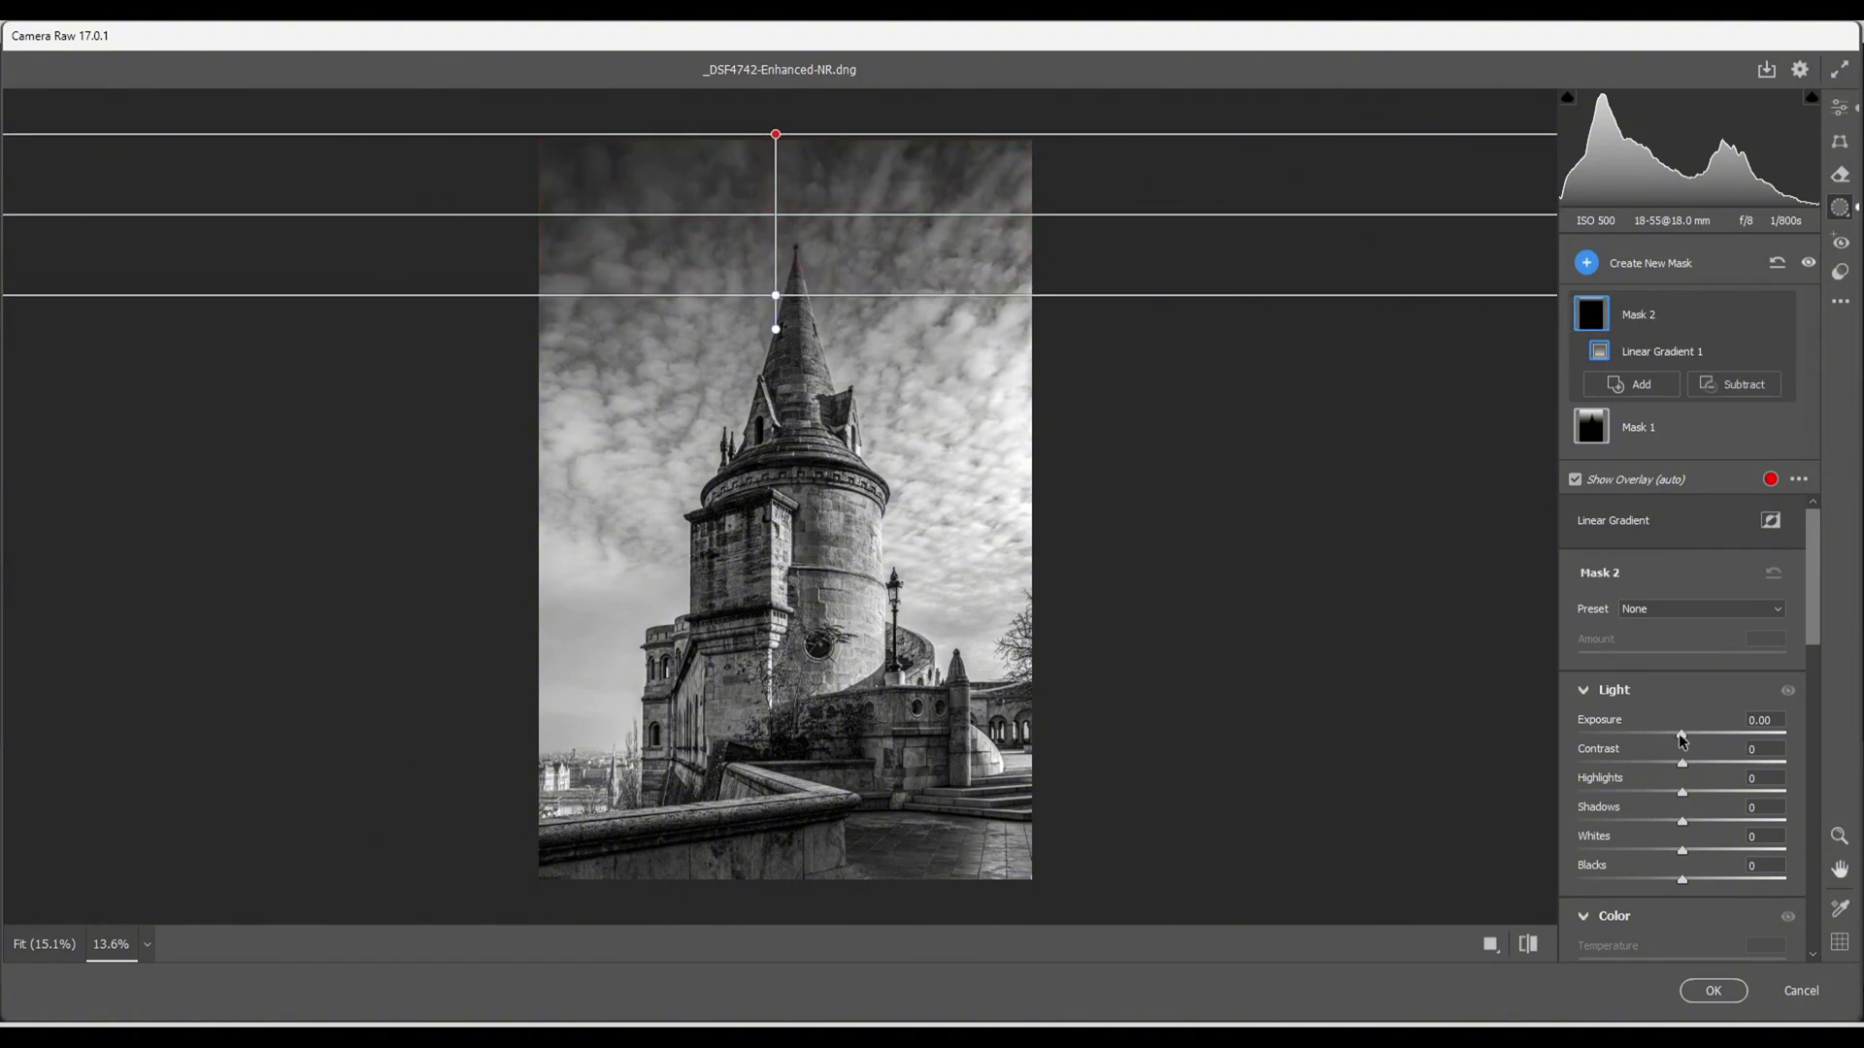
drag(1680, 735, 1655, 738)
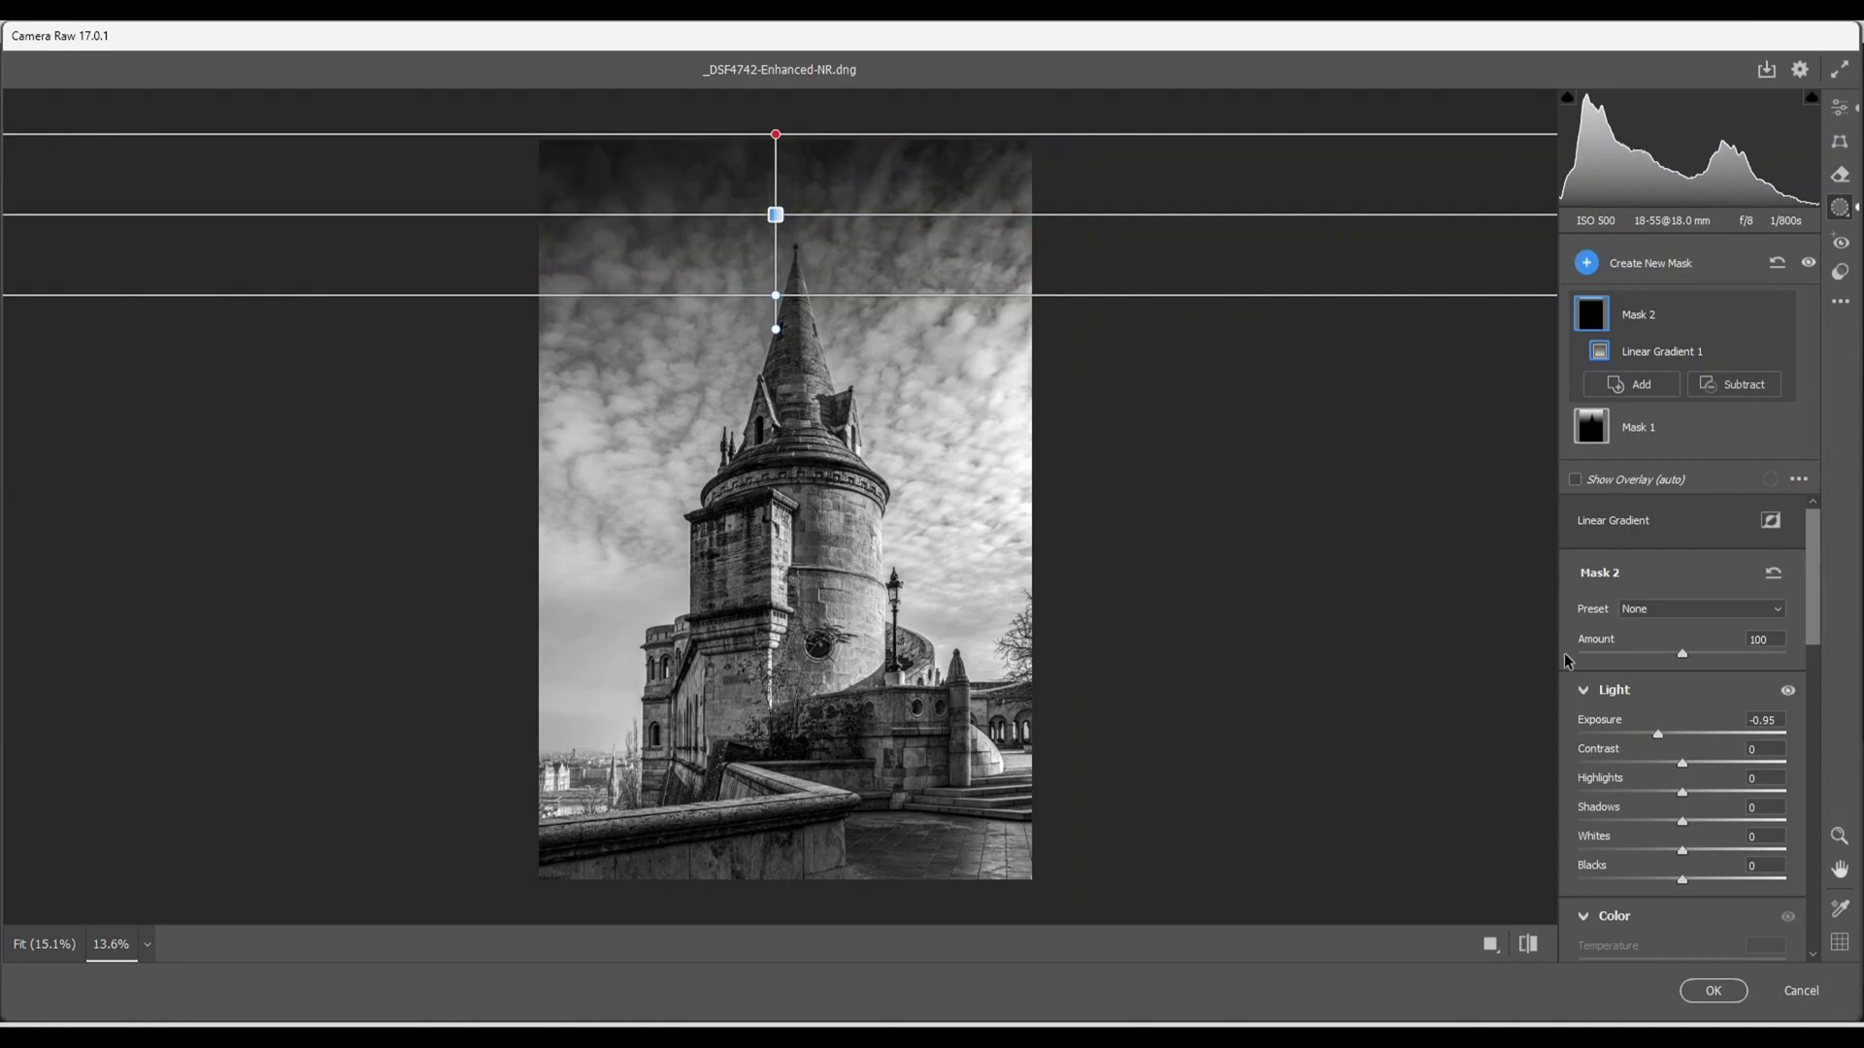
- Add a linear gradient mask from the photo's lower edge up to the tower's base and set its Exposure to -0.55
click(1587, 263)
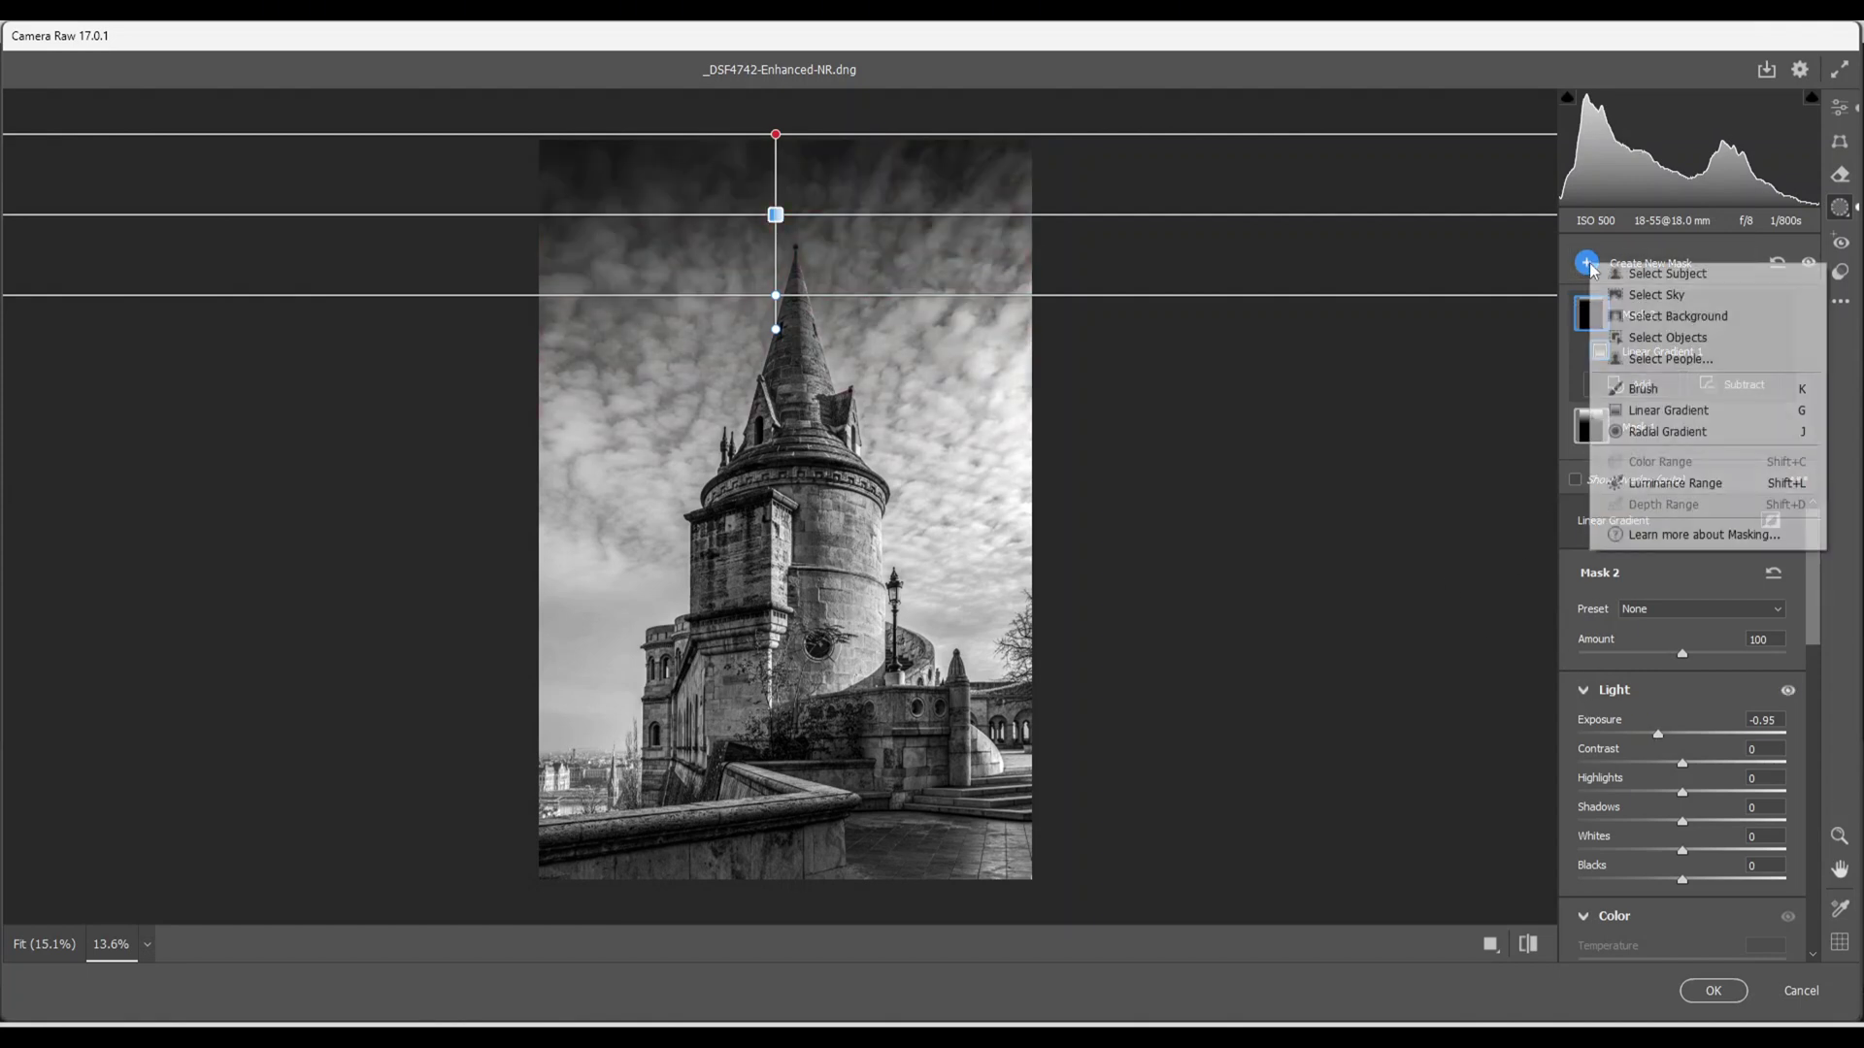
click(1648, 417)
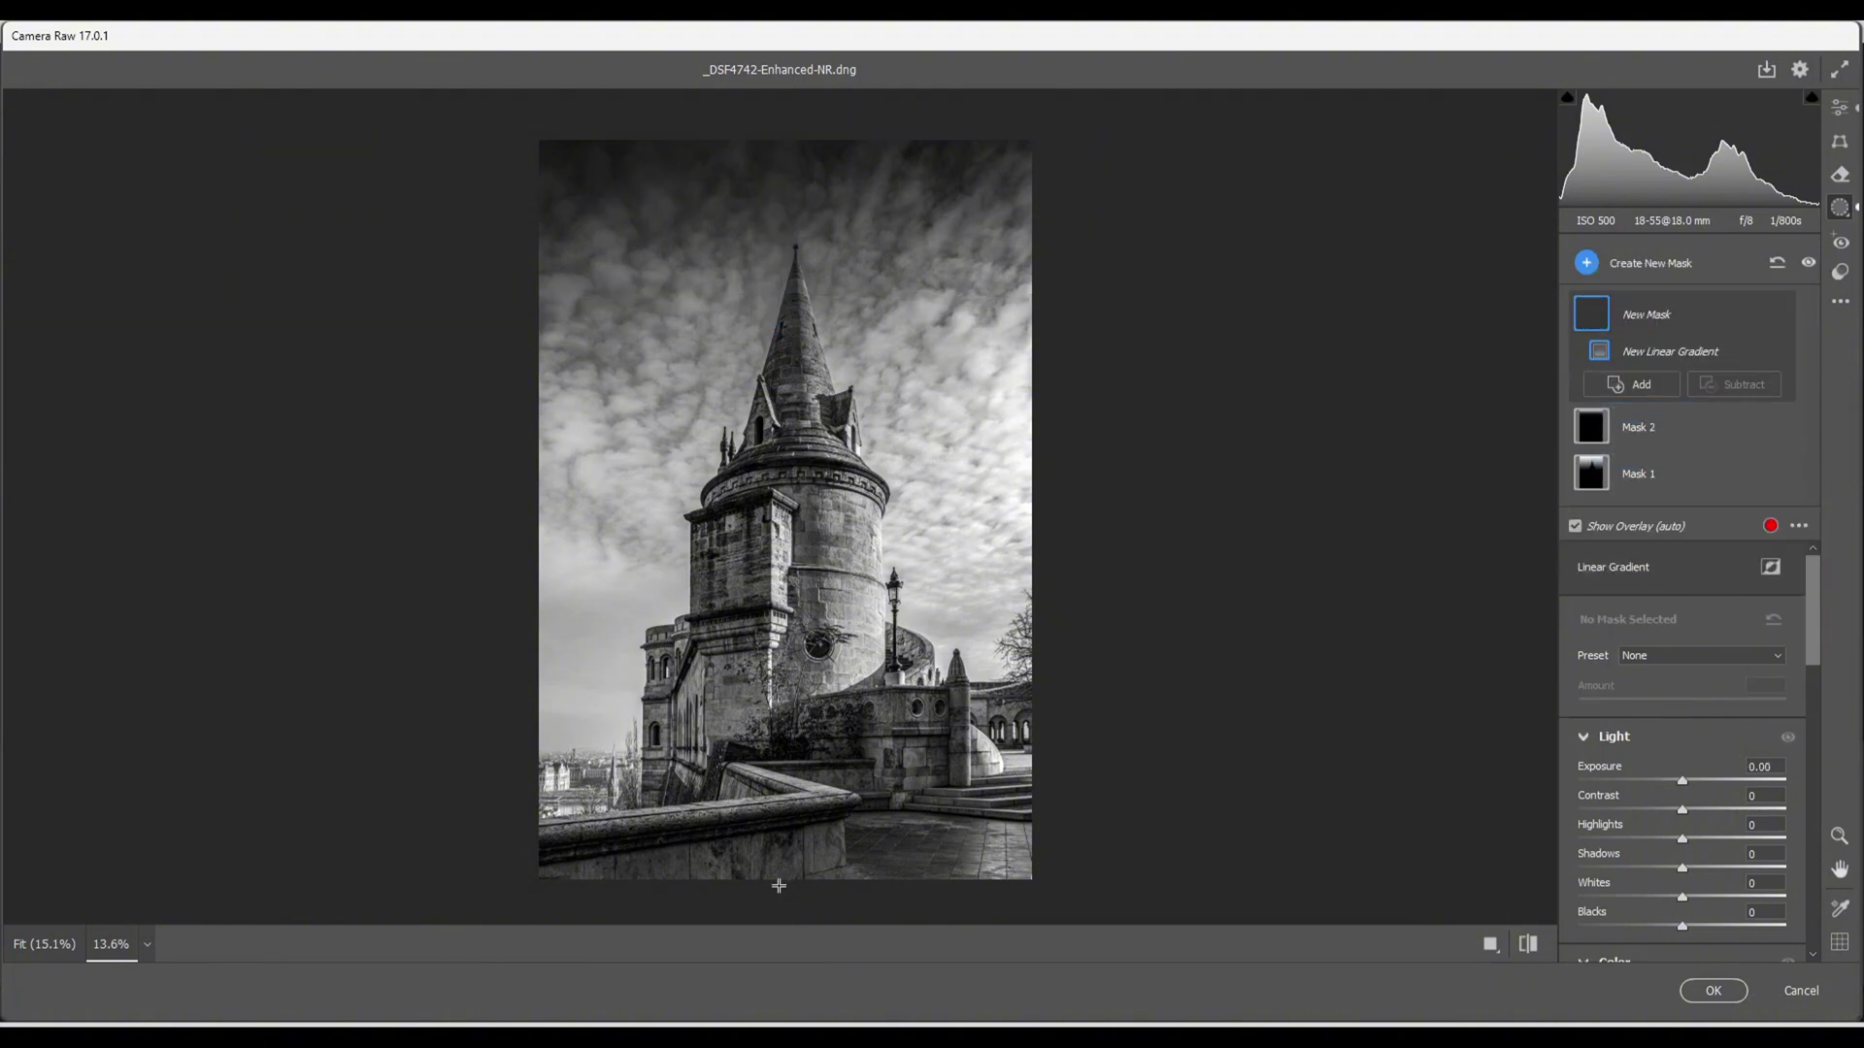
drag(779, 886, 779, 698)
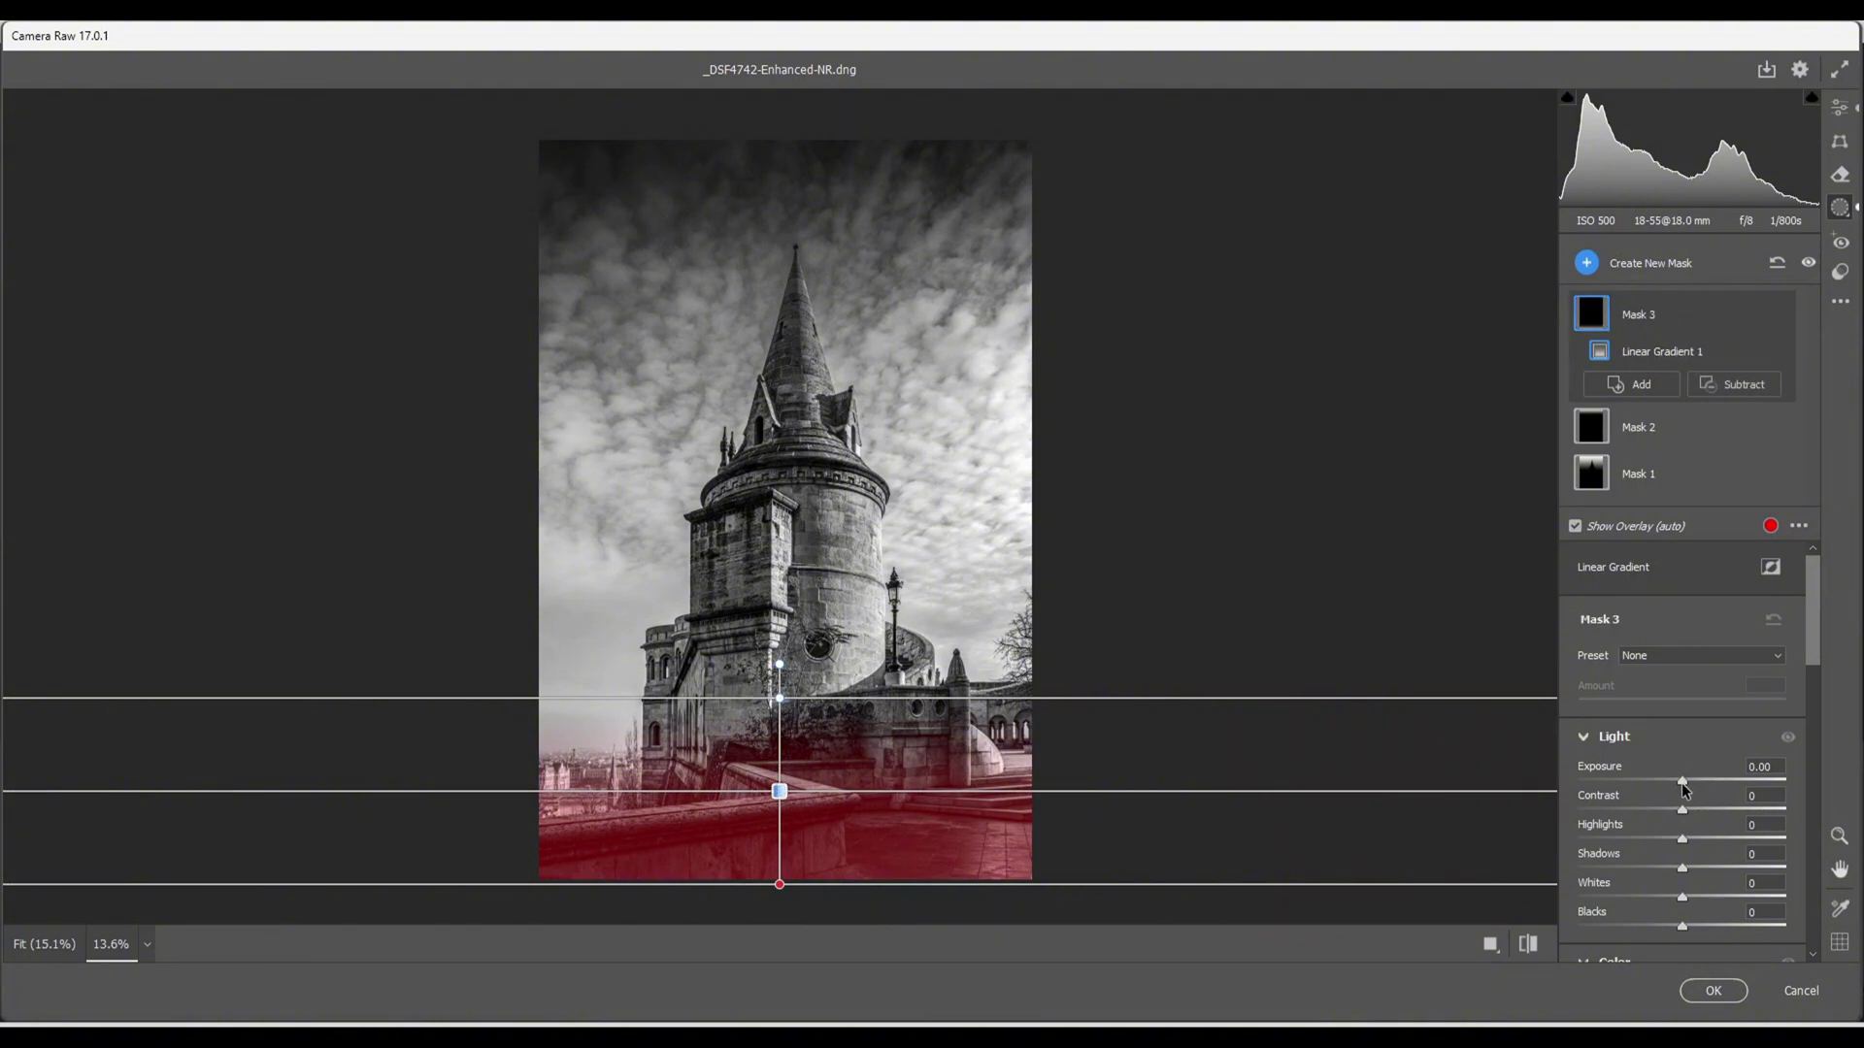
drag(1682, 783, 1667, 782)
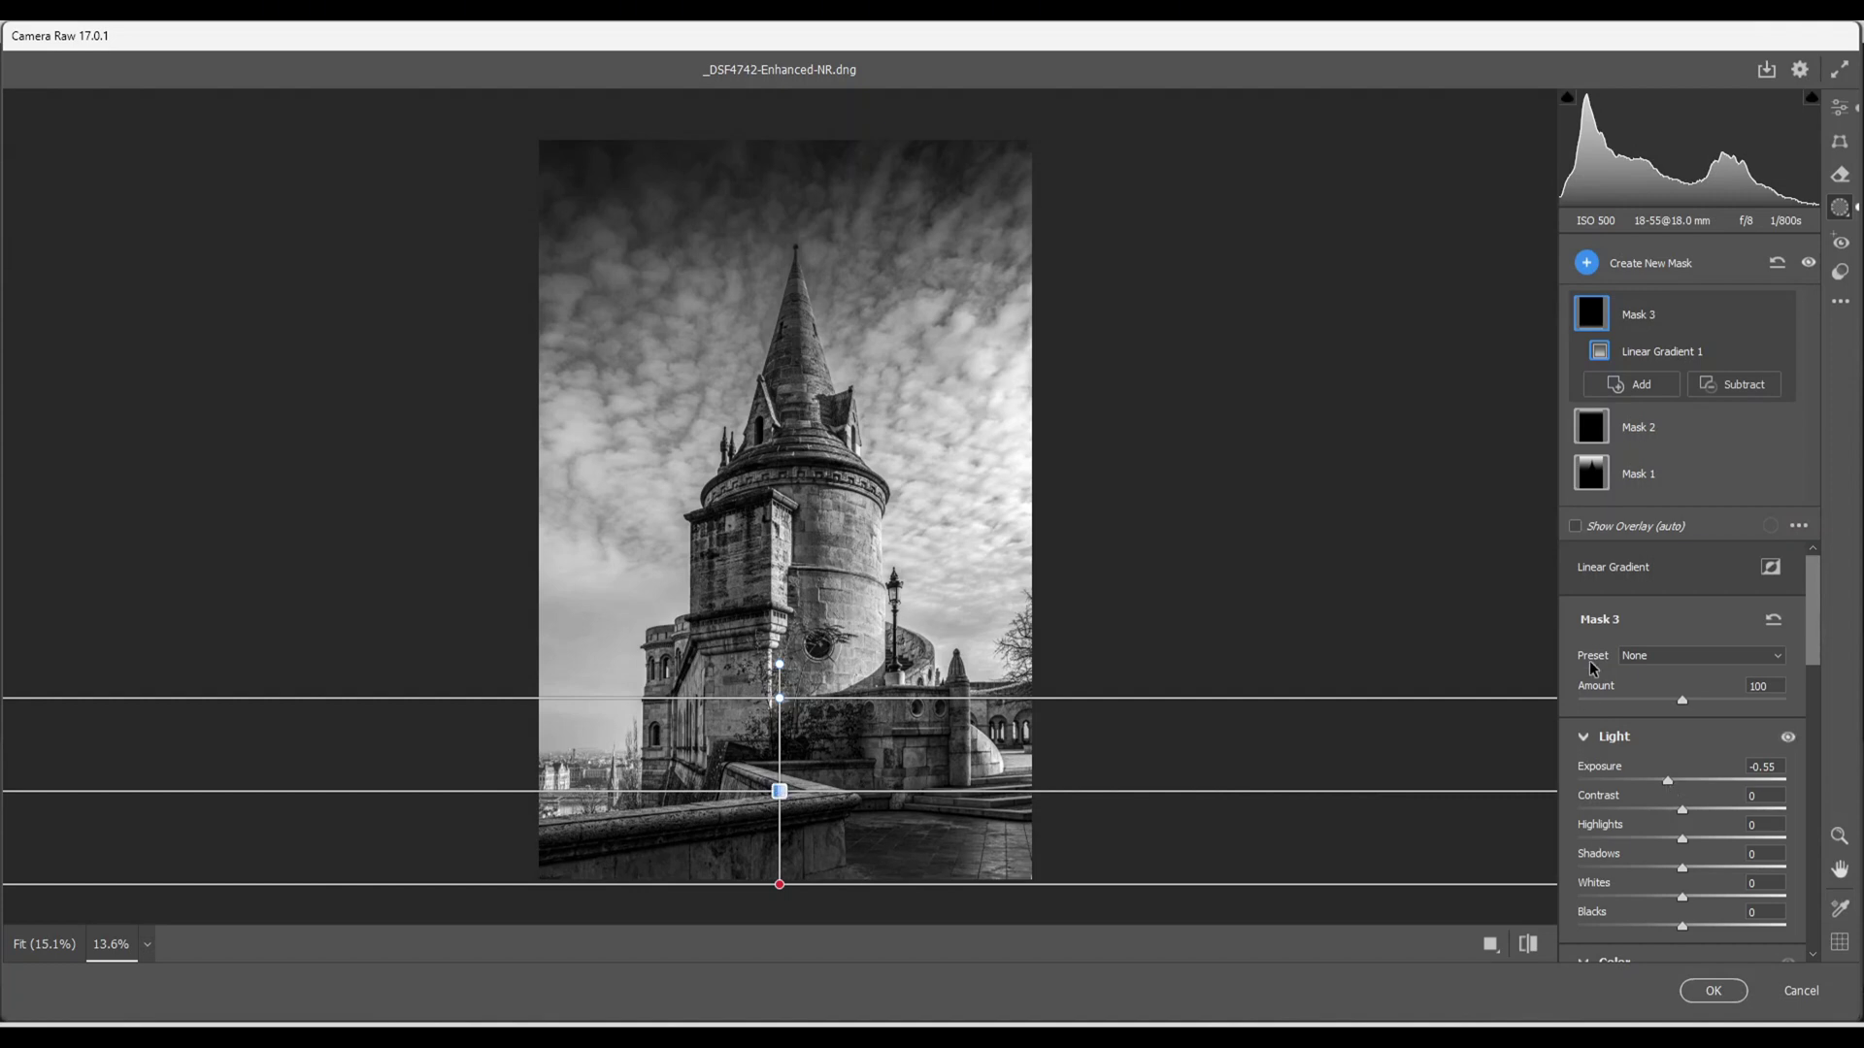
- Create a brush mask and paint over the round wall of the tower at size 8 with Auto Mask on
click(1590, 265)
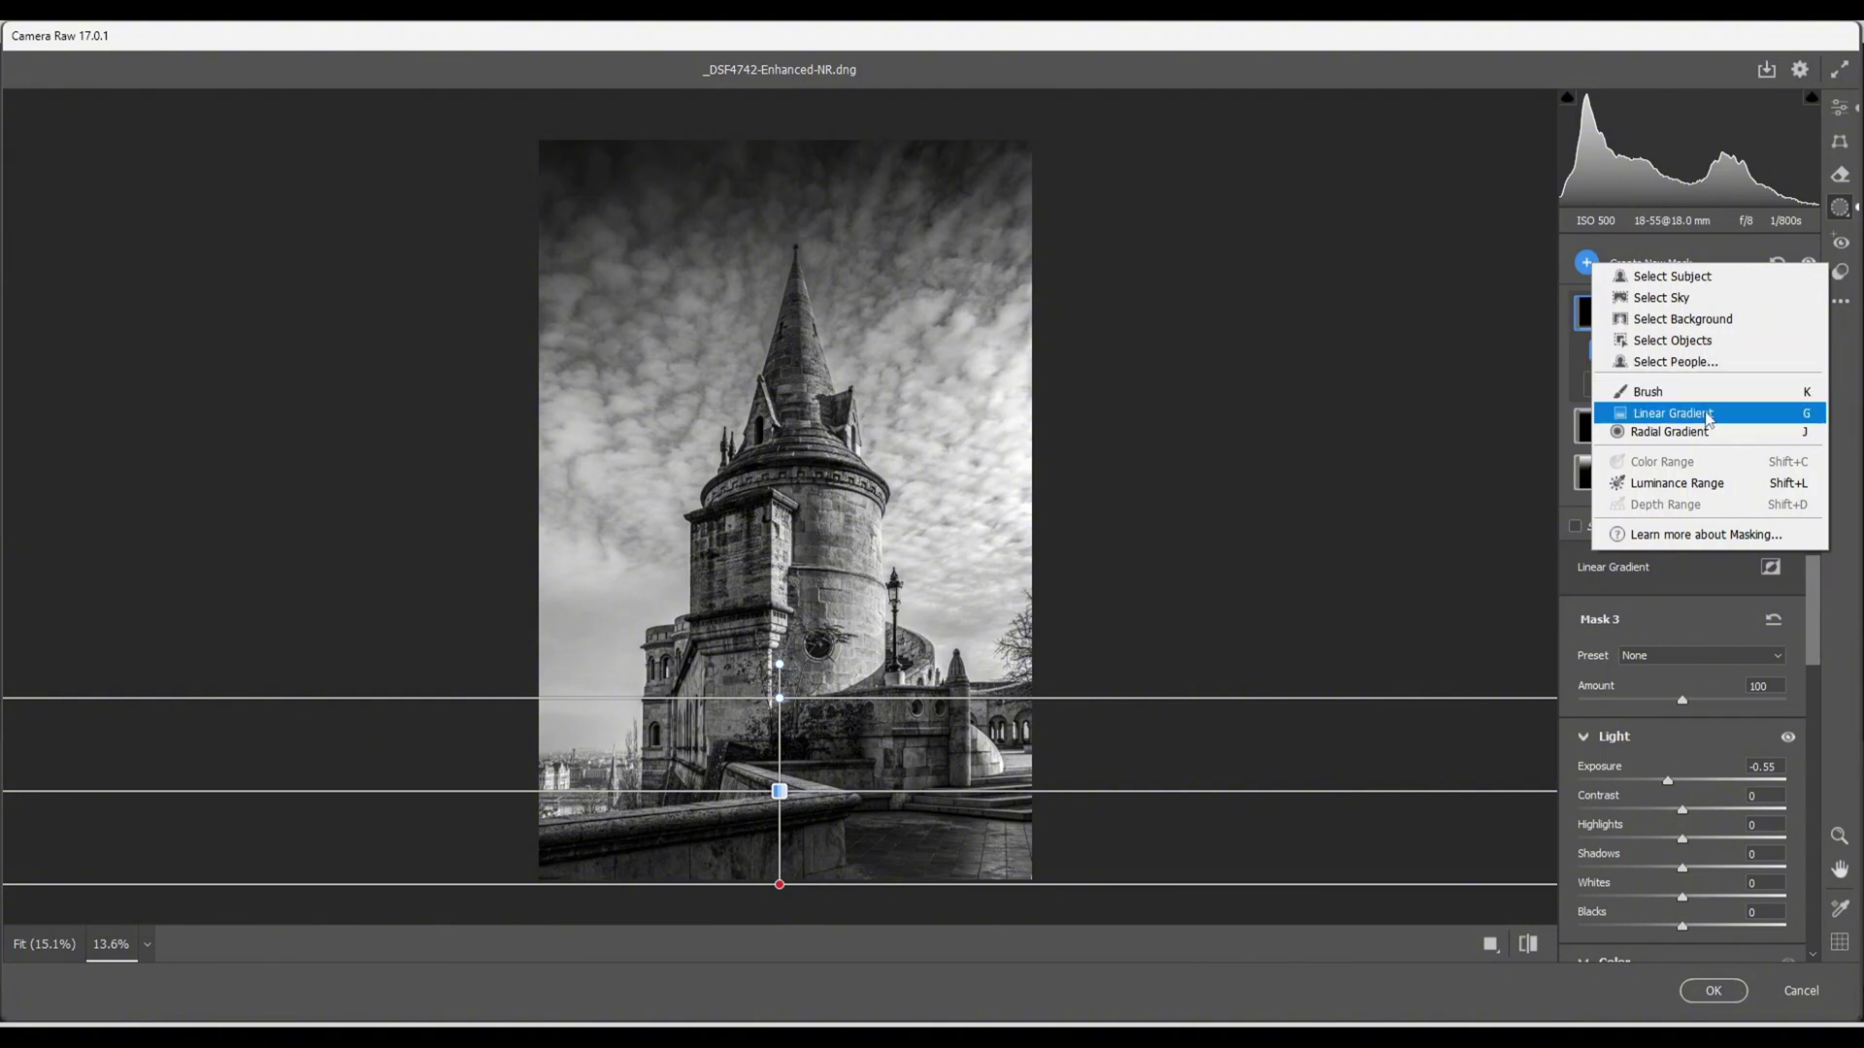
click(1647, 392)
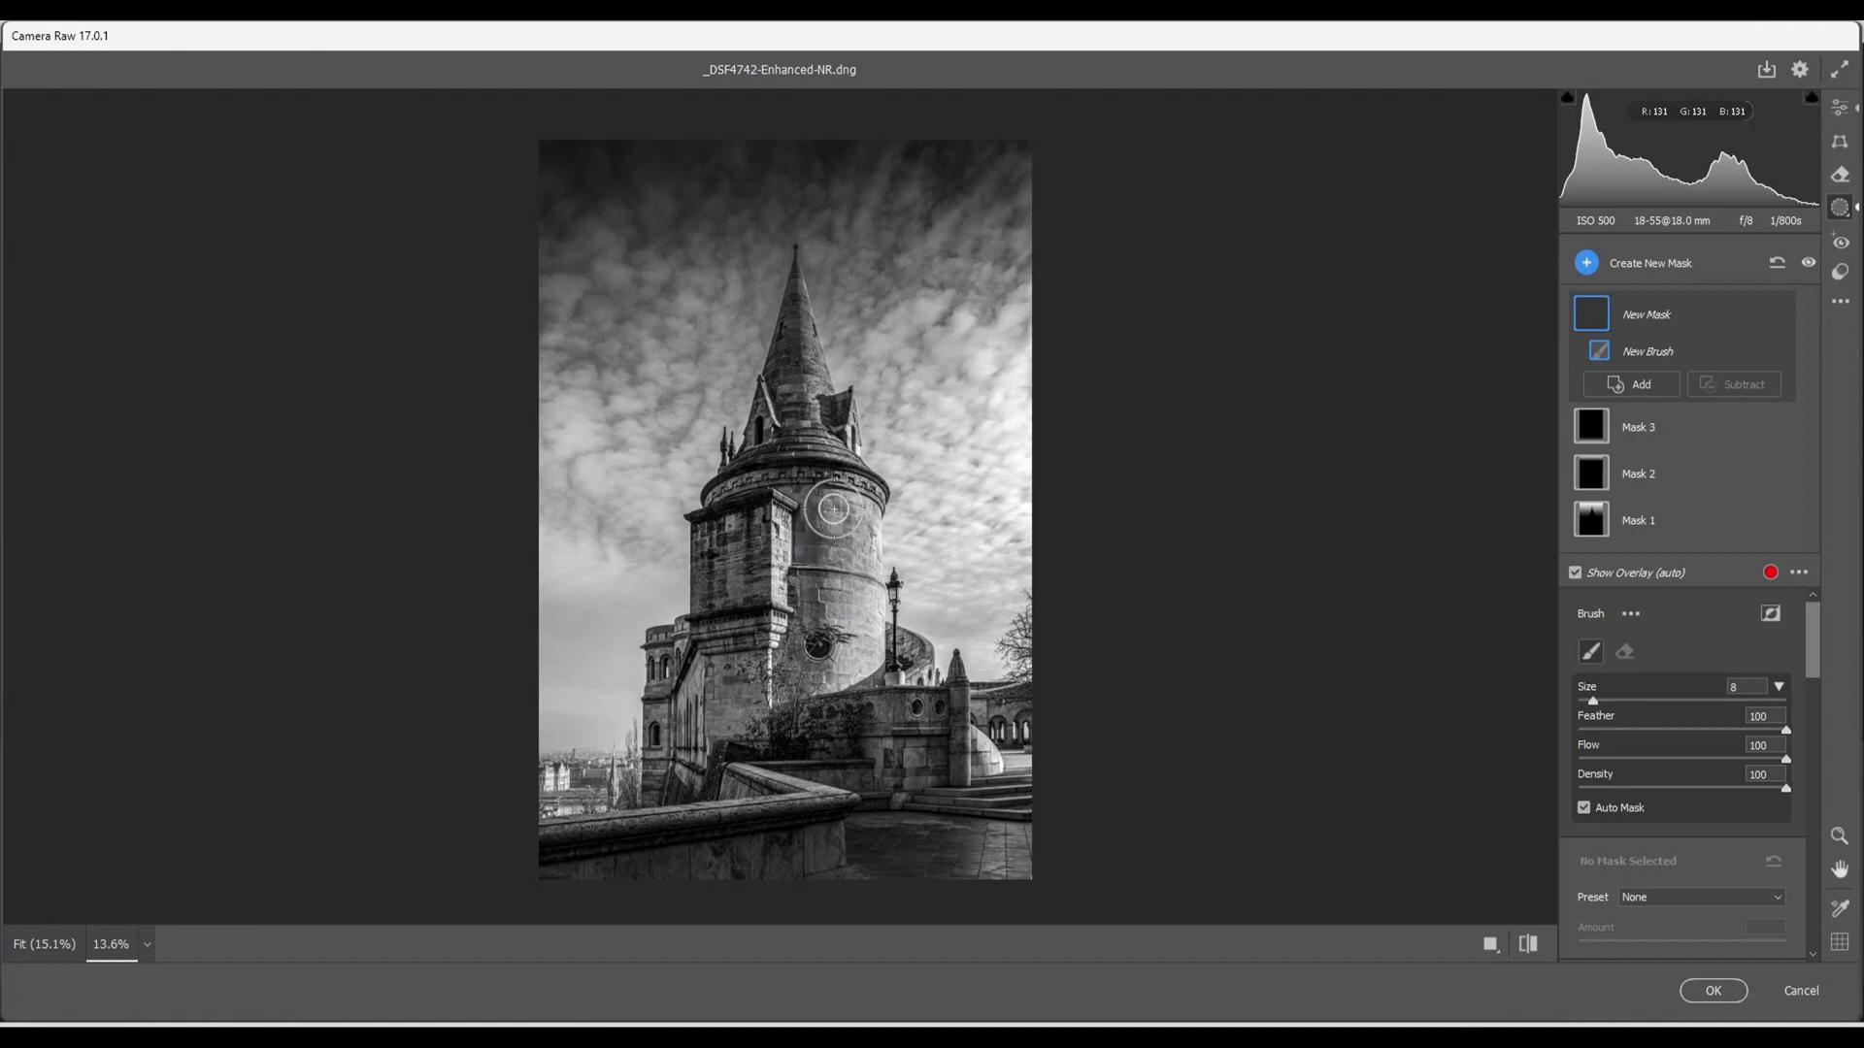
mouse_move(846, 490)
mouse_down()
mouse_move(831, 661)
mouse_move(845, 542)
mouse_move(819, 598)
mouse_move(834, 541)
mouse_move(804, 508)
mouse_move(795, 597)
mouse_move(863, 586)
mouse_up()
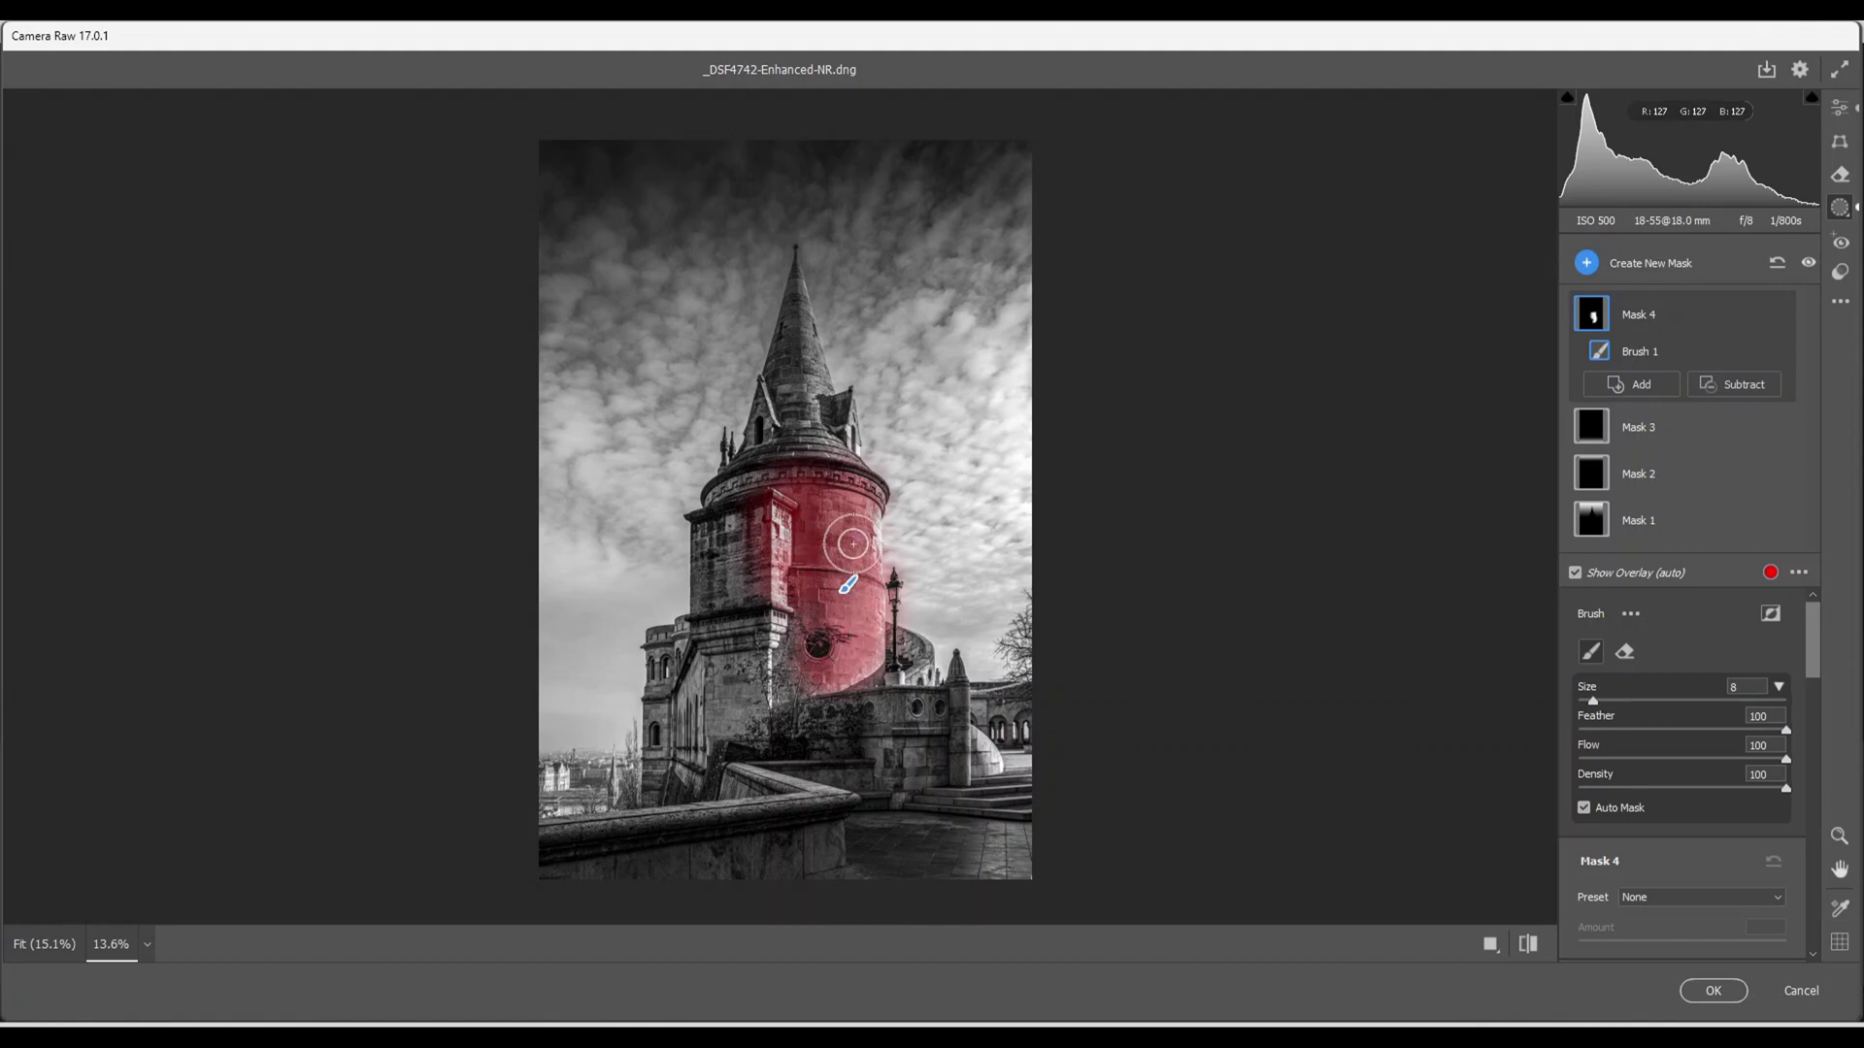
- Extend the brush mask at size 2 over the spire's lit side, the roof below it, and the small curved walls beside the stairs
key(bracketleft)
key(bracketleft)
key(bracketleft)
key(bracketleft)
key(bracketleft)
key(bracketleft)
mouse_move(797, 280)
mouse_down()
mouse_move(813, 415)
mouse_move(804, 323)
mouse_up()
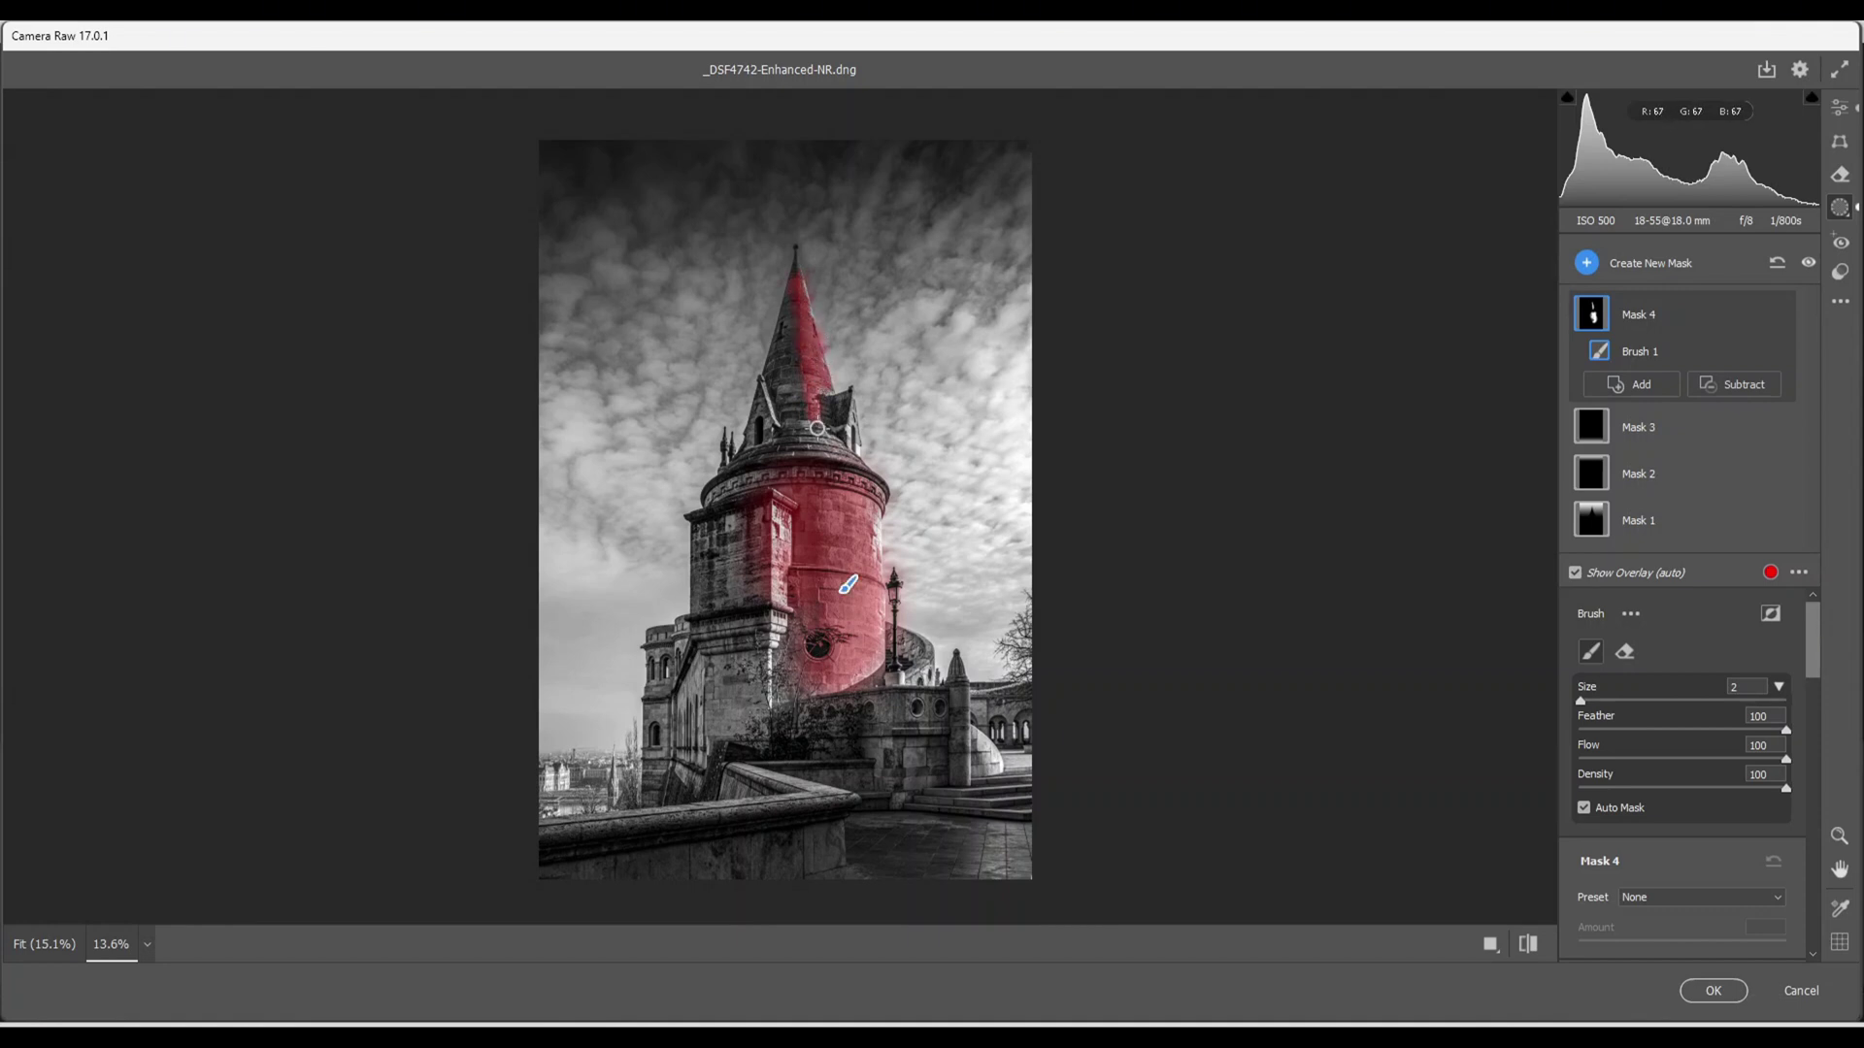
mouse_move(816, 424)
mouse_down()
mouse_move(805, 456)
mouse_move(834, 447)
mouse_up()
drag(763, 375, 776, 419)
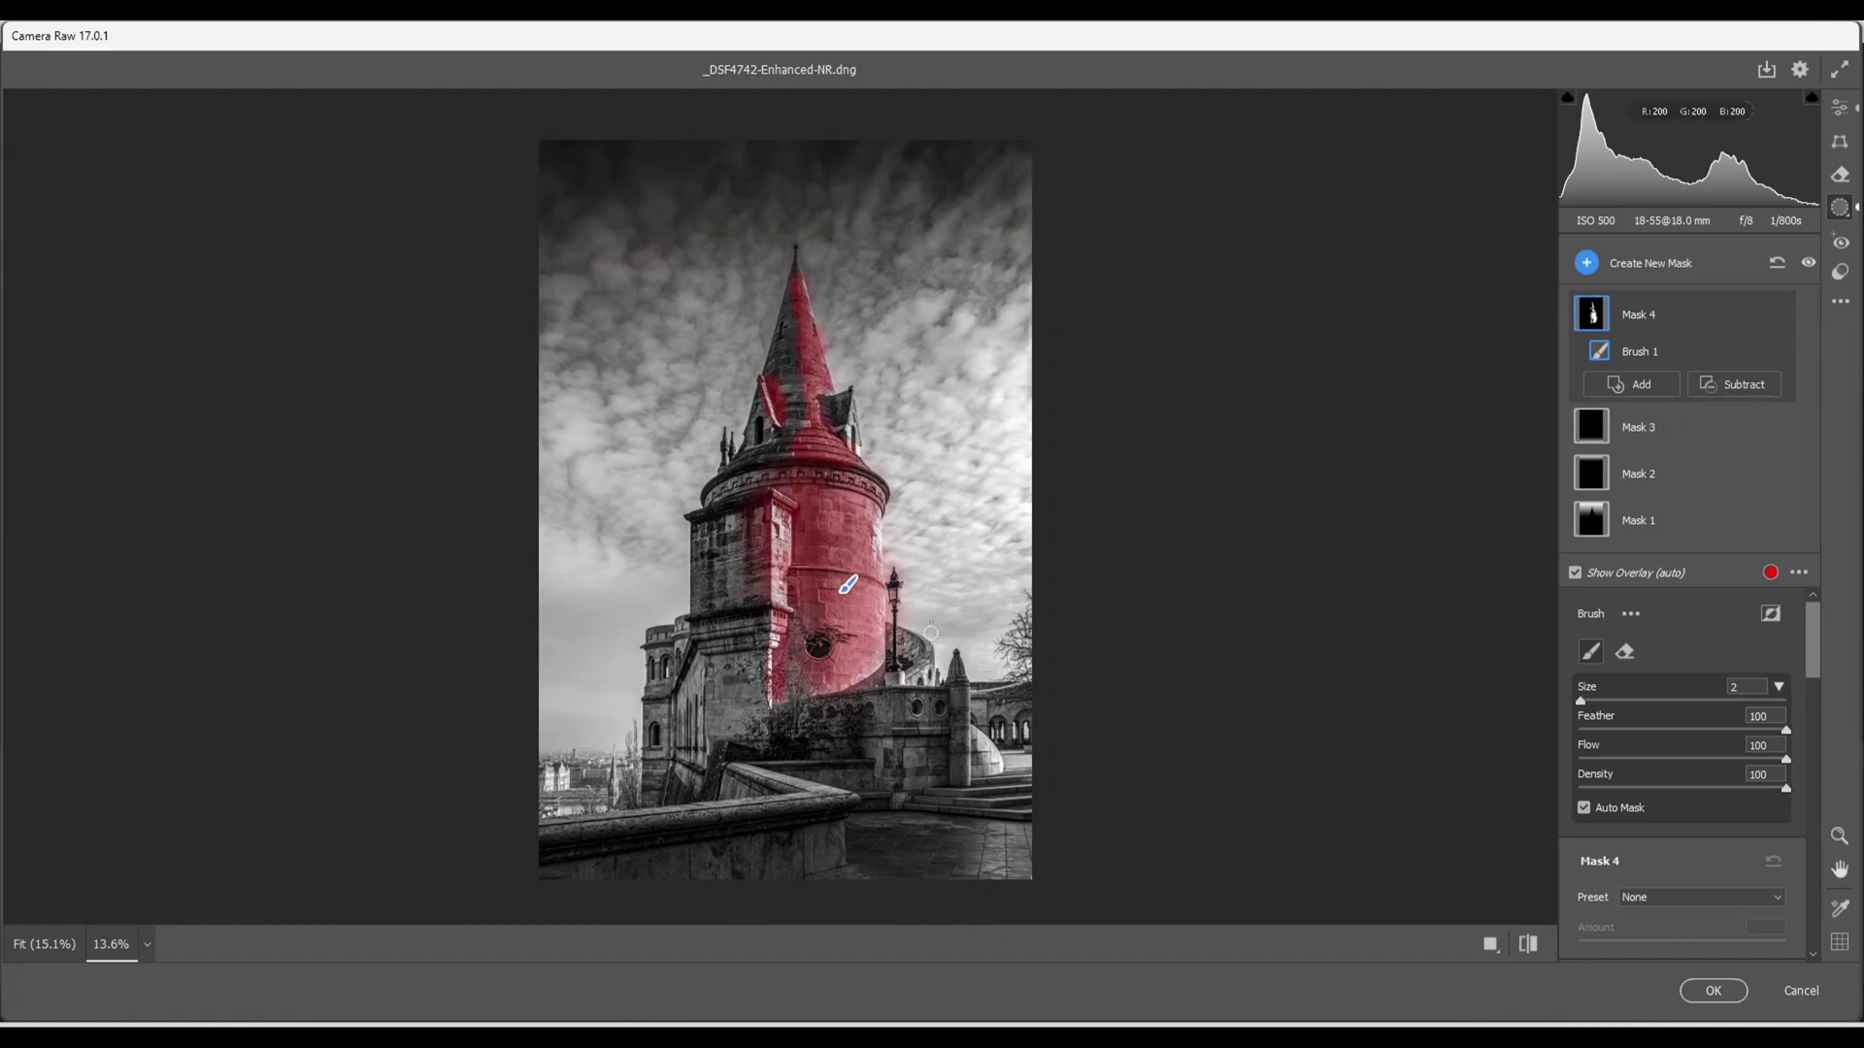
drag(974, 738, 996, 770)
drag(921, 669, 911, 674)
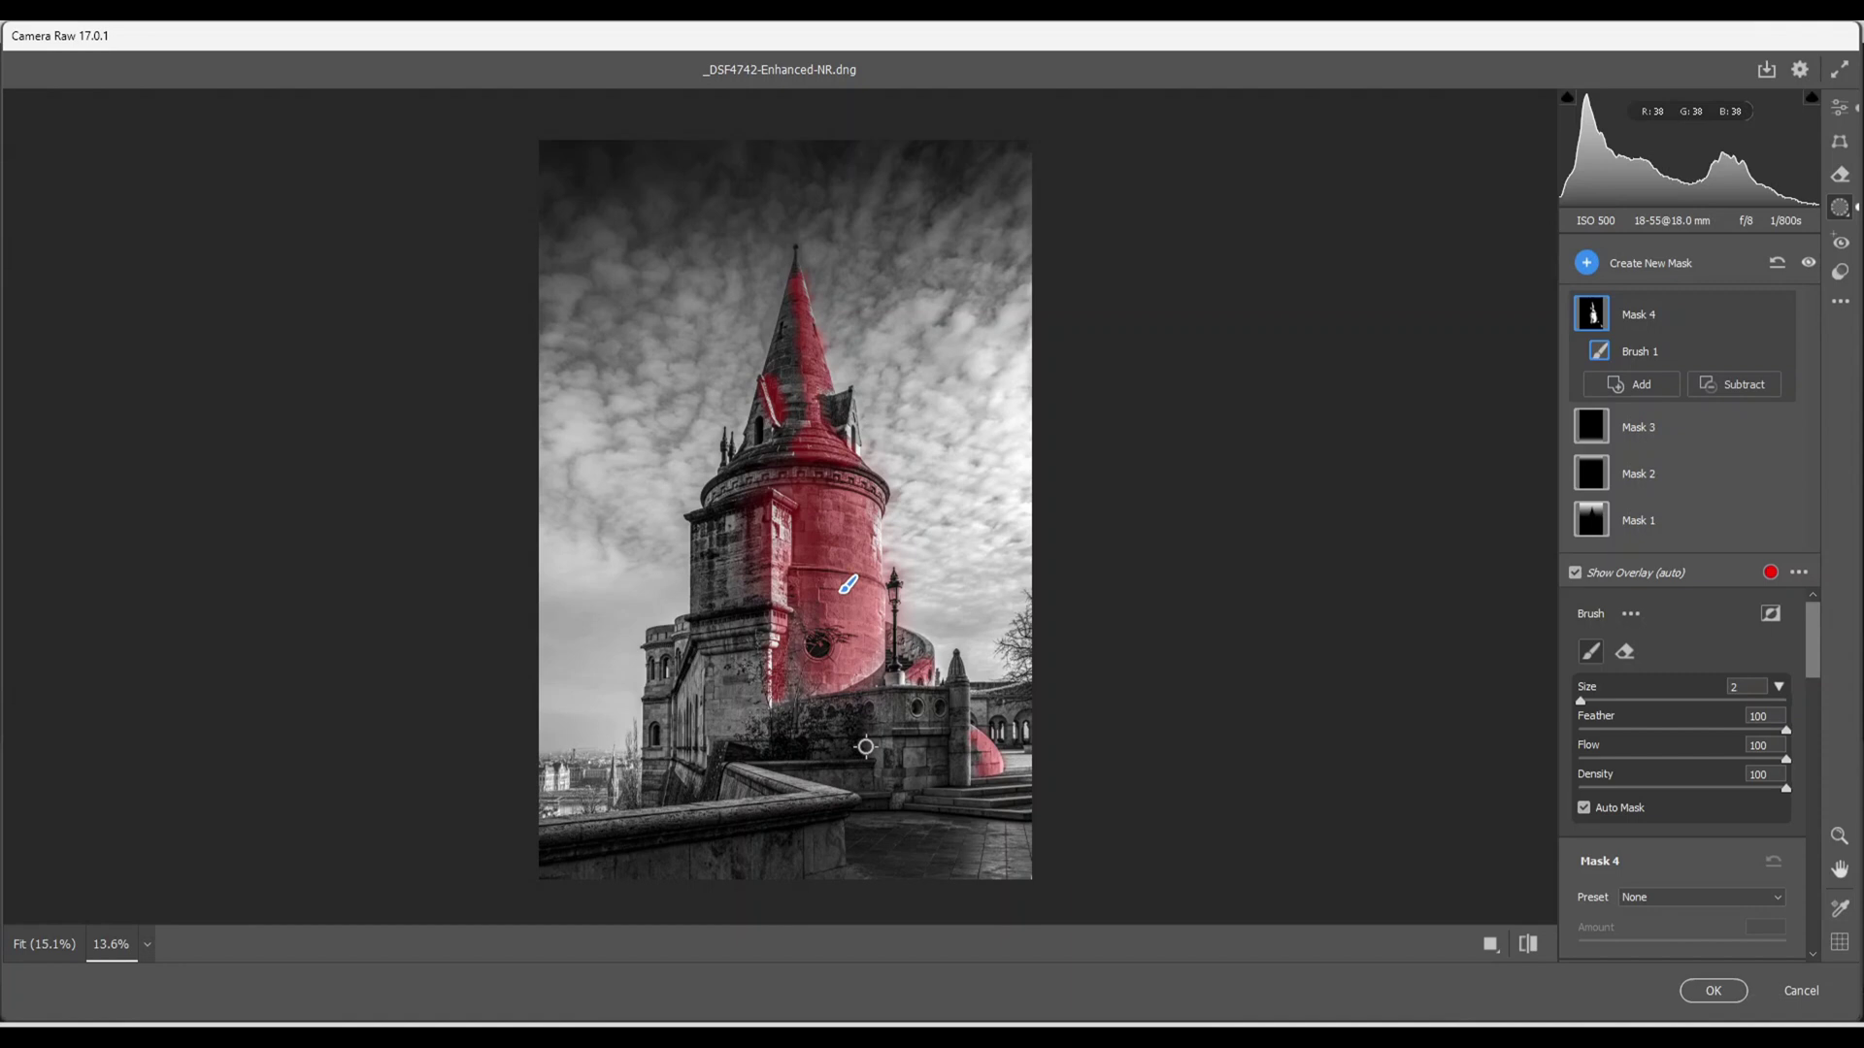
- Subtract a size 7 brush from the mask over the tower's shaded square block and the adjoining cornice
click(1729, 387)
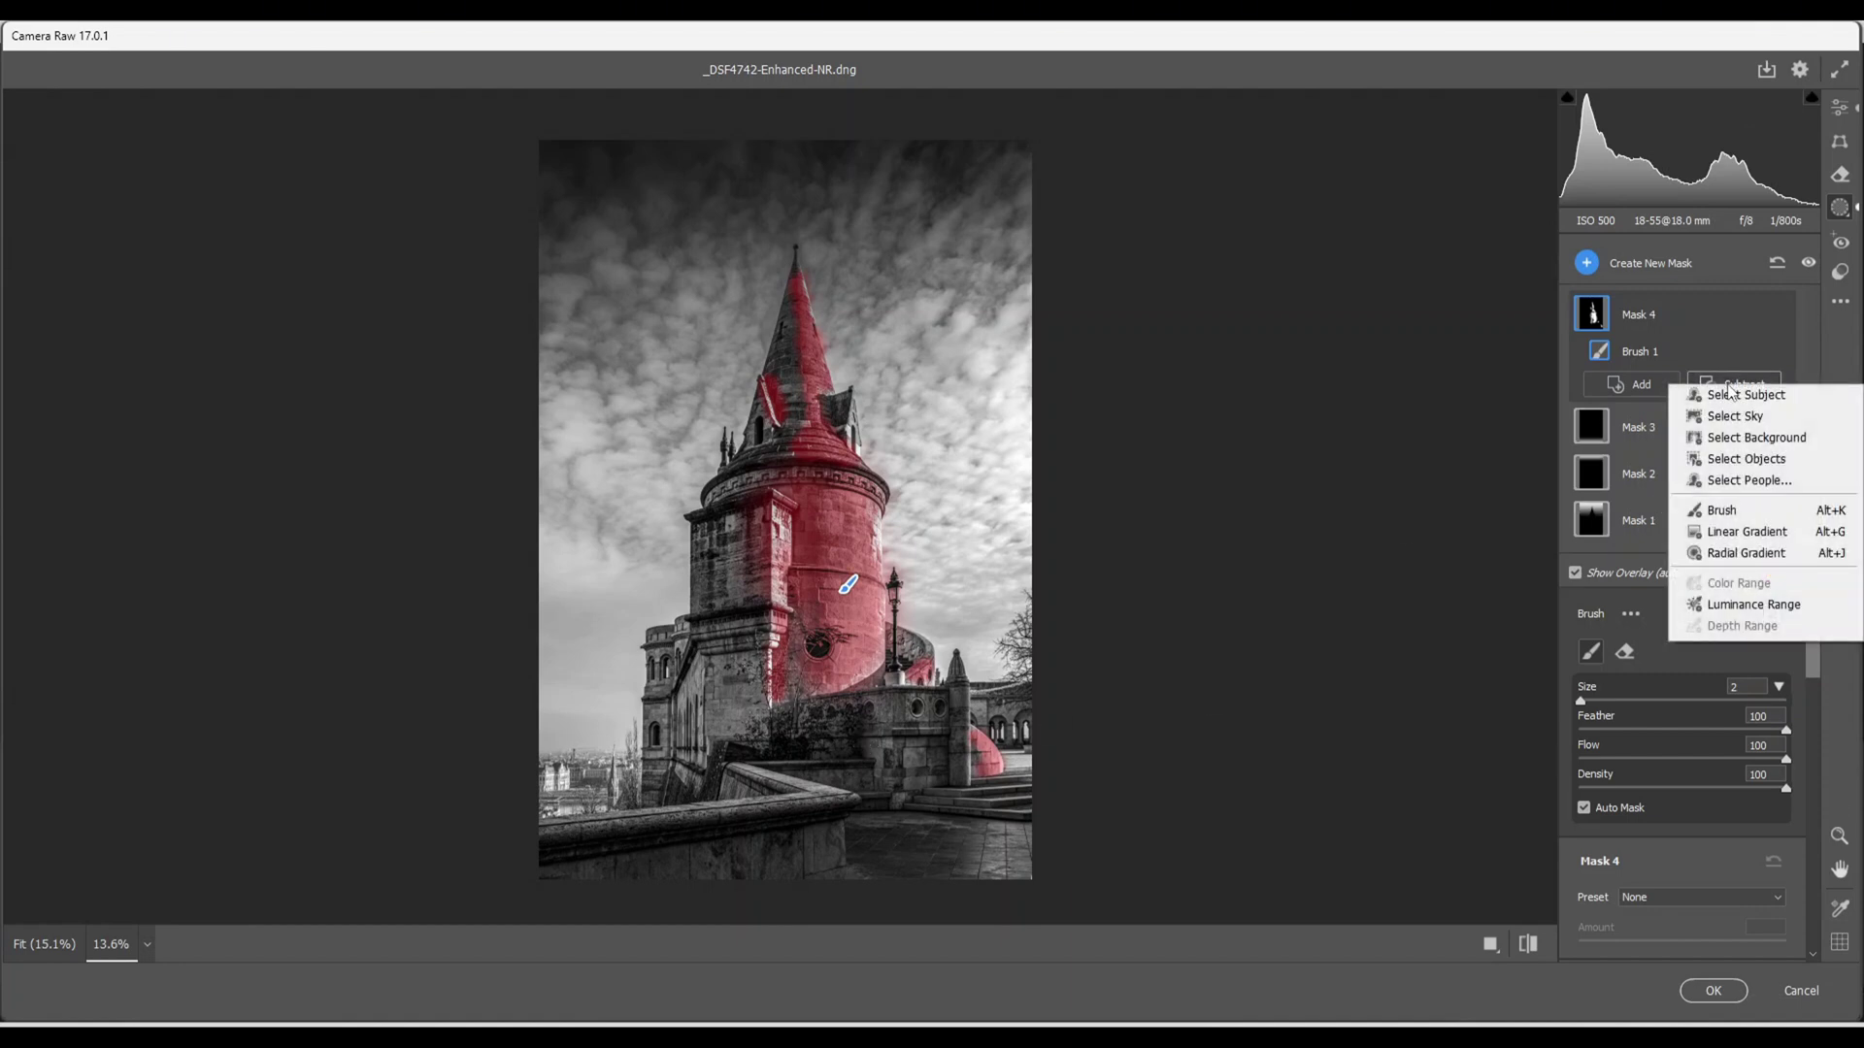
click(1727, 515)
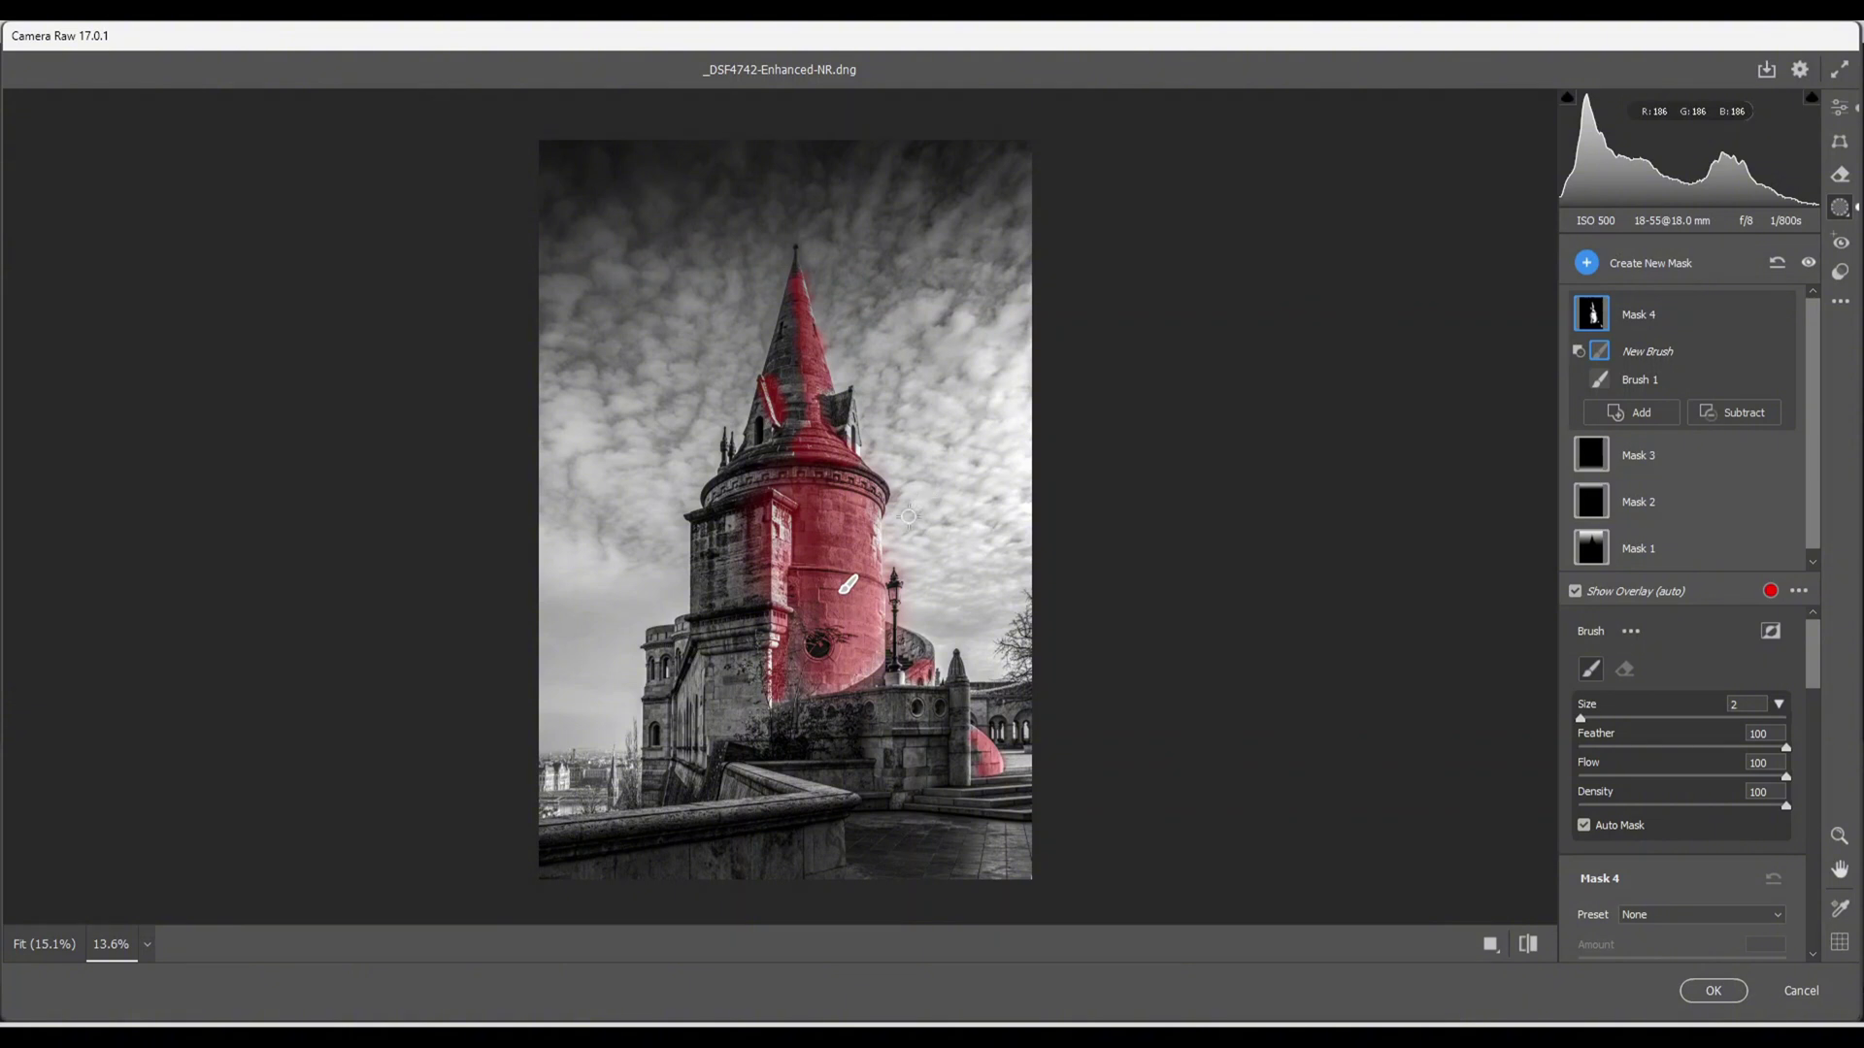
key(])
key(])
key(])
key(])
key(])
drag(742, 555, 757, 412)
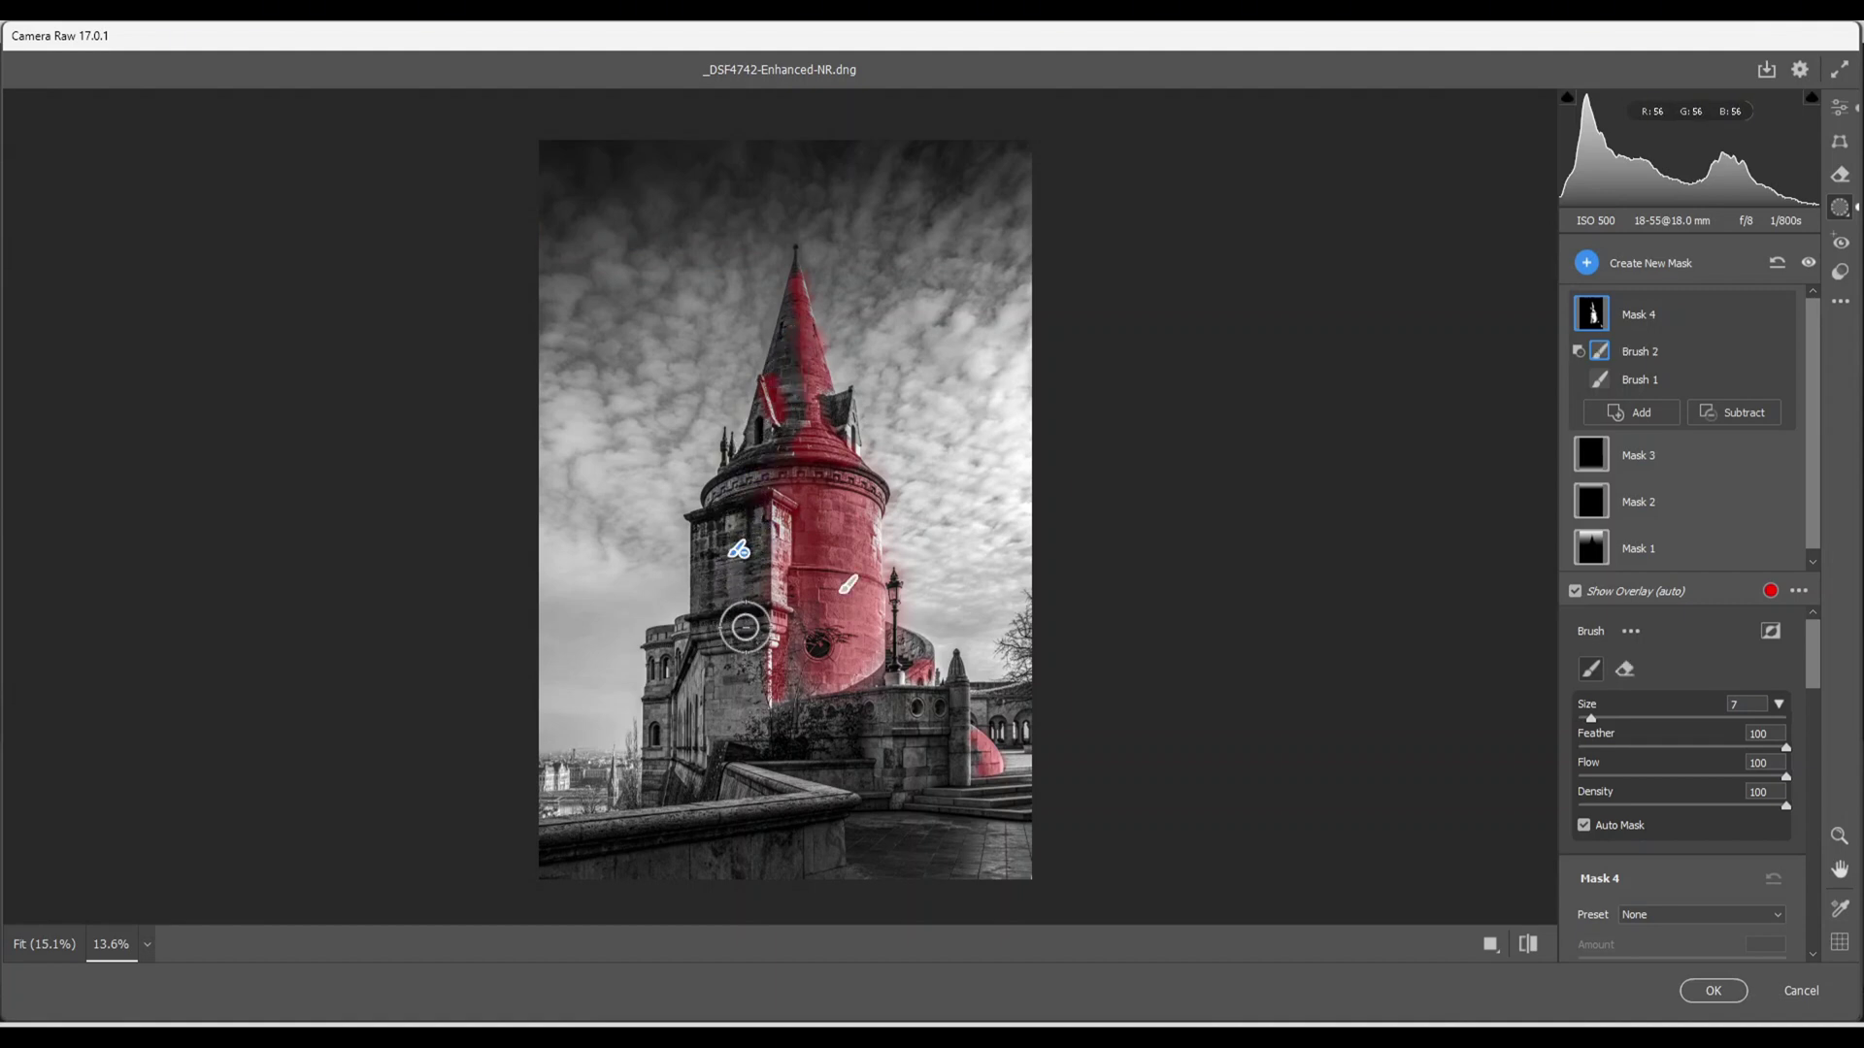
drag(740, 624, 745, 670)
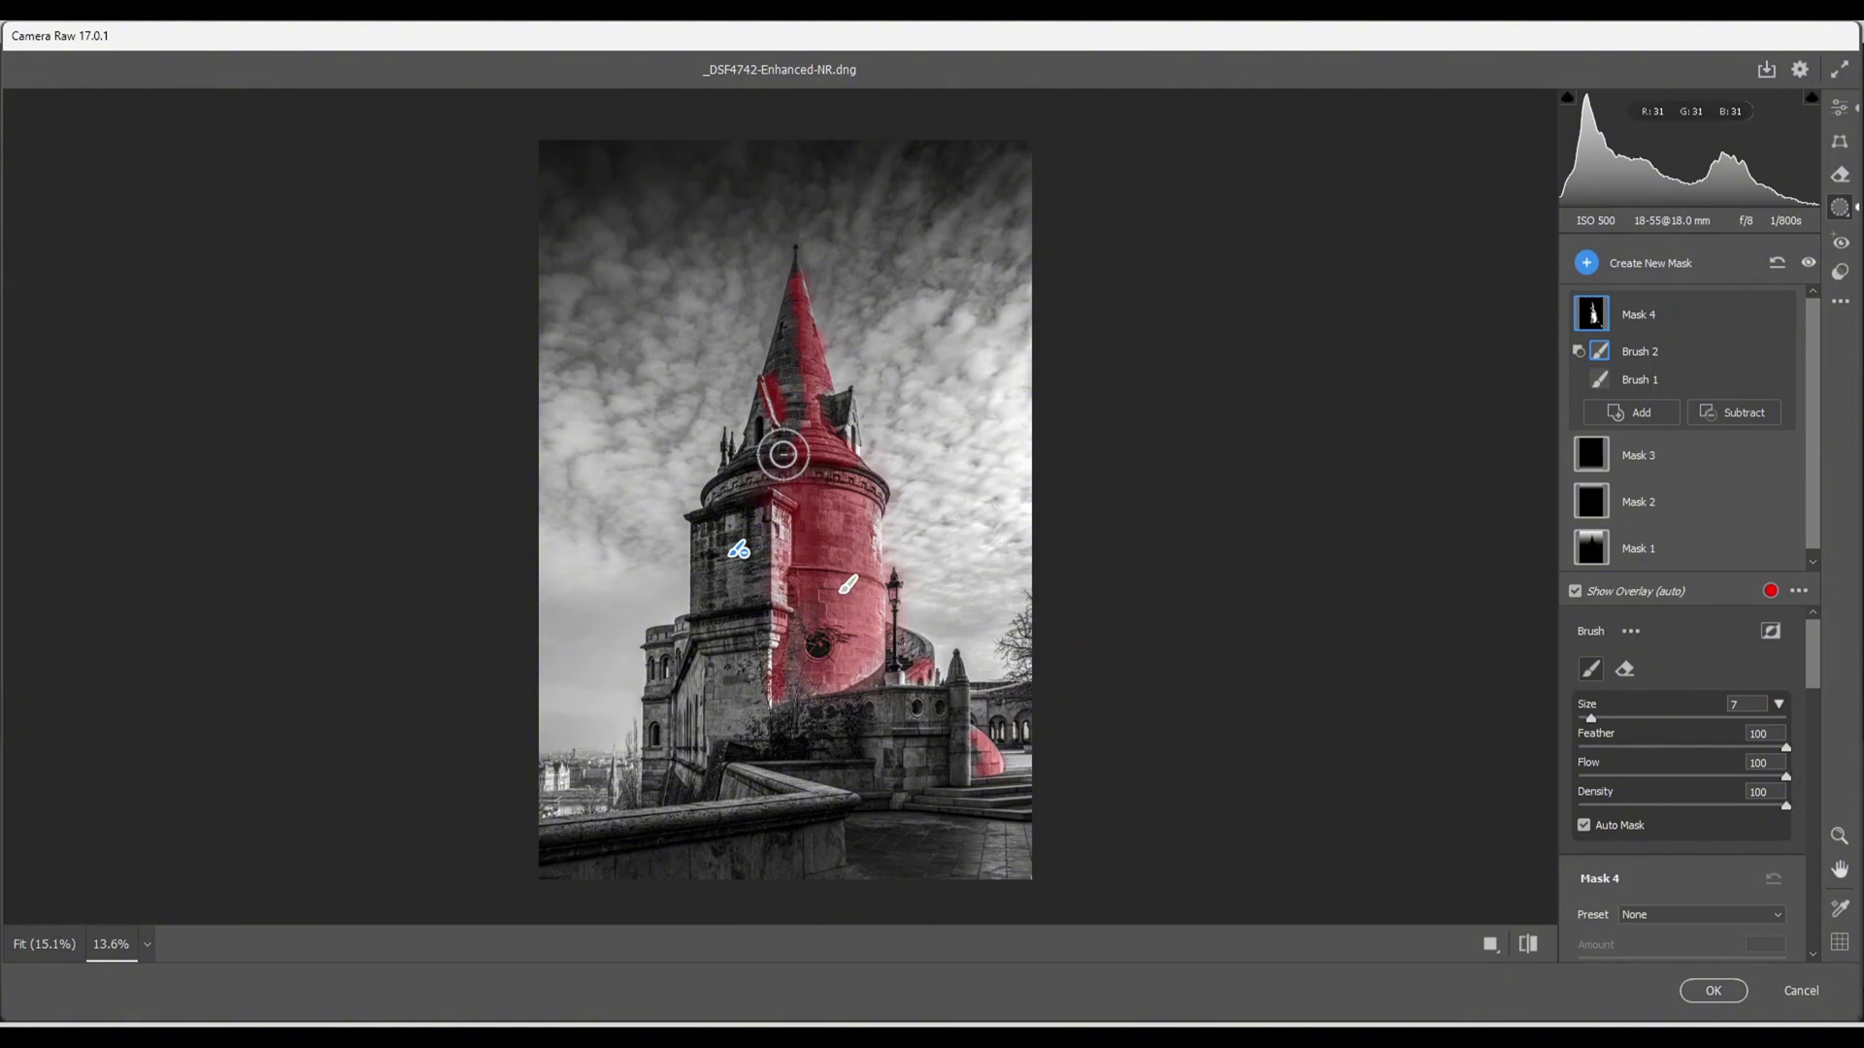
drag(777, 440, 783, 477)
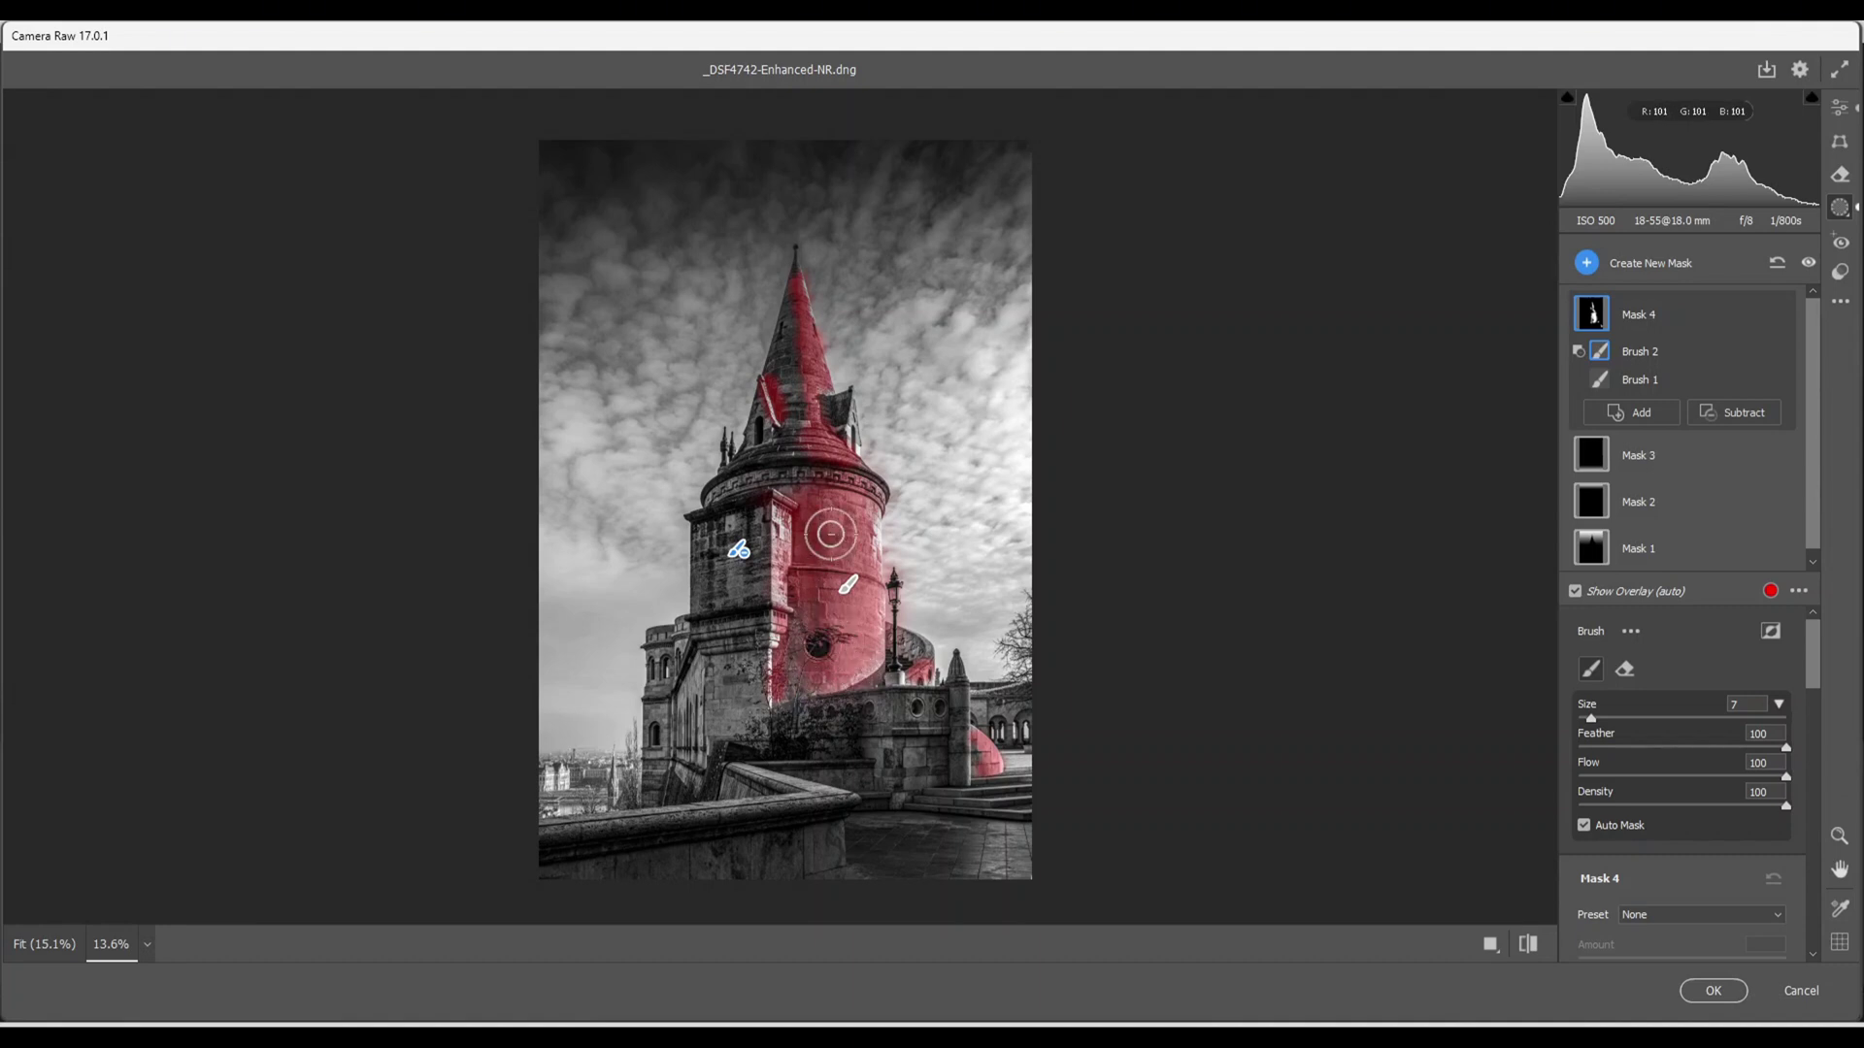
- Subtract the spire's shaded side from the mask at size 3 and set the mask's Exposure to +0.35
key([)
key([)
key([)
key([)
mouse_move(794, 280)
mouse_down()
mouse_move(773, 300)
mouse_move(791, 361)
mouse_move(774, 399)
mouse_move(777, 374)
mouse_up()
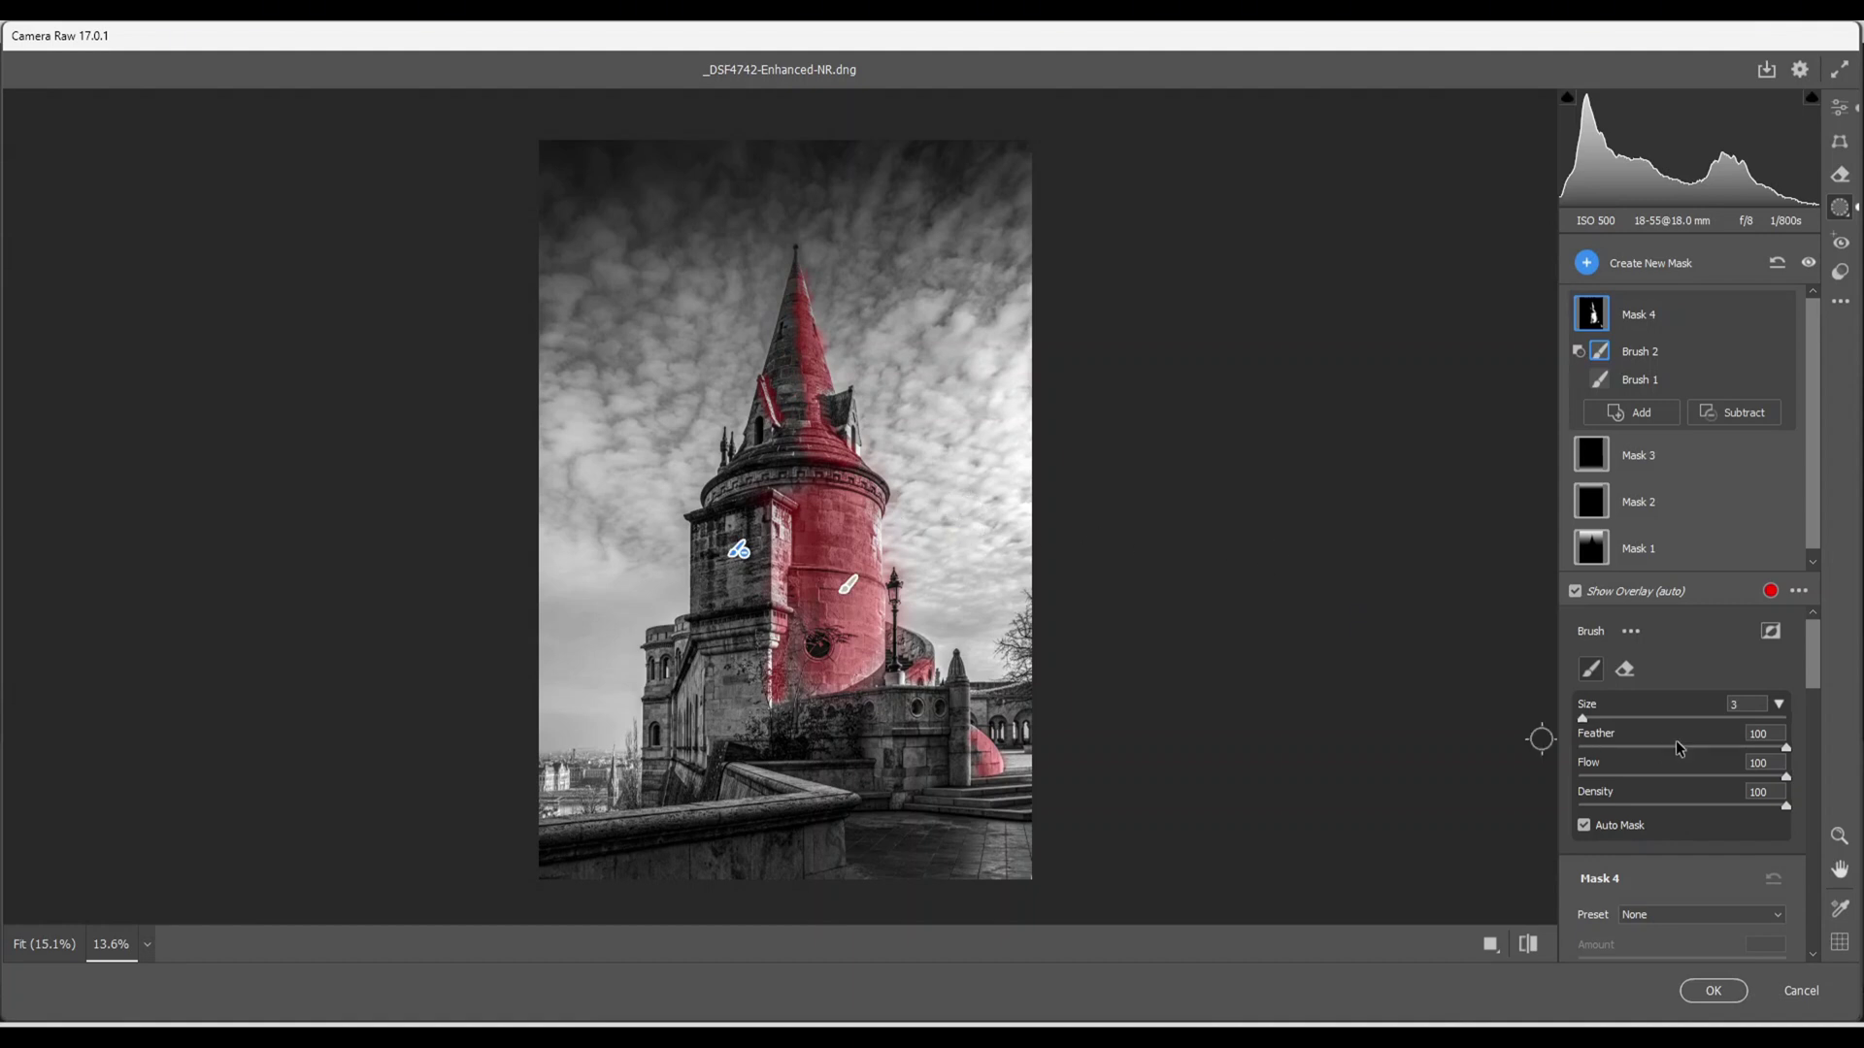
scroll(1655, 709, down, 6)
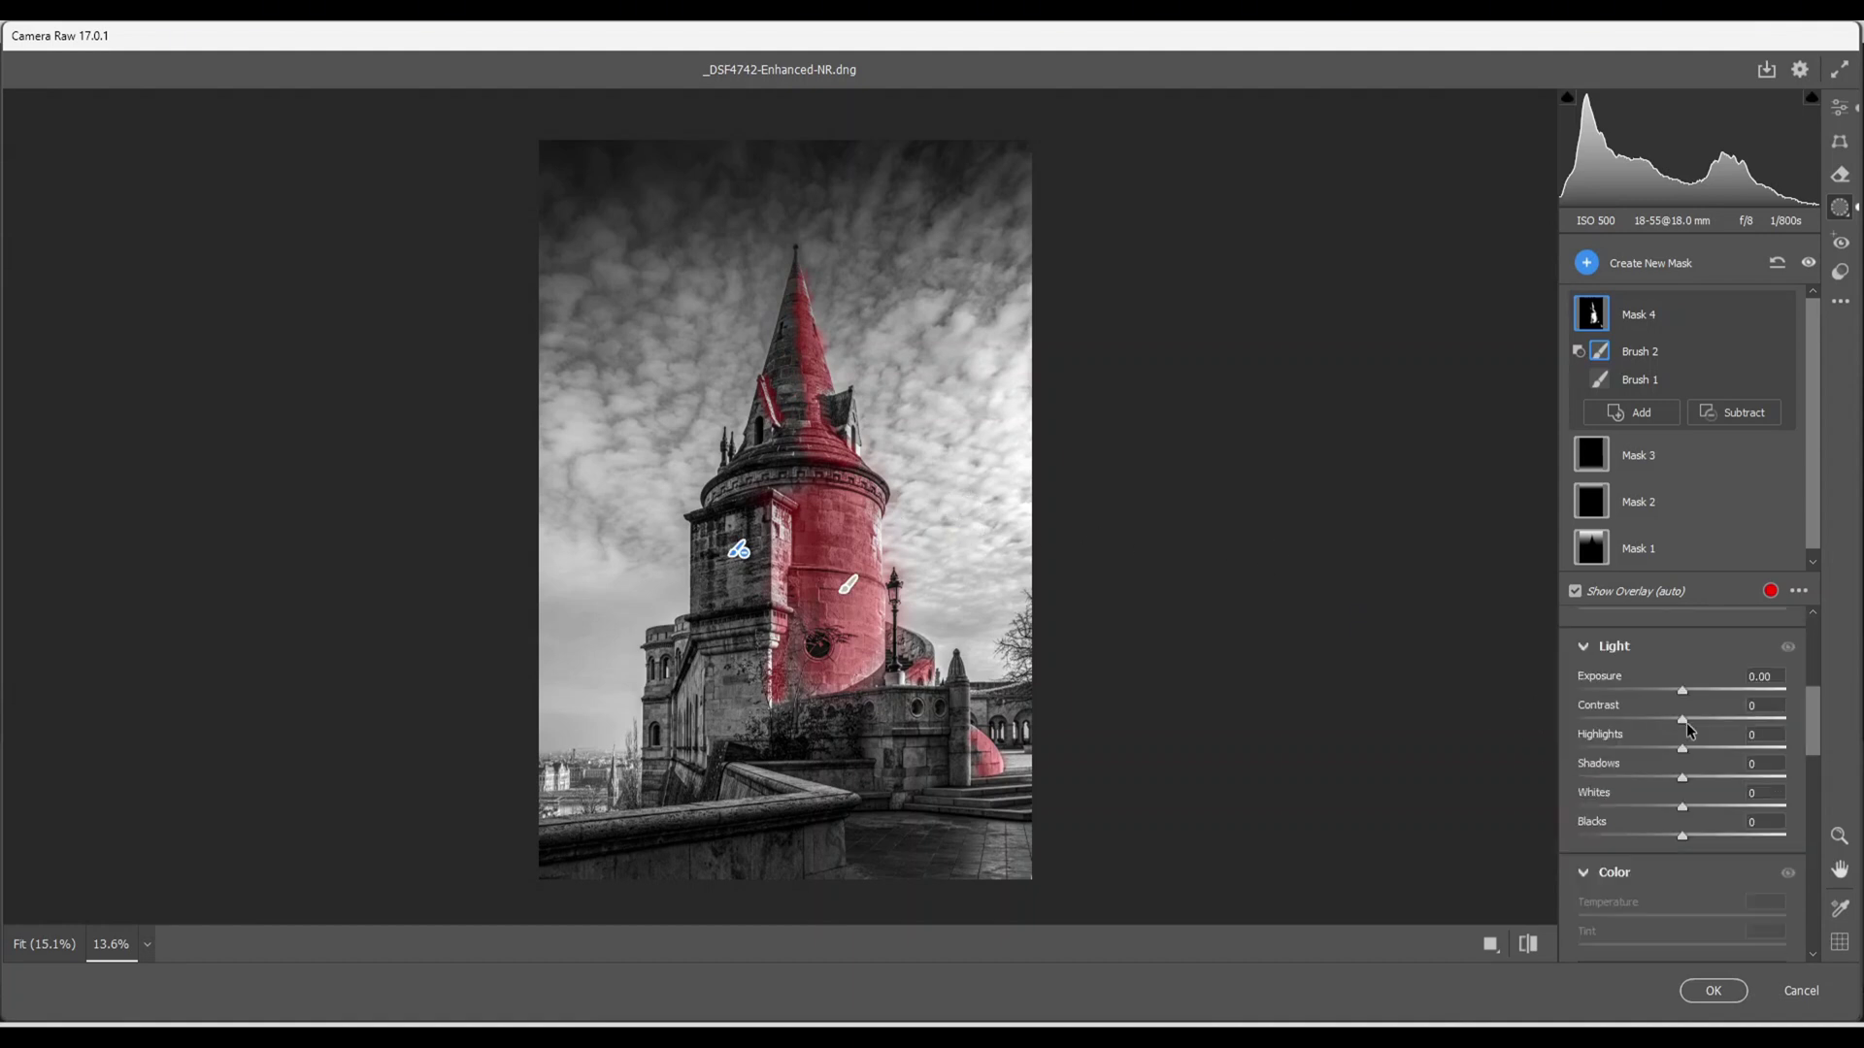
drag(1682, 689, 1691, 694)
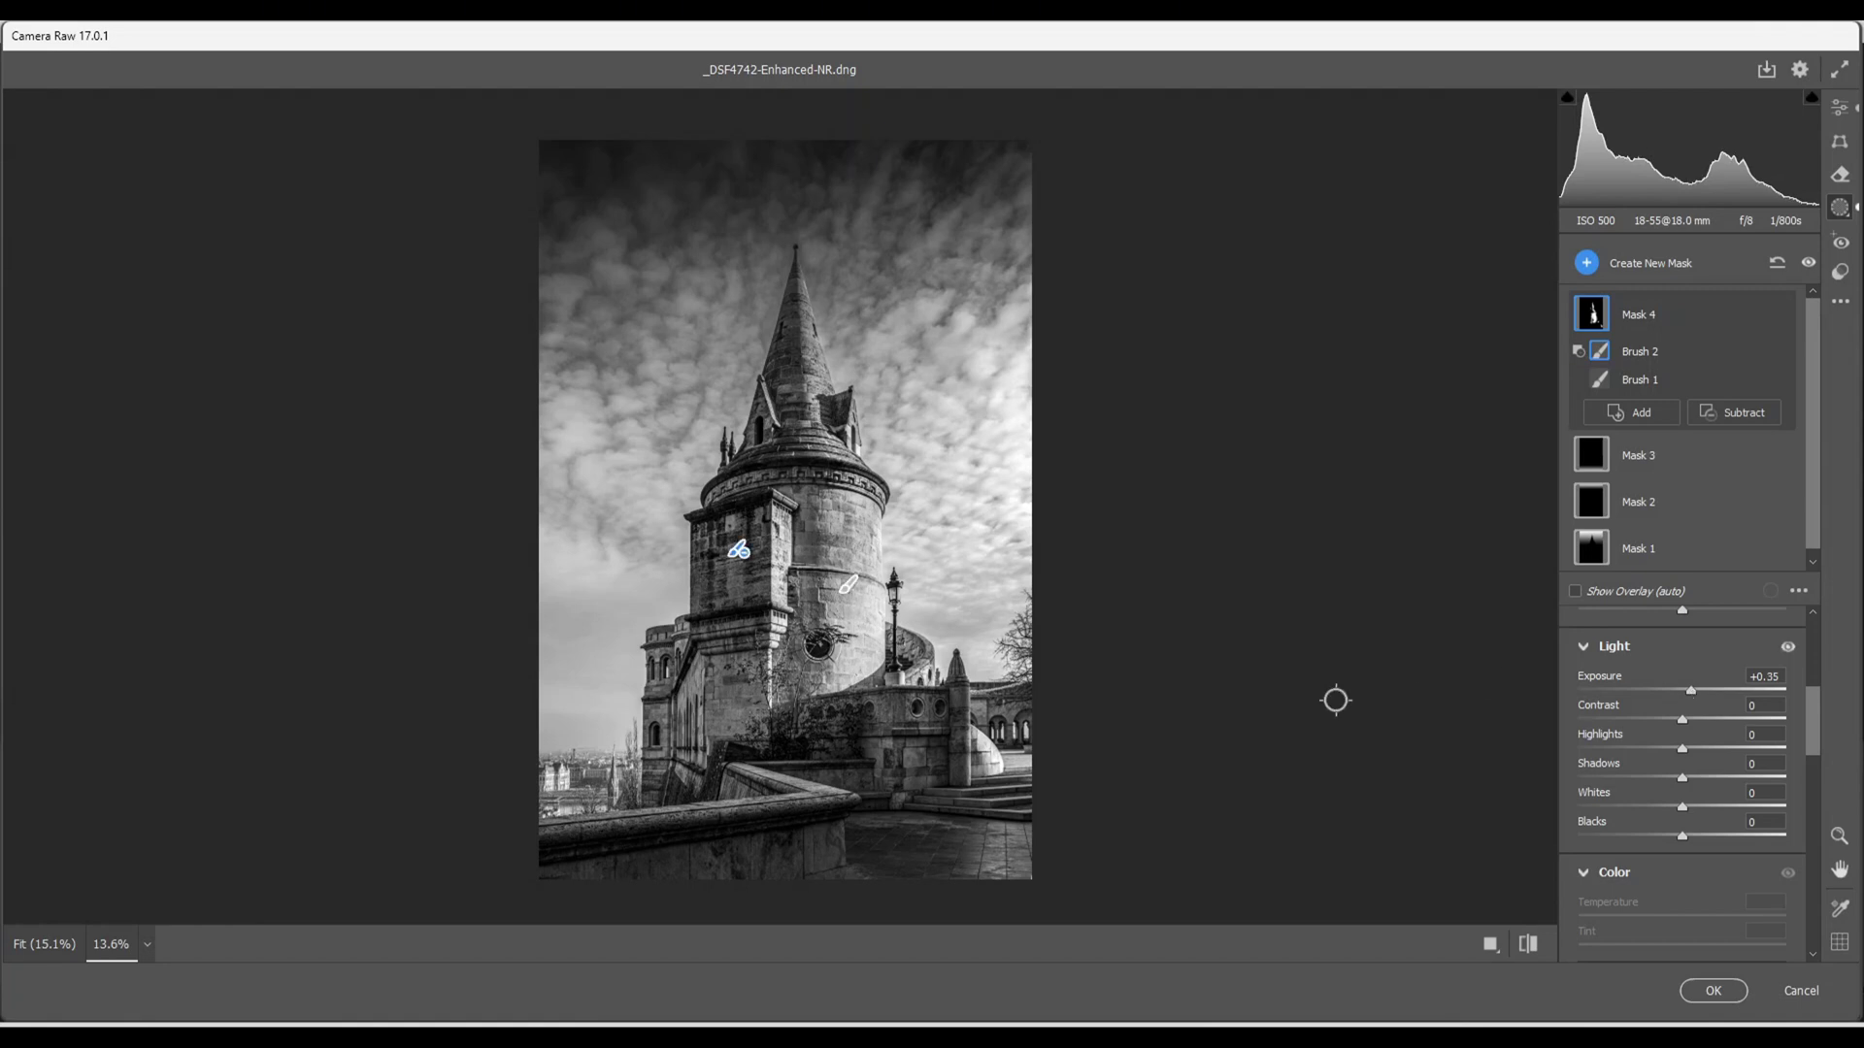
- Create a new brush mask over the foreground wall's top ledge at size 3 and the lit side of the pointed pillar by the stairs
click(1587, 265)
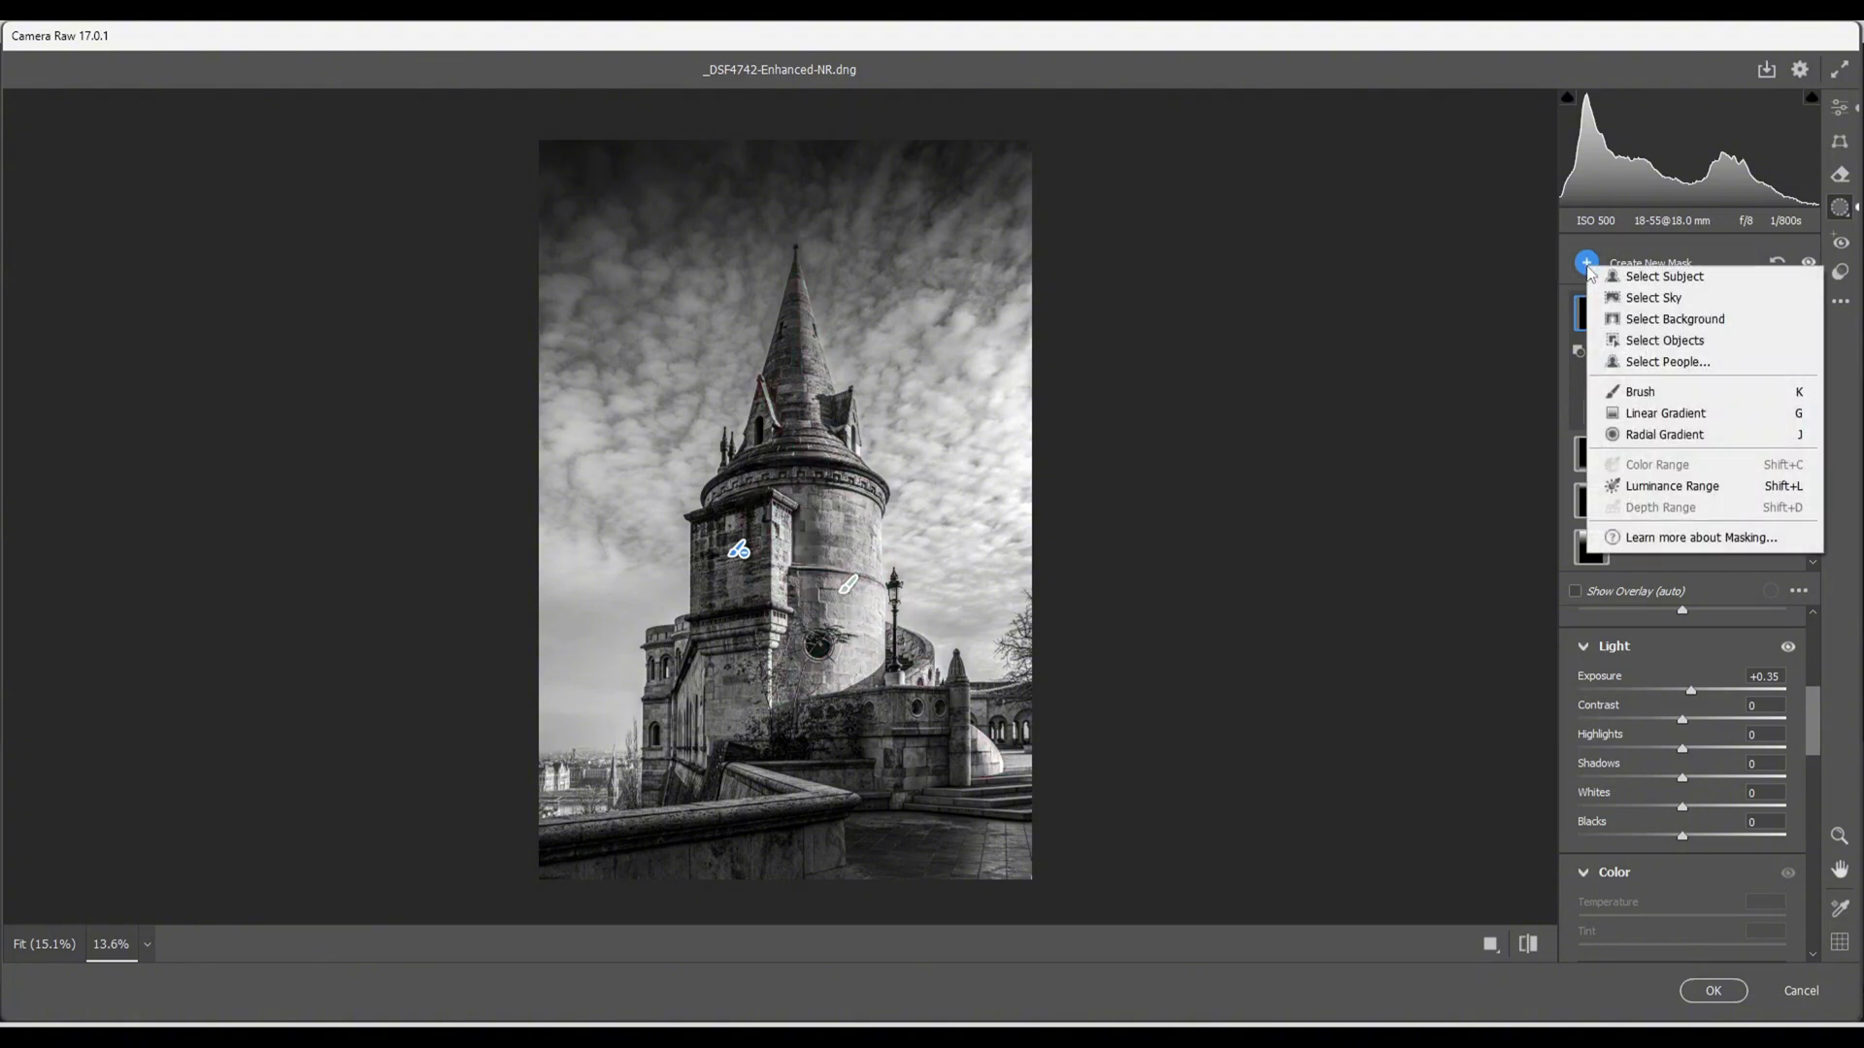
click(1650, 395)
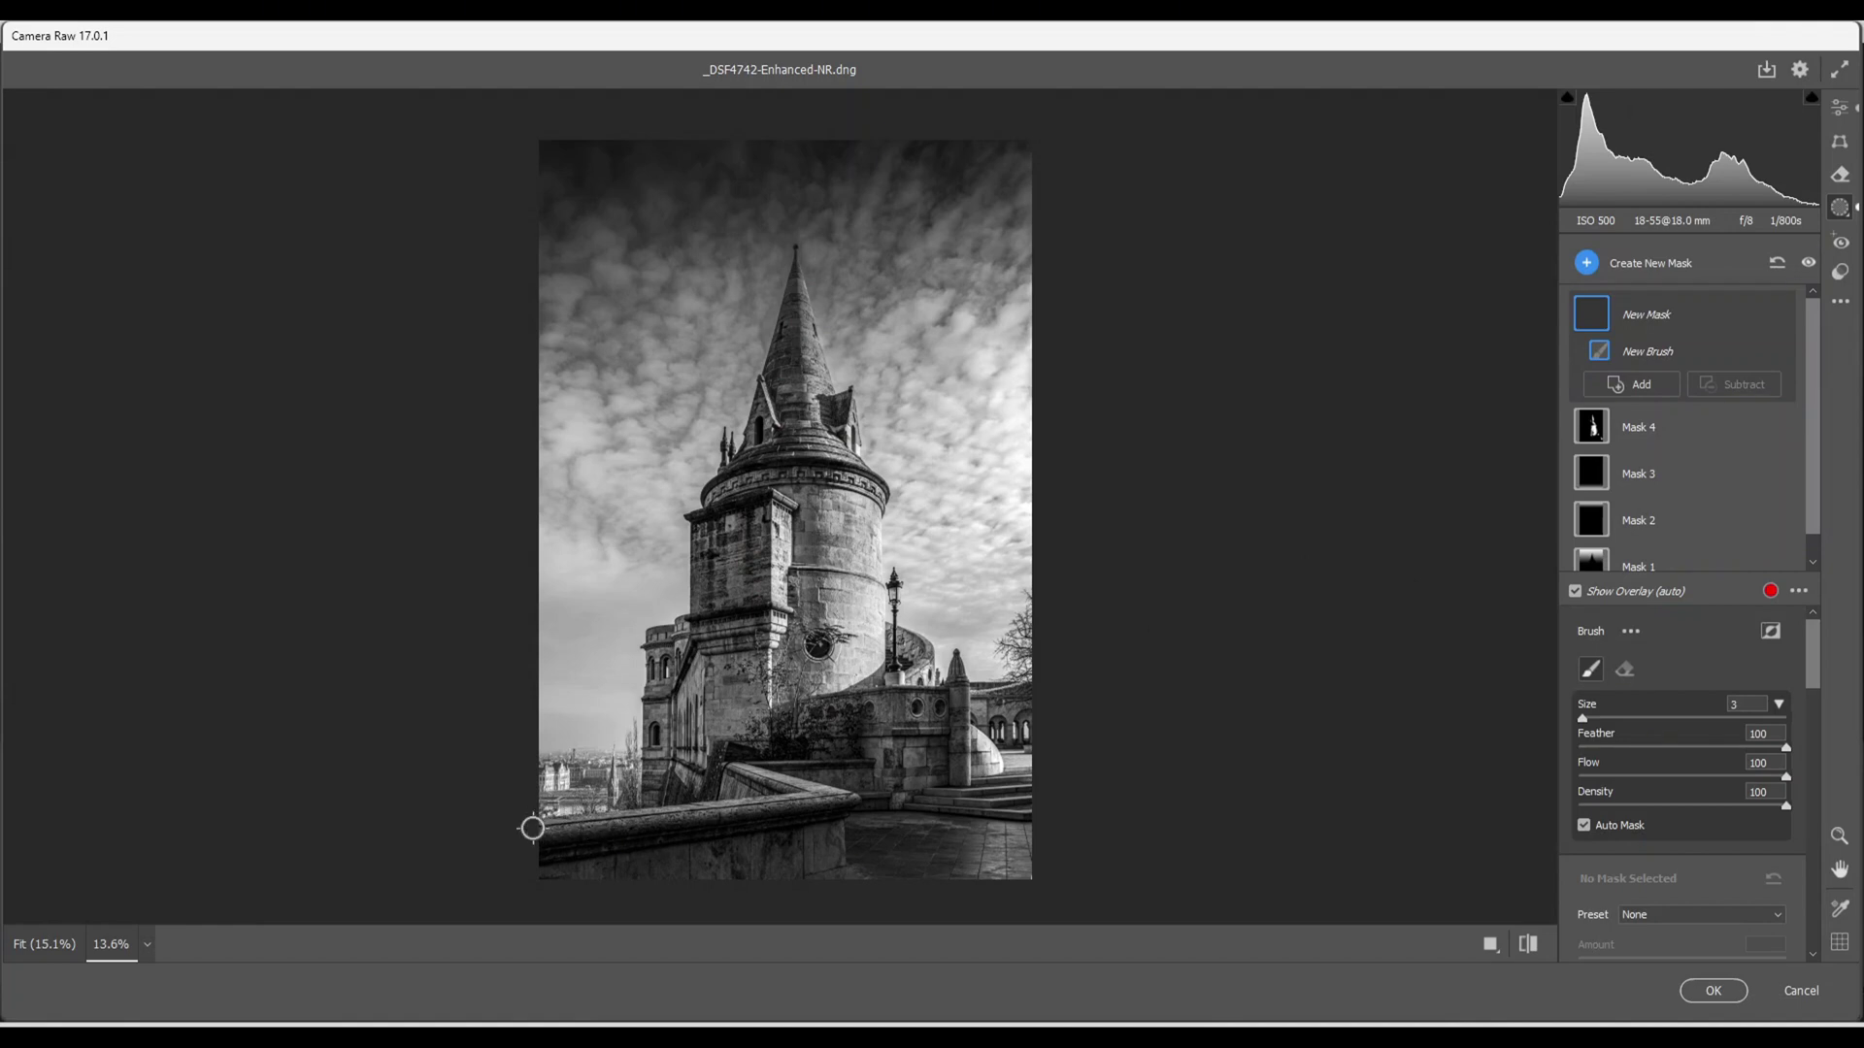
mouse_move(537, 828)
mouse_down()
mouse_move(821, 798)
mouse_move(747, 766)
mouse_move(826, 759)
mouse_move(736, 759)
mouse_move(833, 795)
mouse_up()
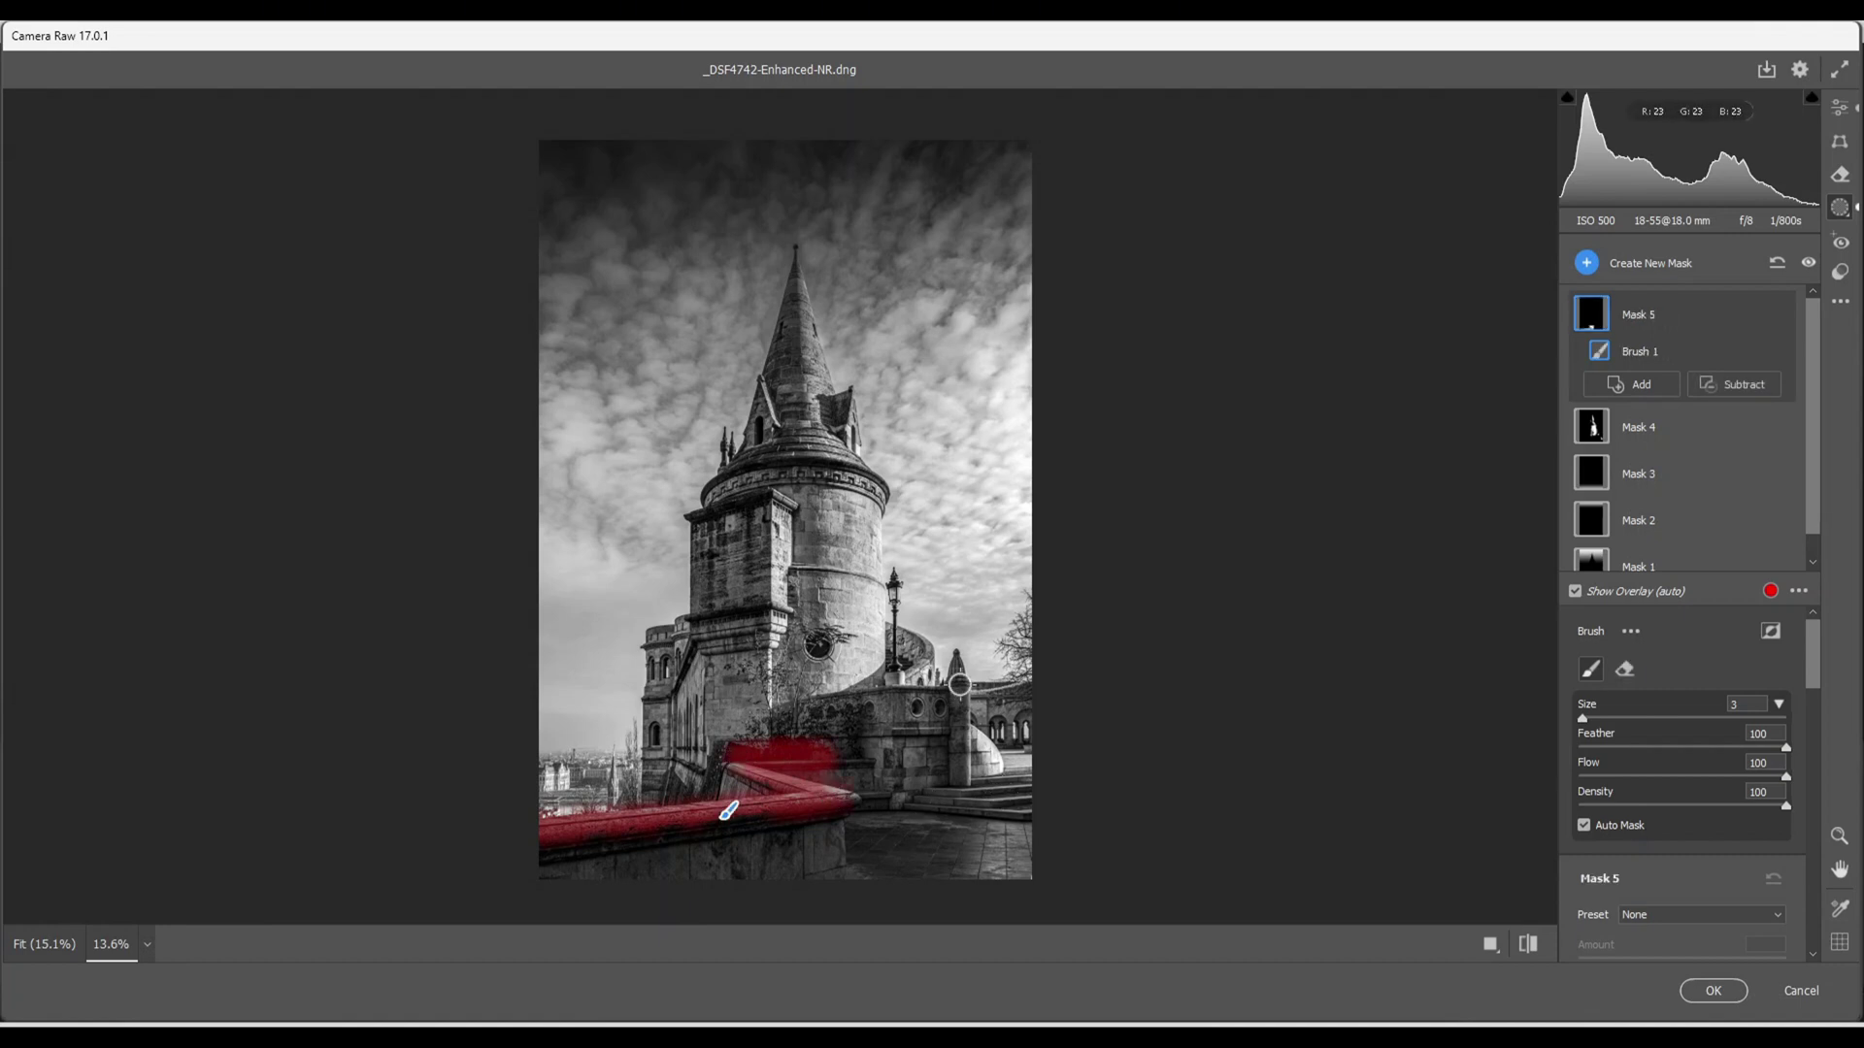
key(bracketleft)
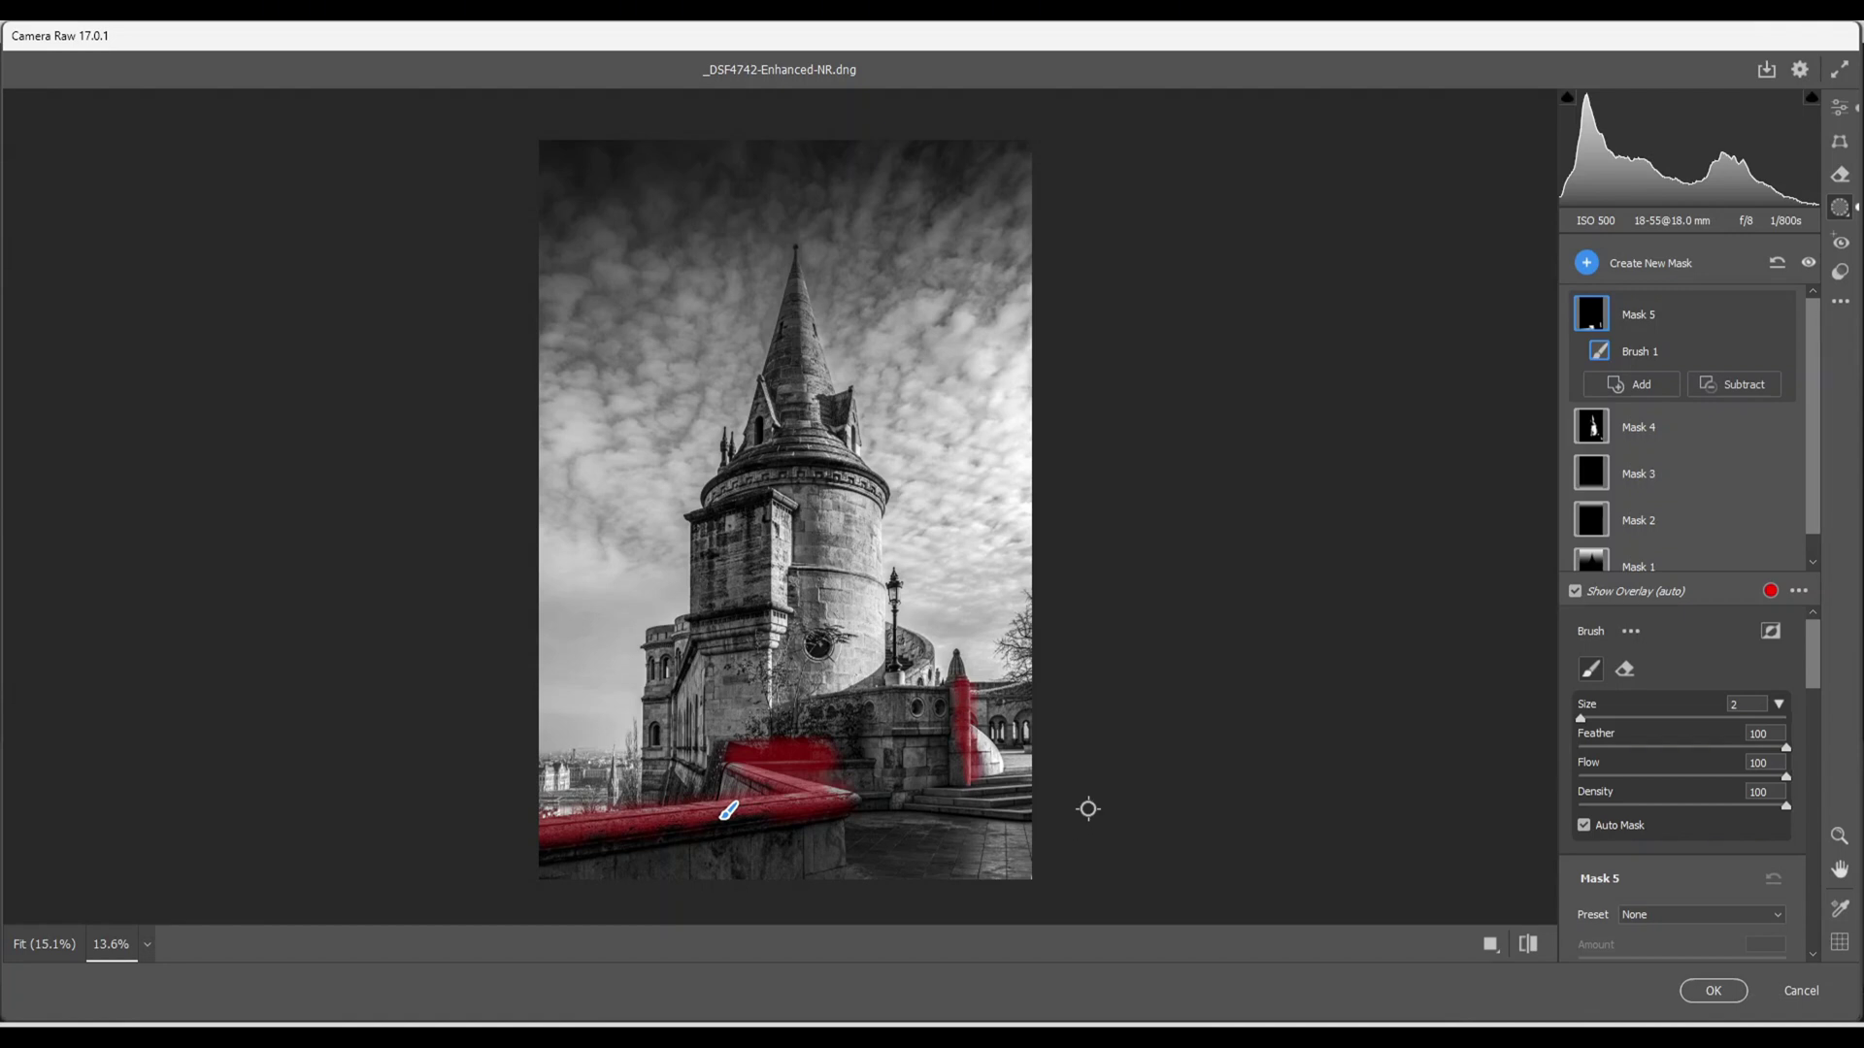
- Subtract the brush overspill above the ledge and on the pillar's shaded side, and set the mask's Exposure to +0.45
click(1737, 388)
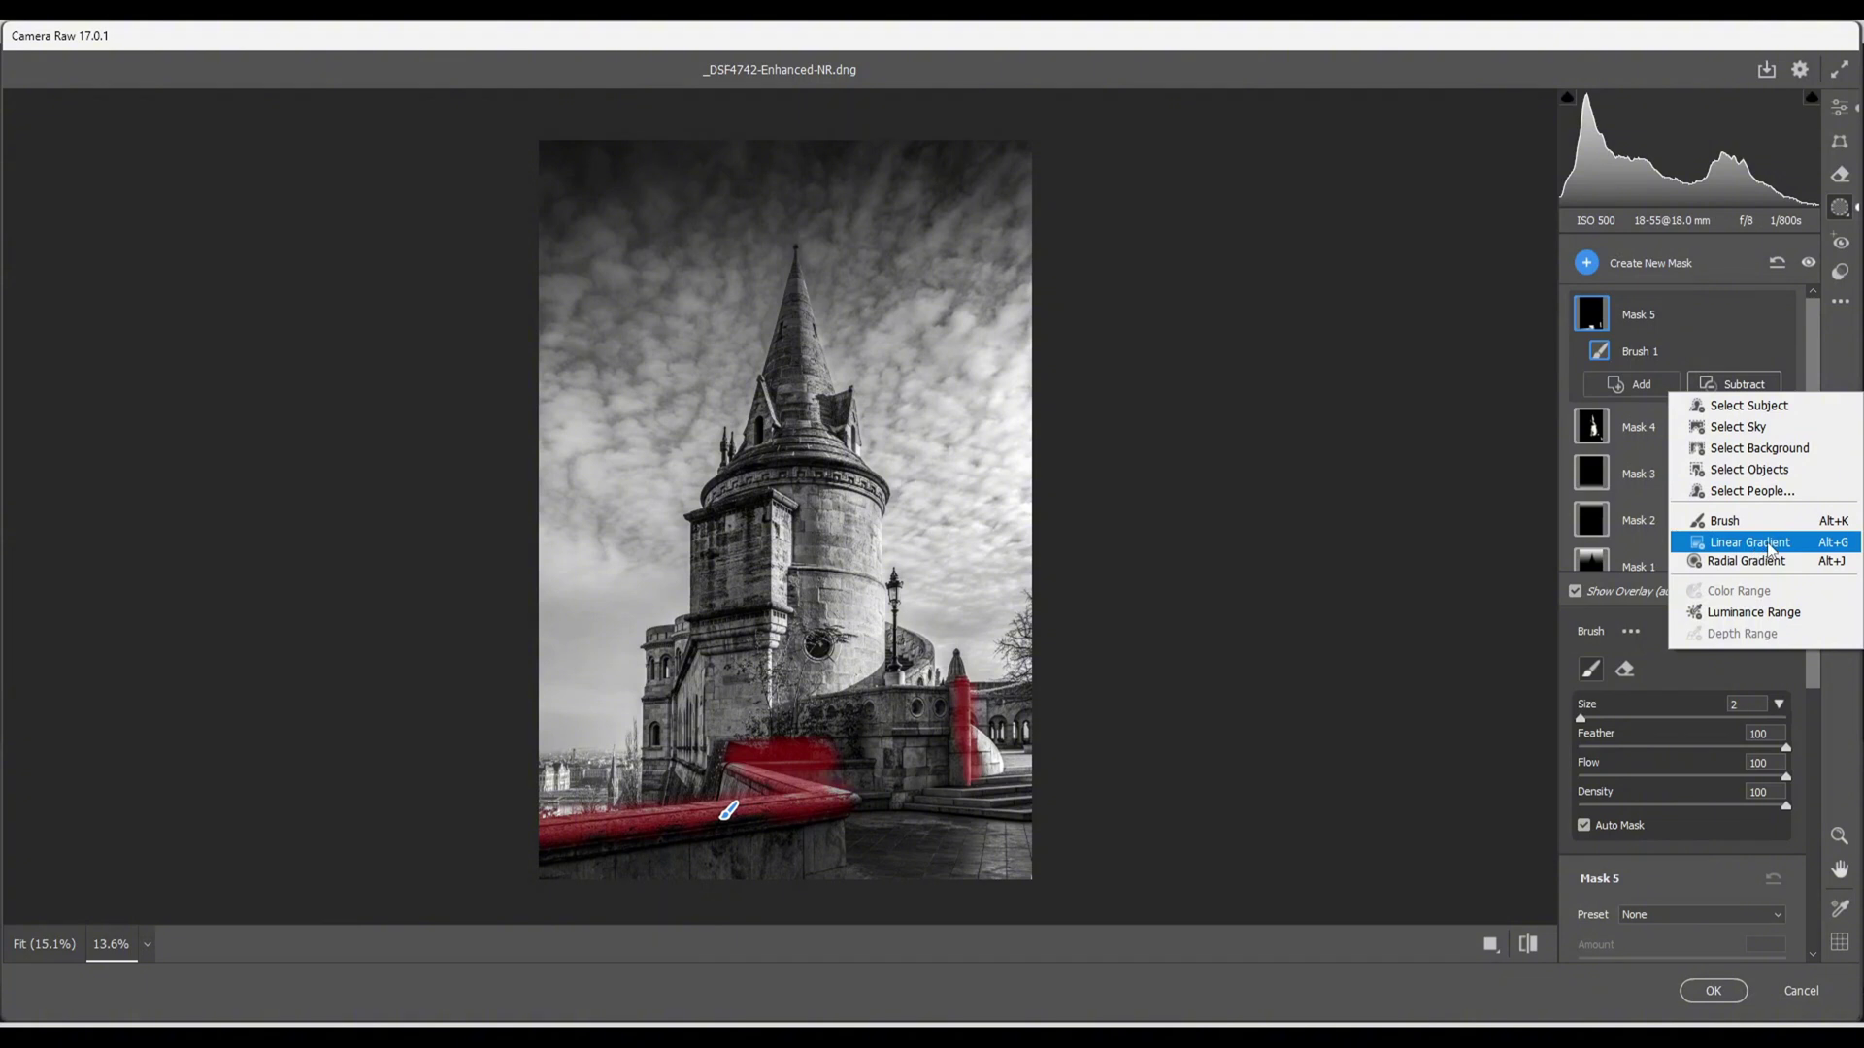
click(1732, 524)
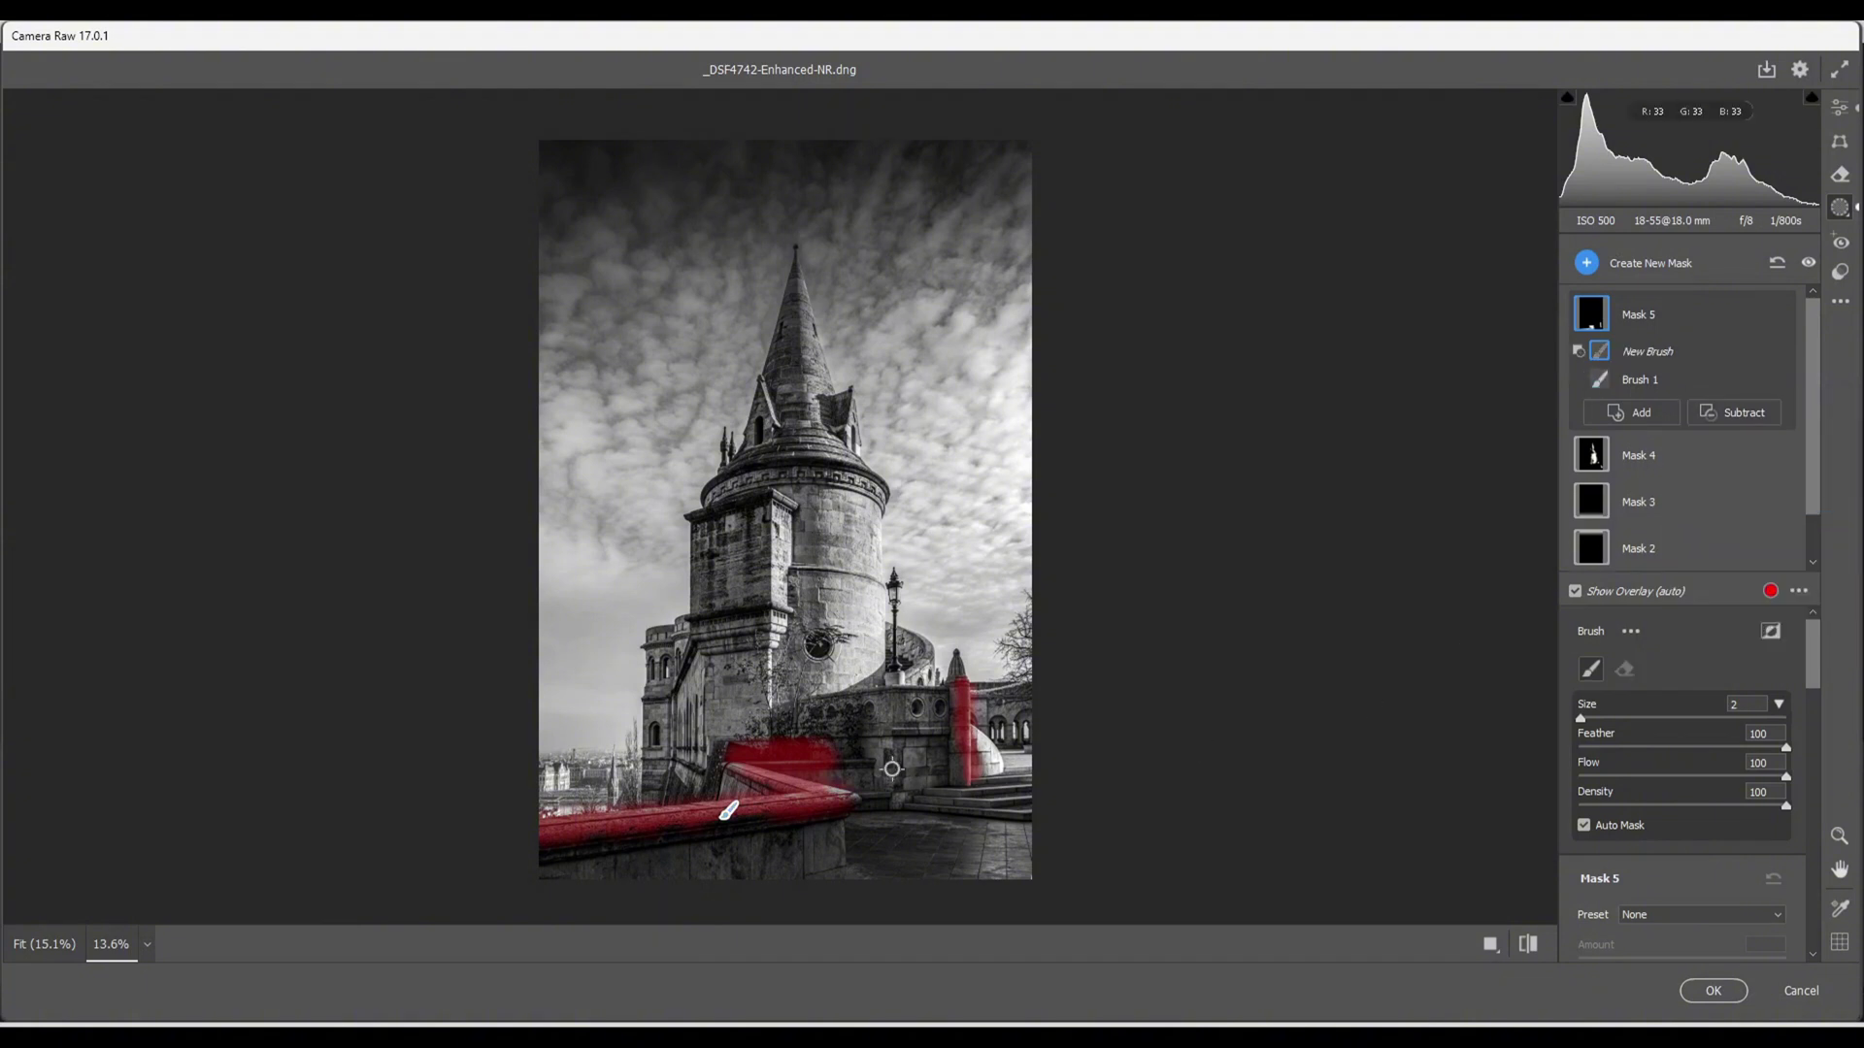
key(bracketright)
key(bracketright)
key(bracketright)
mouse_move(766, 733)
mouse_down()
mouse_move(709, 741)
mouse_move(836, 744)
mouse_move(773, 743)
mouse_up()
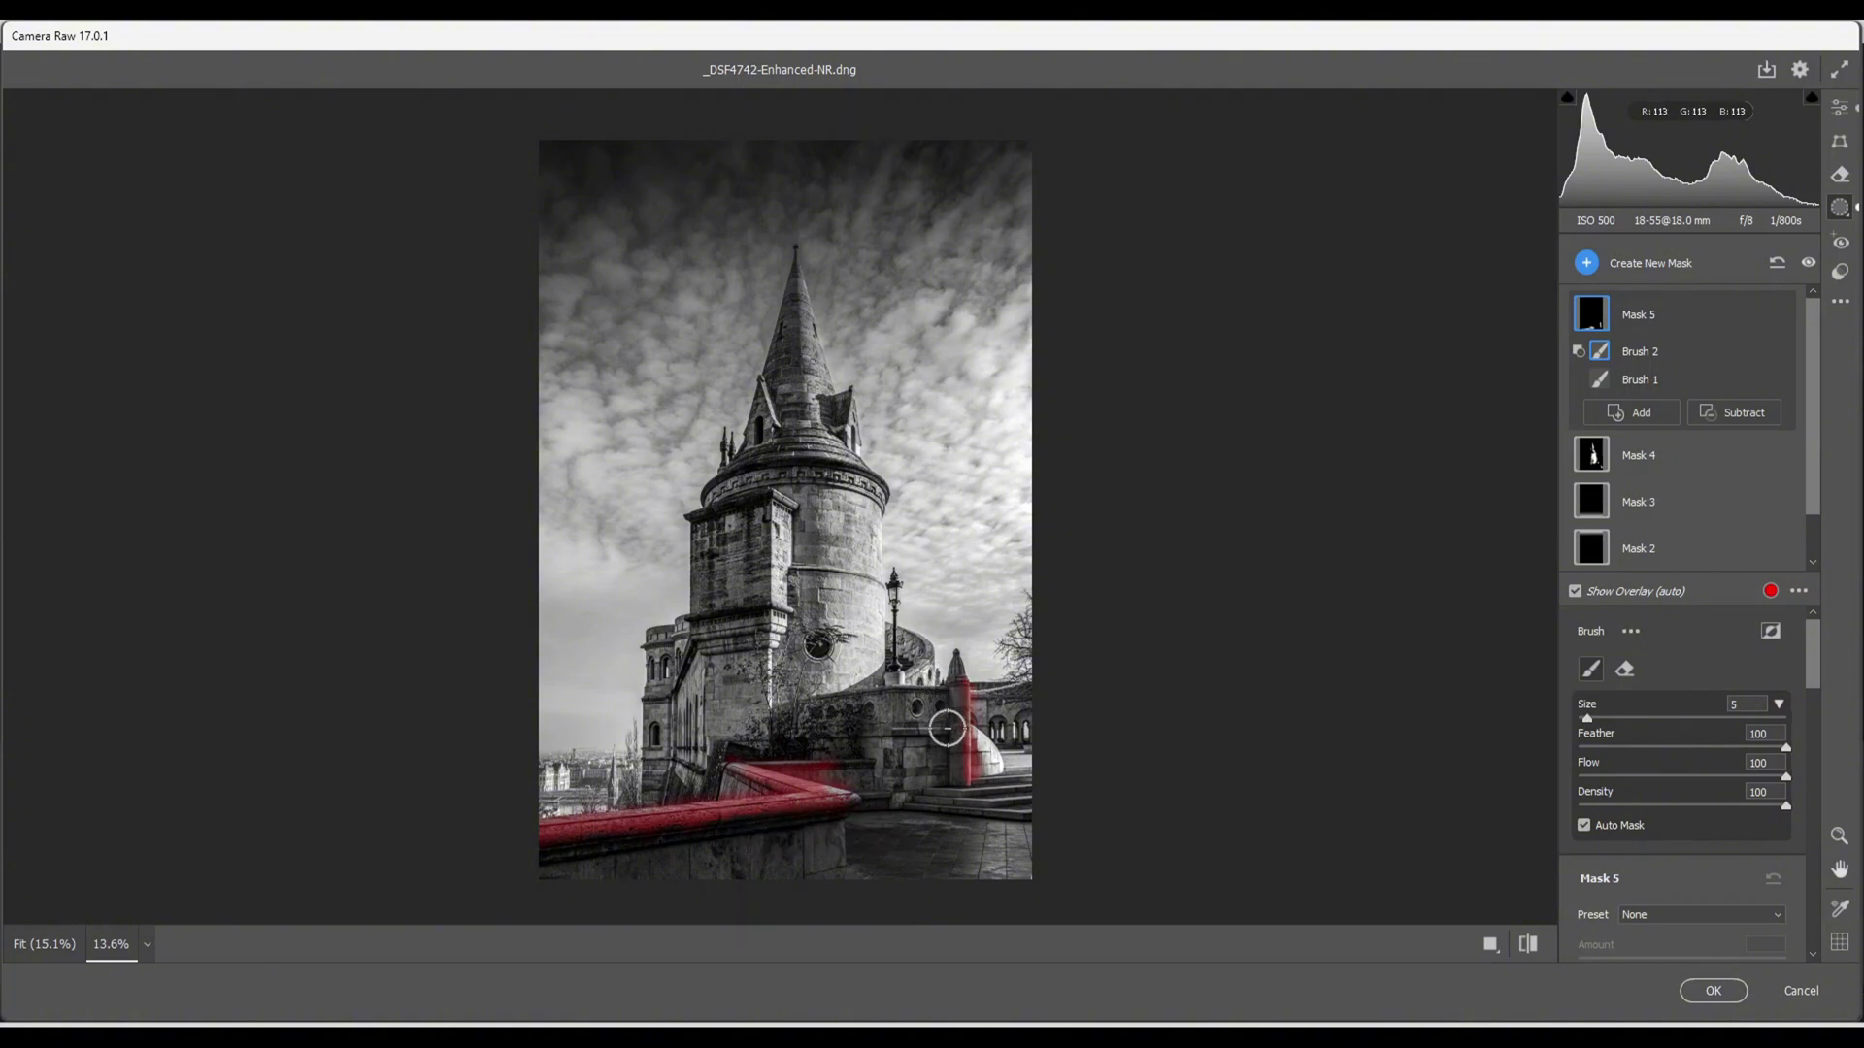
key(bracketleft)
key(bracketleft)
key(bracketleft)
scroll(1589, 759, down, 1)
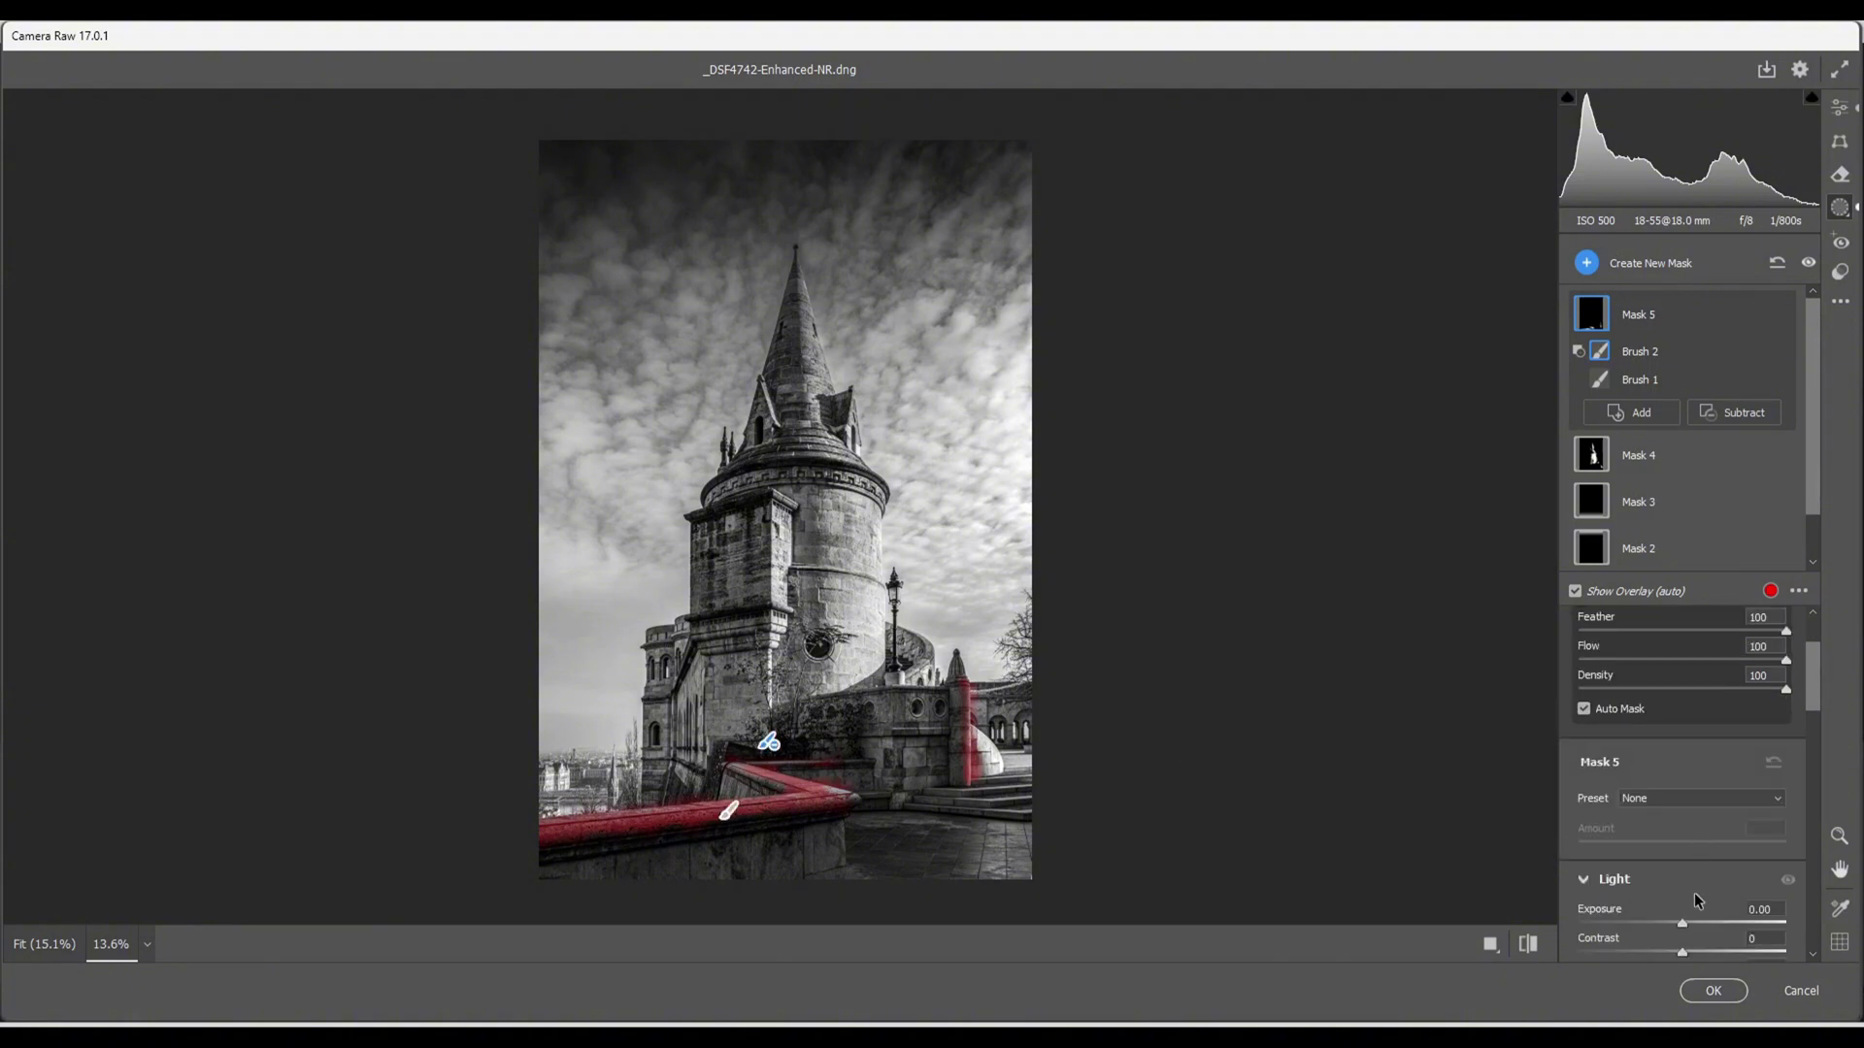
drag(1683, 921, 1697, 929)
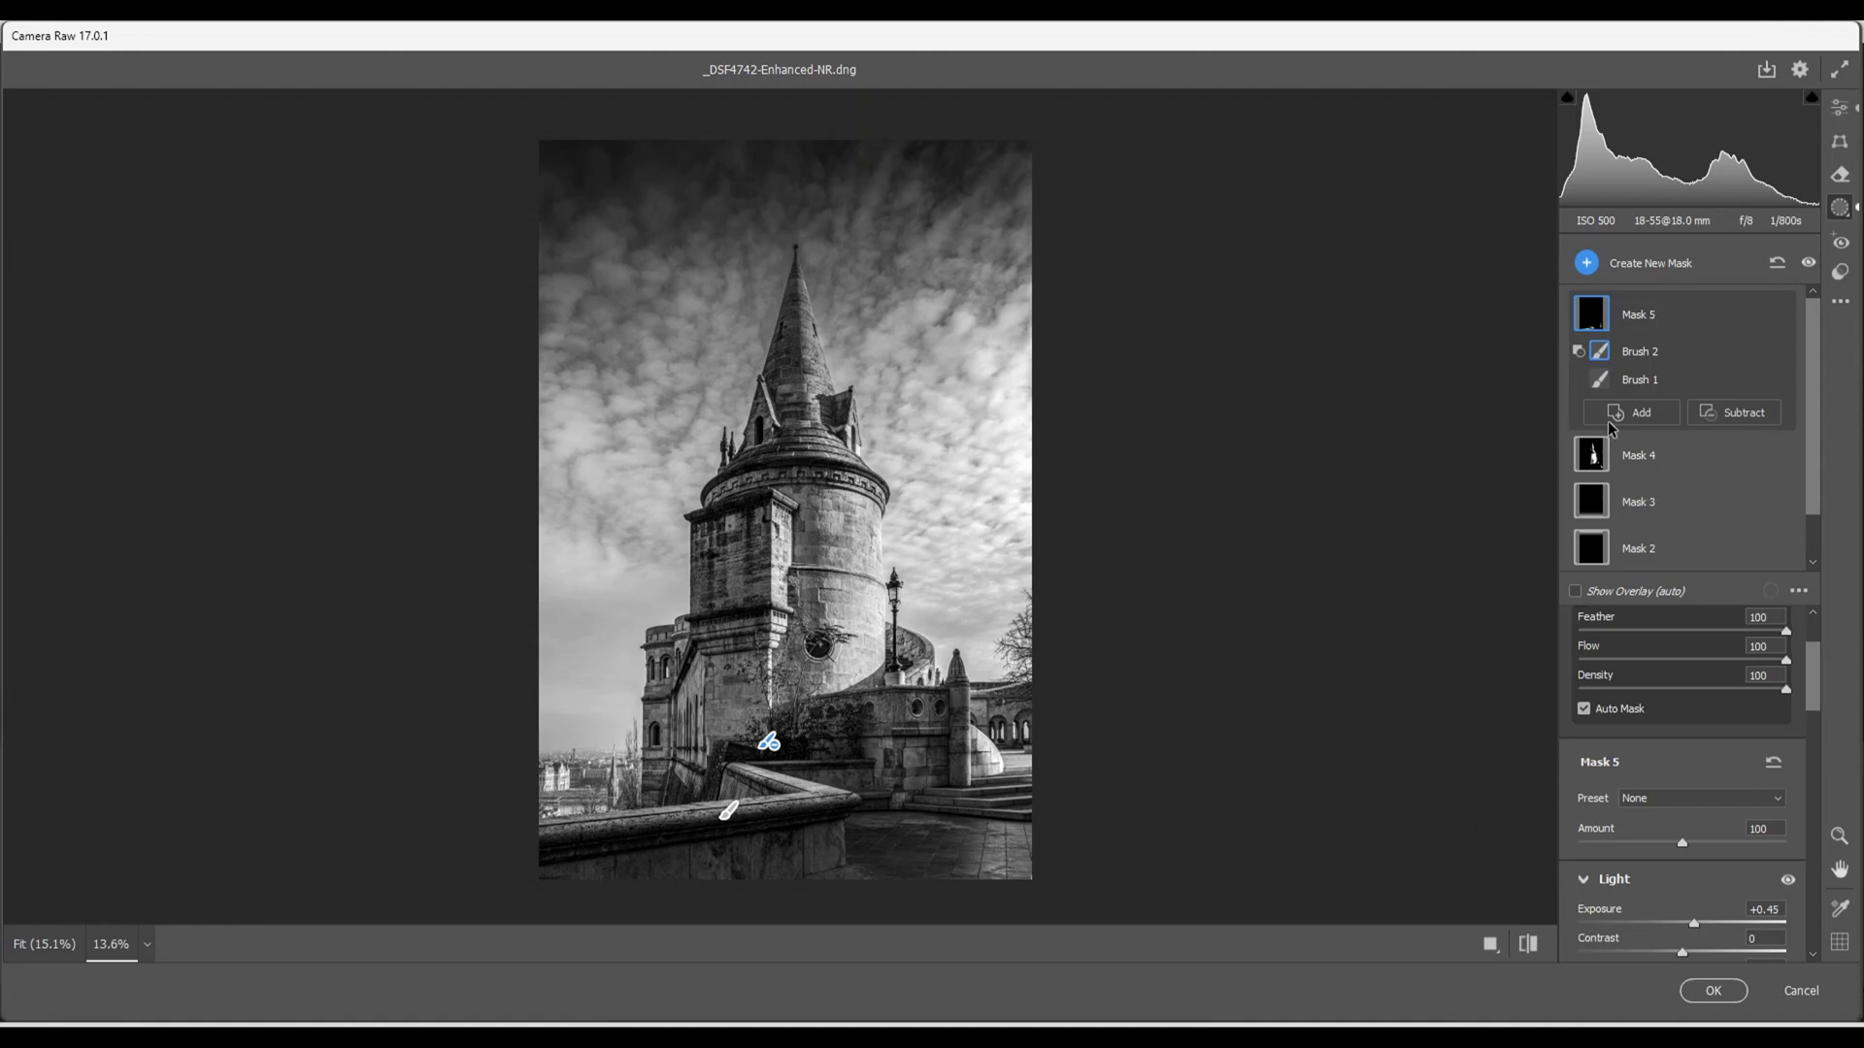
- Add a small radial gradient mask over the pavement below the stairs and set its Exposure to +0.50
click(1586, 262)
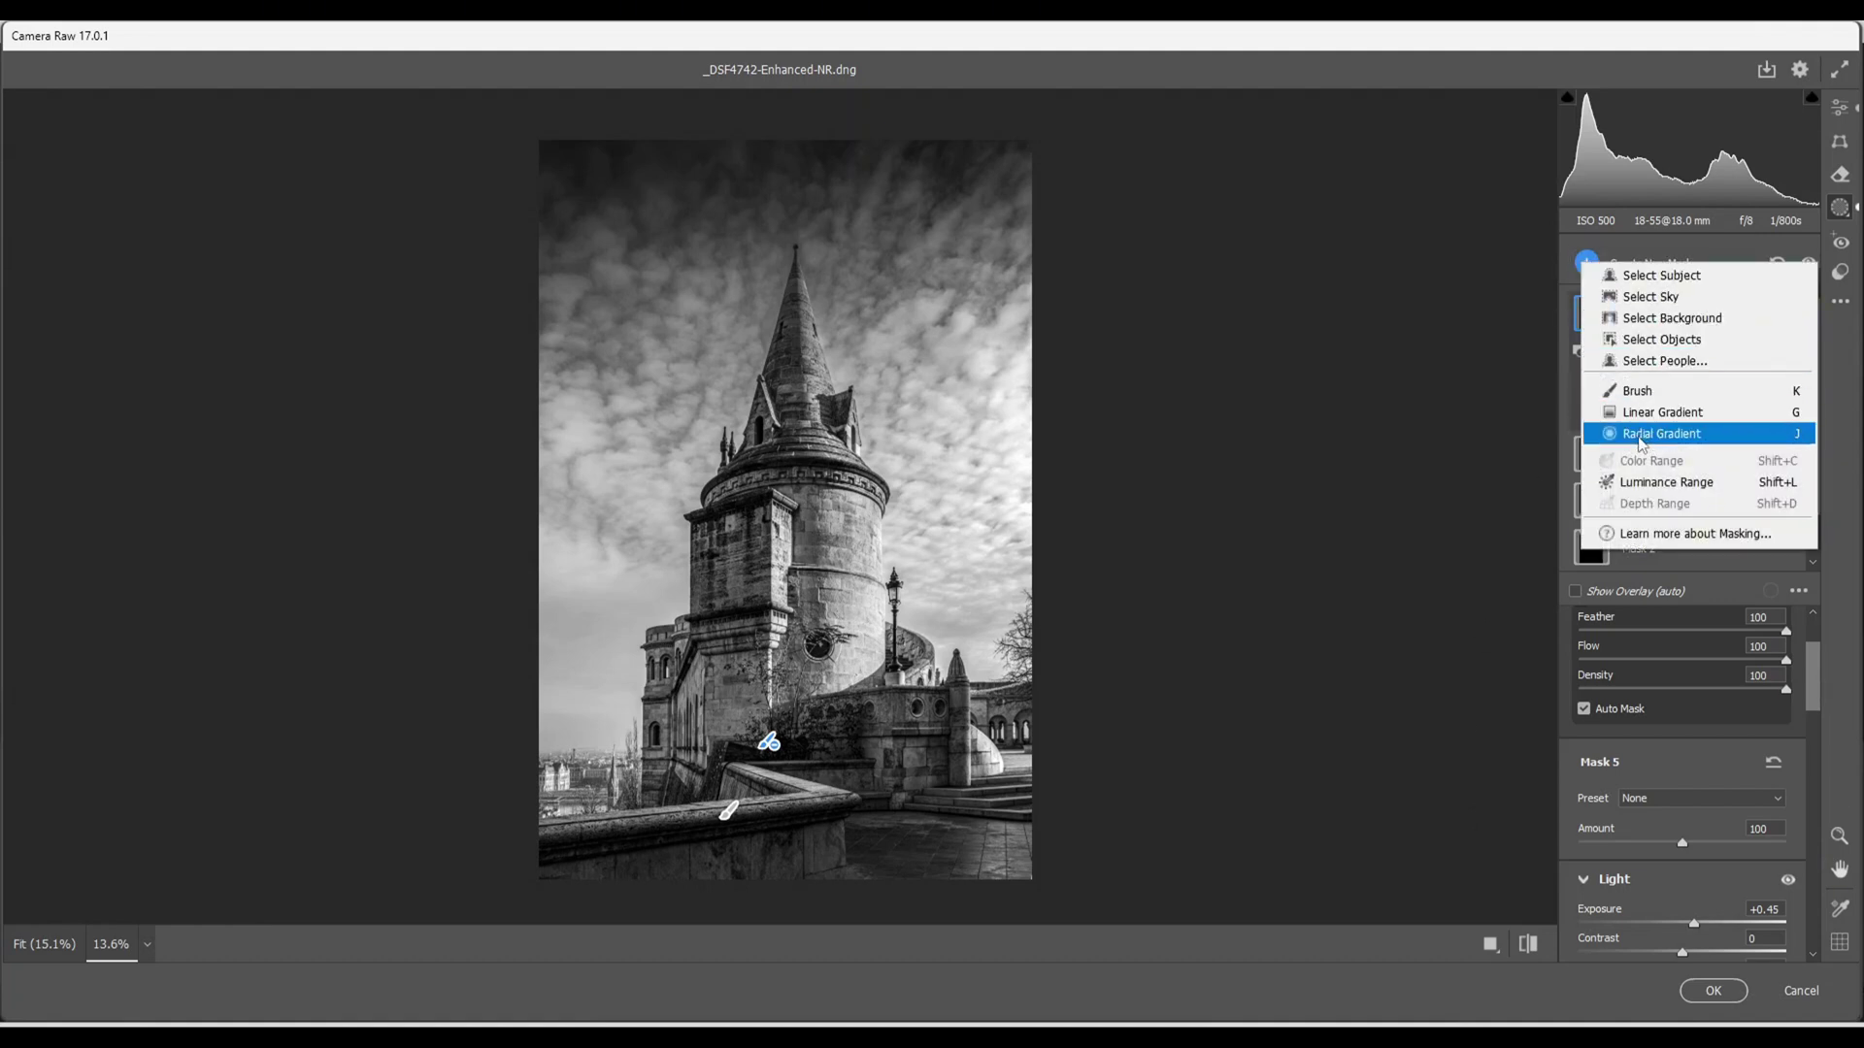
key(Escape)
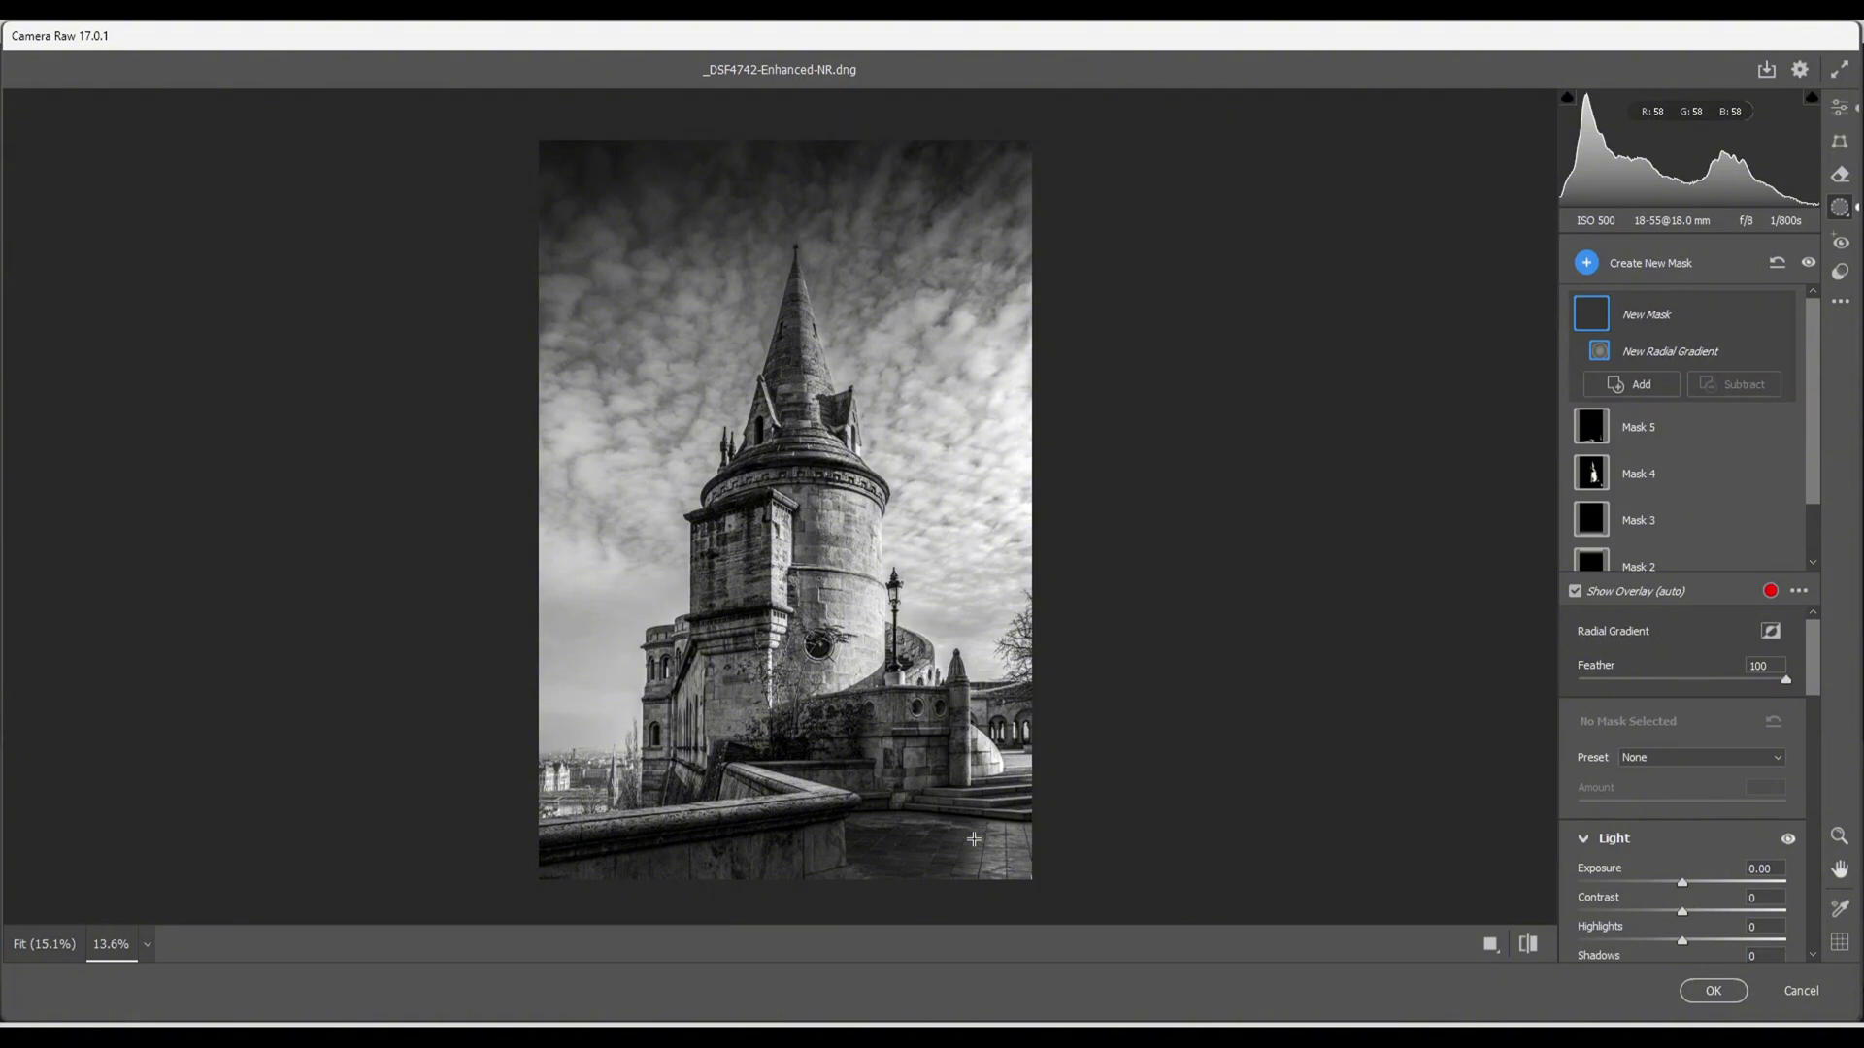
mouse_move(973, 839)
mouse_down()
mouse_move(1024, 876)
mouse_move(986, 882)
mouse_move(926, 838)
mouse_move(980, 836)
mouse_move(991, 859)
mouse_up()
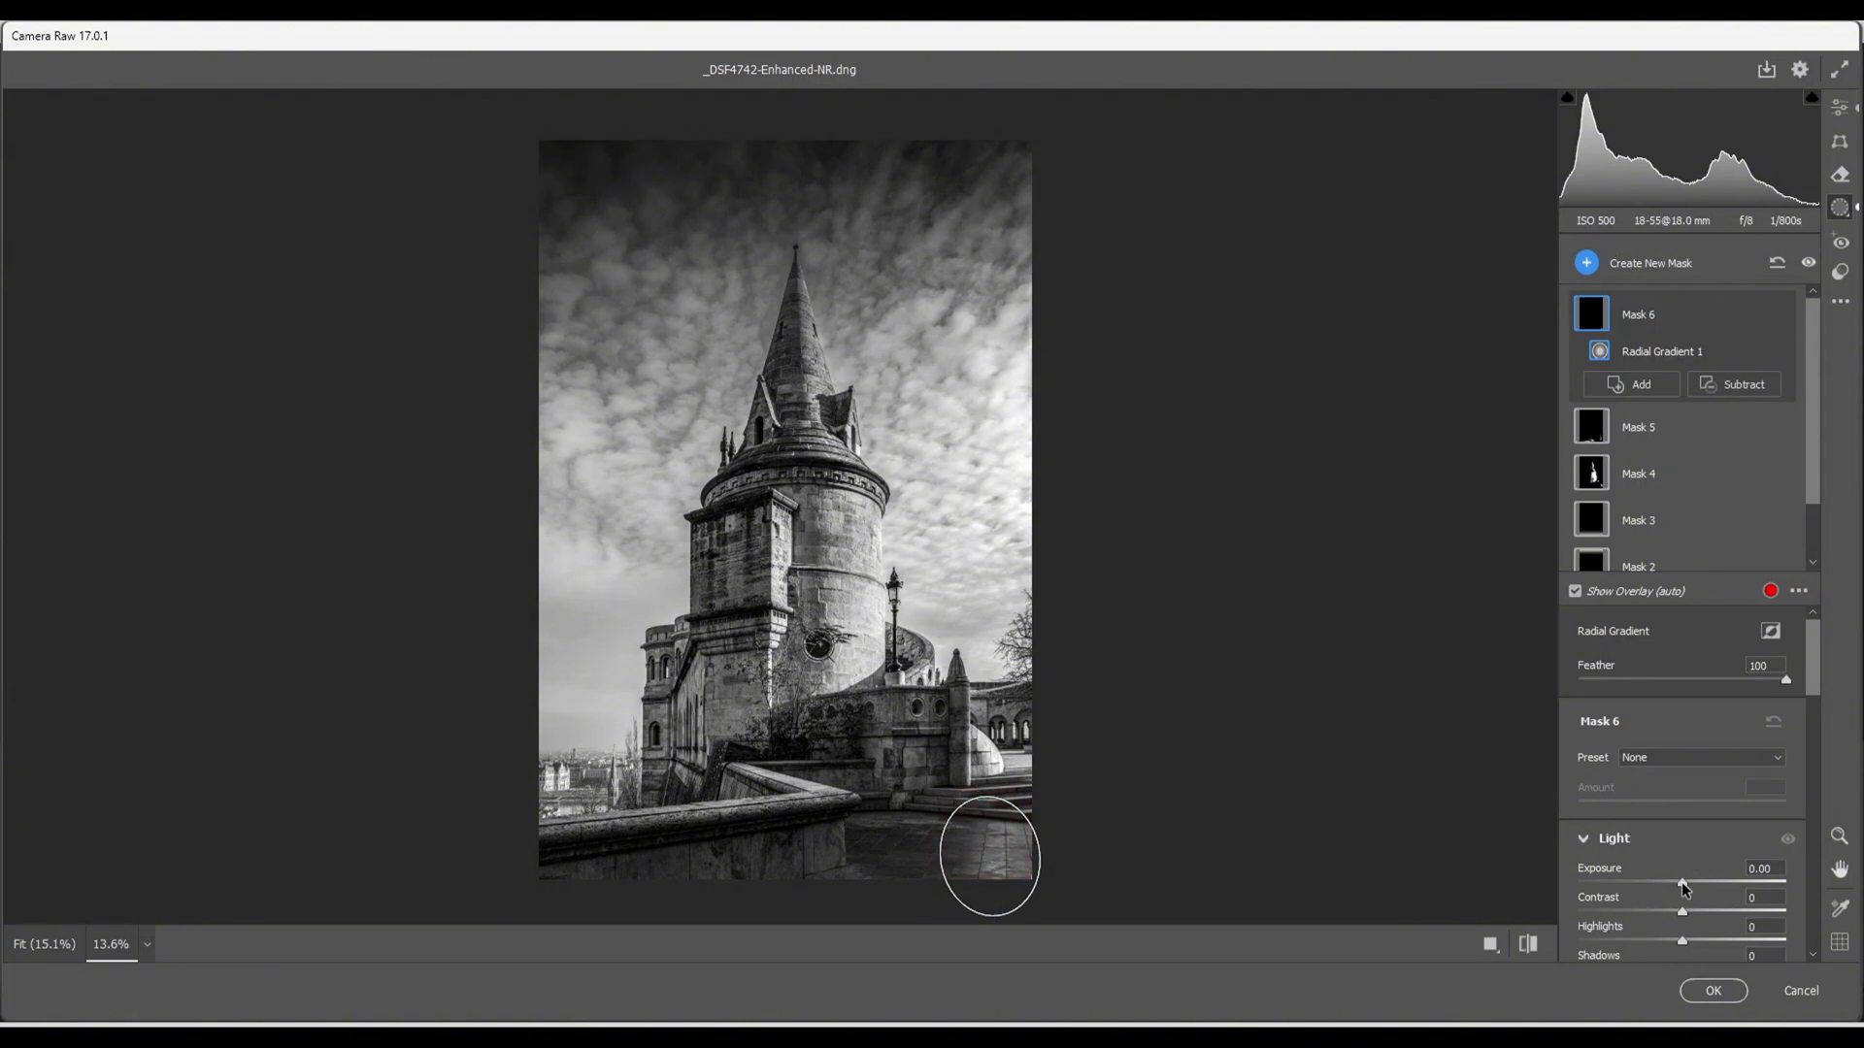
drag(1681, 882, 1694, 884)
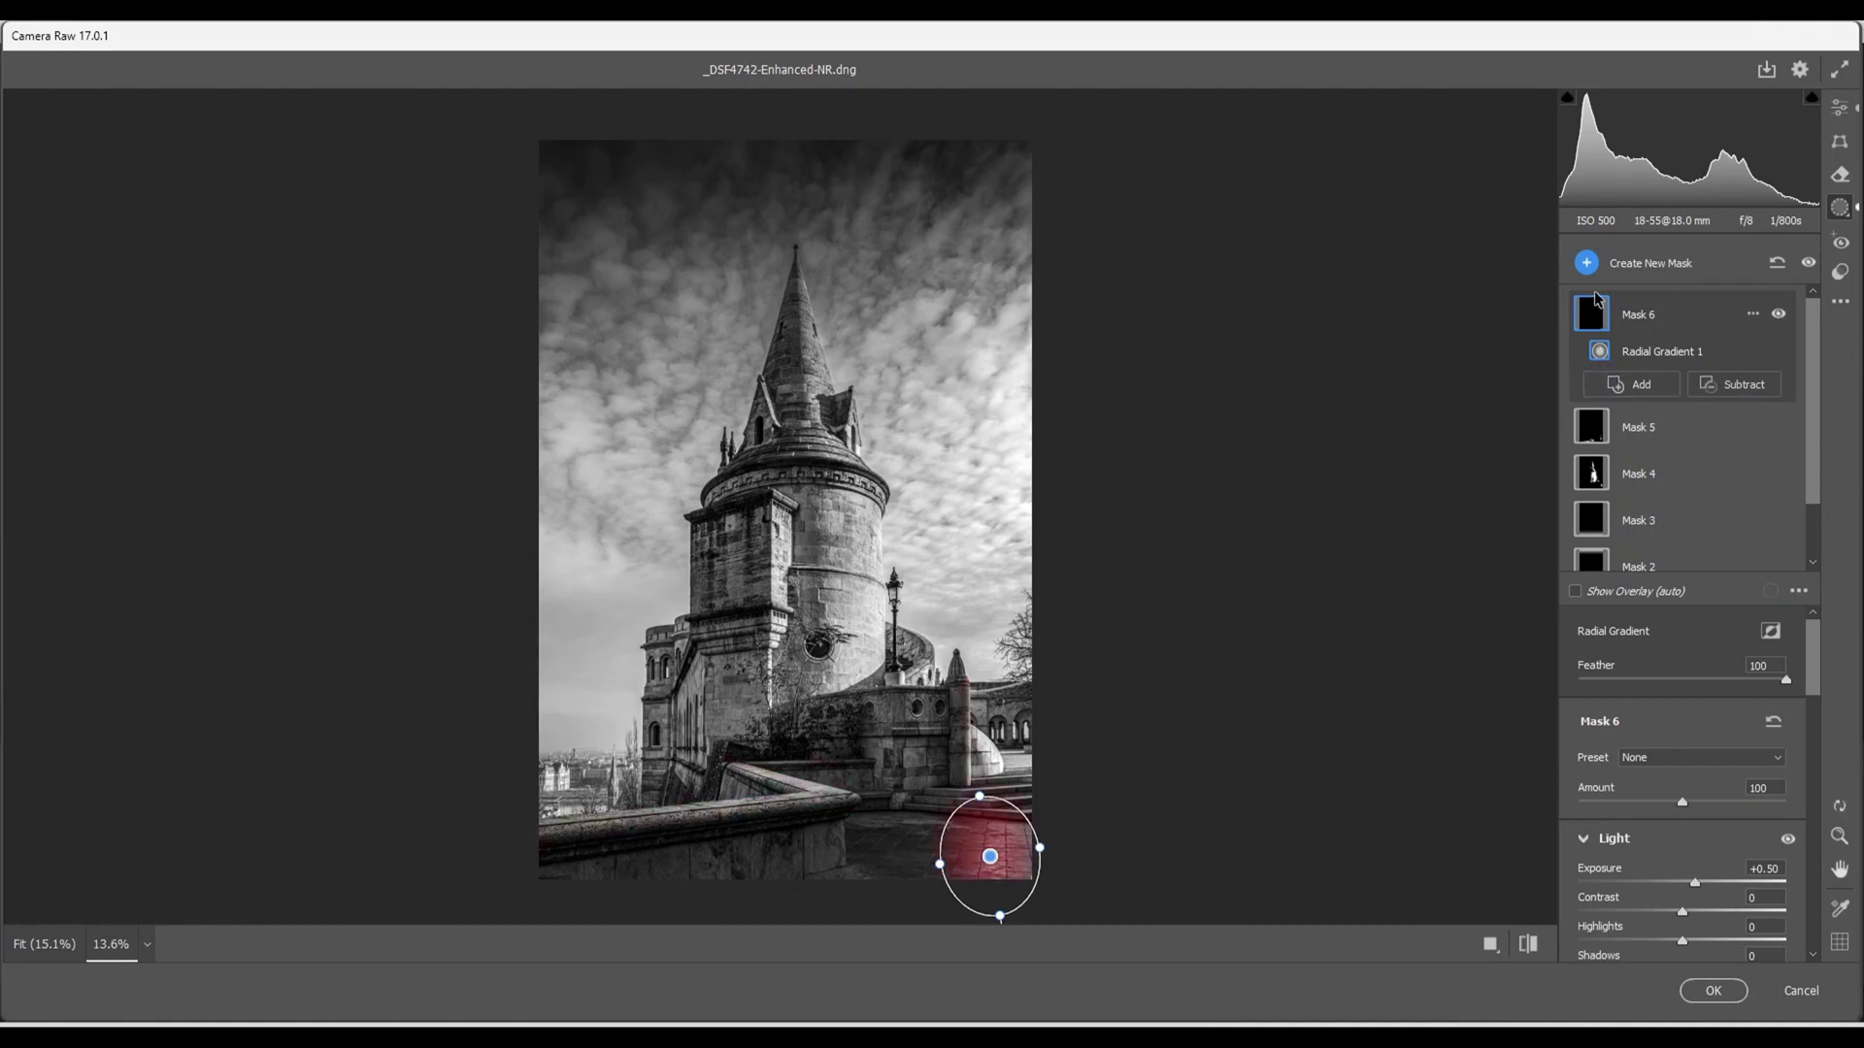
- Create a new brush mask over the foreground wall's front face at size 6 and the wall section behind the ledge with smaller brushes
click(1587, 262)
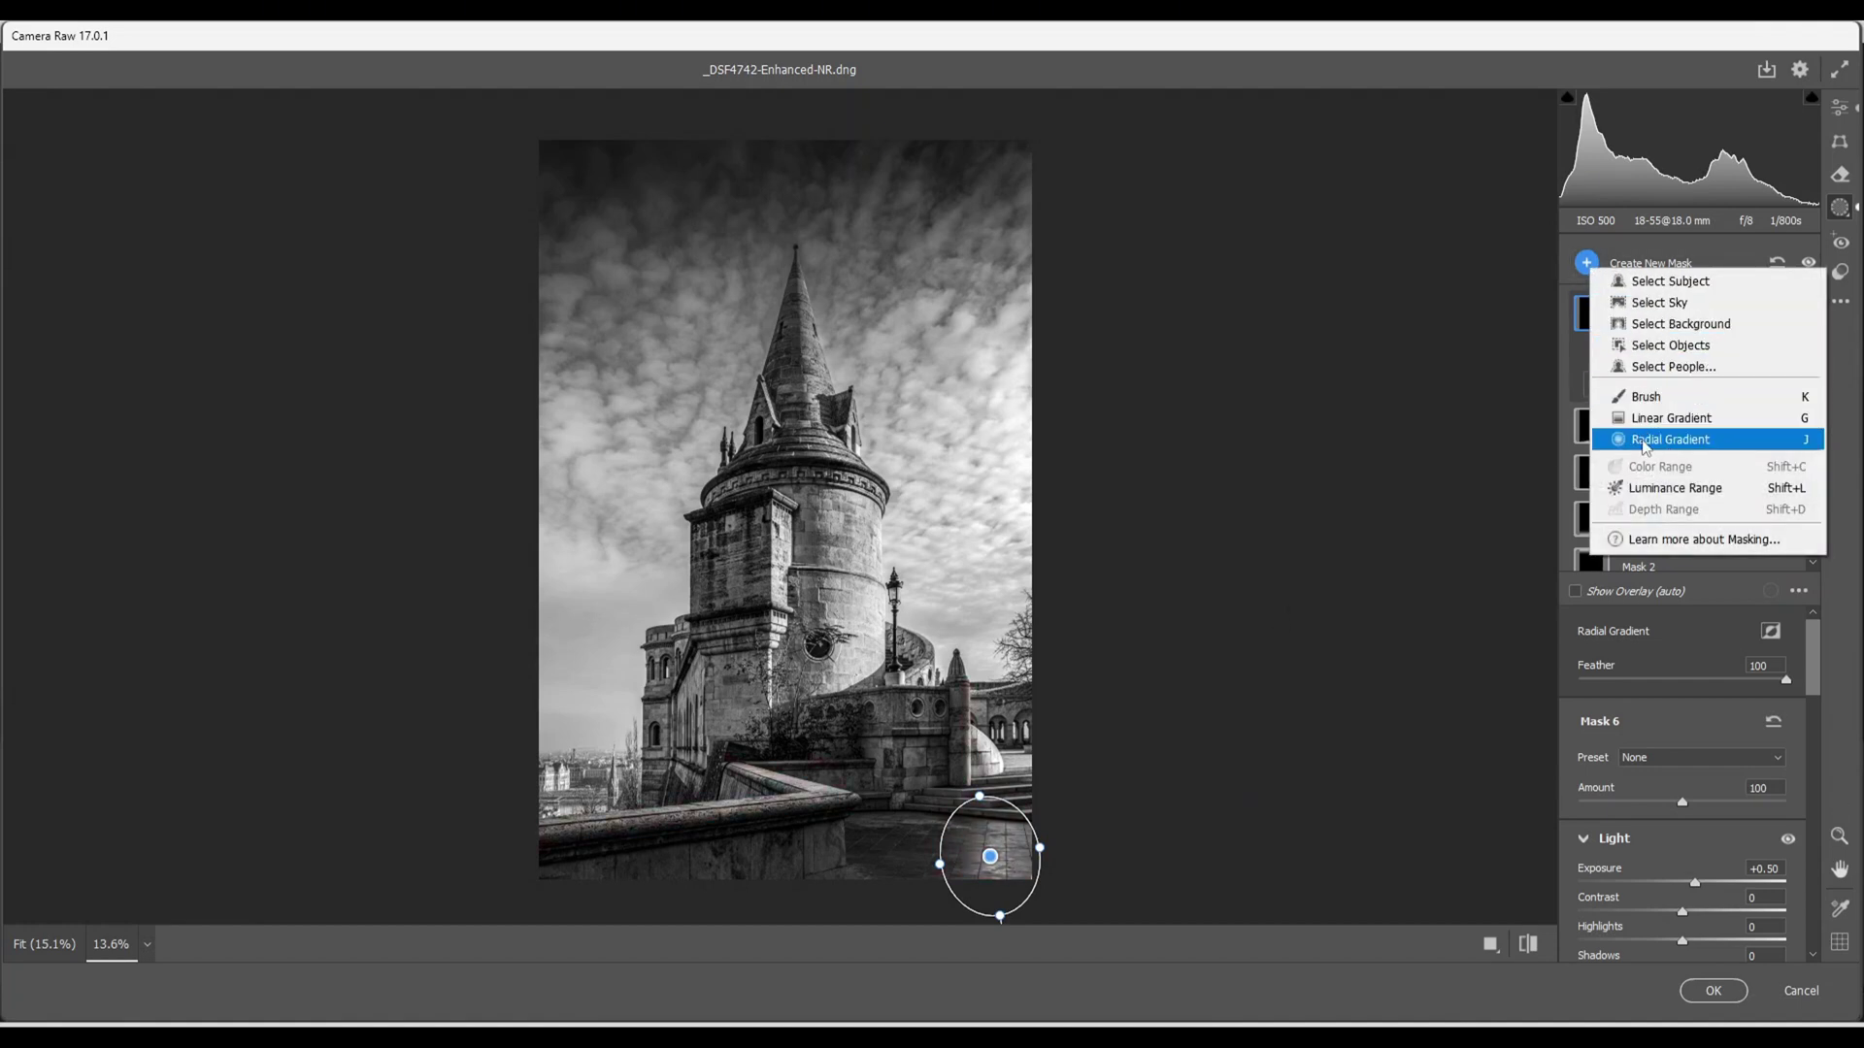
click(1570, 483)
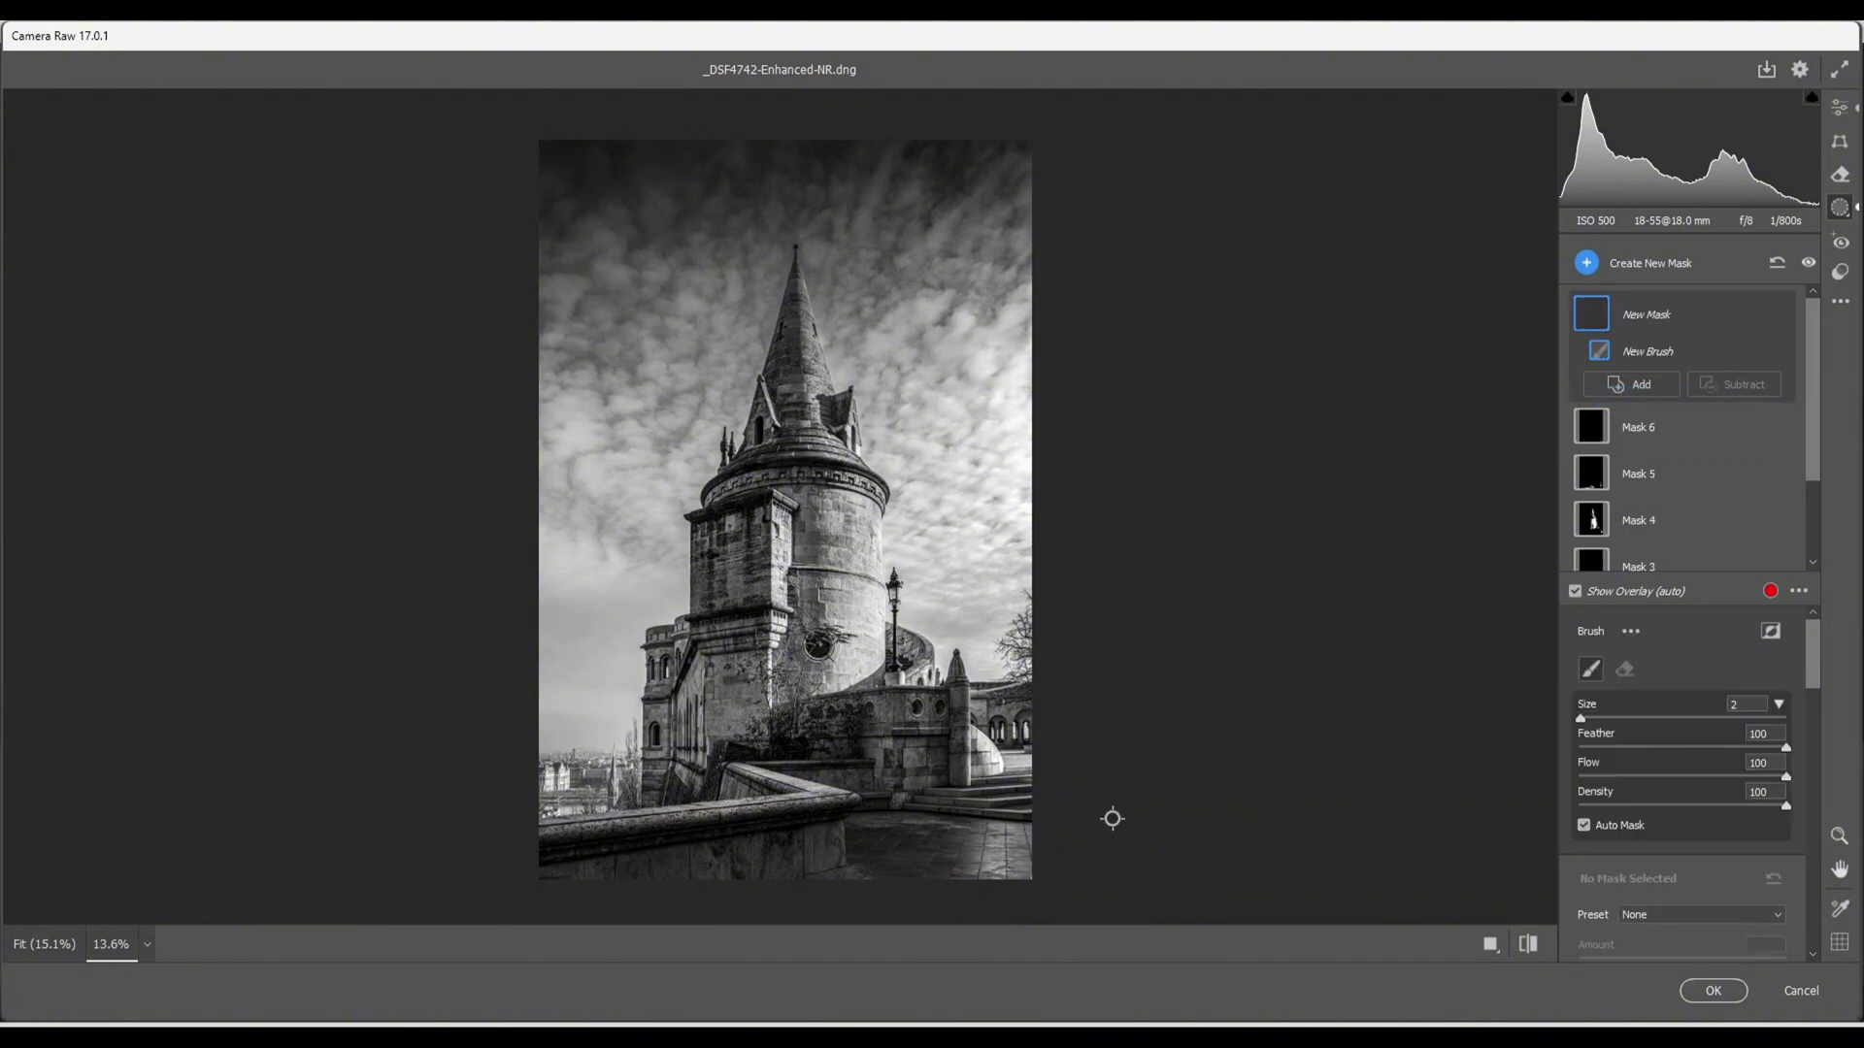
key(bracketright)
key(bracketright)
key(bracketright)
key(bracketright)
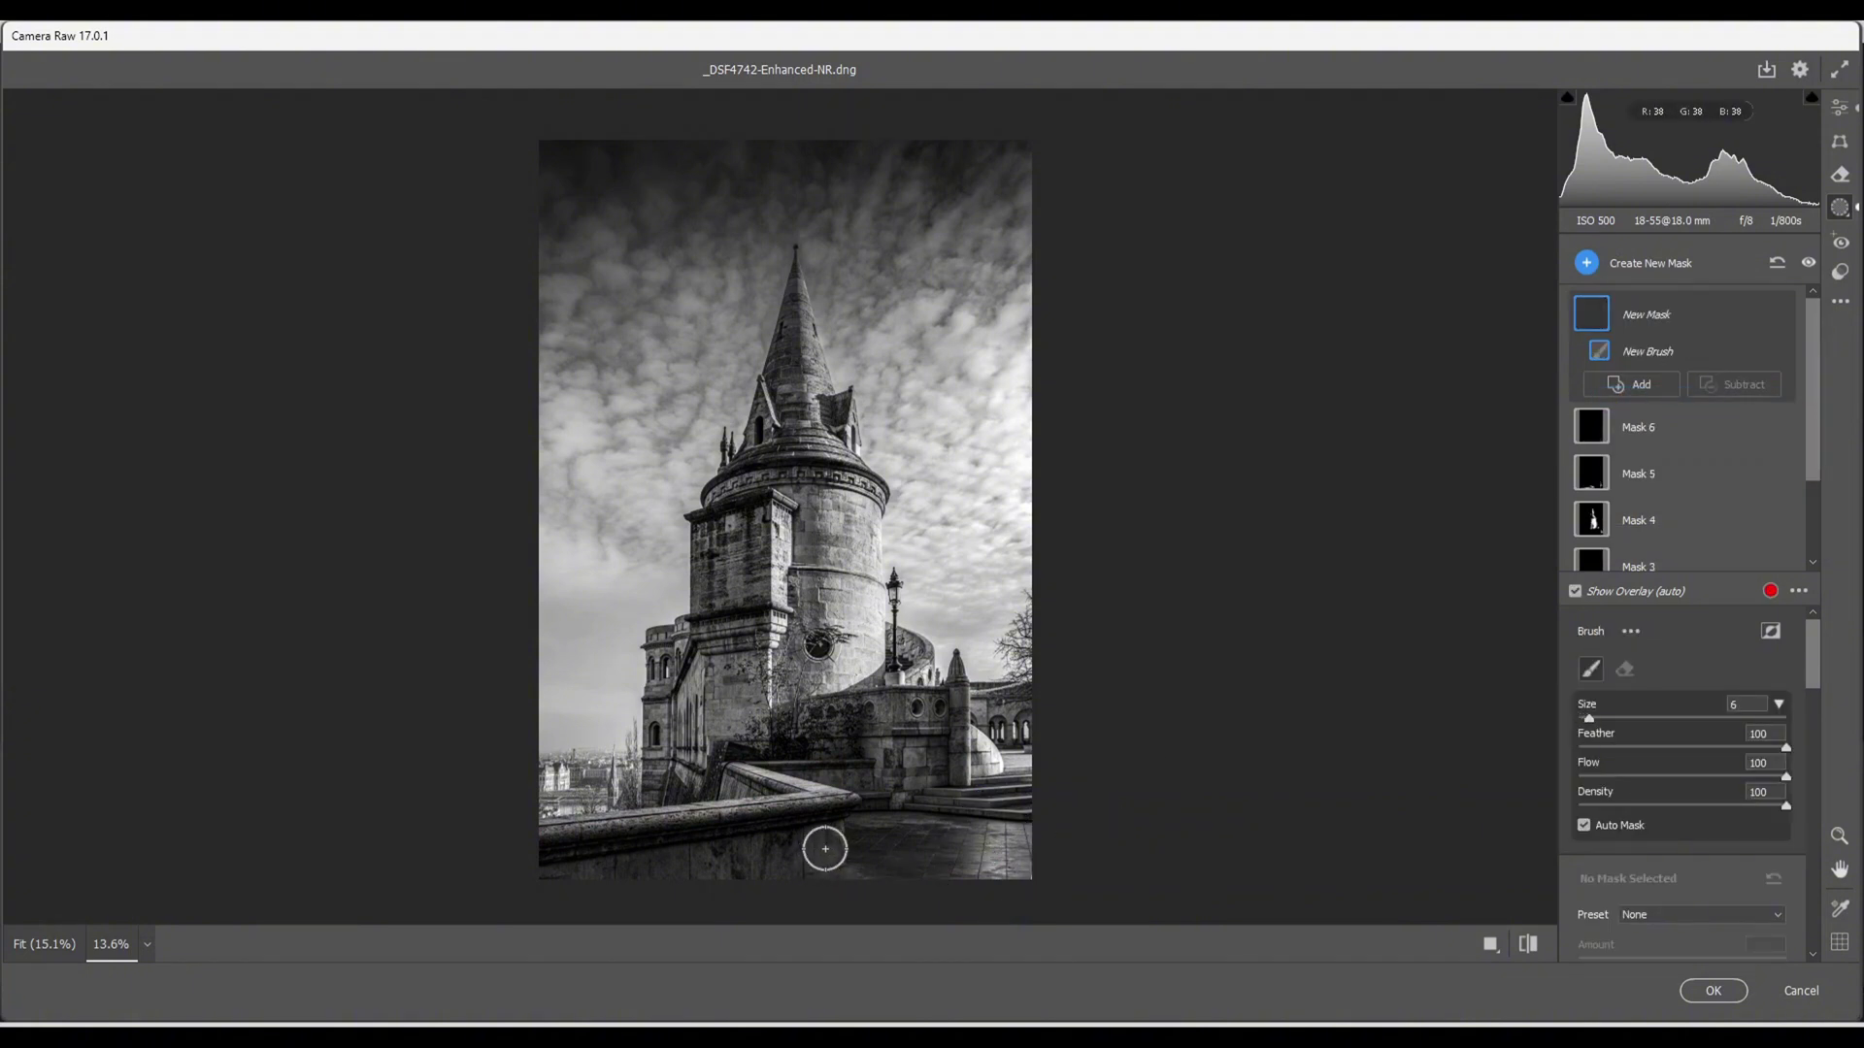
mouse_move(824, 849)
mouse_down()
mouse_move(544, 891)
mouse_move(775, 888)
mouse_move(929, 833)
mouse_up()
key(bracketleft)
key(bracketleft)
key(bracketleft)
key(bracketleft)
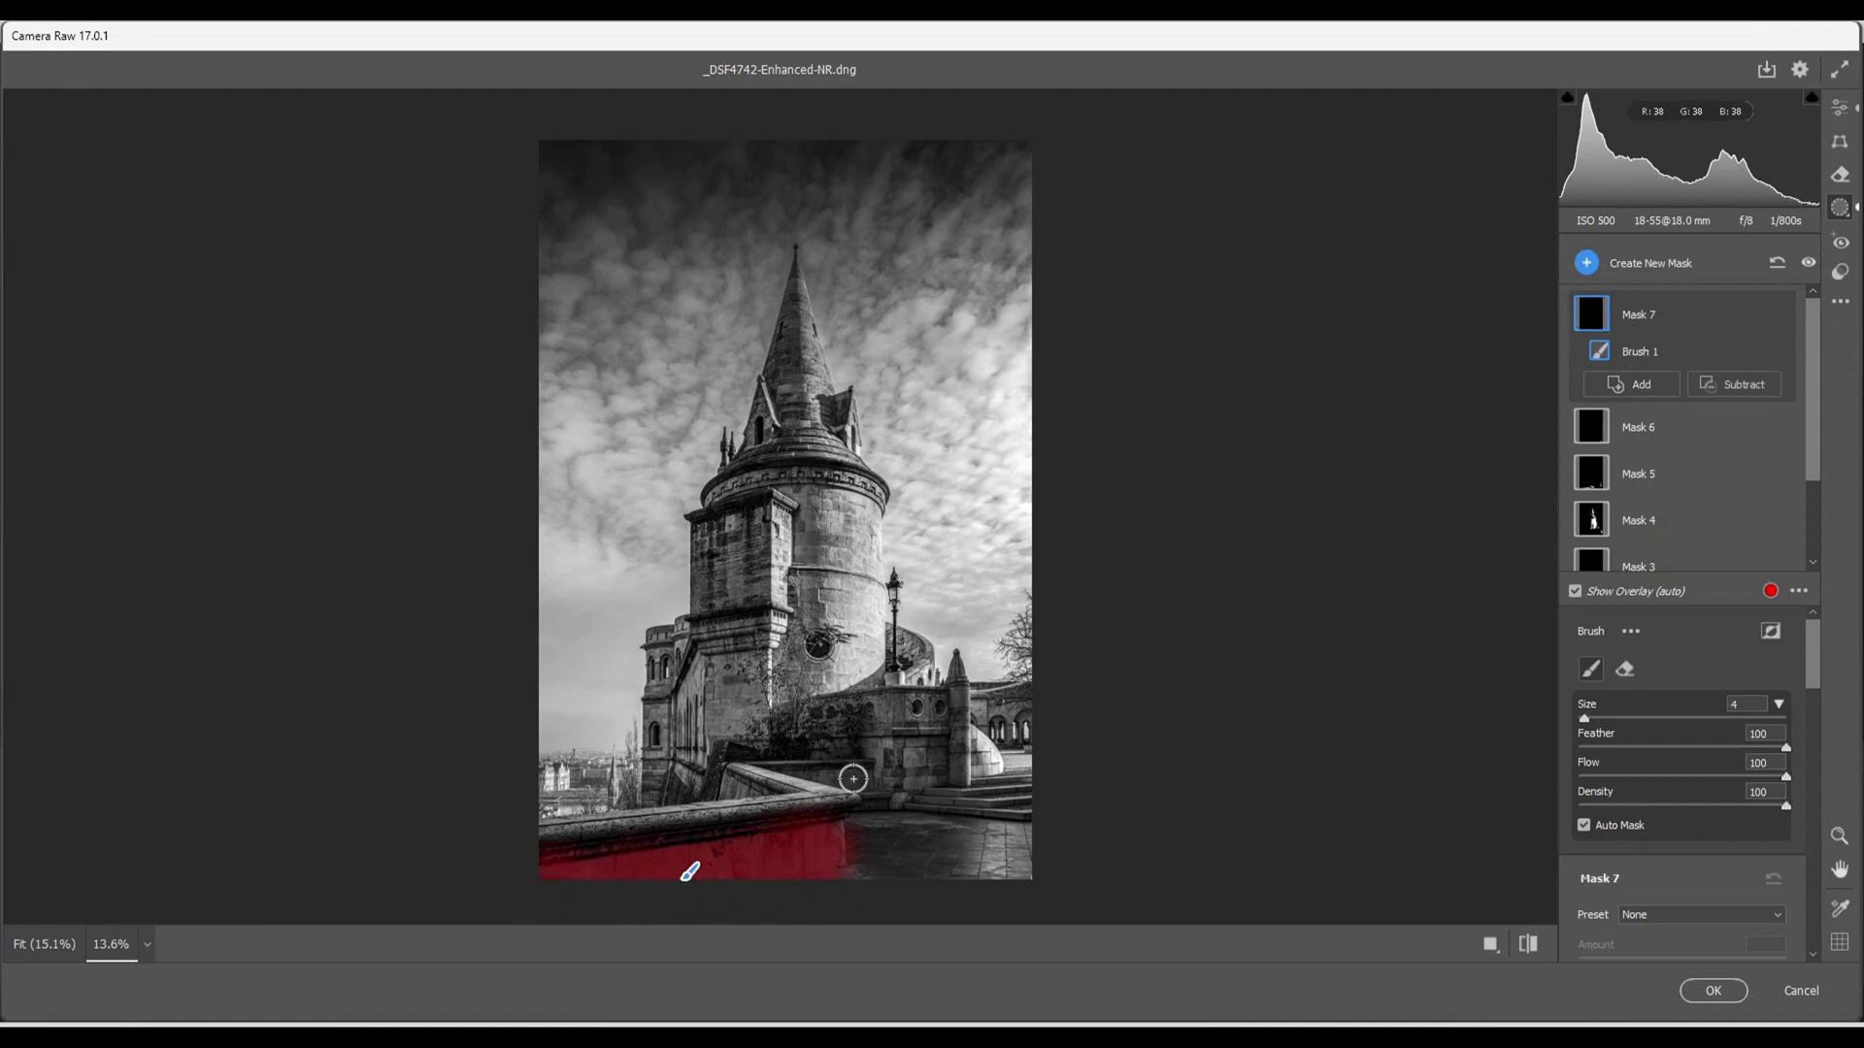
drag(796, 774, 818, 776)
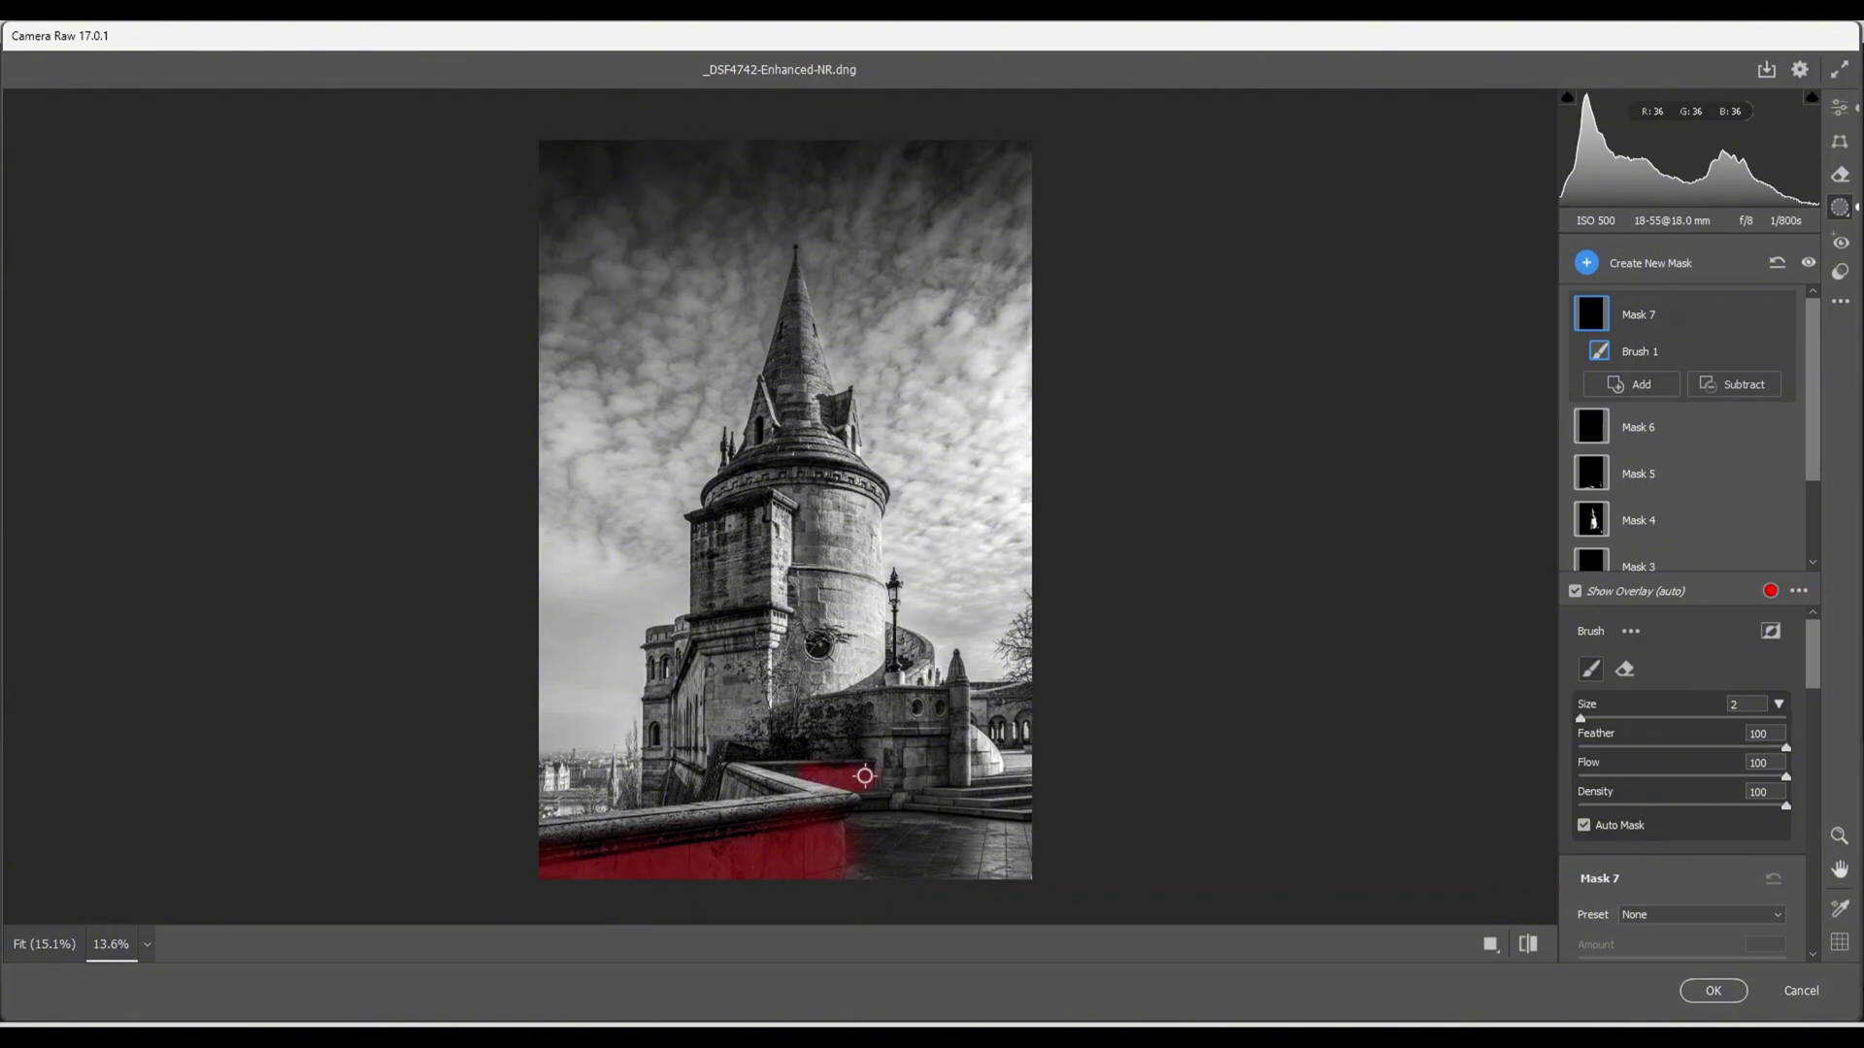
drag(855, 776, 872, 776)
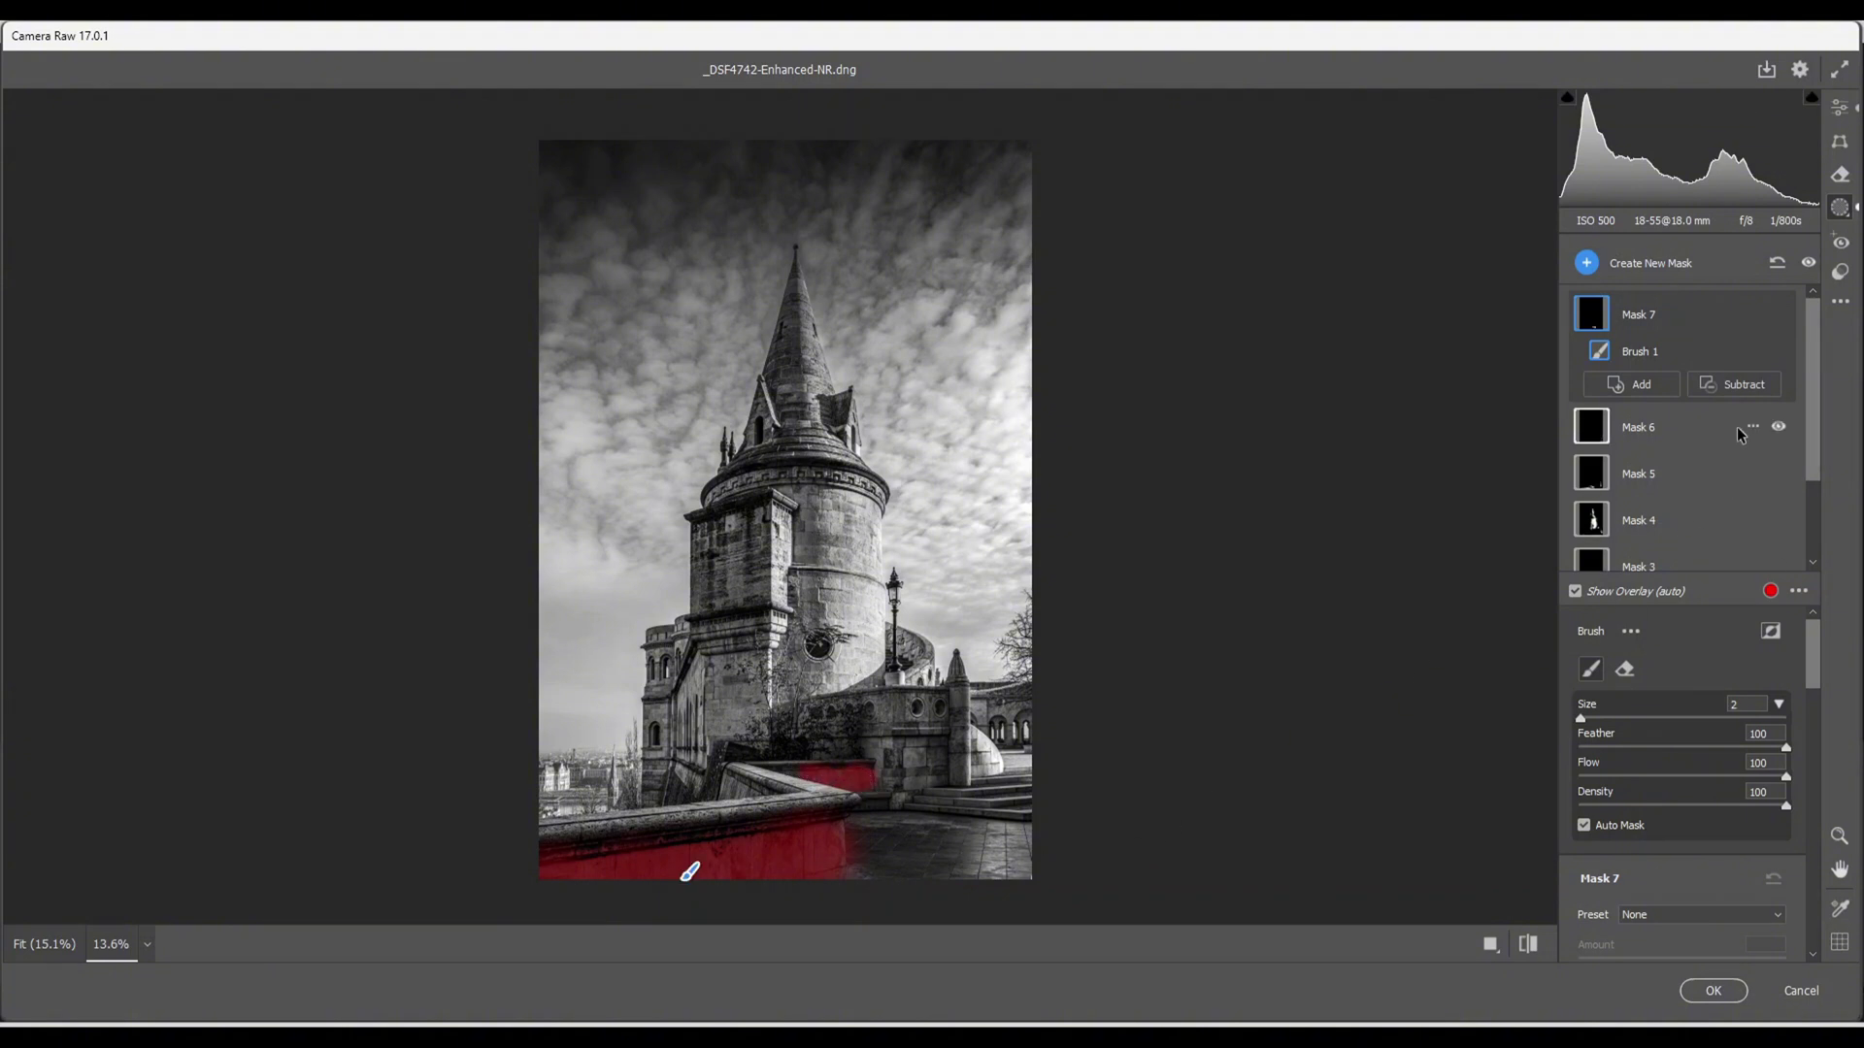
- Subtract the wall's ledges from the mask with a size 2 brush and set the mask's Shadows to +21
click(1740, 386)
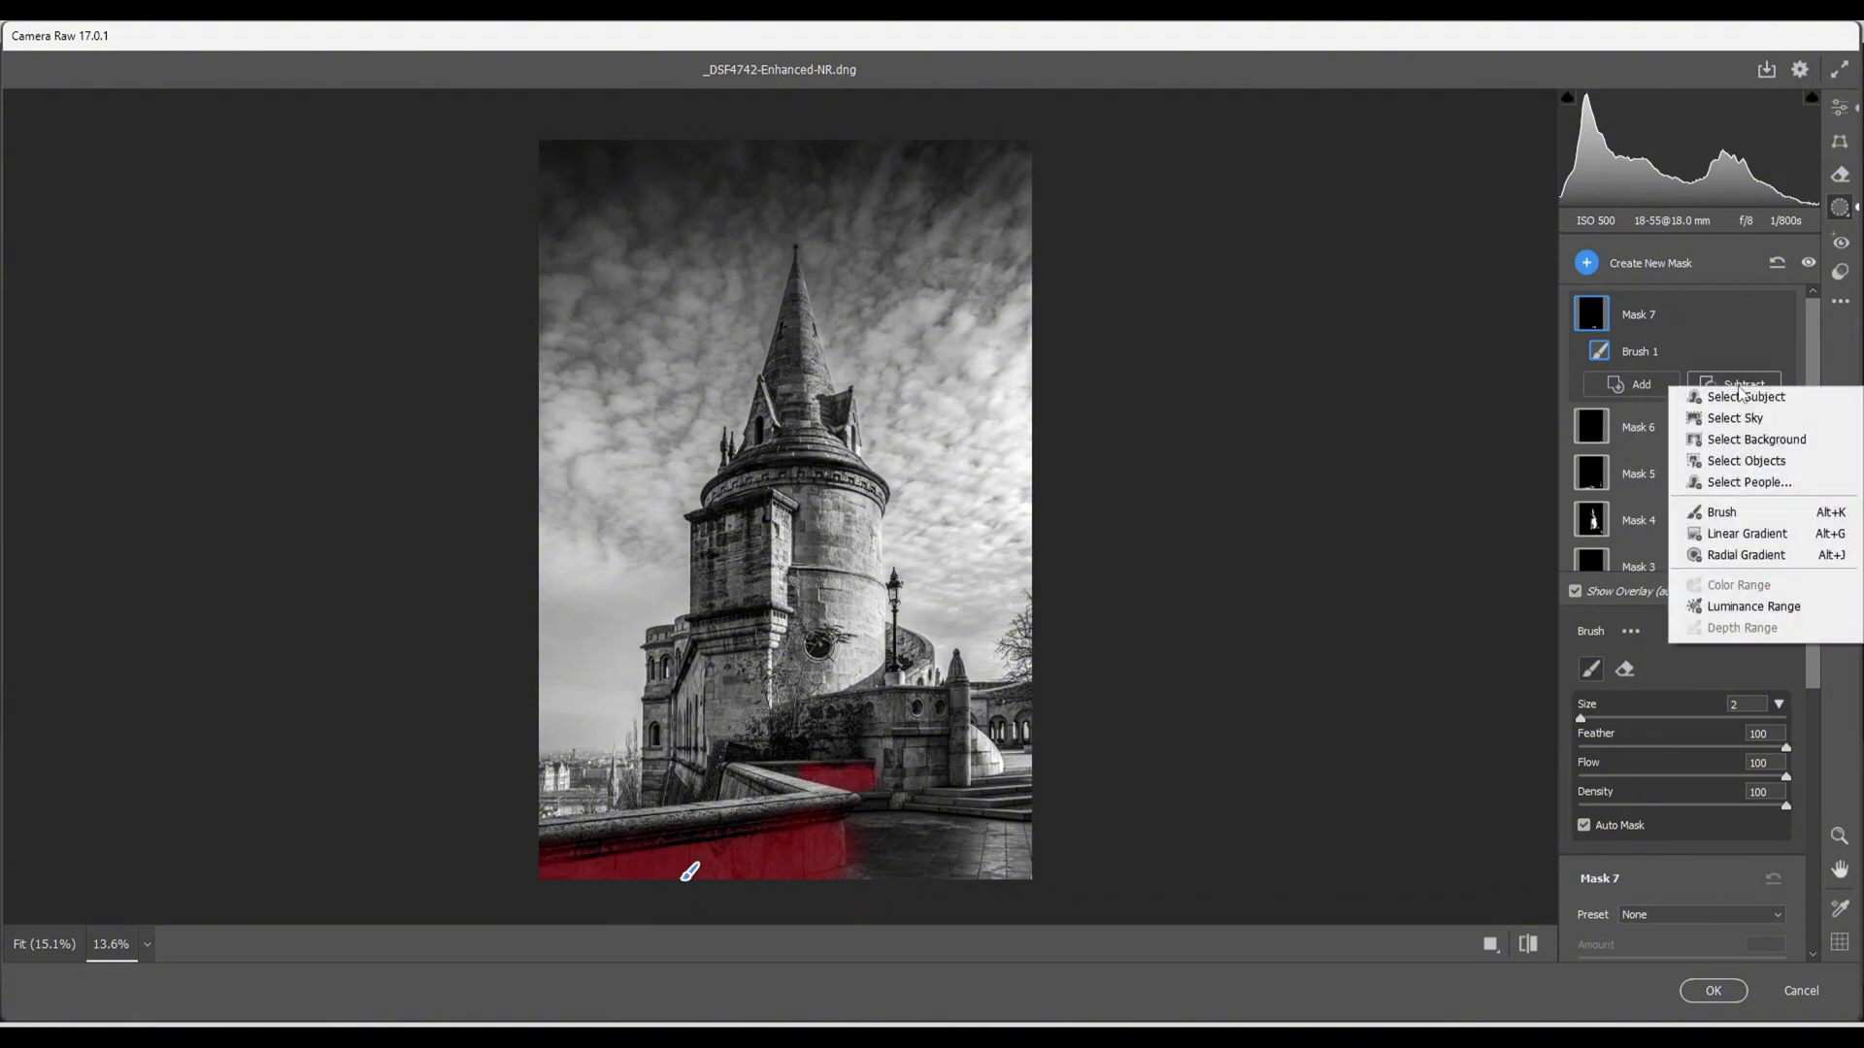
click(1727, 517)
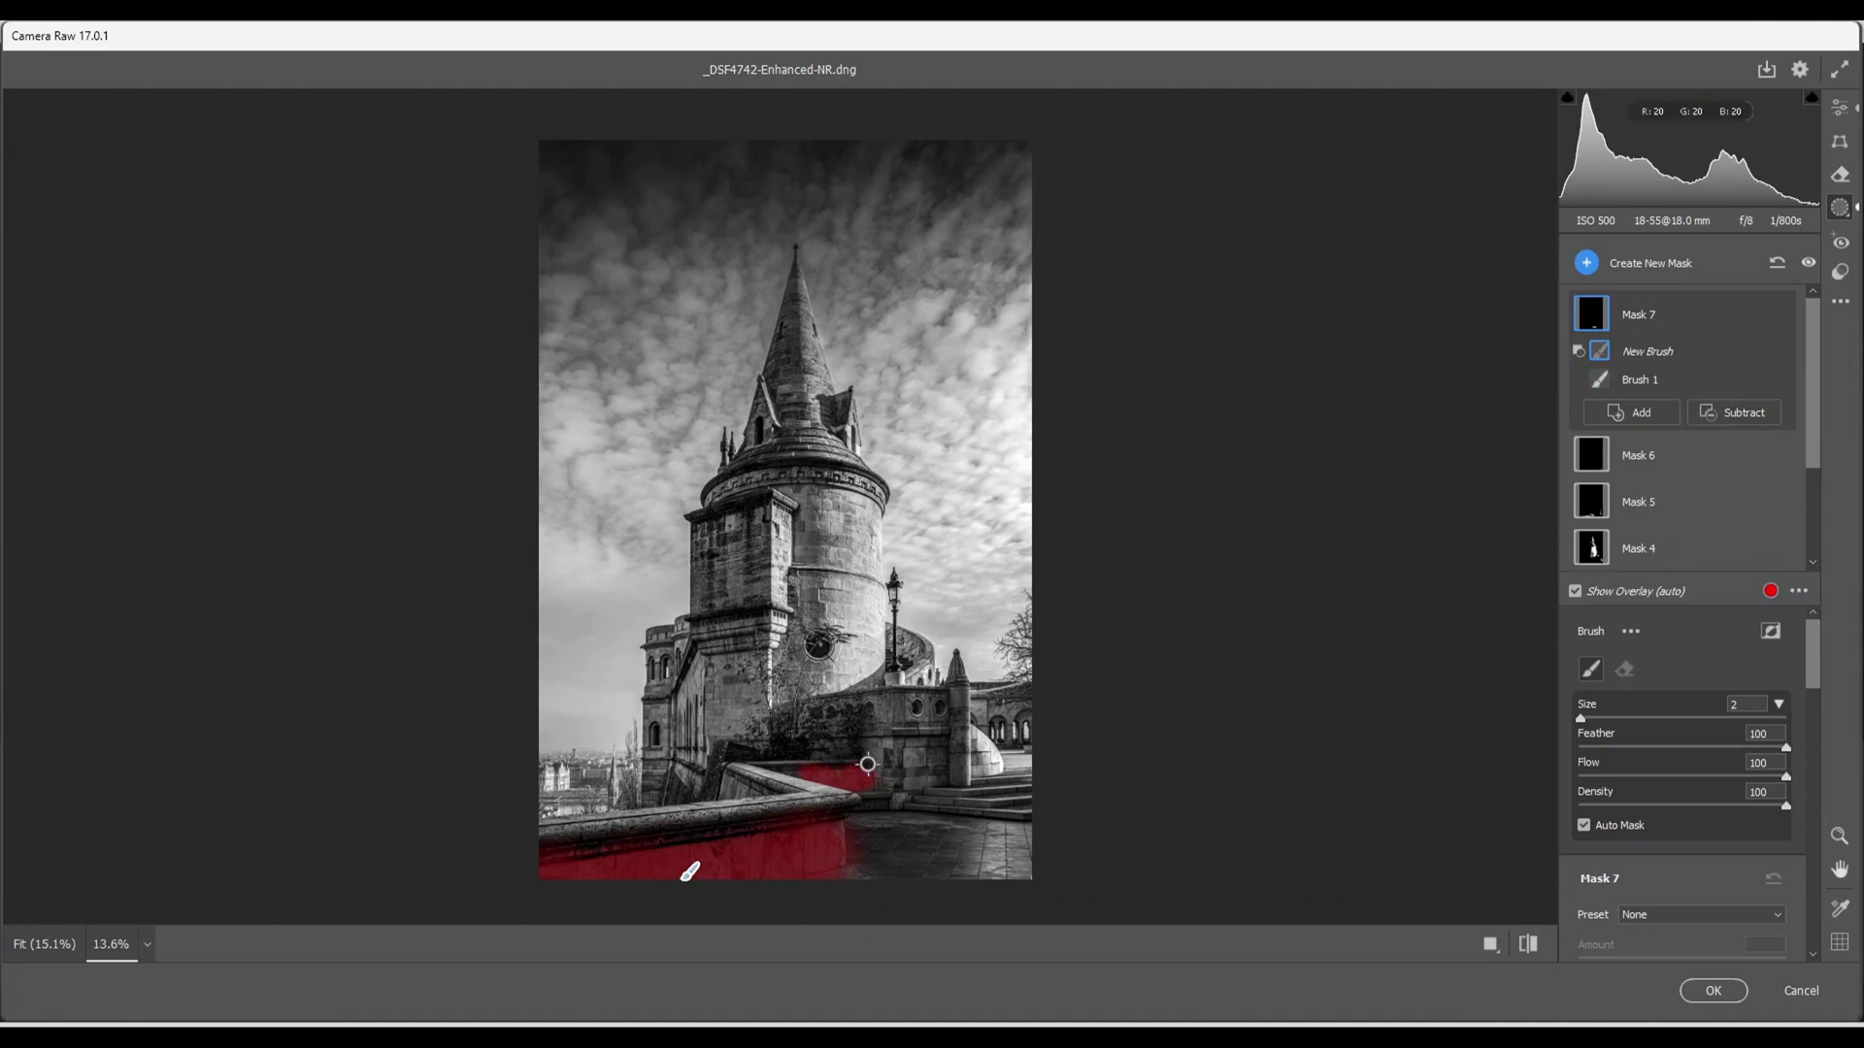
drag(817, 765, 869, 767)
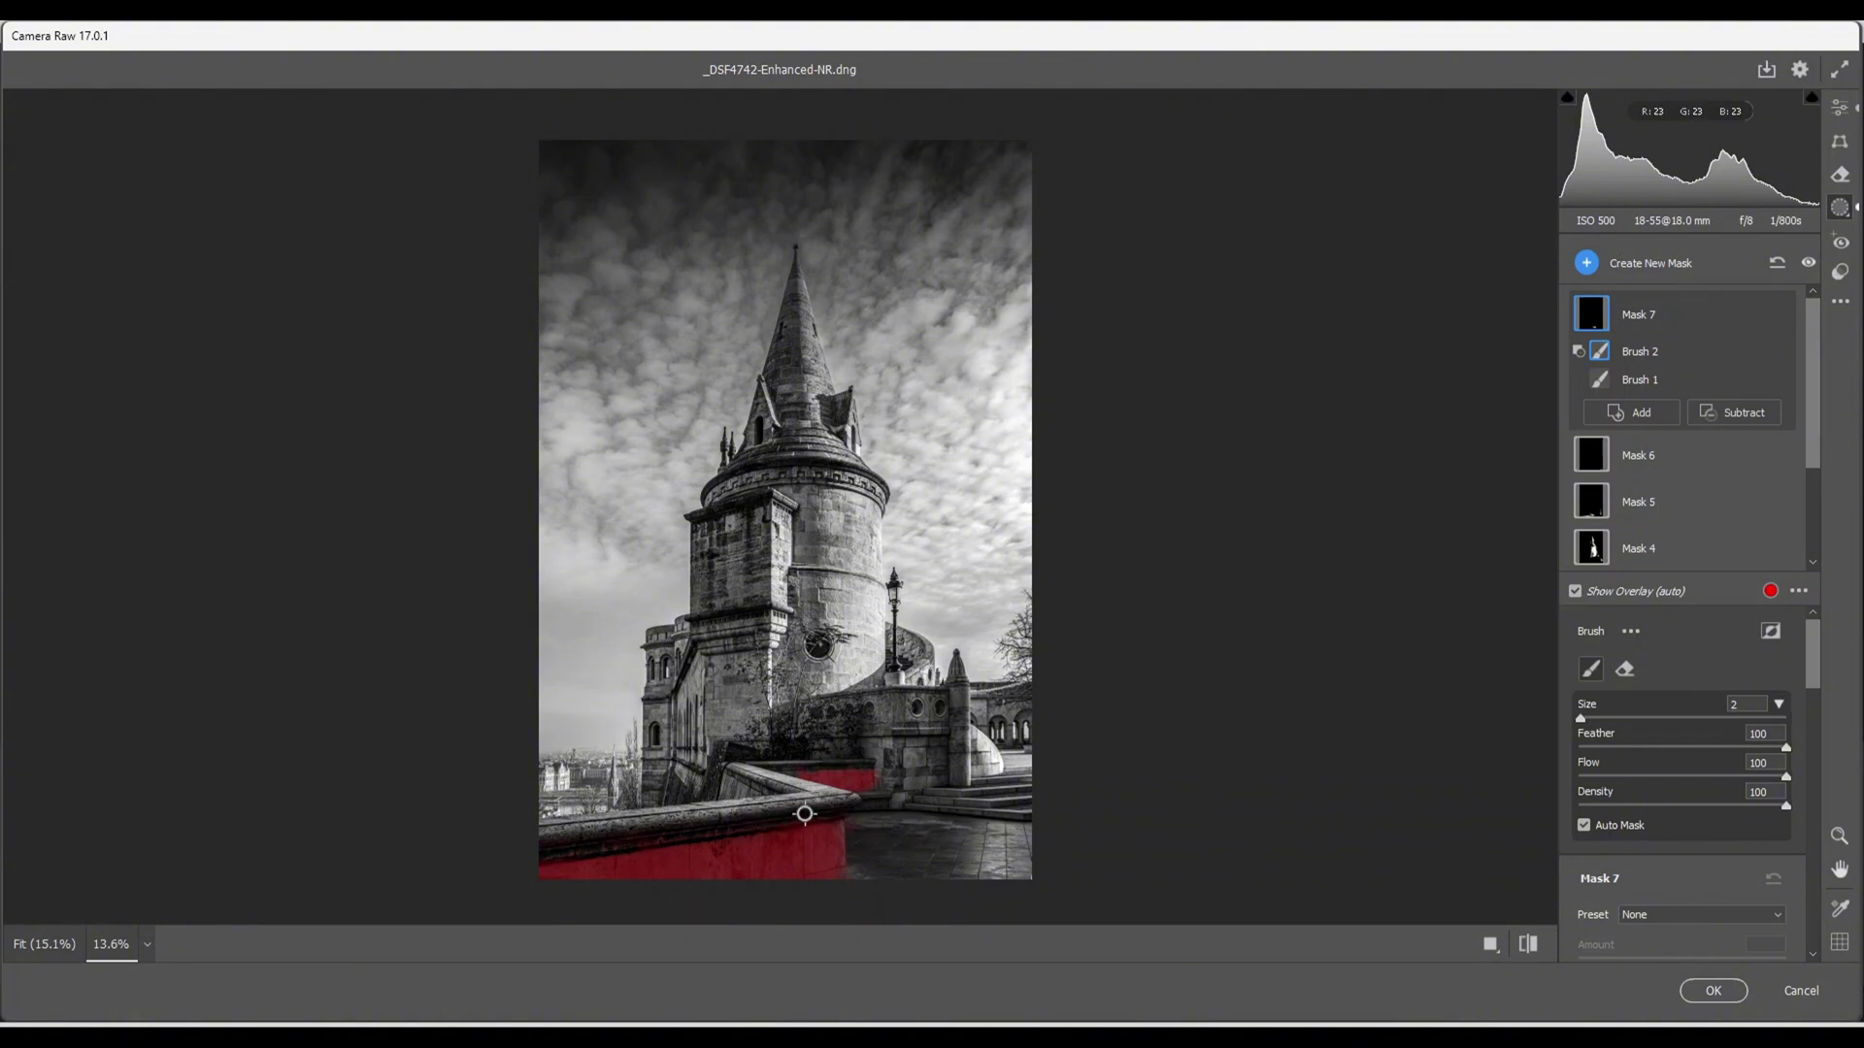
scroll(1669, 806, down, 3)
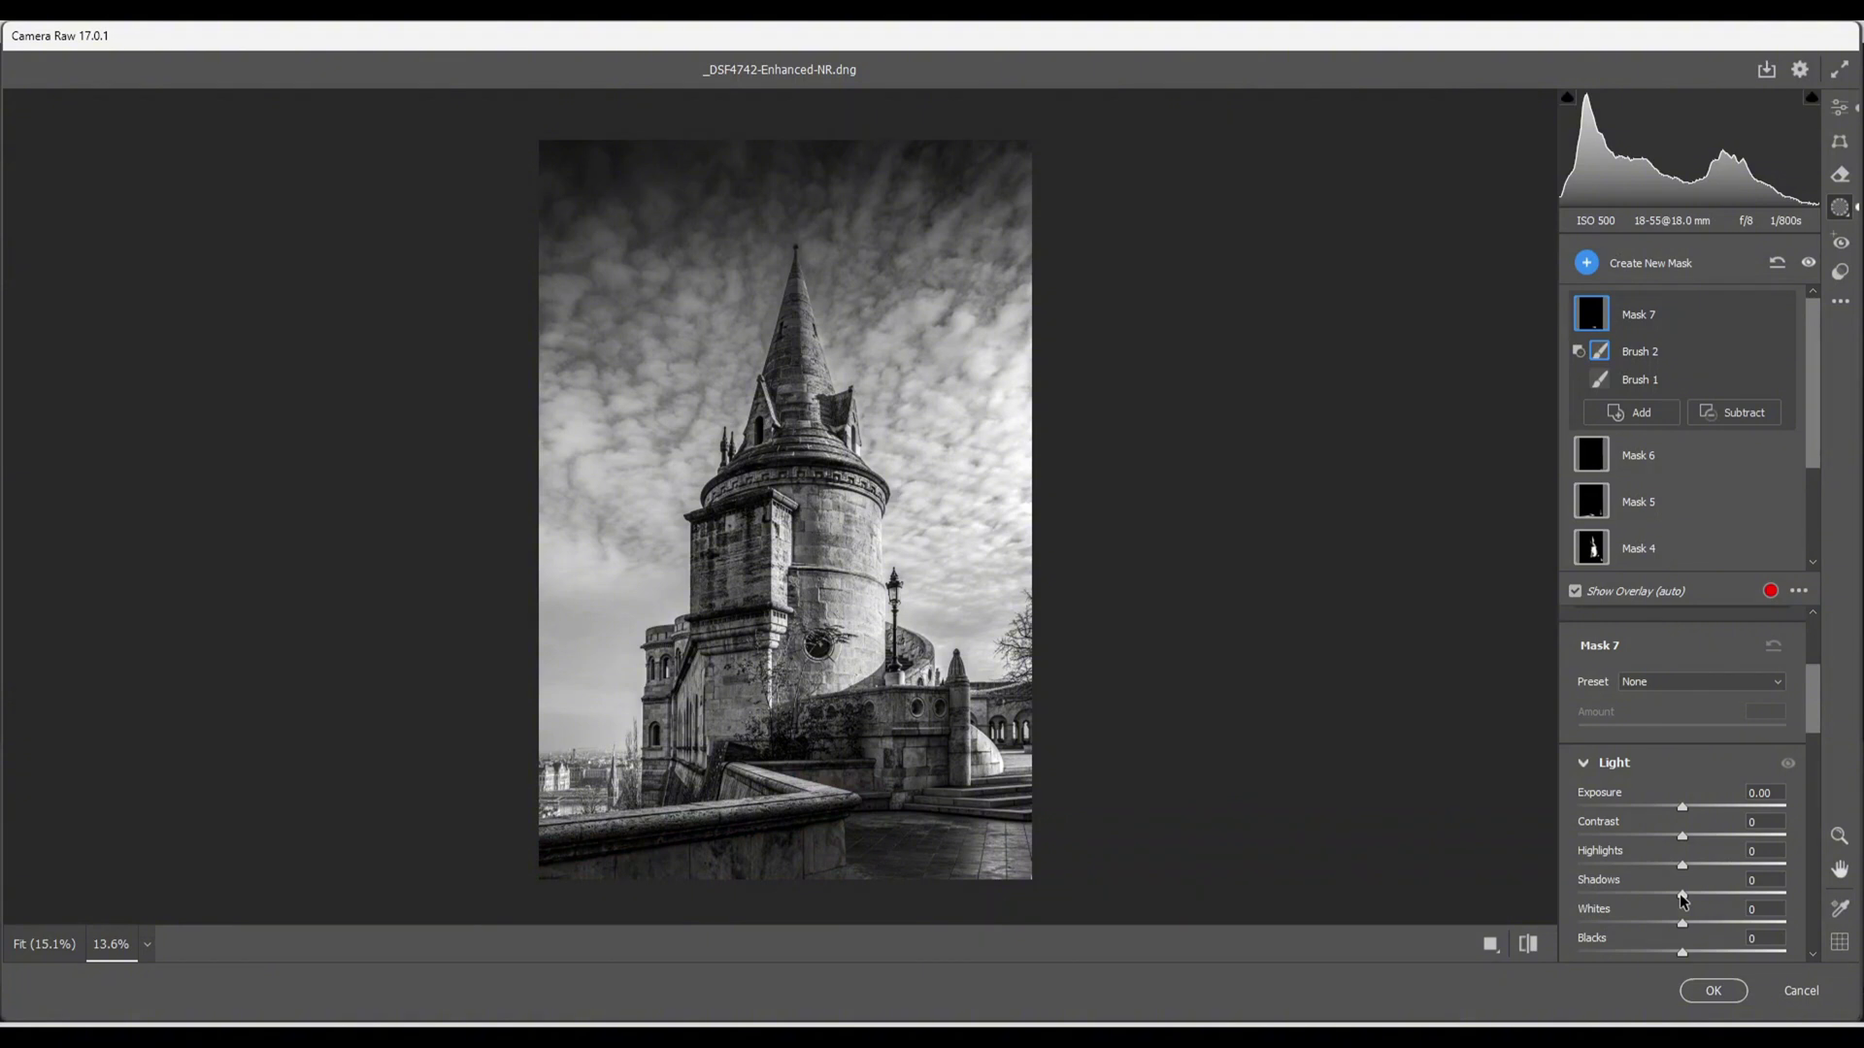
drag(1681, 894, 1703, 900)
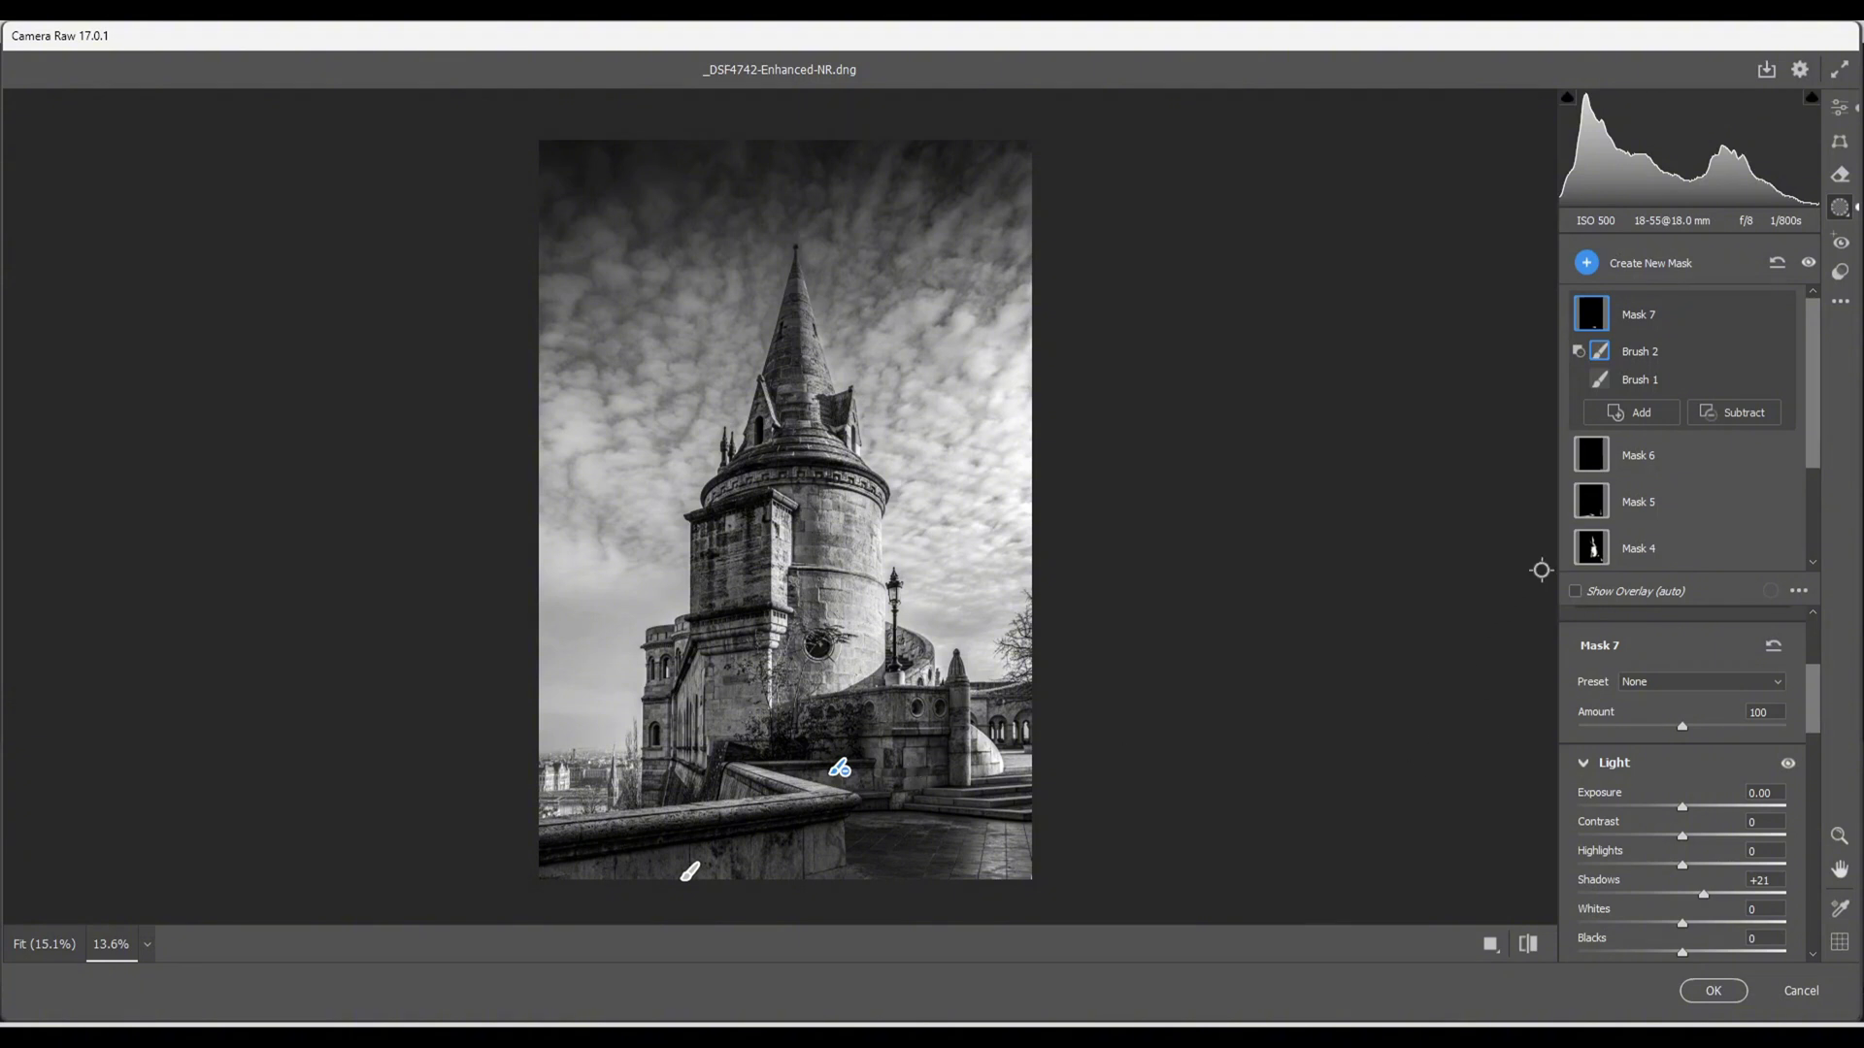
- Brush a new mask at size 7 over the tower's shaded left side and lower wing, and set its Exposure to -0.60
click(1586, 262)
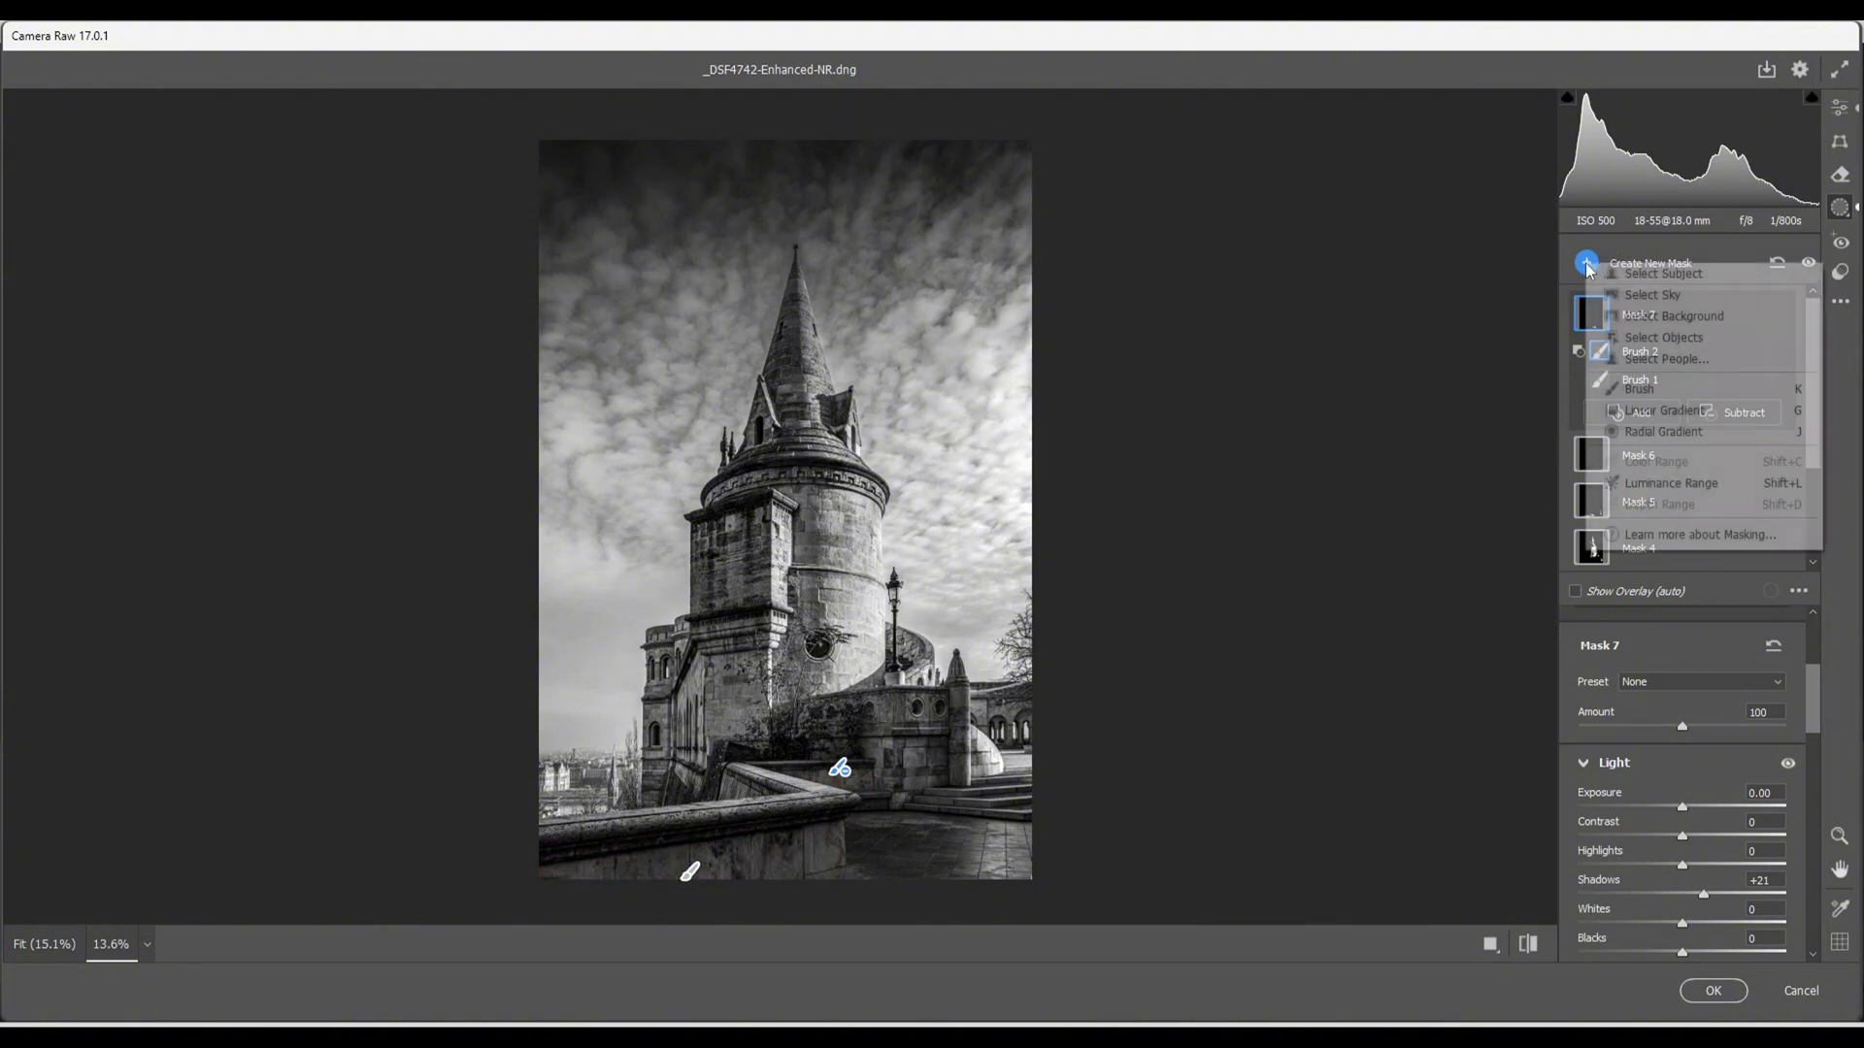
click(1648, 391)
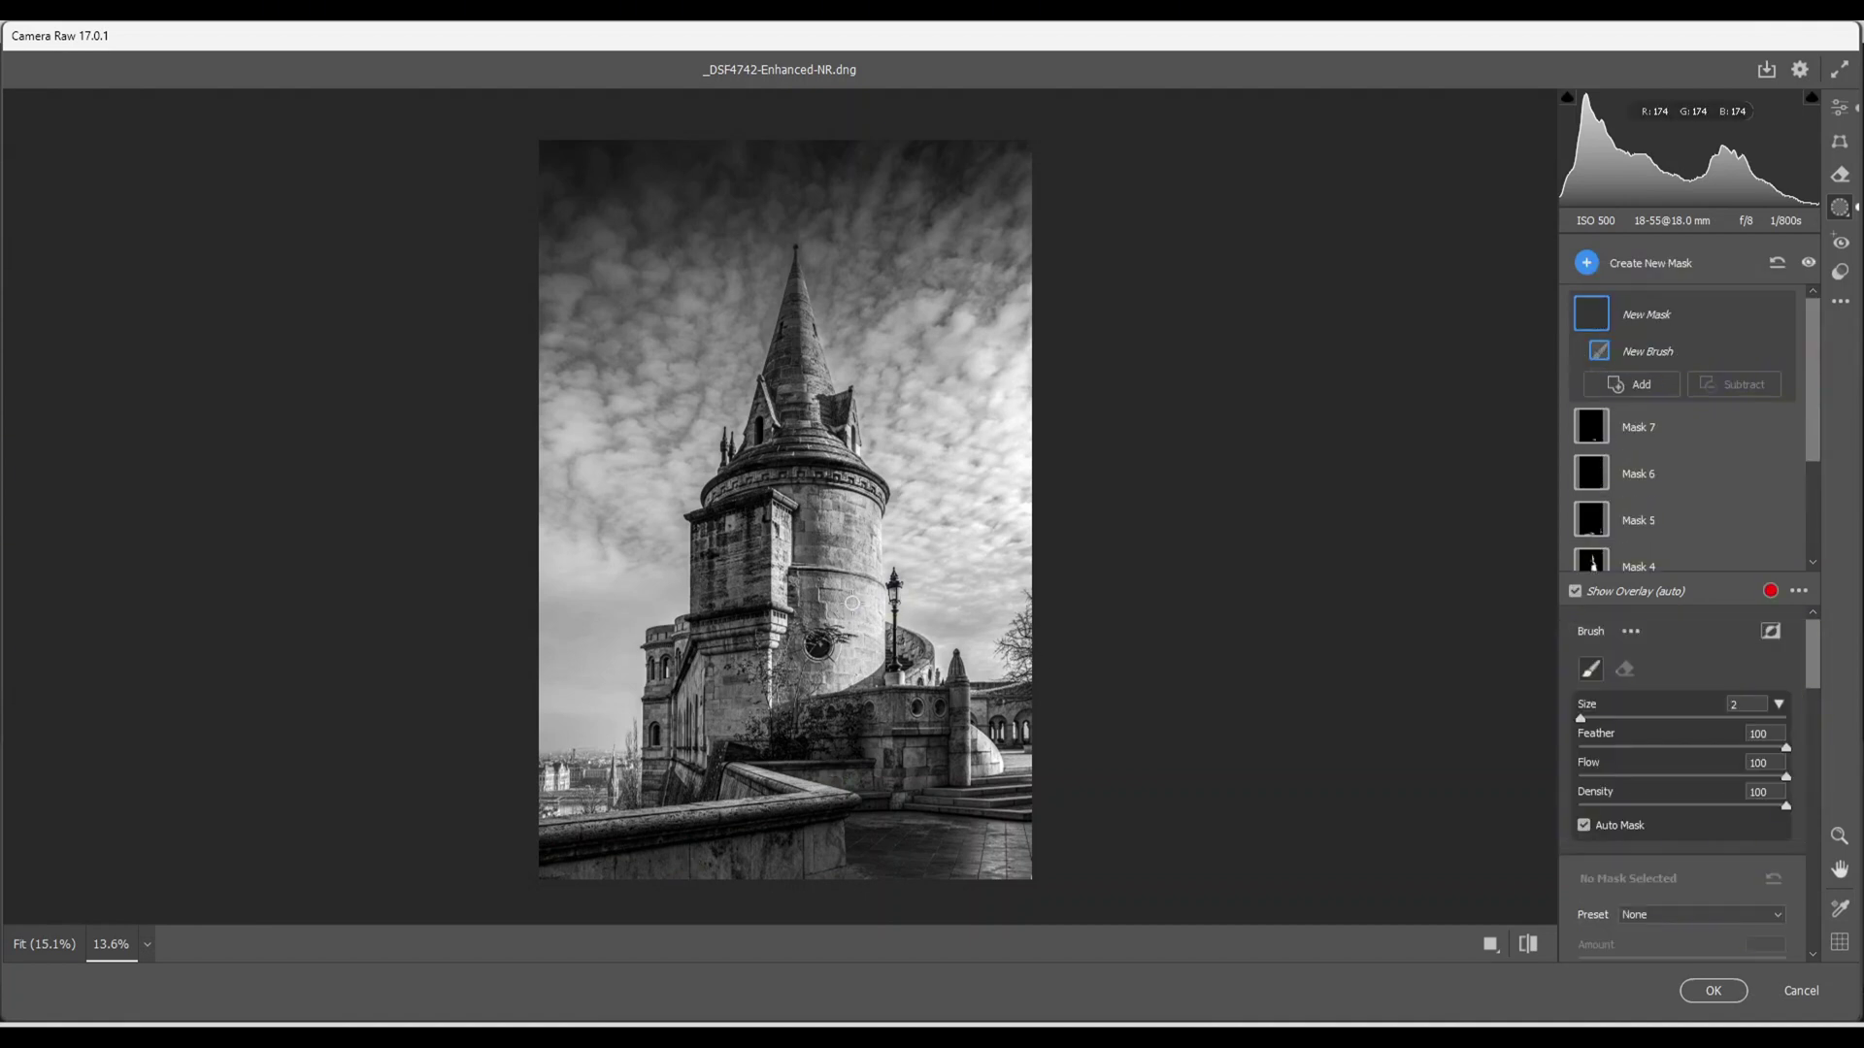
key(bracketright)
key(bracketright)
key(bracketright)
key(bracketright)
key(bracketright)
mouse_move(716, 528)
mouse_down()
mouse_move(724, 593)
mouse_move(733, 532)
mouse_move(729, 696)
mouse_move(710, 702)
mouse_move(675, 652)
mouse_move(666, 767)
mouse_move(732, 687)
mouse_move(738, 646)
mouse_move(744, 707)
mouse_move(724, 586)
mouse_up()
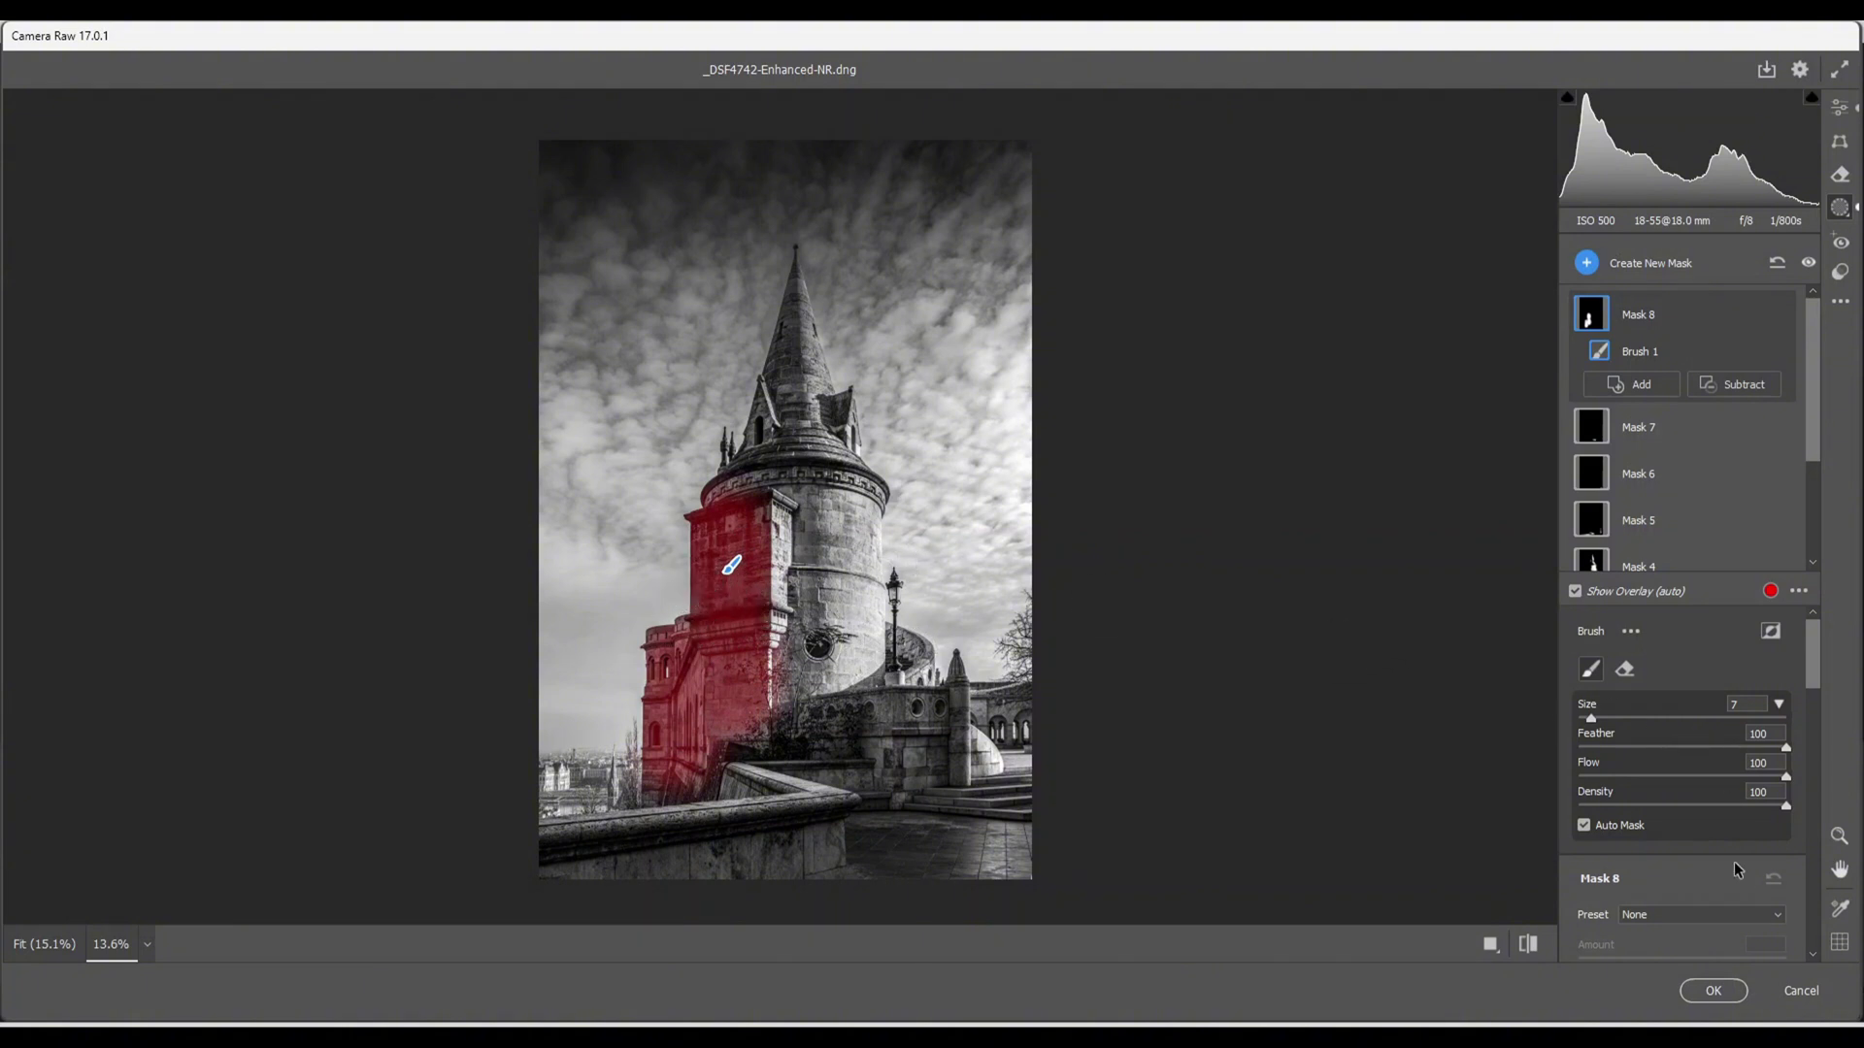
scroll(1746, 844, down, 3)
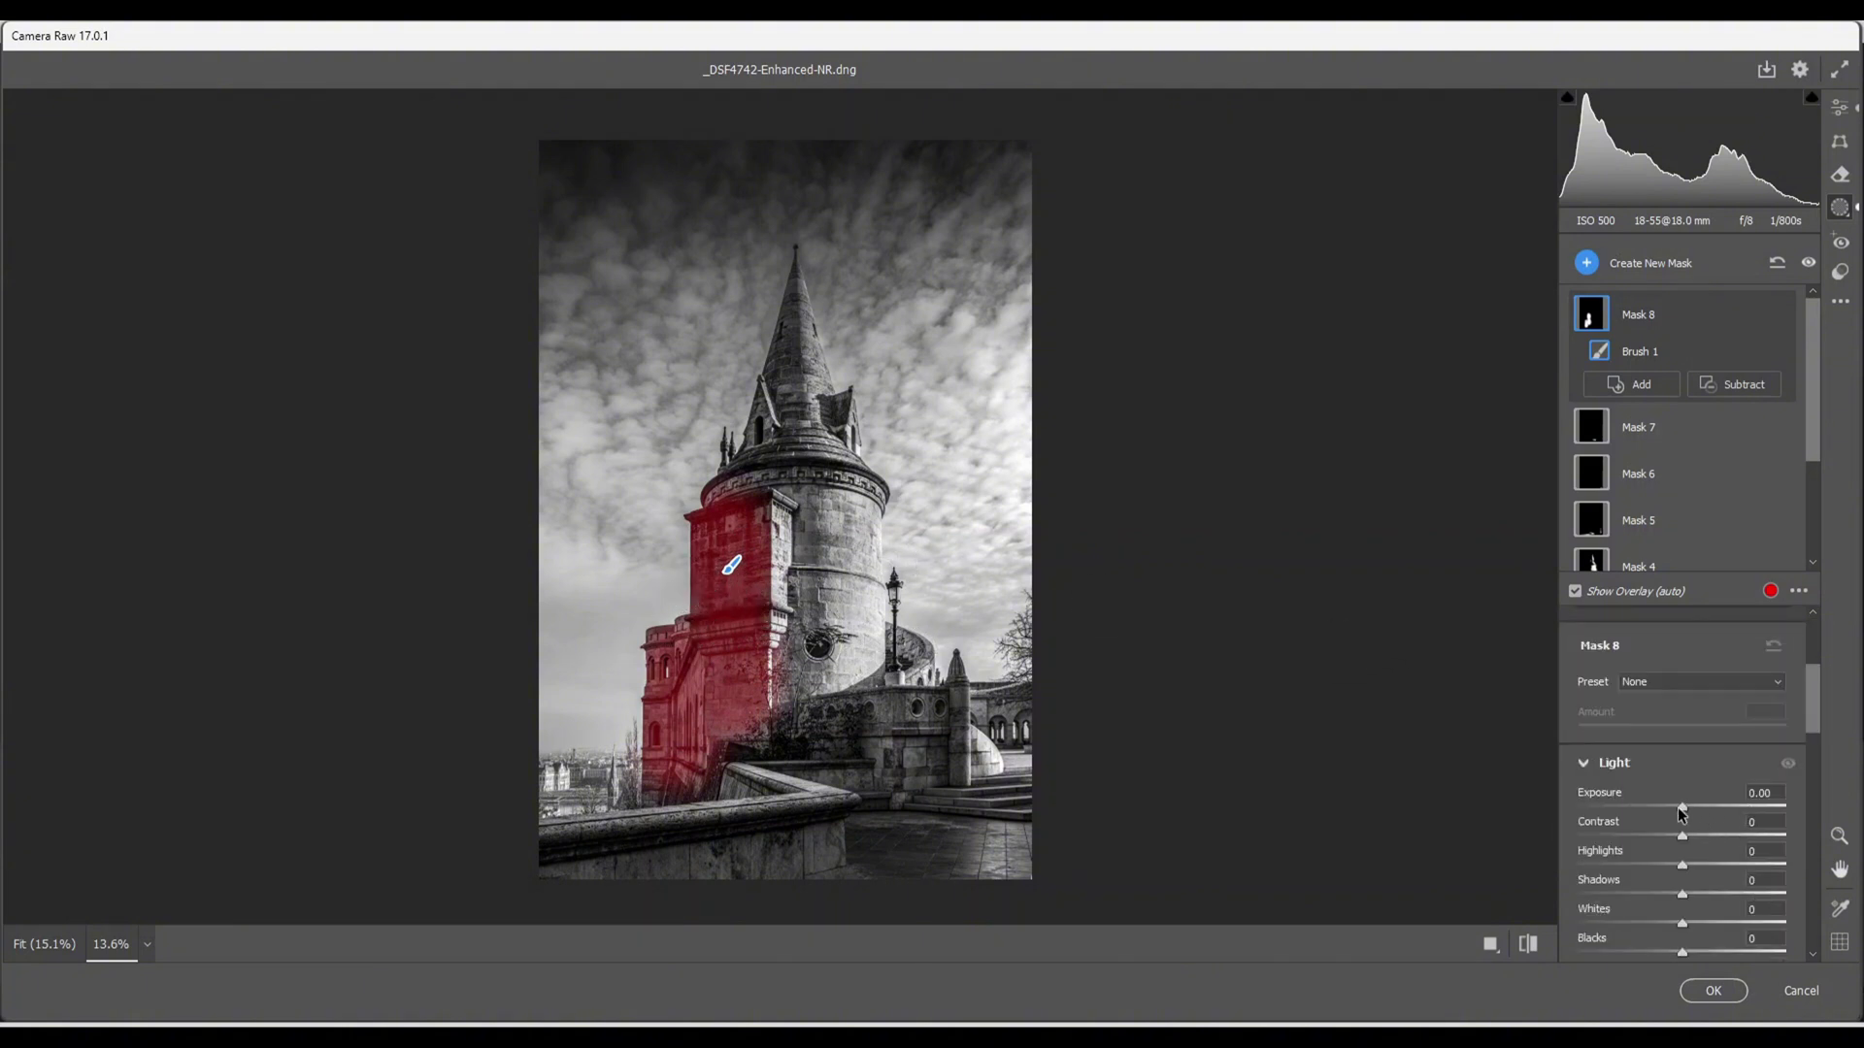
drag(1681, 808, 1668, 815)
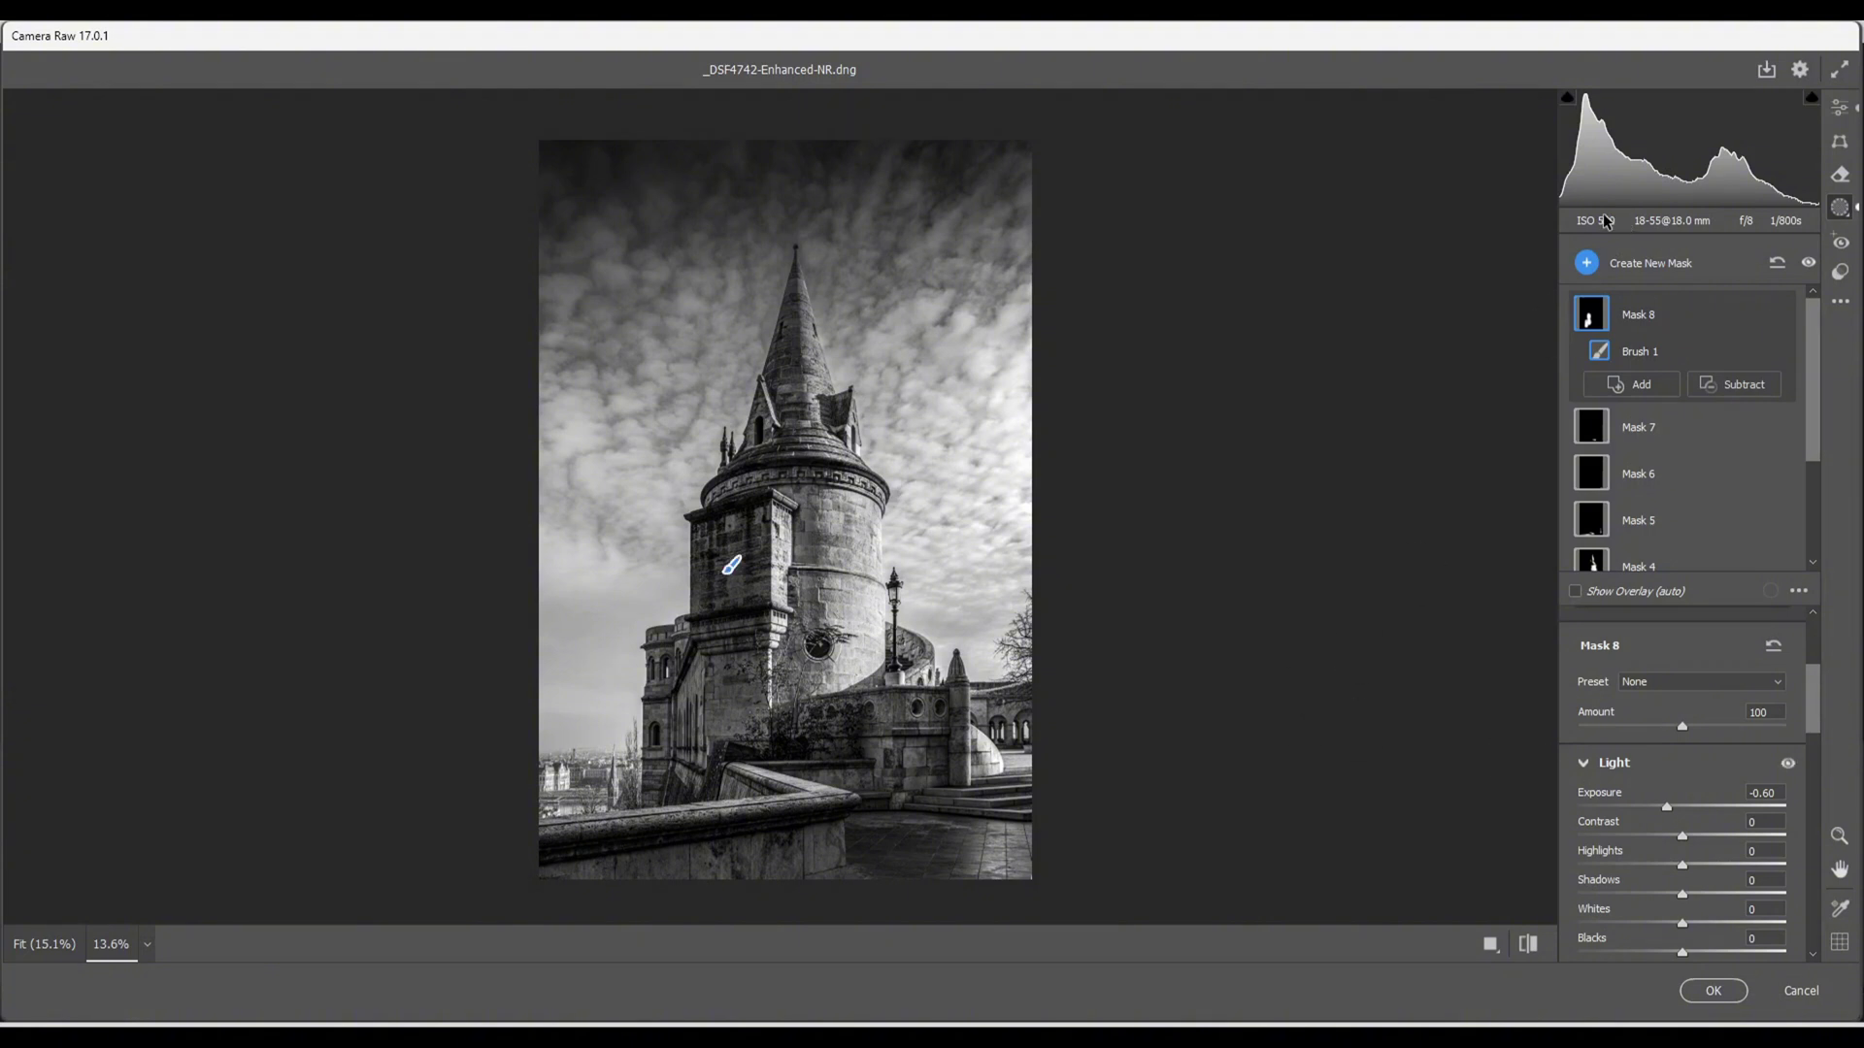
- Add a large, slightly tilted radial gradient mask over the right-hand sky, centred just beyond the photo's right edge and reaching the tower
click(1587, 262)
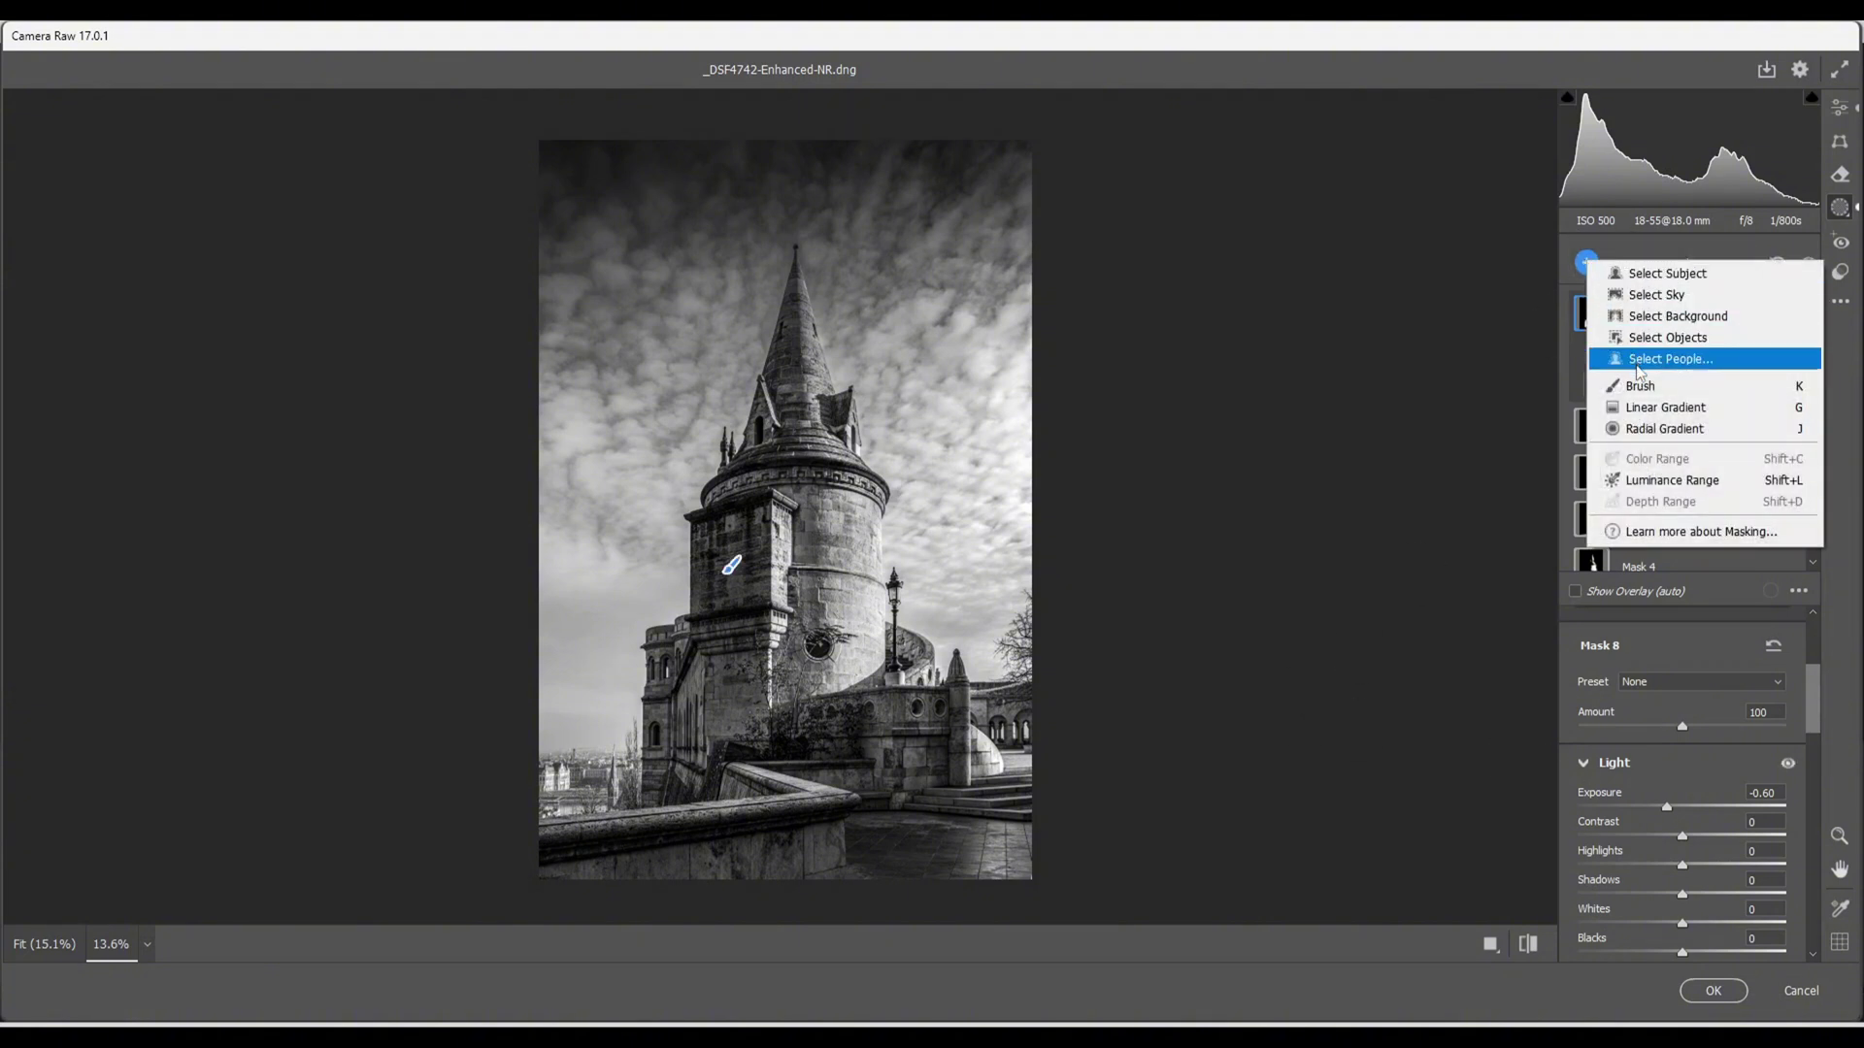
click(1643, 434)
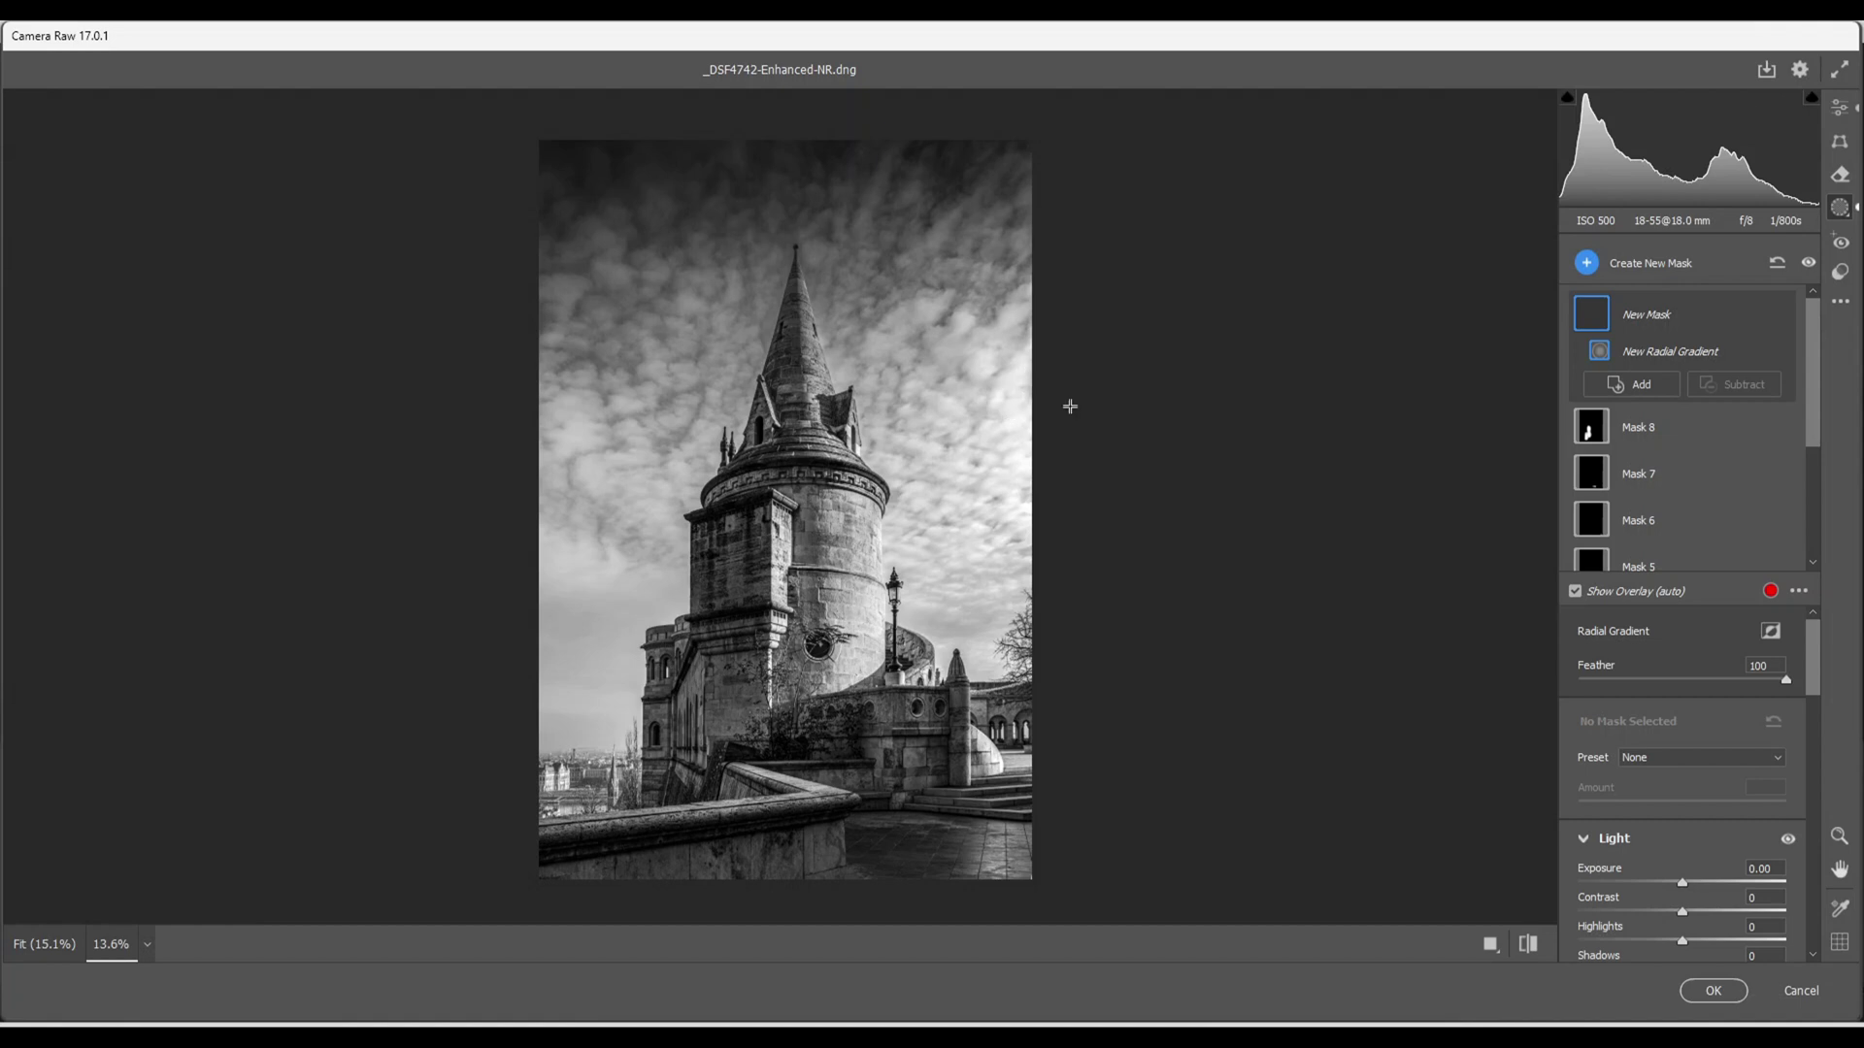
drag(1041, 406, 1124, 620)
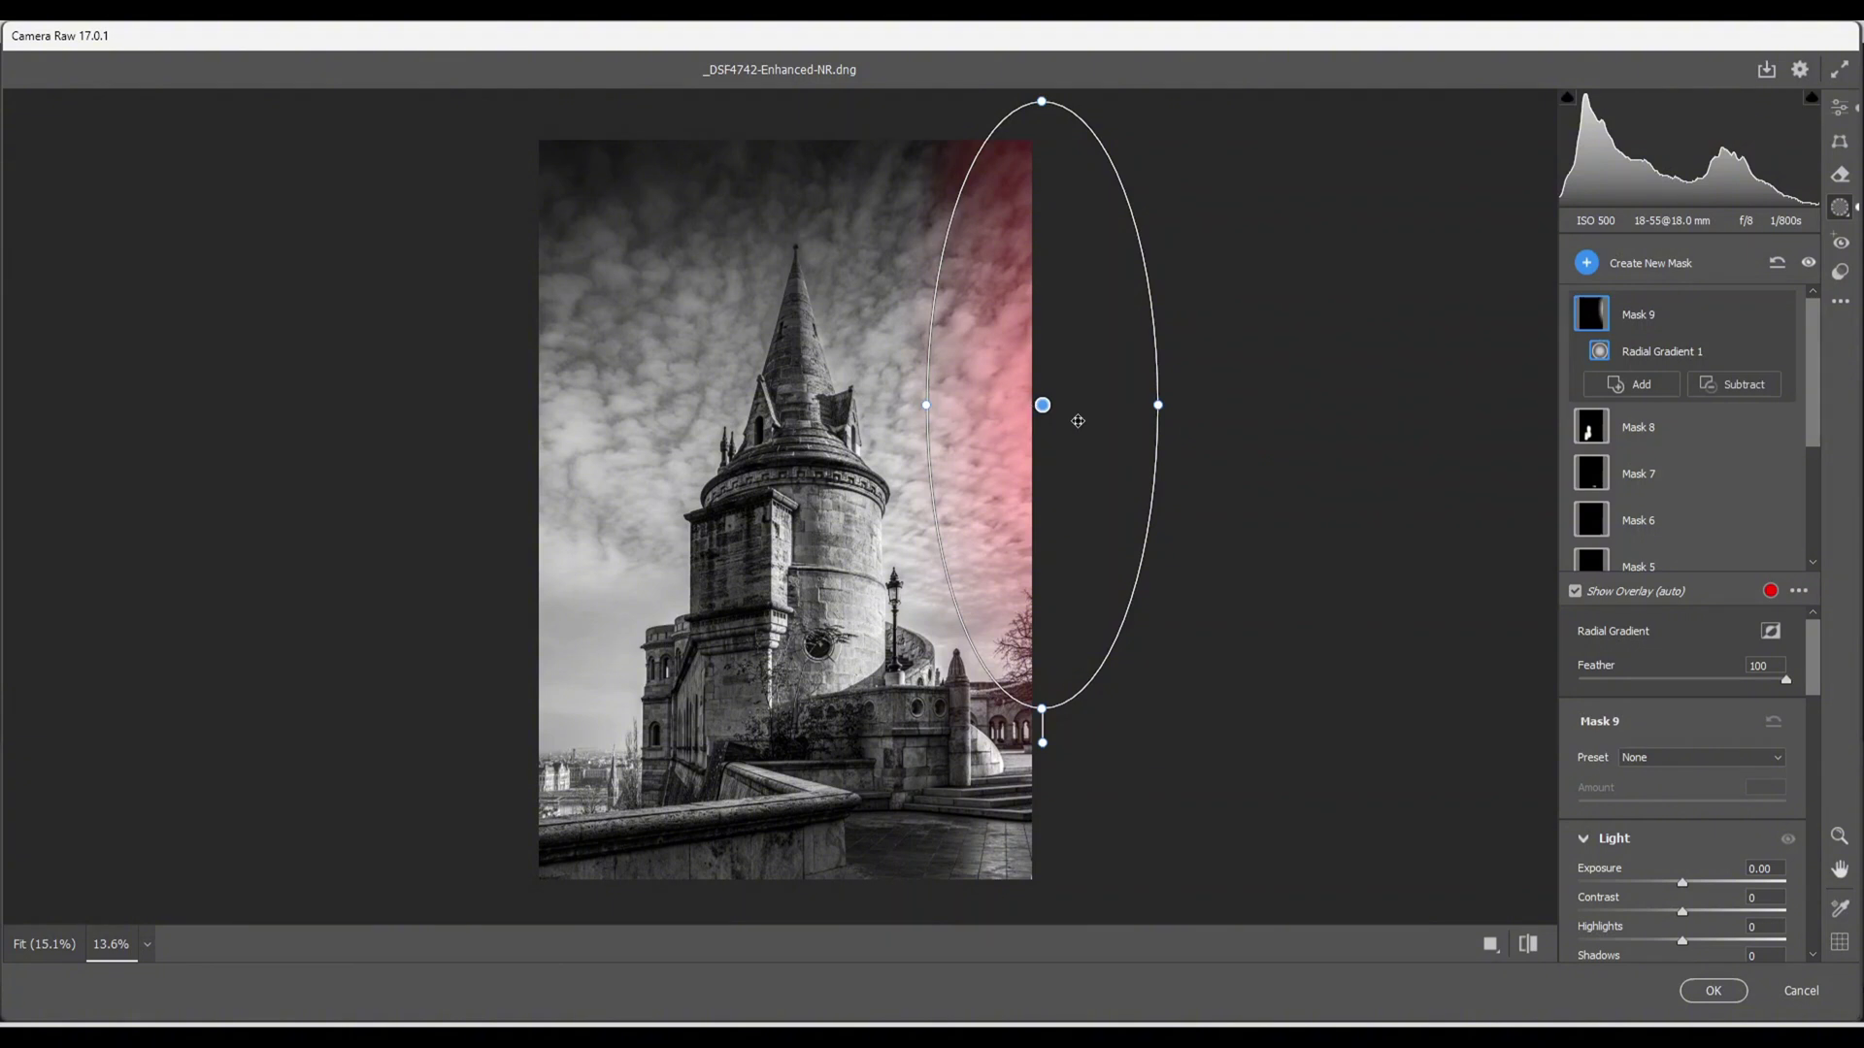
drag(1043, 405, 1064, 418)
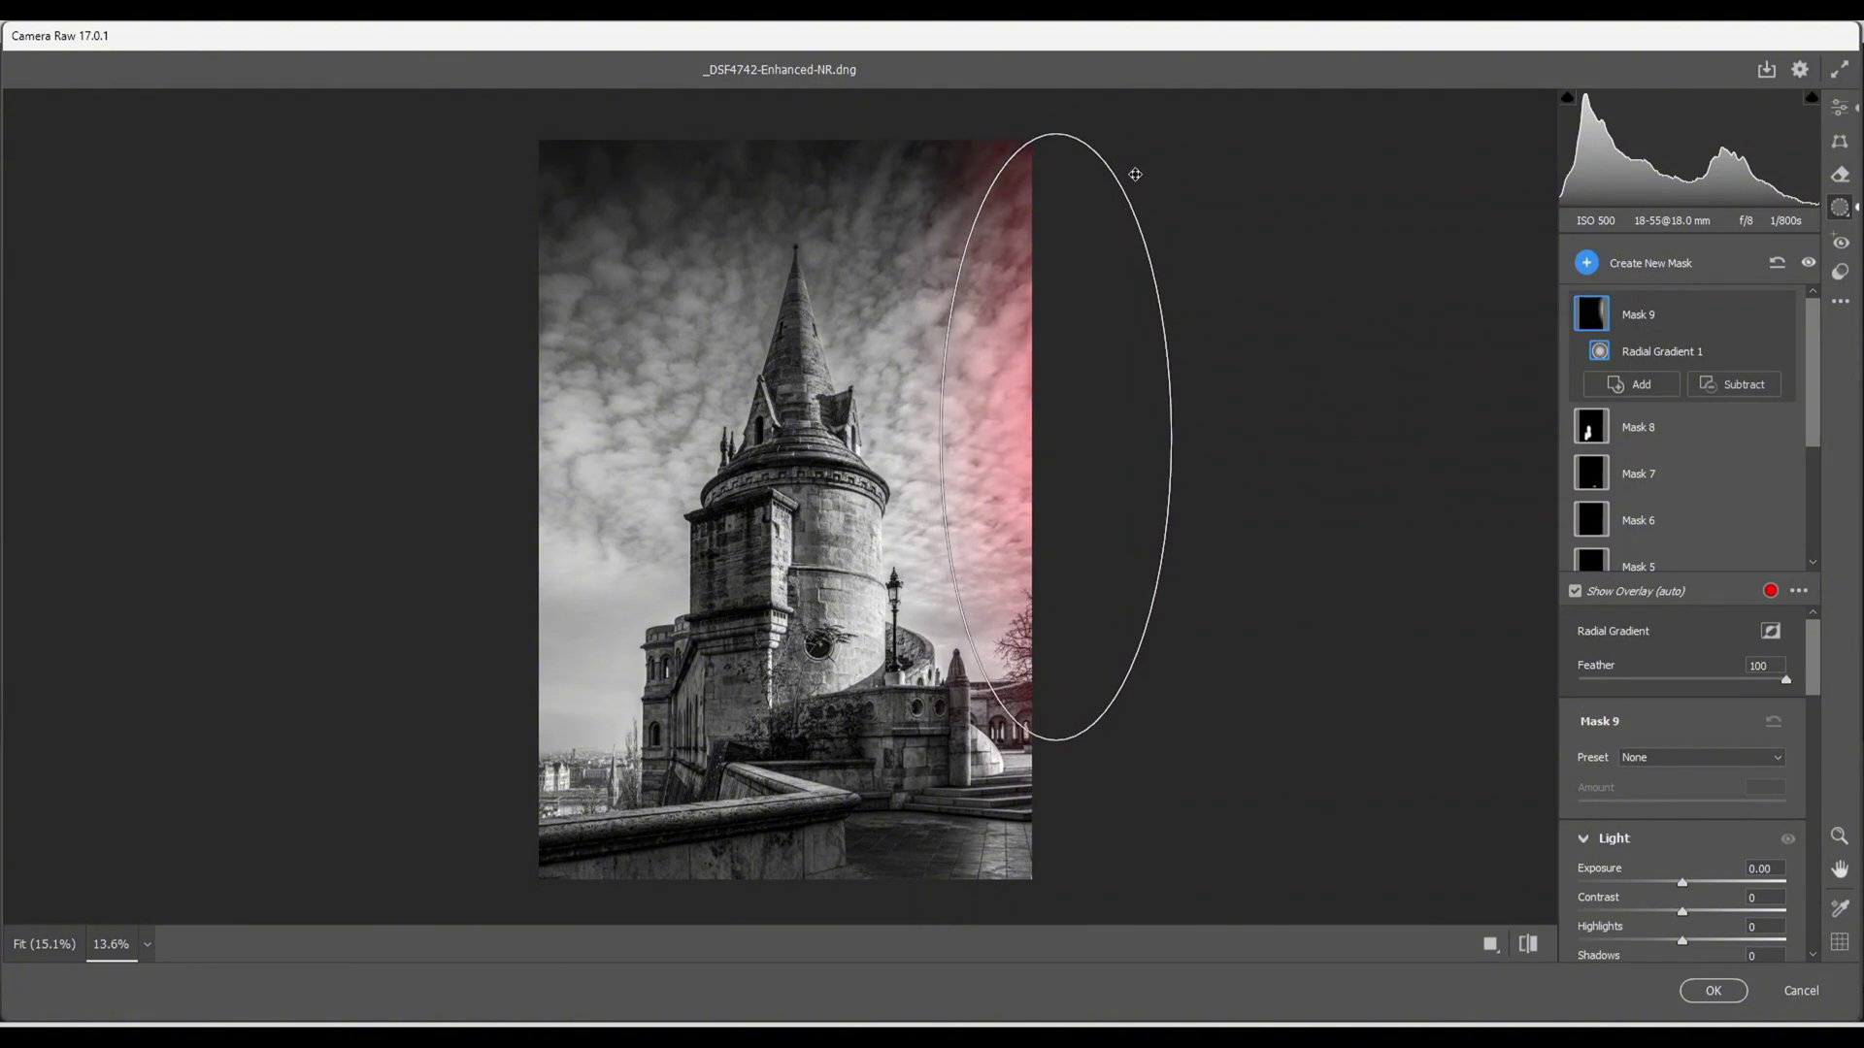
drag(1123, 158, 1099, 143)
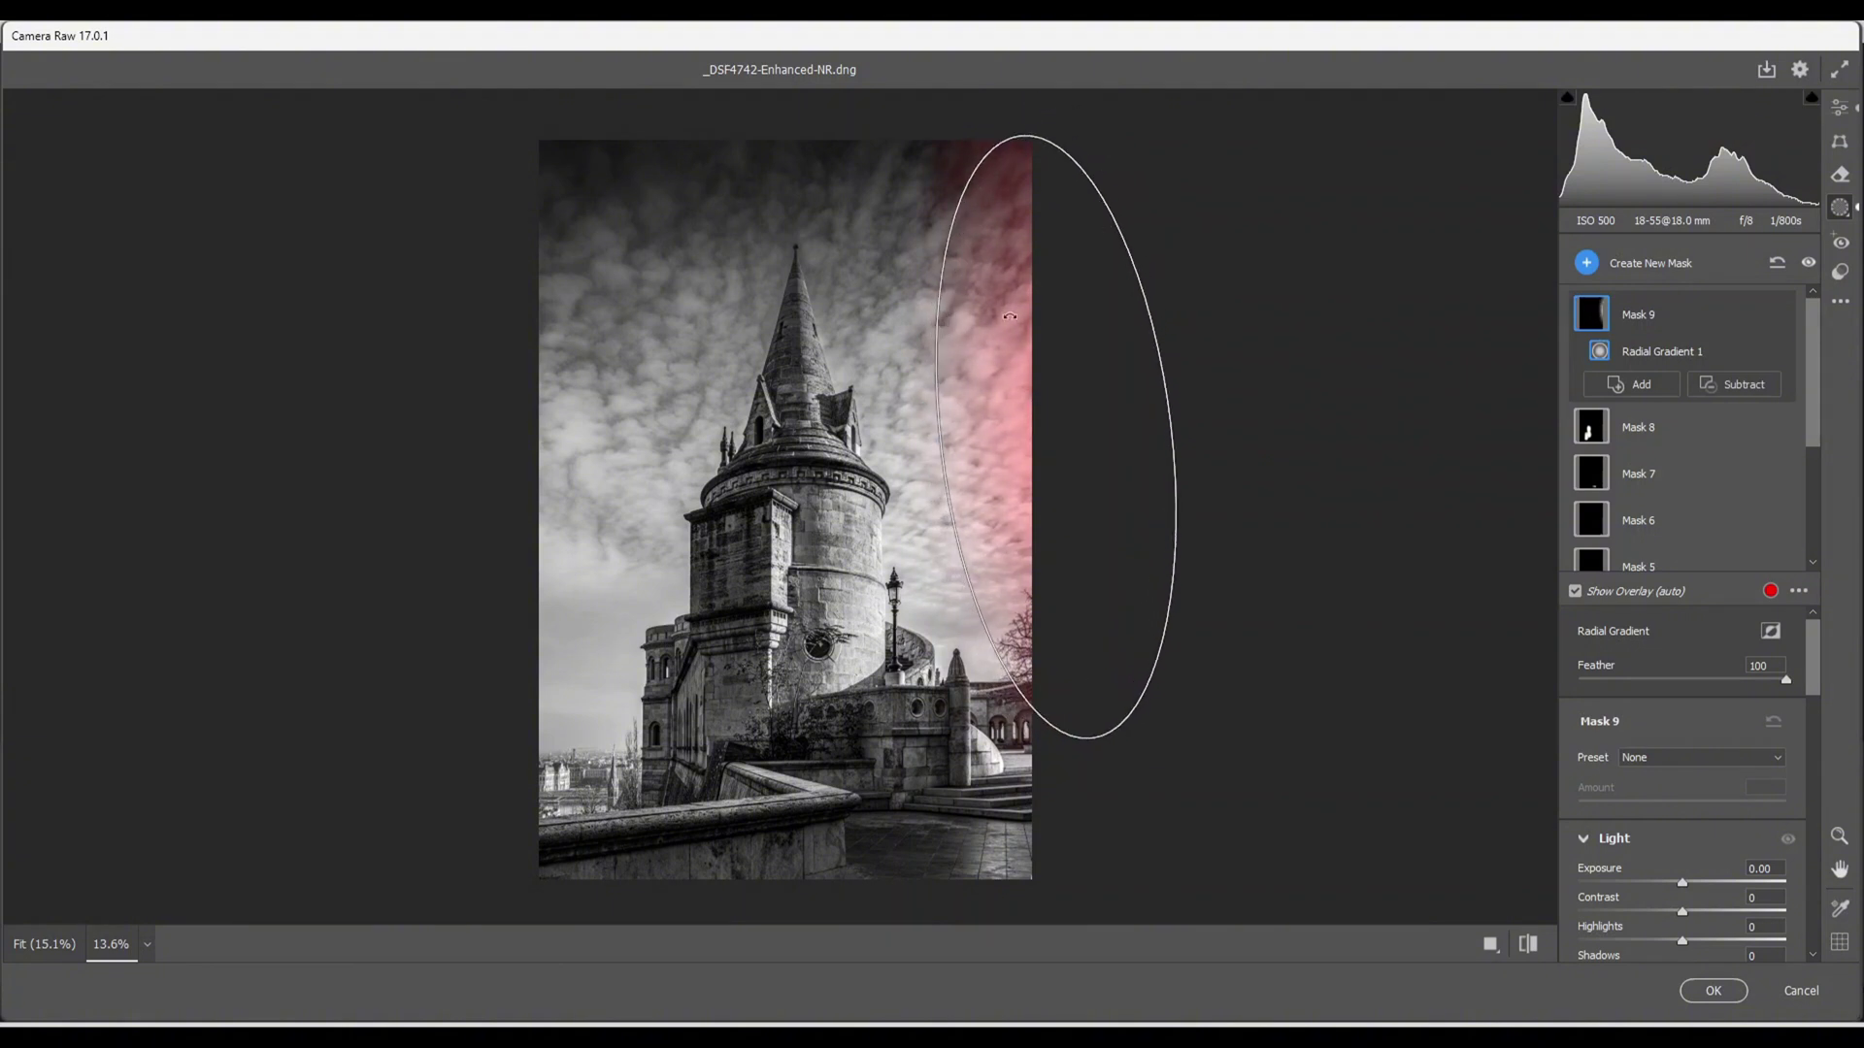
drag(1009, 317, 1010, 316)
drag(934, 450, 812, 471)
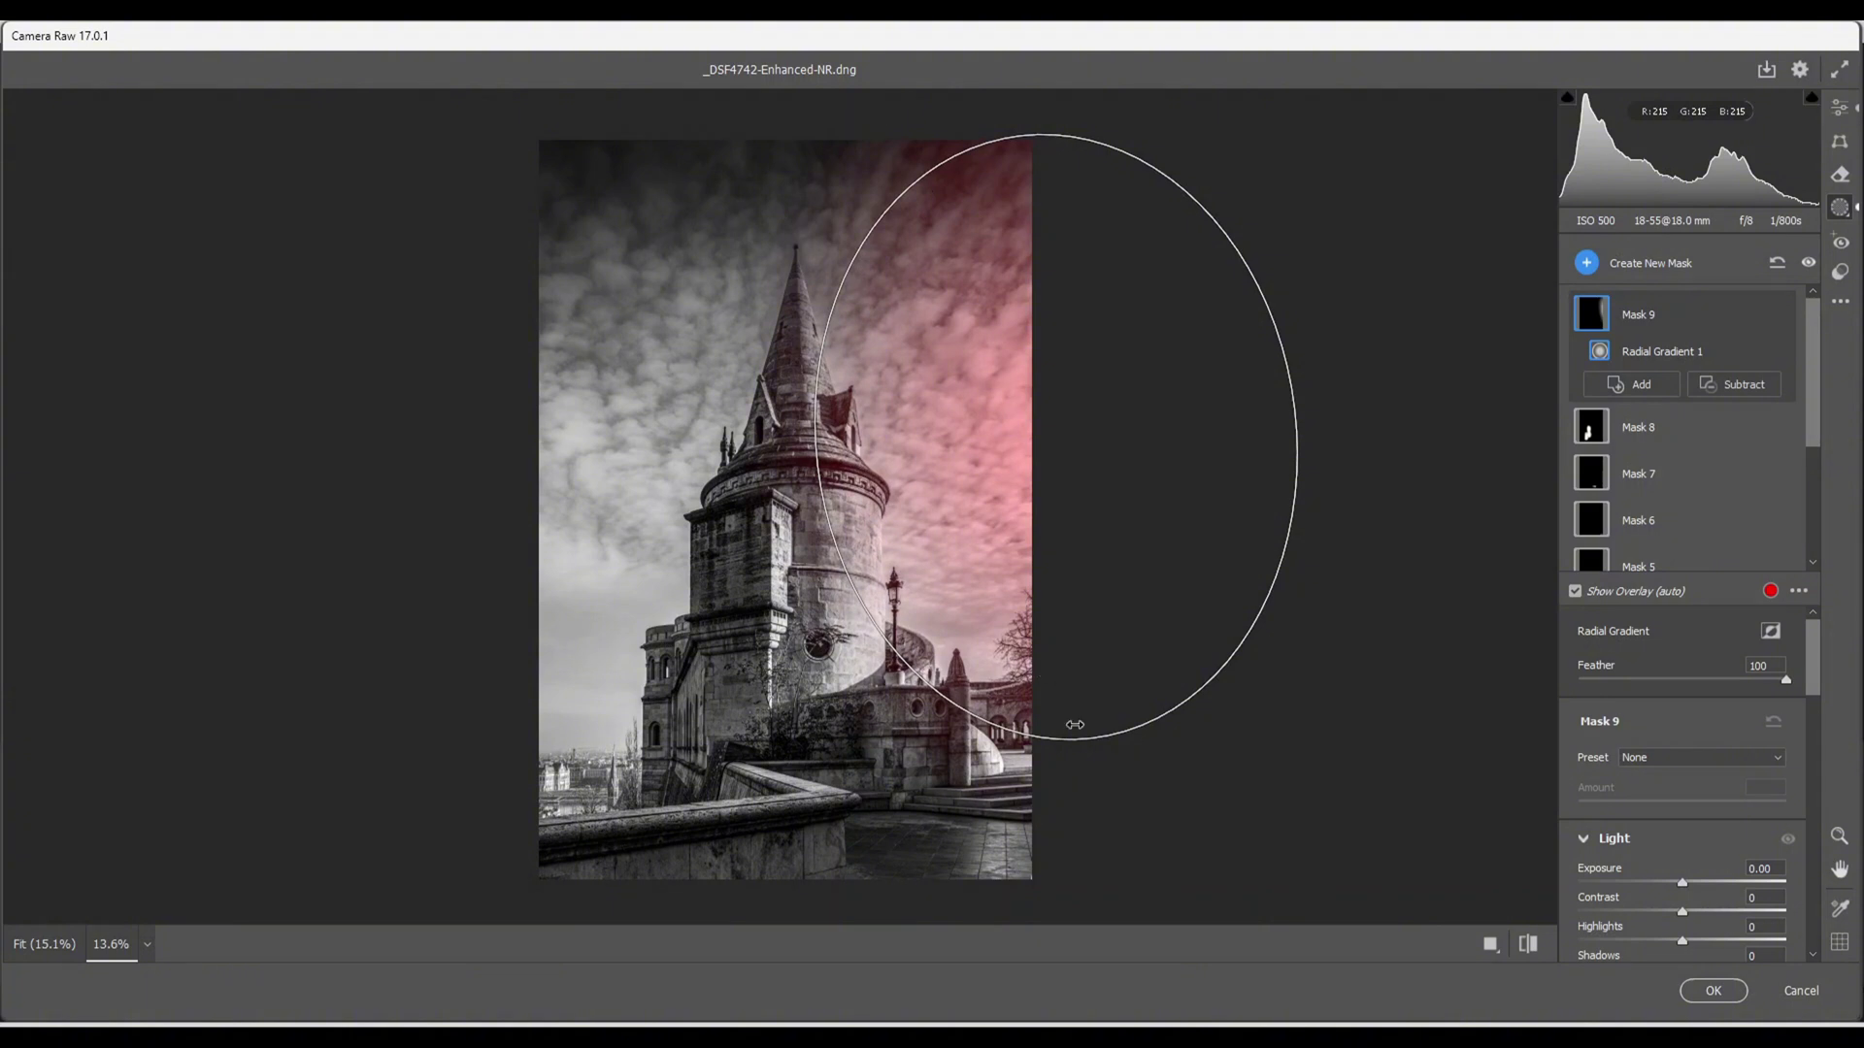
drag(1095, 738, 1103, 777)
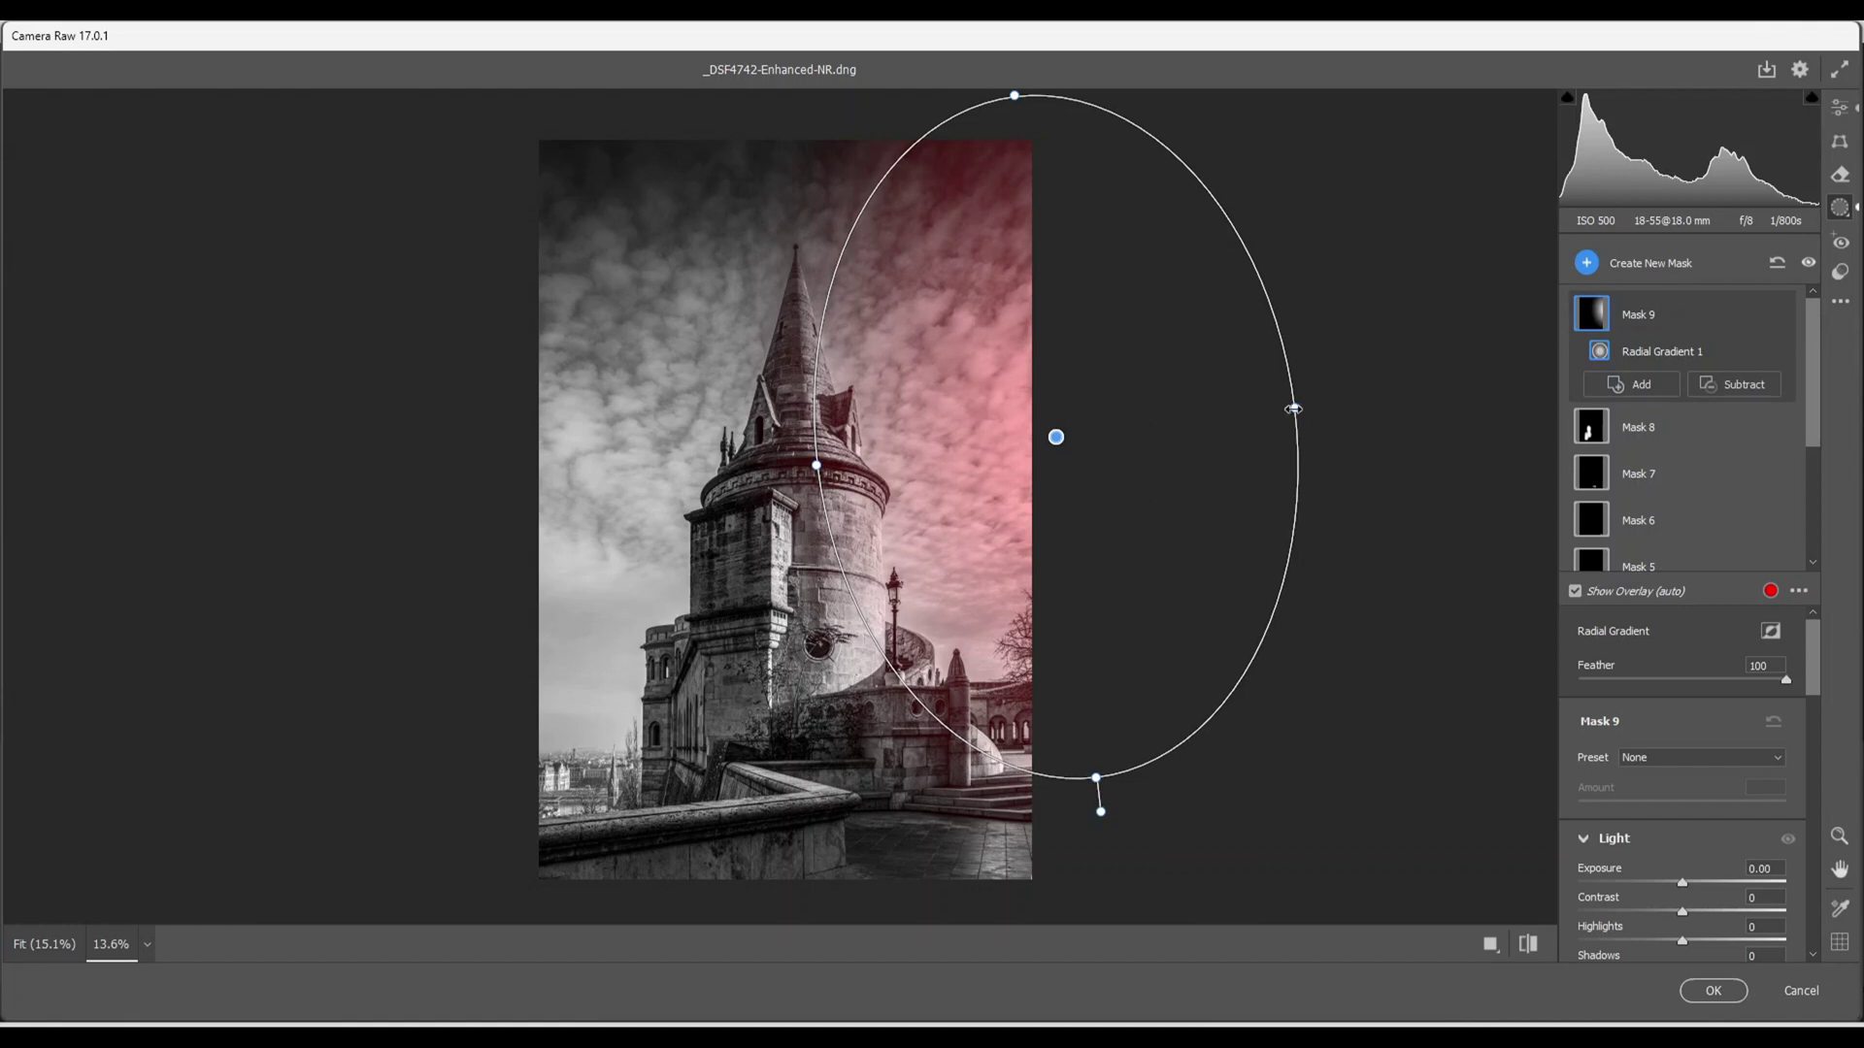
drag(1297, 410, 1287, 410)
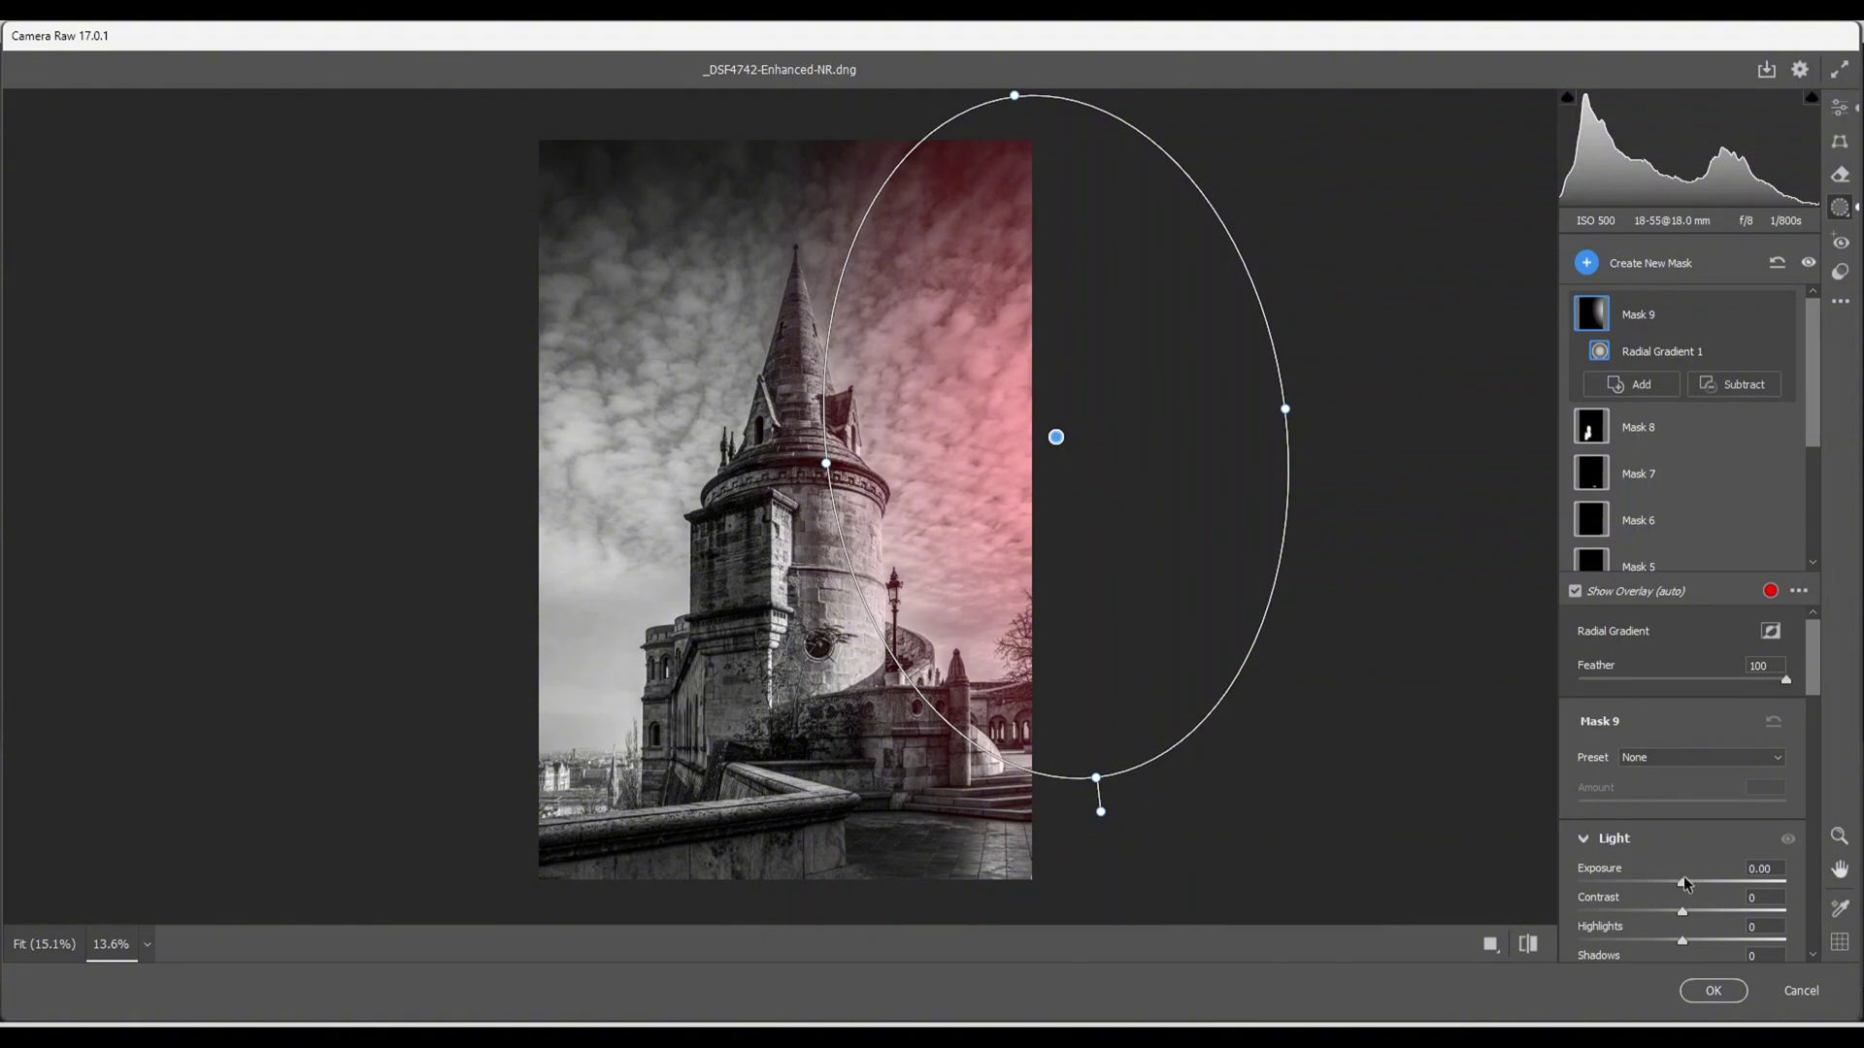
- Set the right-hand sky mask's Exposure to +0.20 and Dehaze to -49
drag(1683, 881, 1689, 882)
scroll(1687, 872, down, 2)
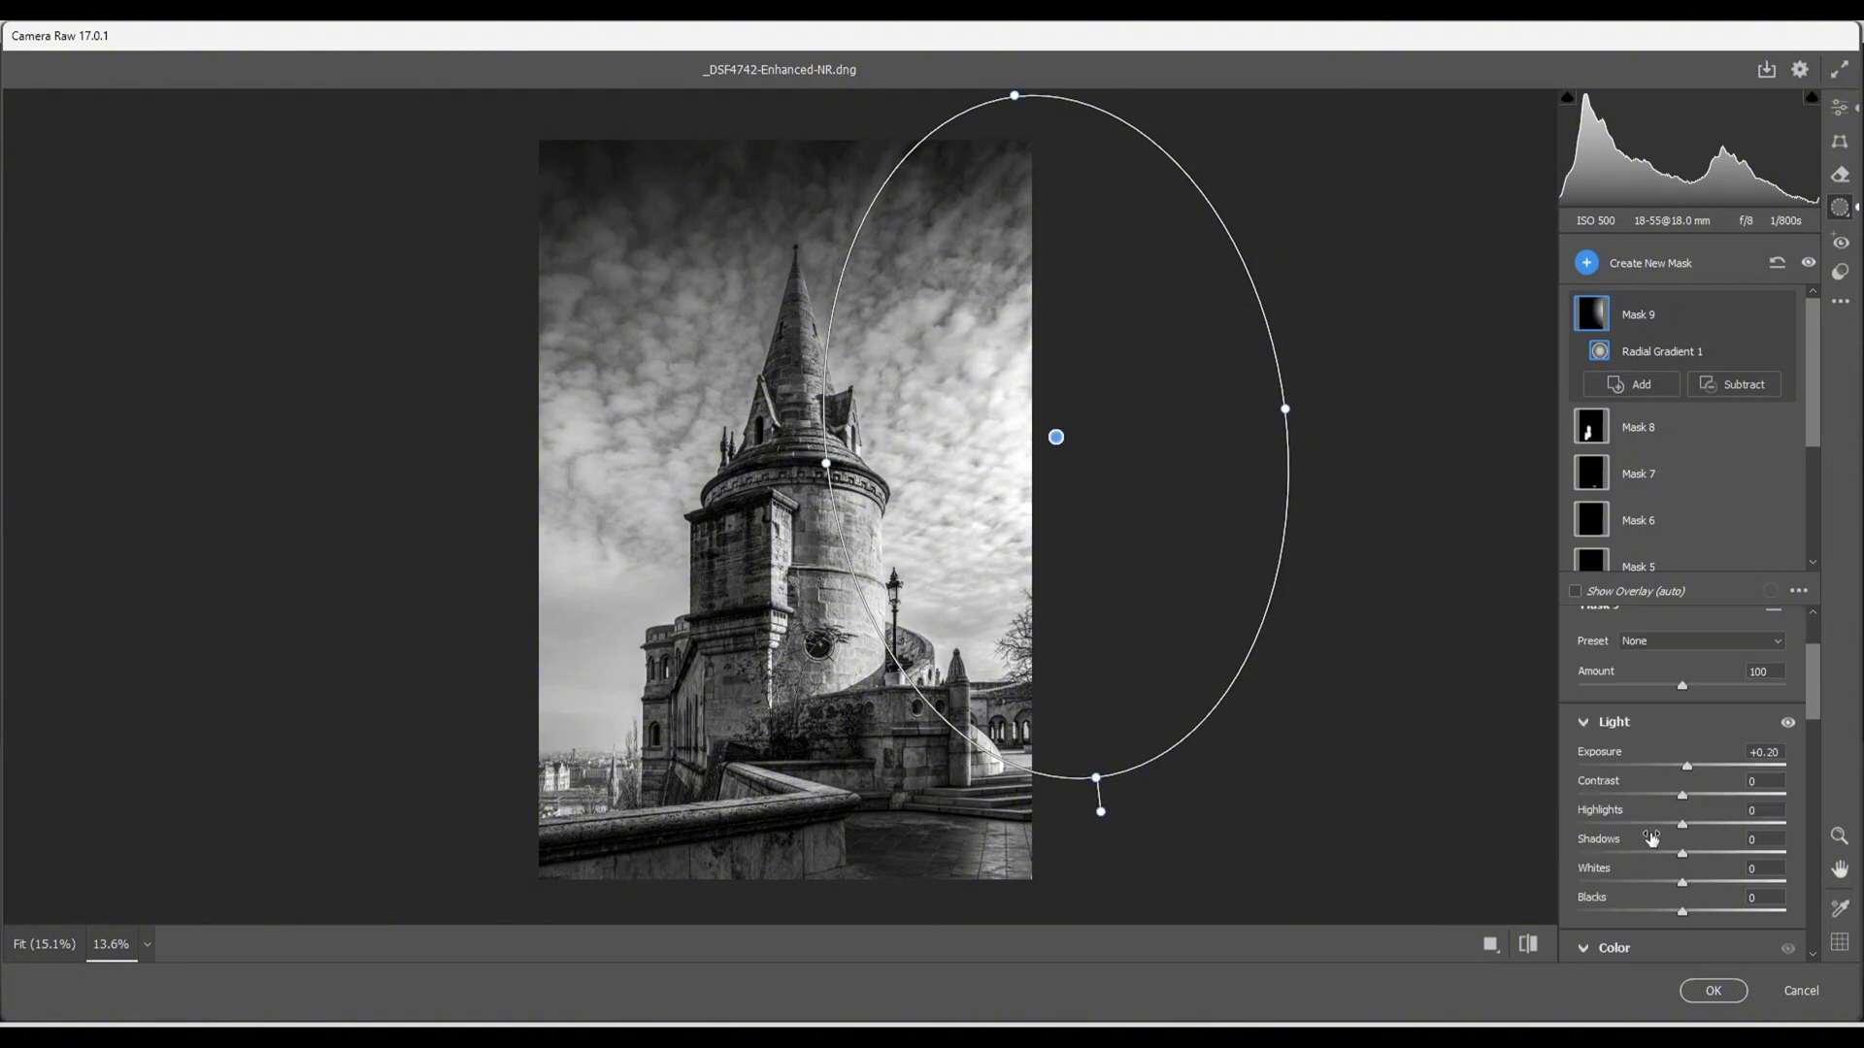
scroll(1679, 837, down, 6)
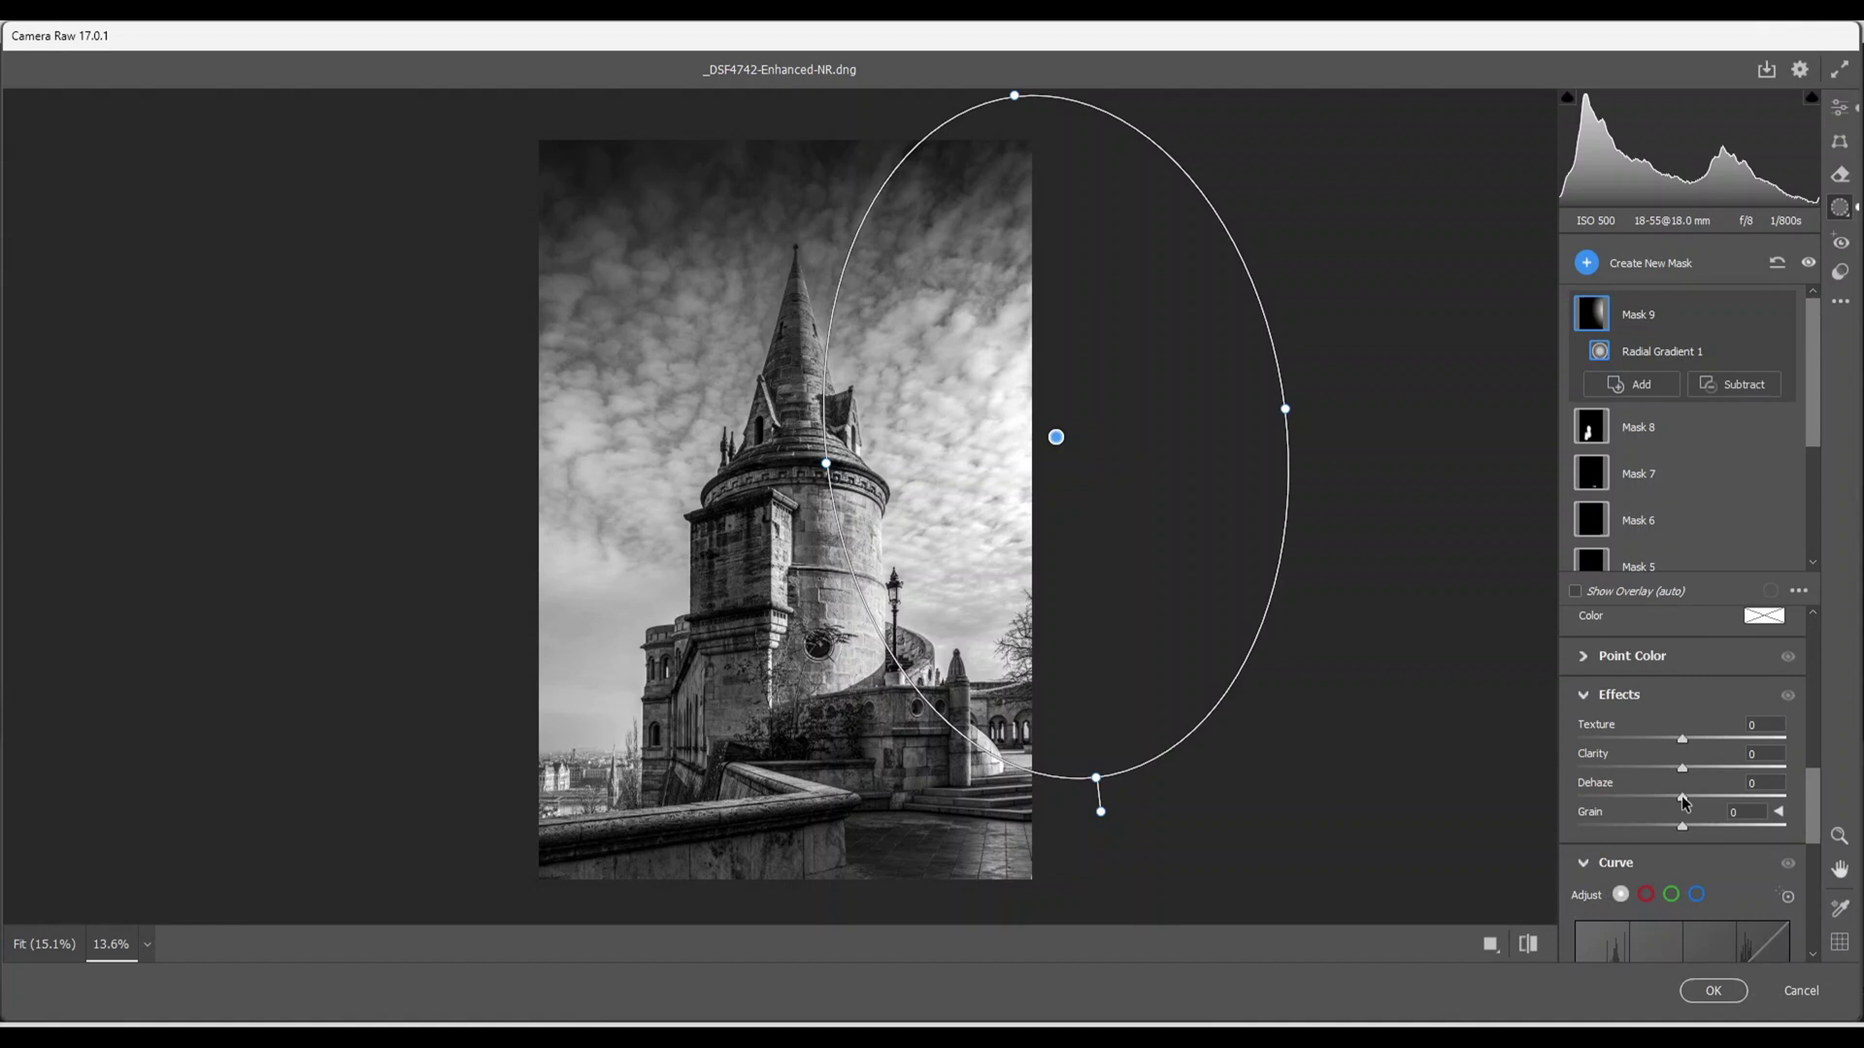
drag(1683, 797, 1669, 797)
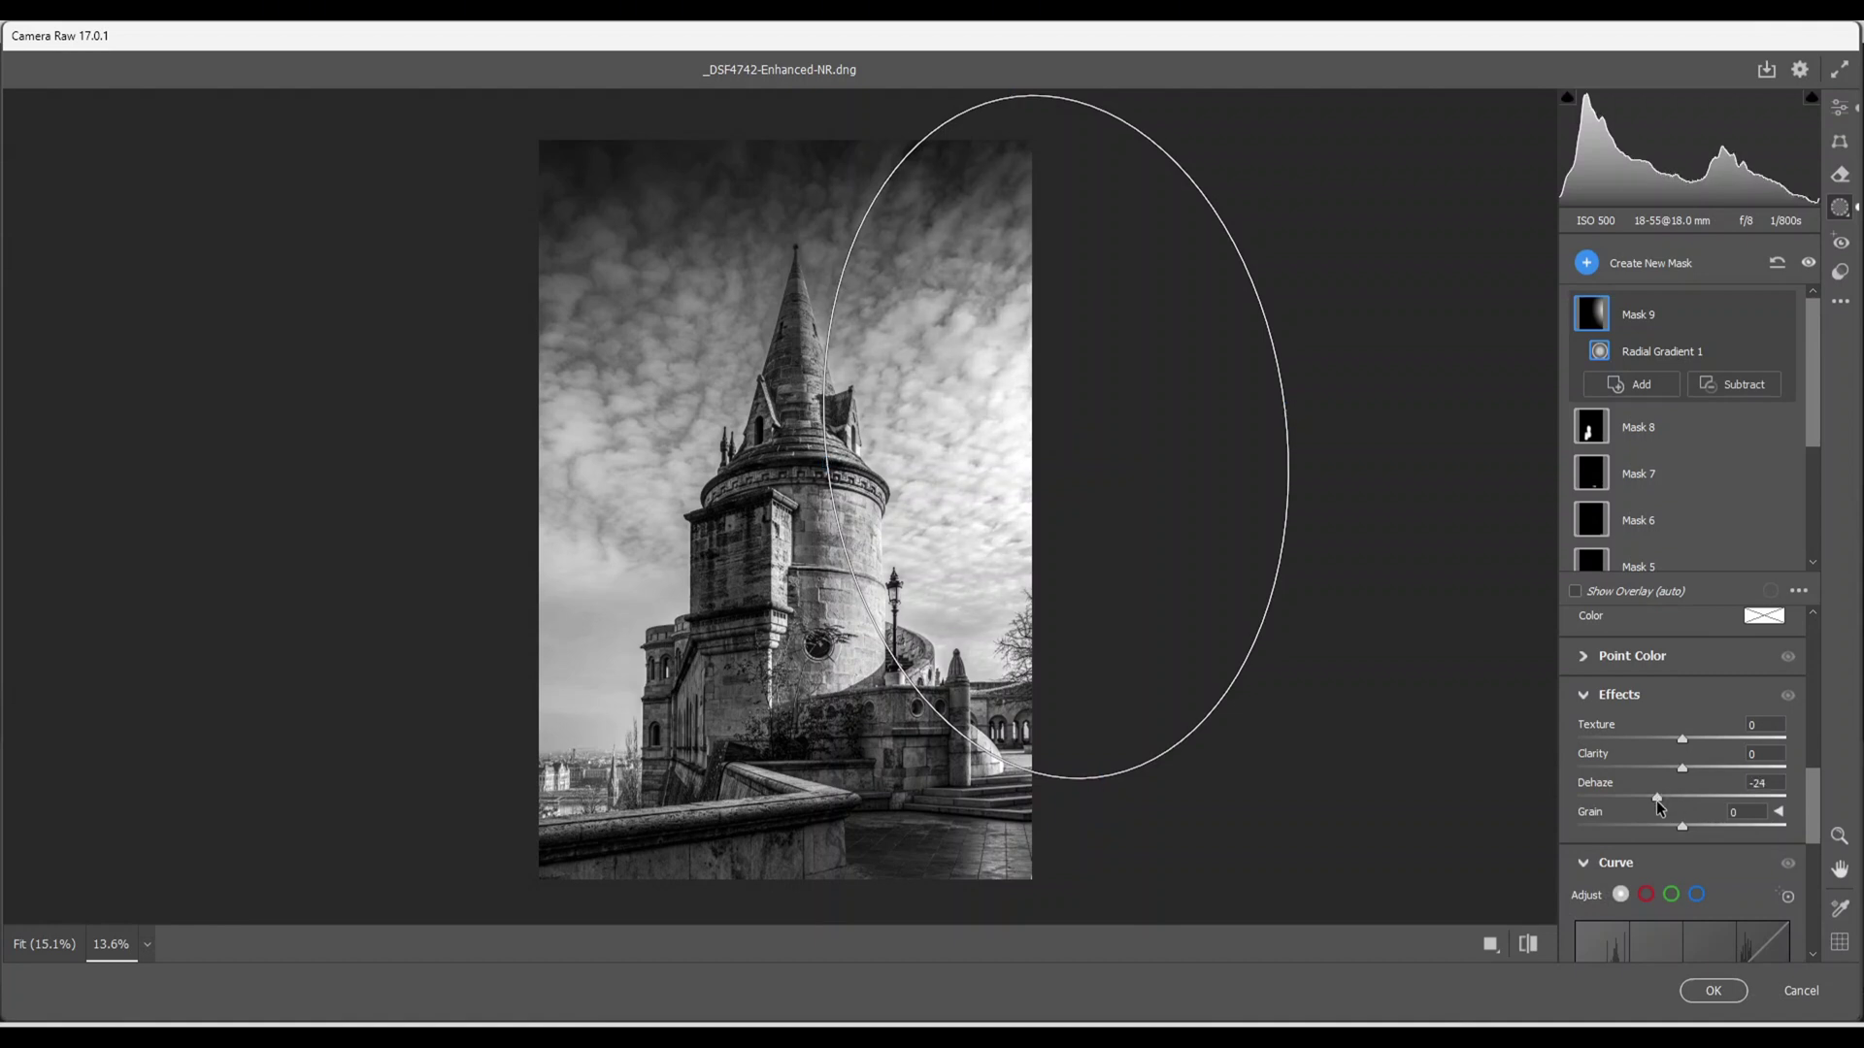
drag(1653, 801, 1630, 811)
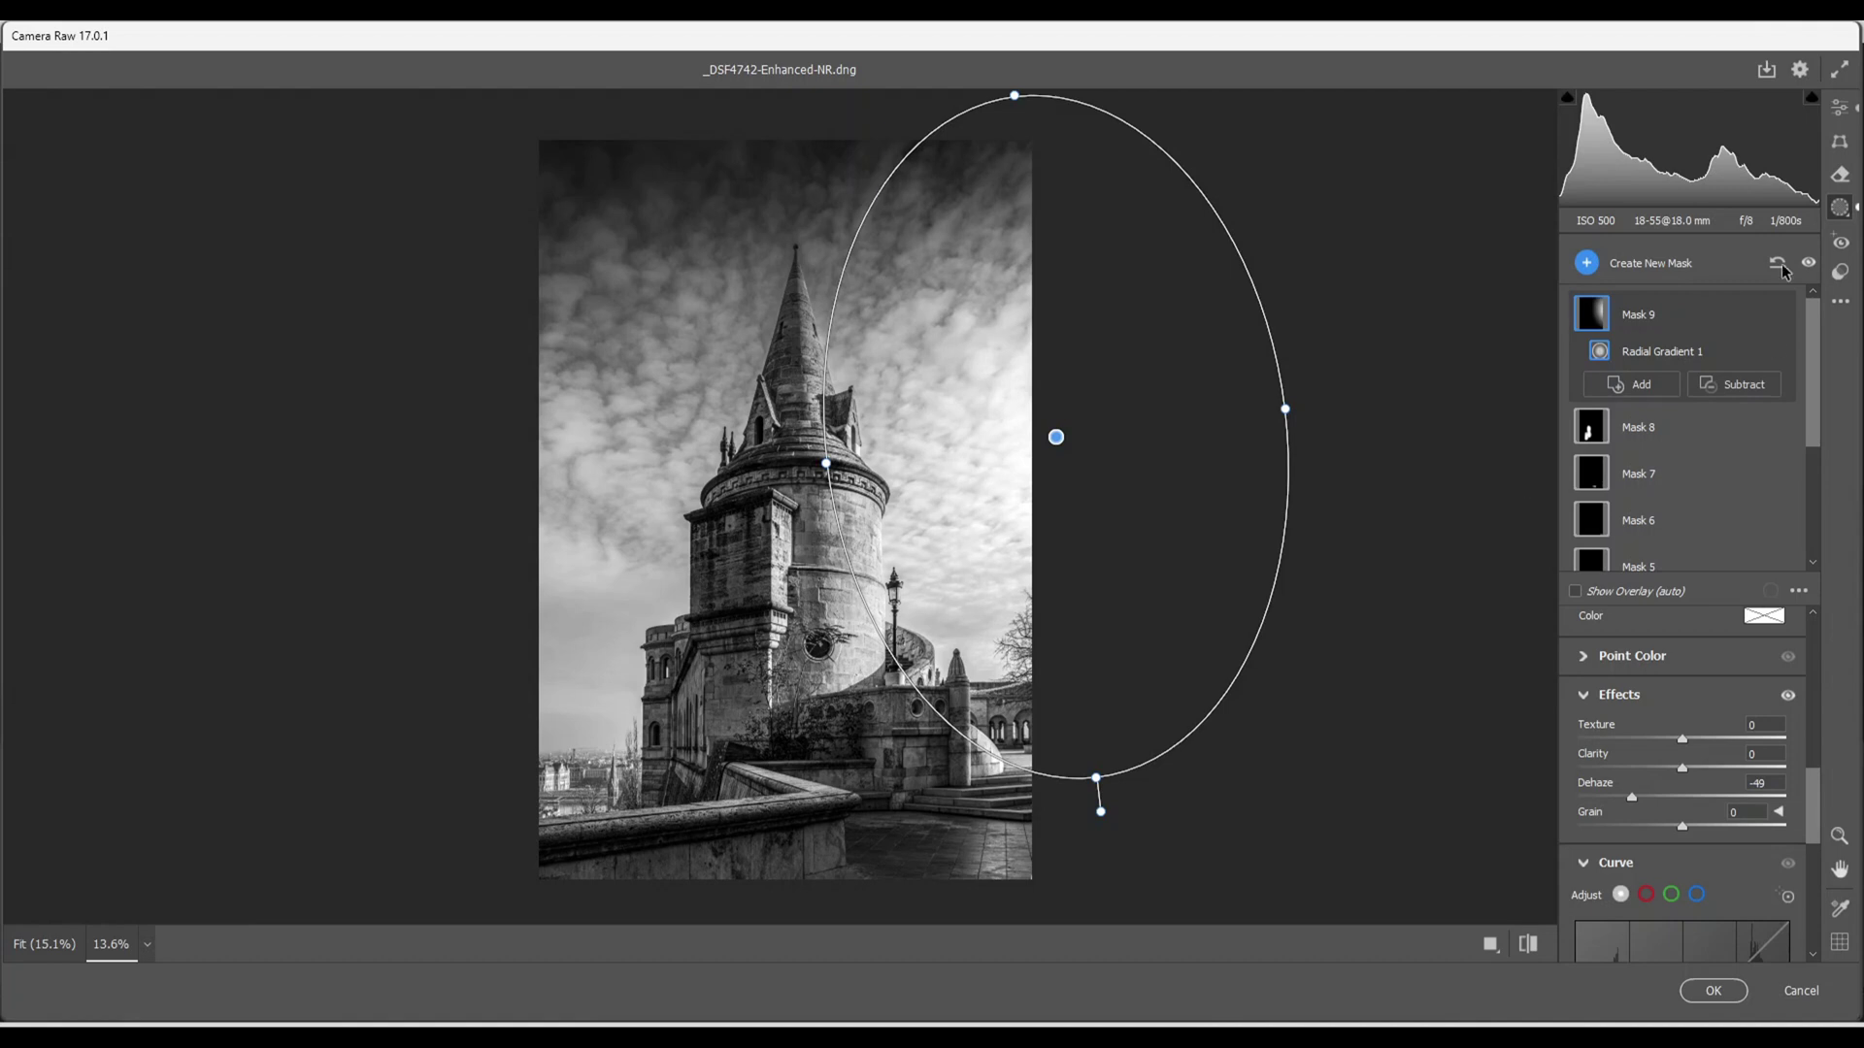
- Zoom out to 12.5% and compare the photo with all masks hidden and shown
click(1842, 115)
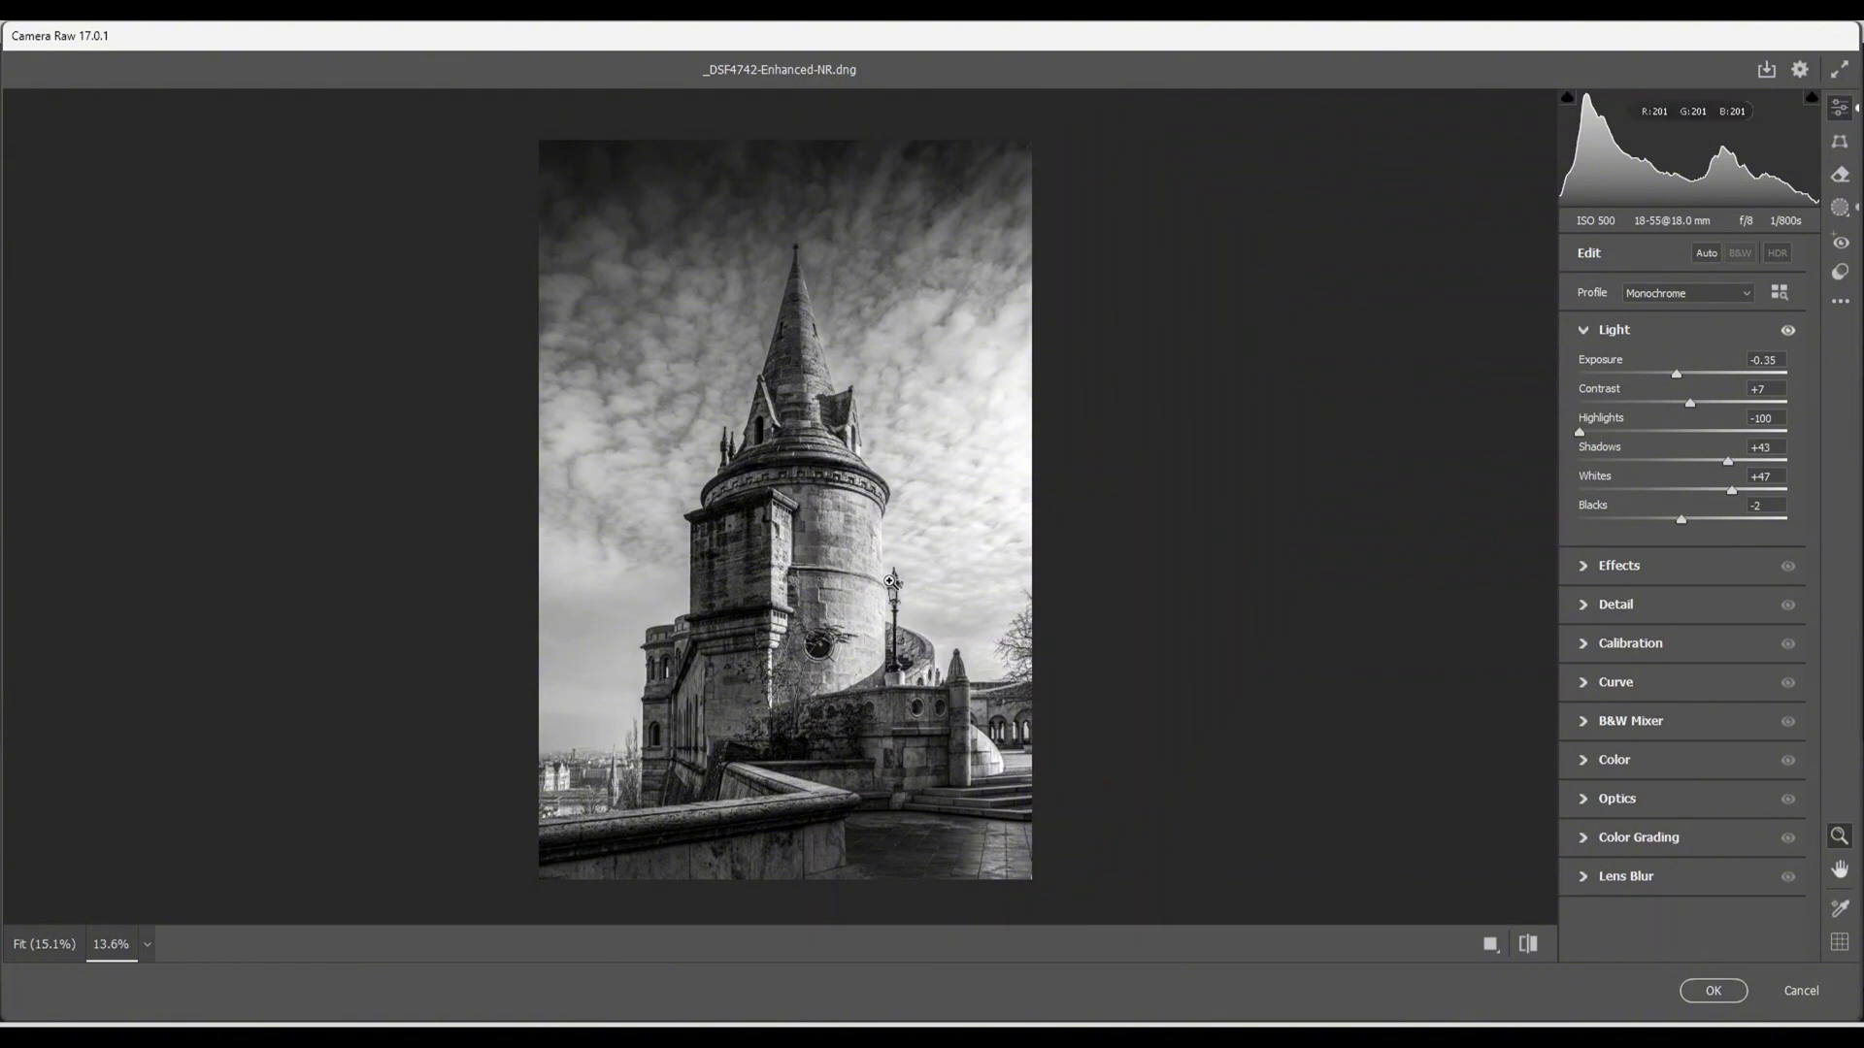
alt+click(841, 554)
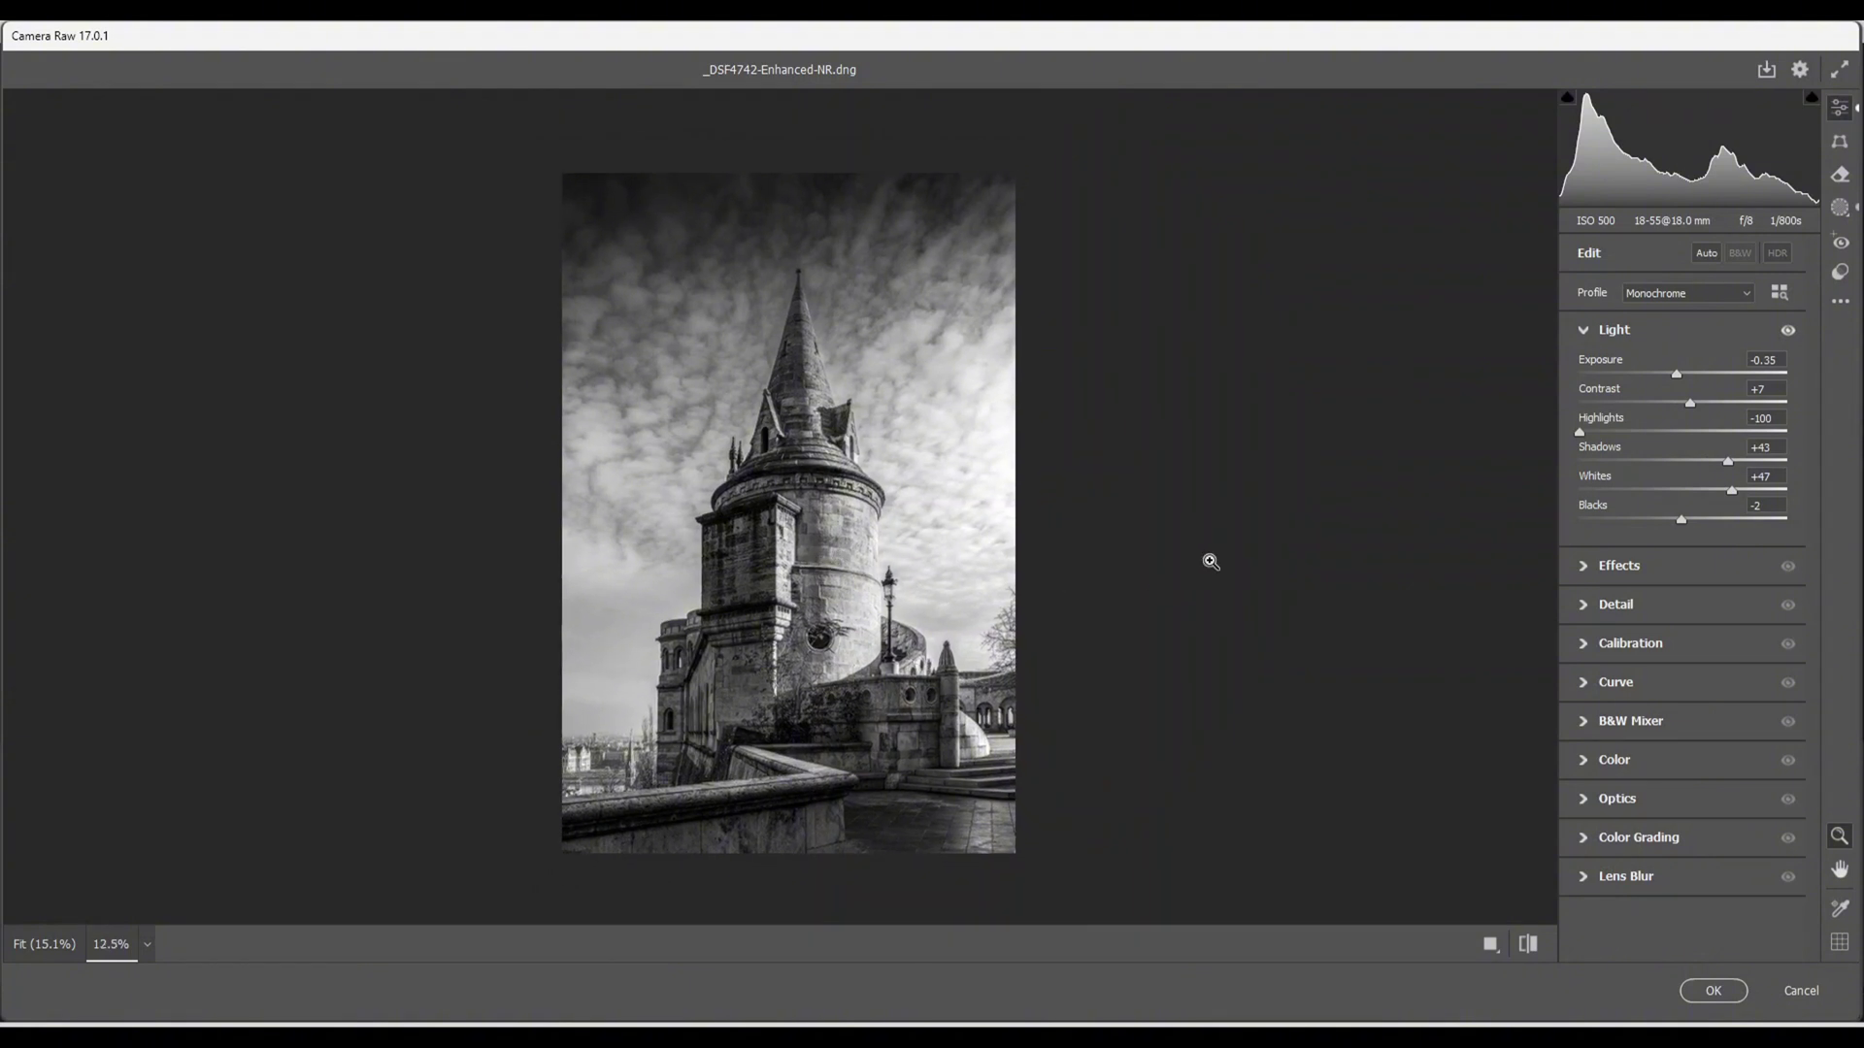
click(1844, 212)
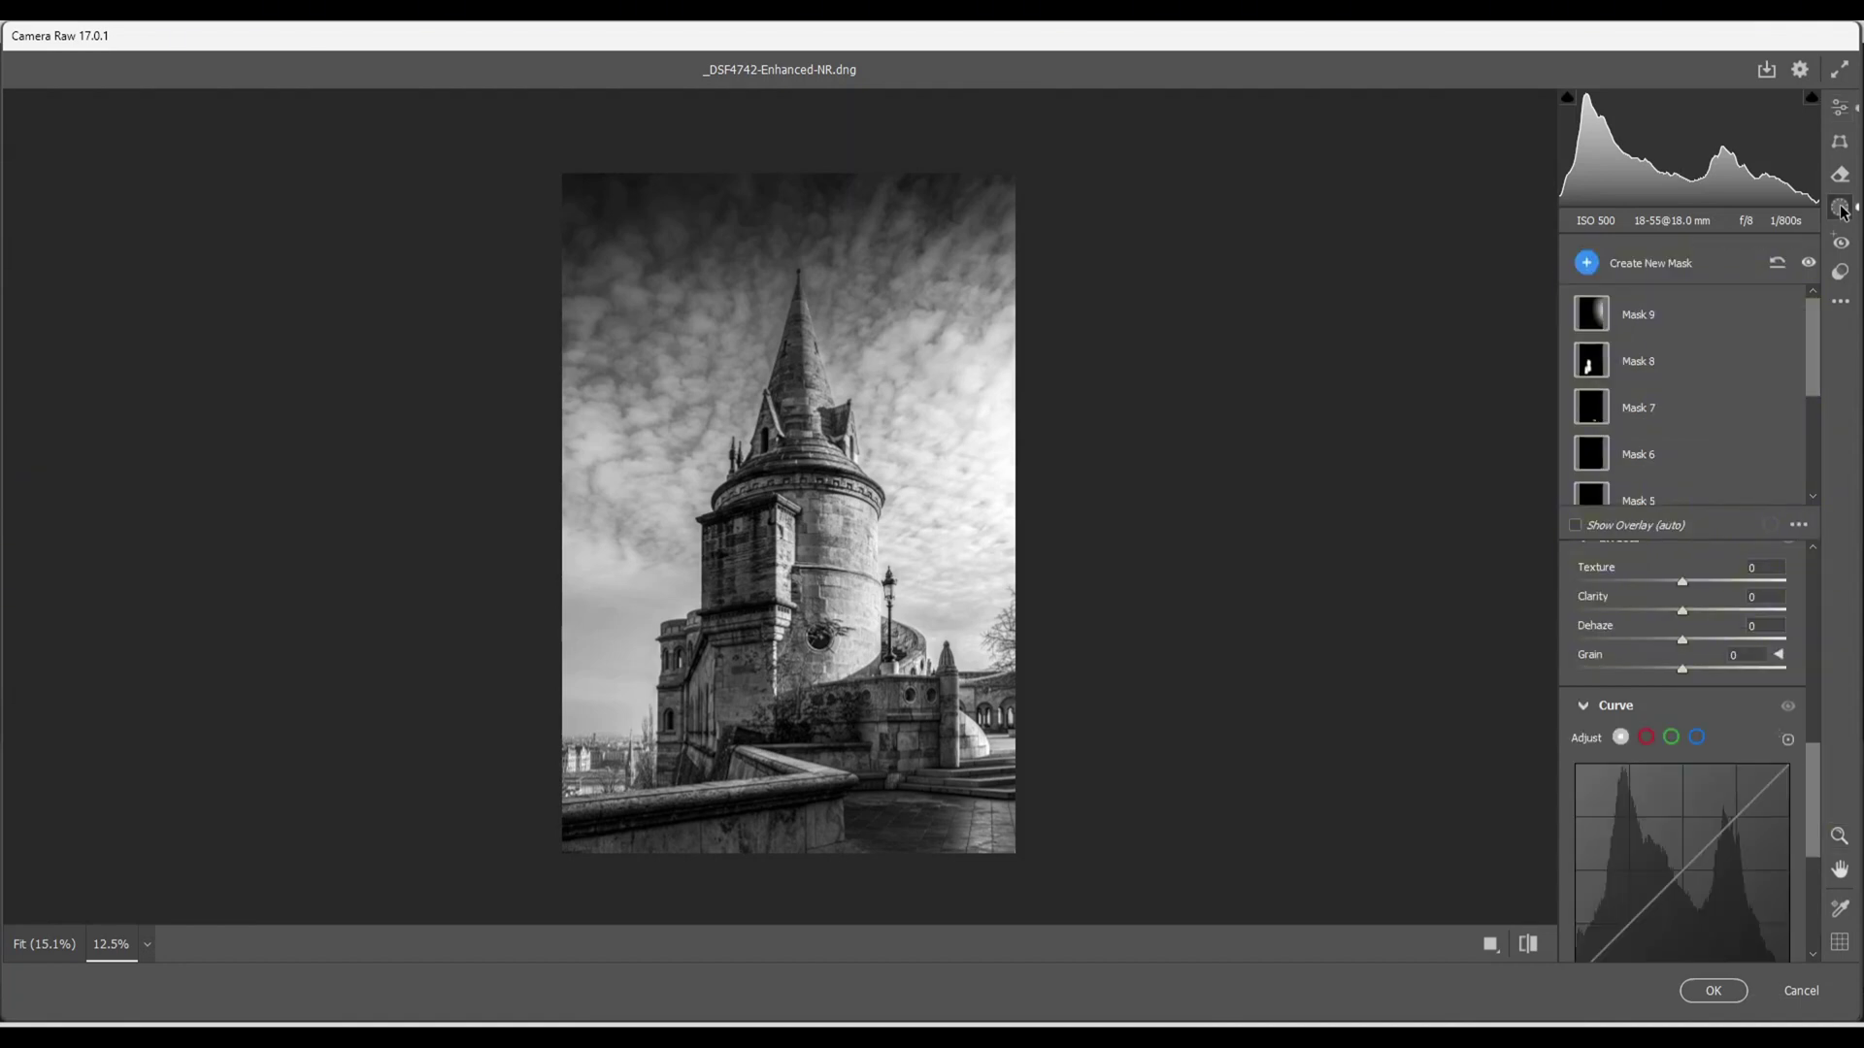
click(1808, 265)
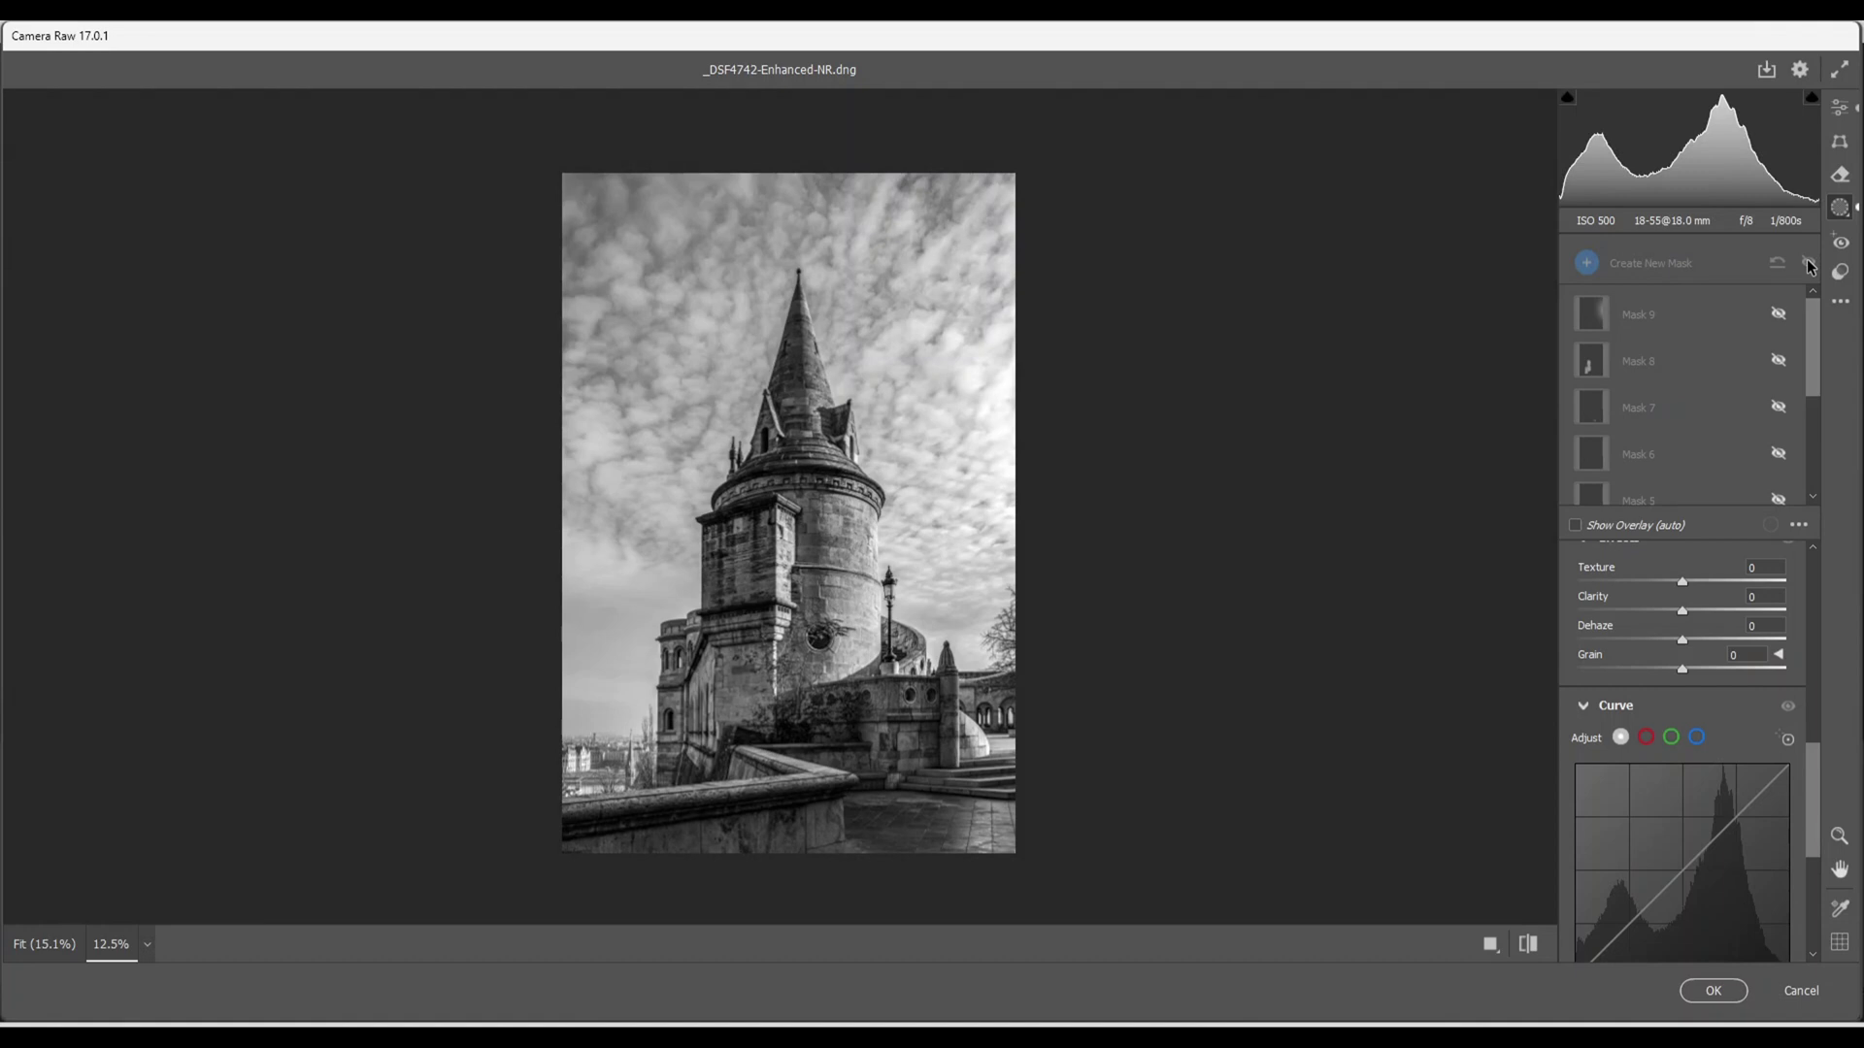
click(1809, 265)
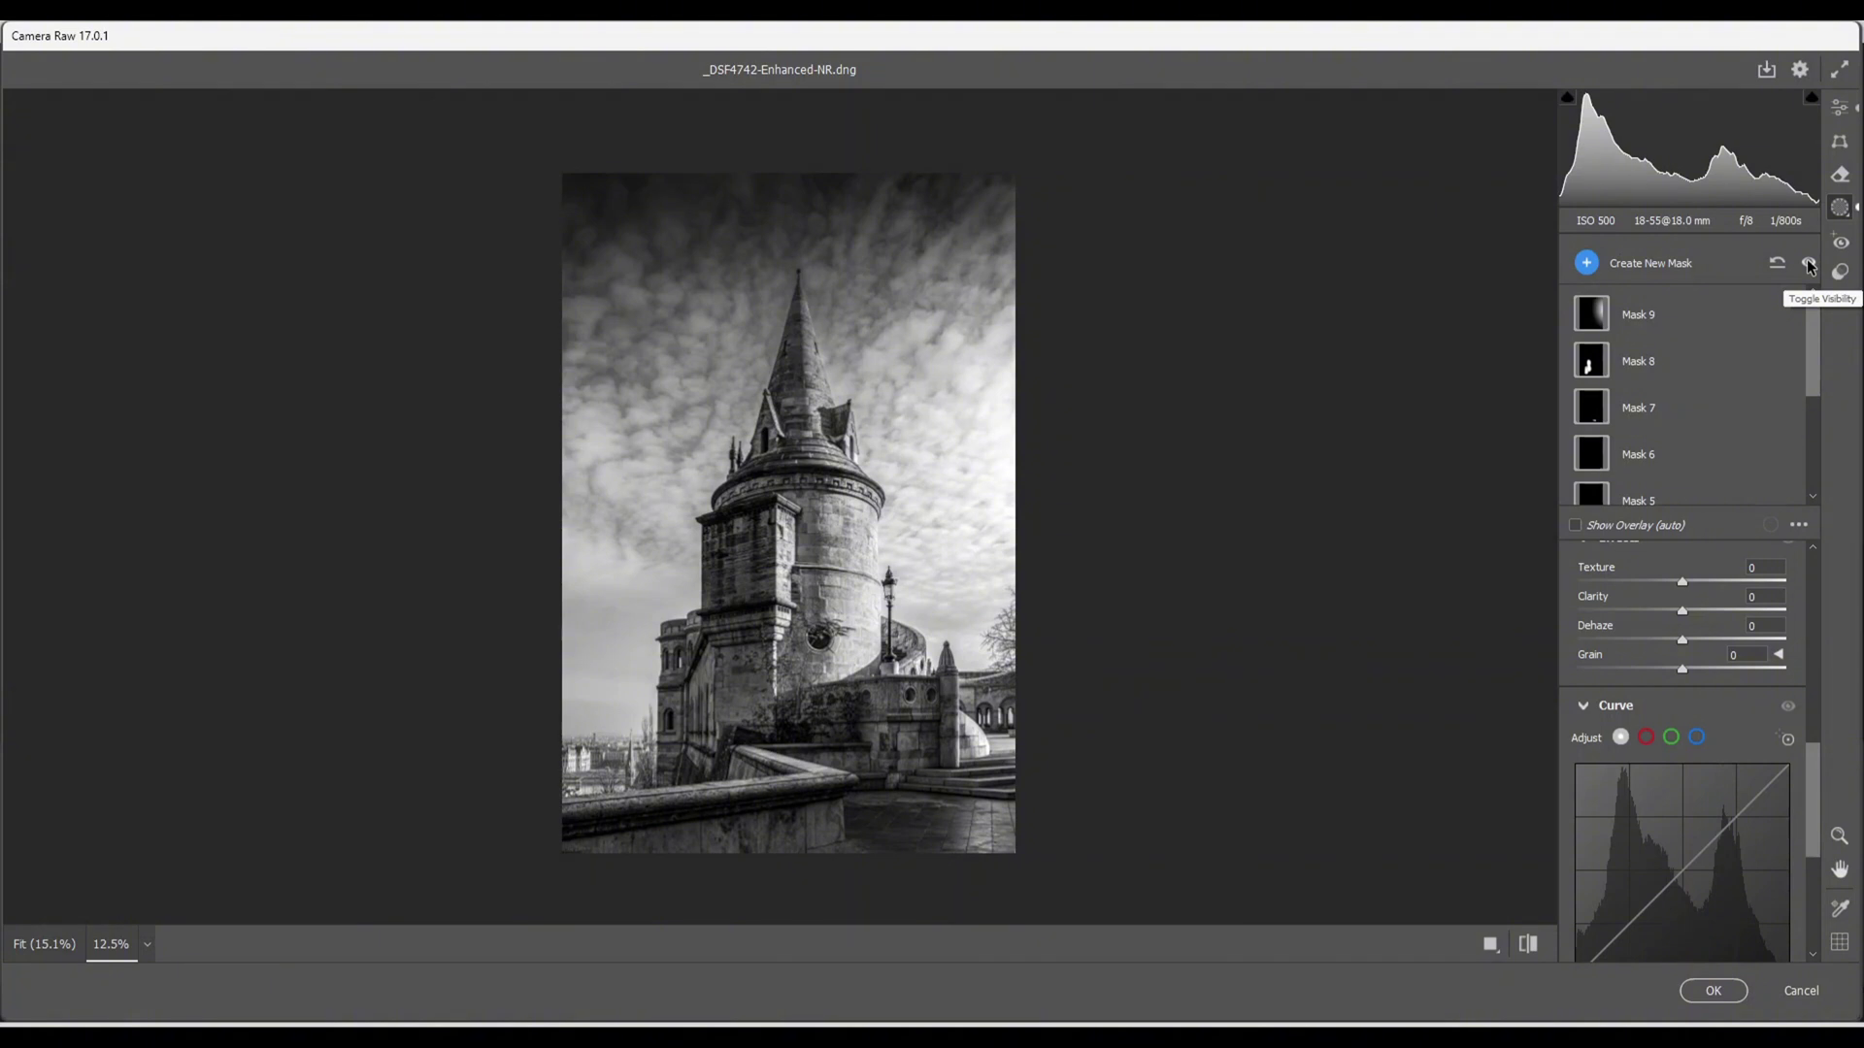
click(1808, 265)
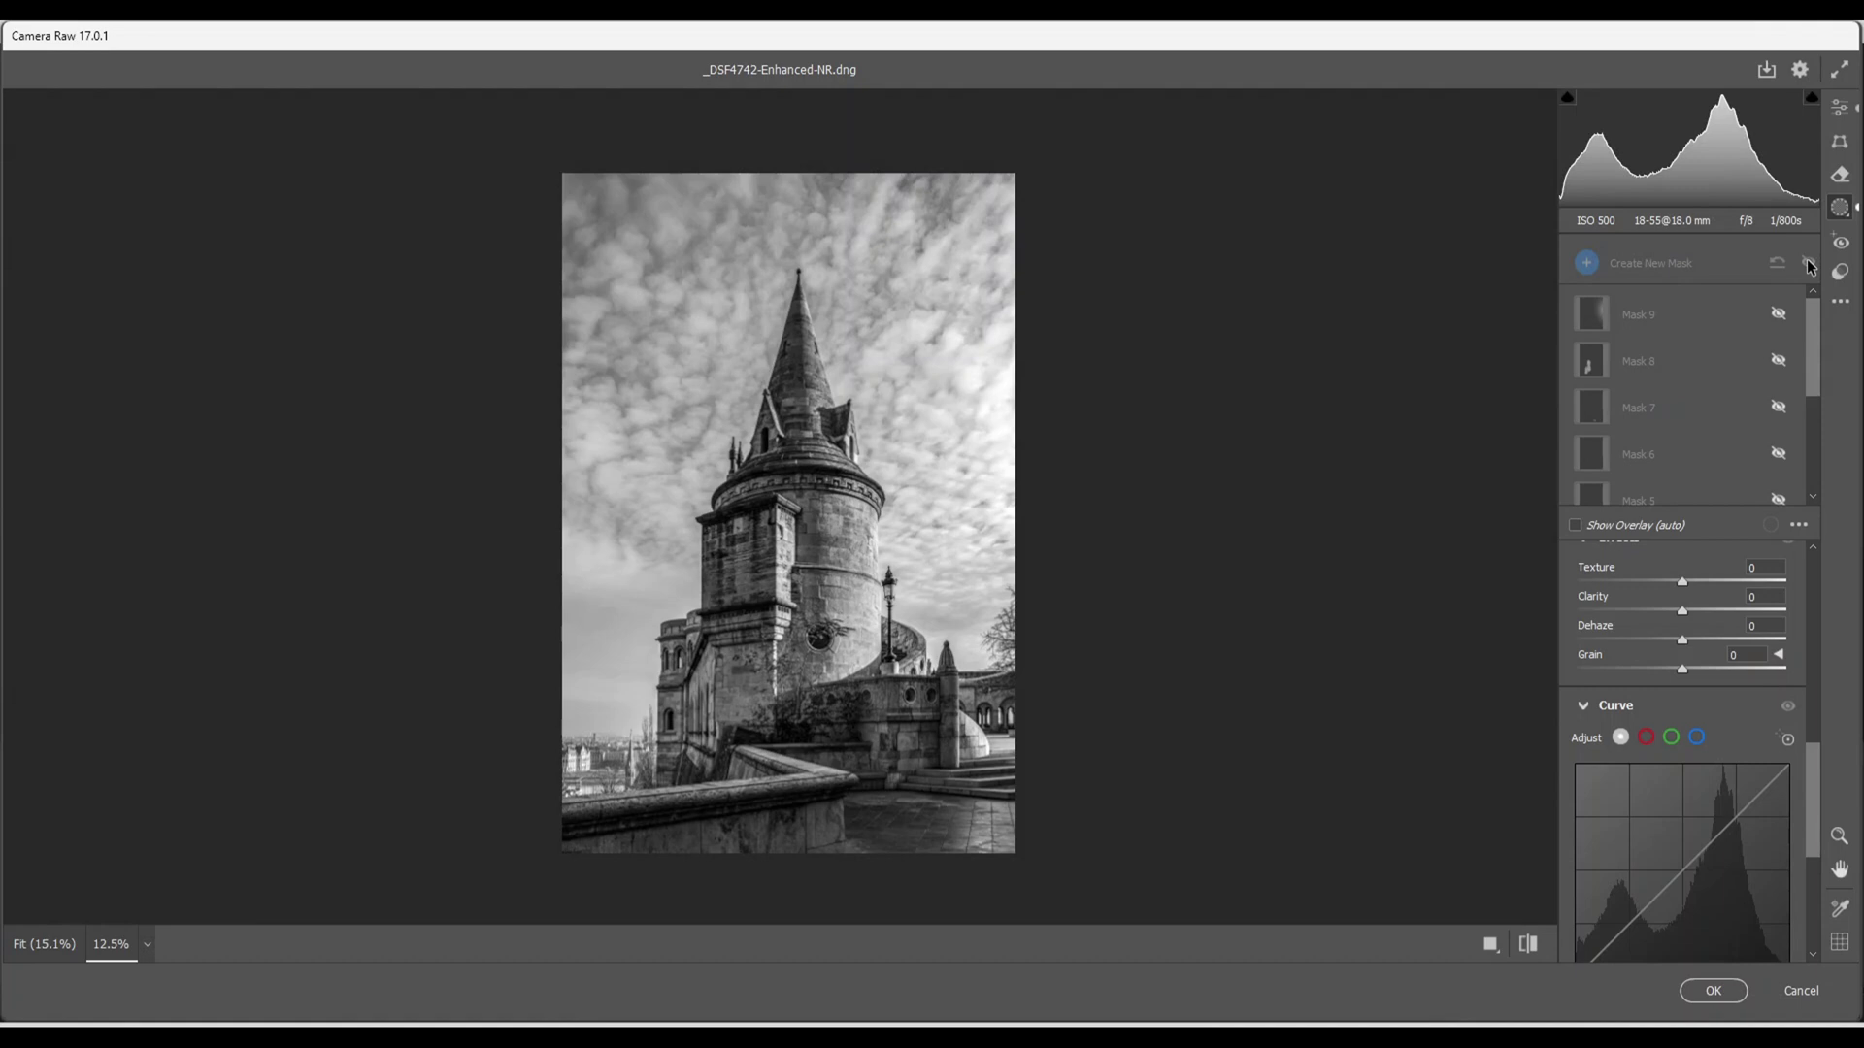
click(1809, 265)
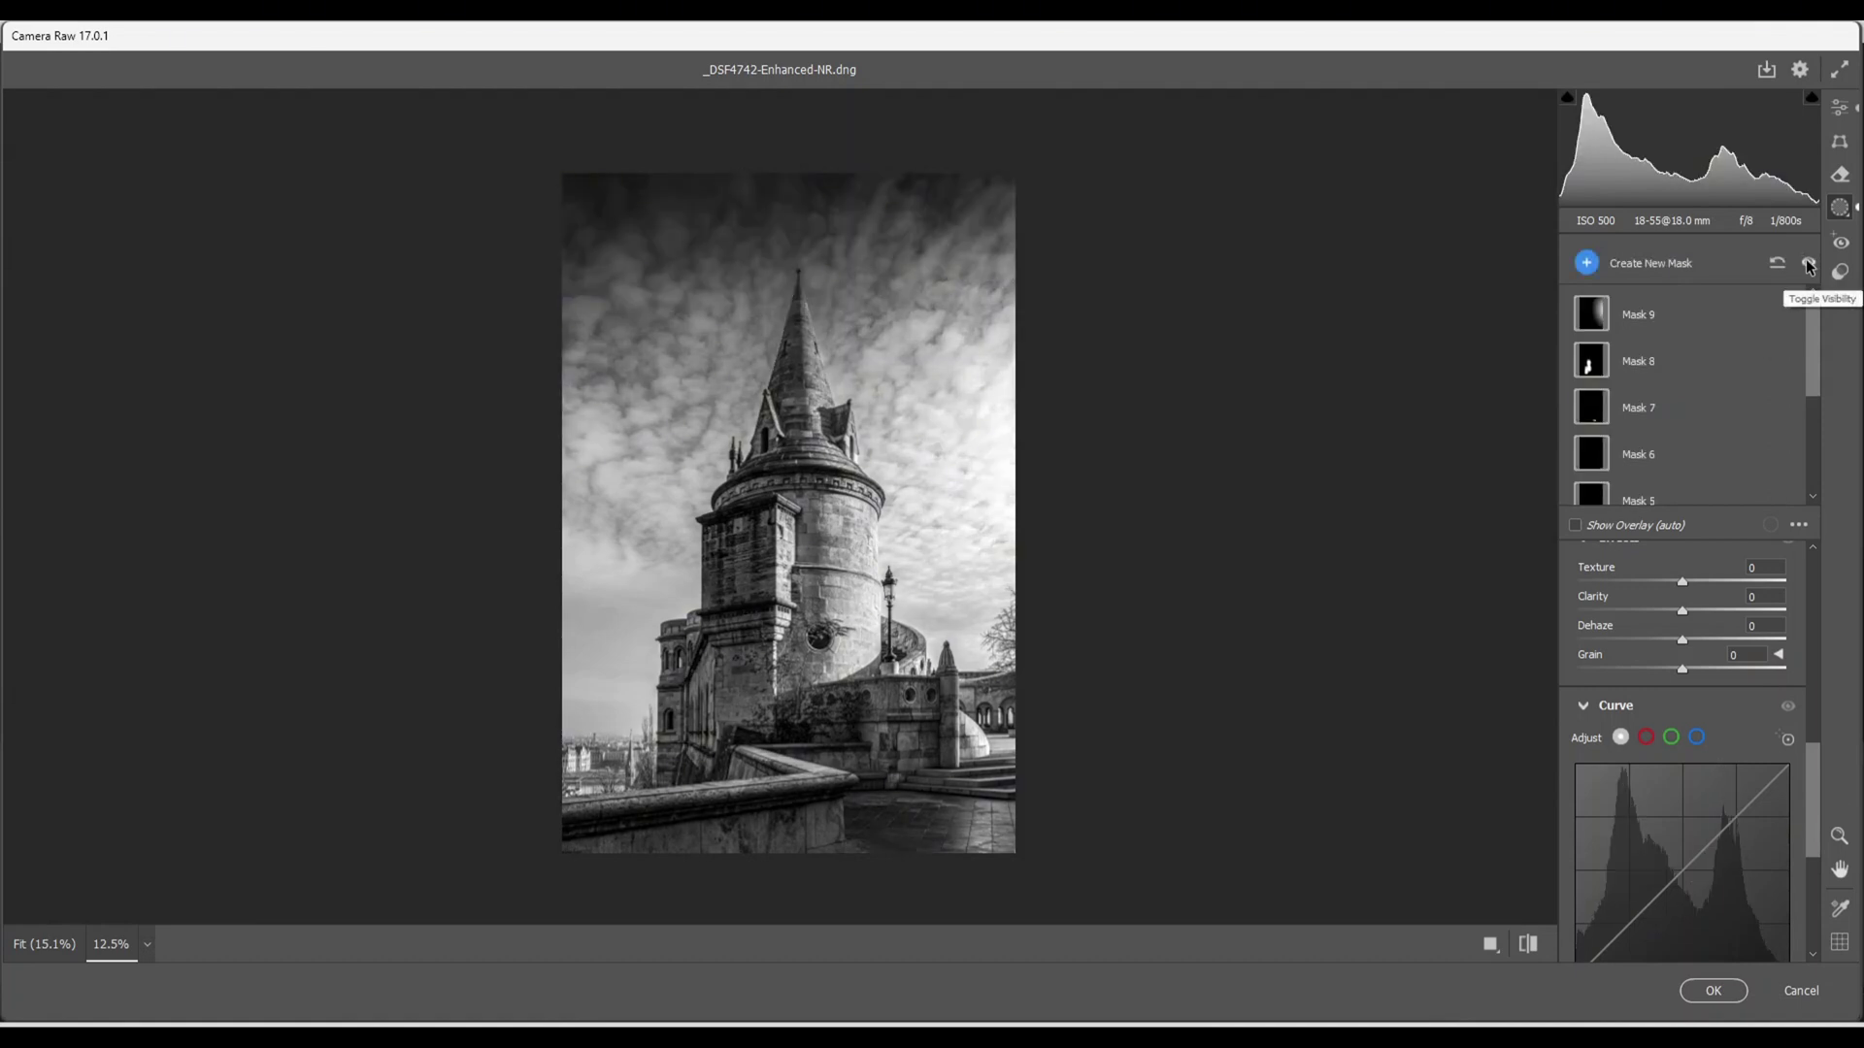
click(1842, 110)
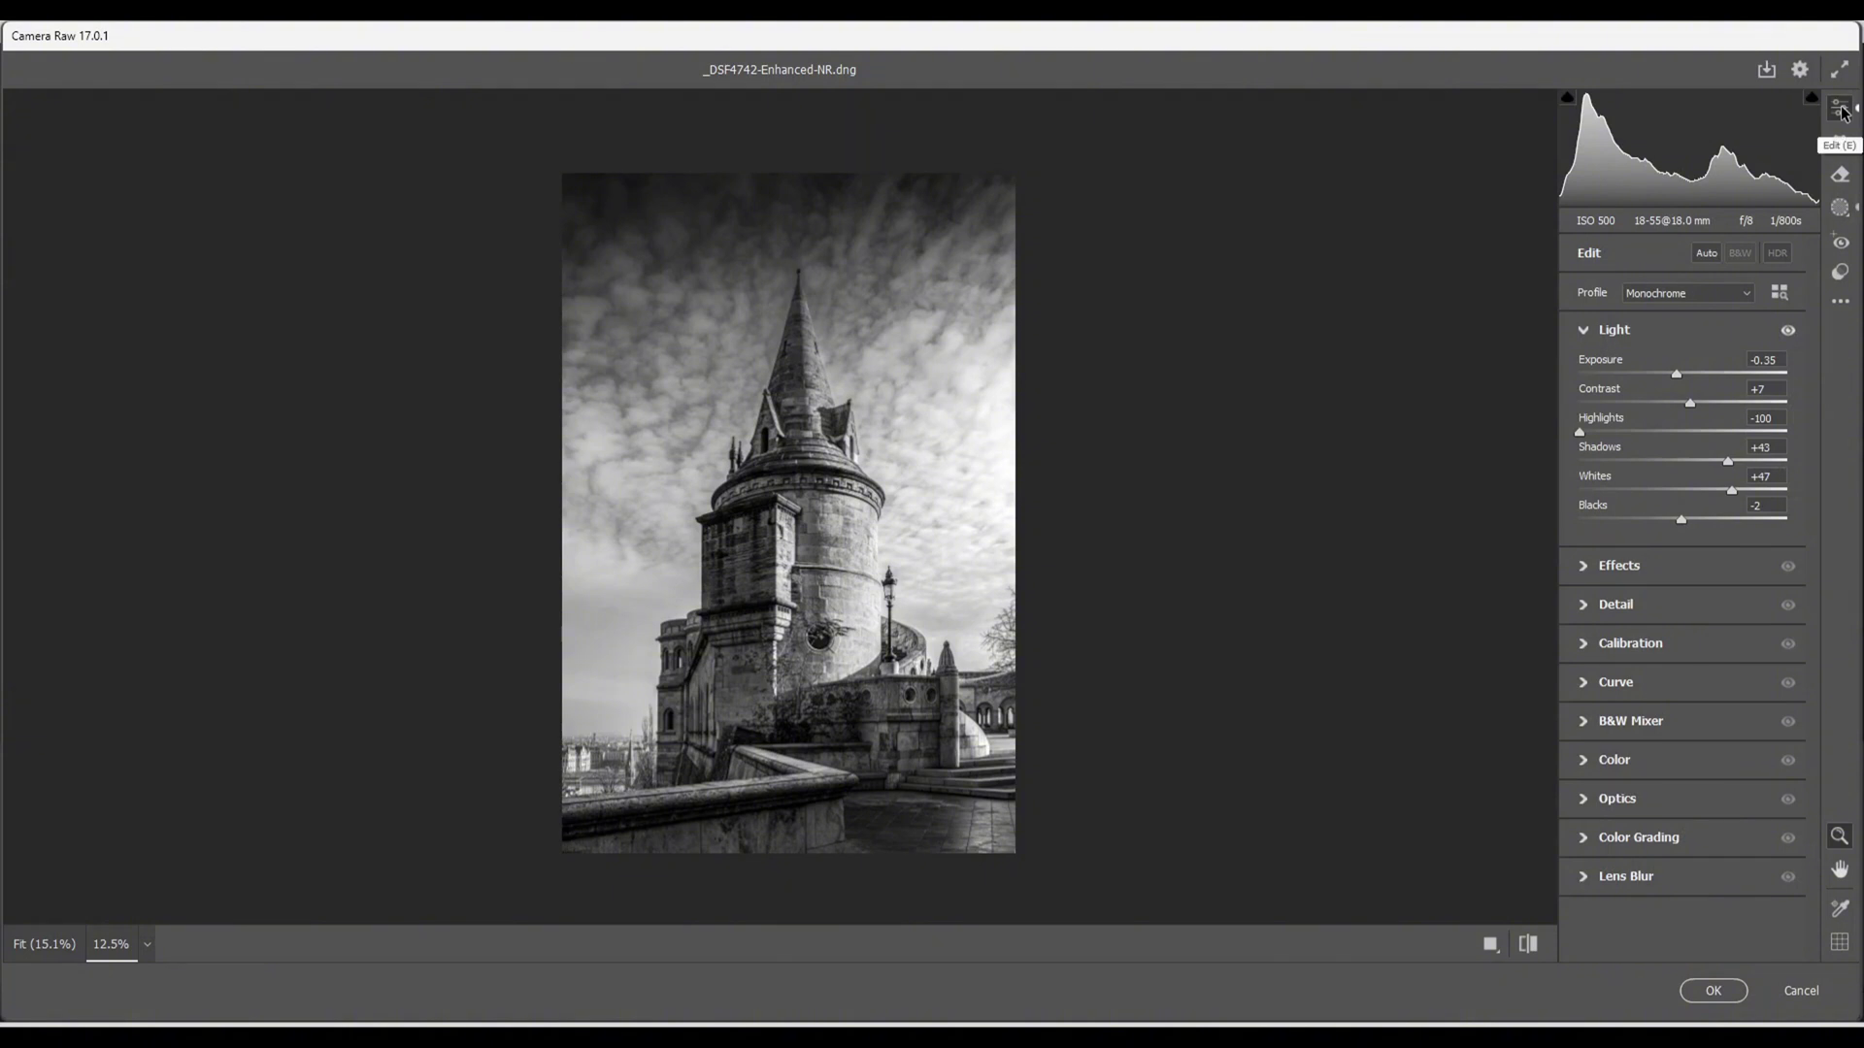
- Add another tall, slightly tilted radial gradient mask centred on the bright sky between the tower and the photo's right edge
click(1844, 210)
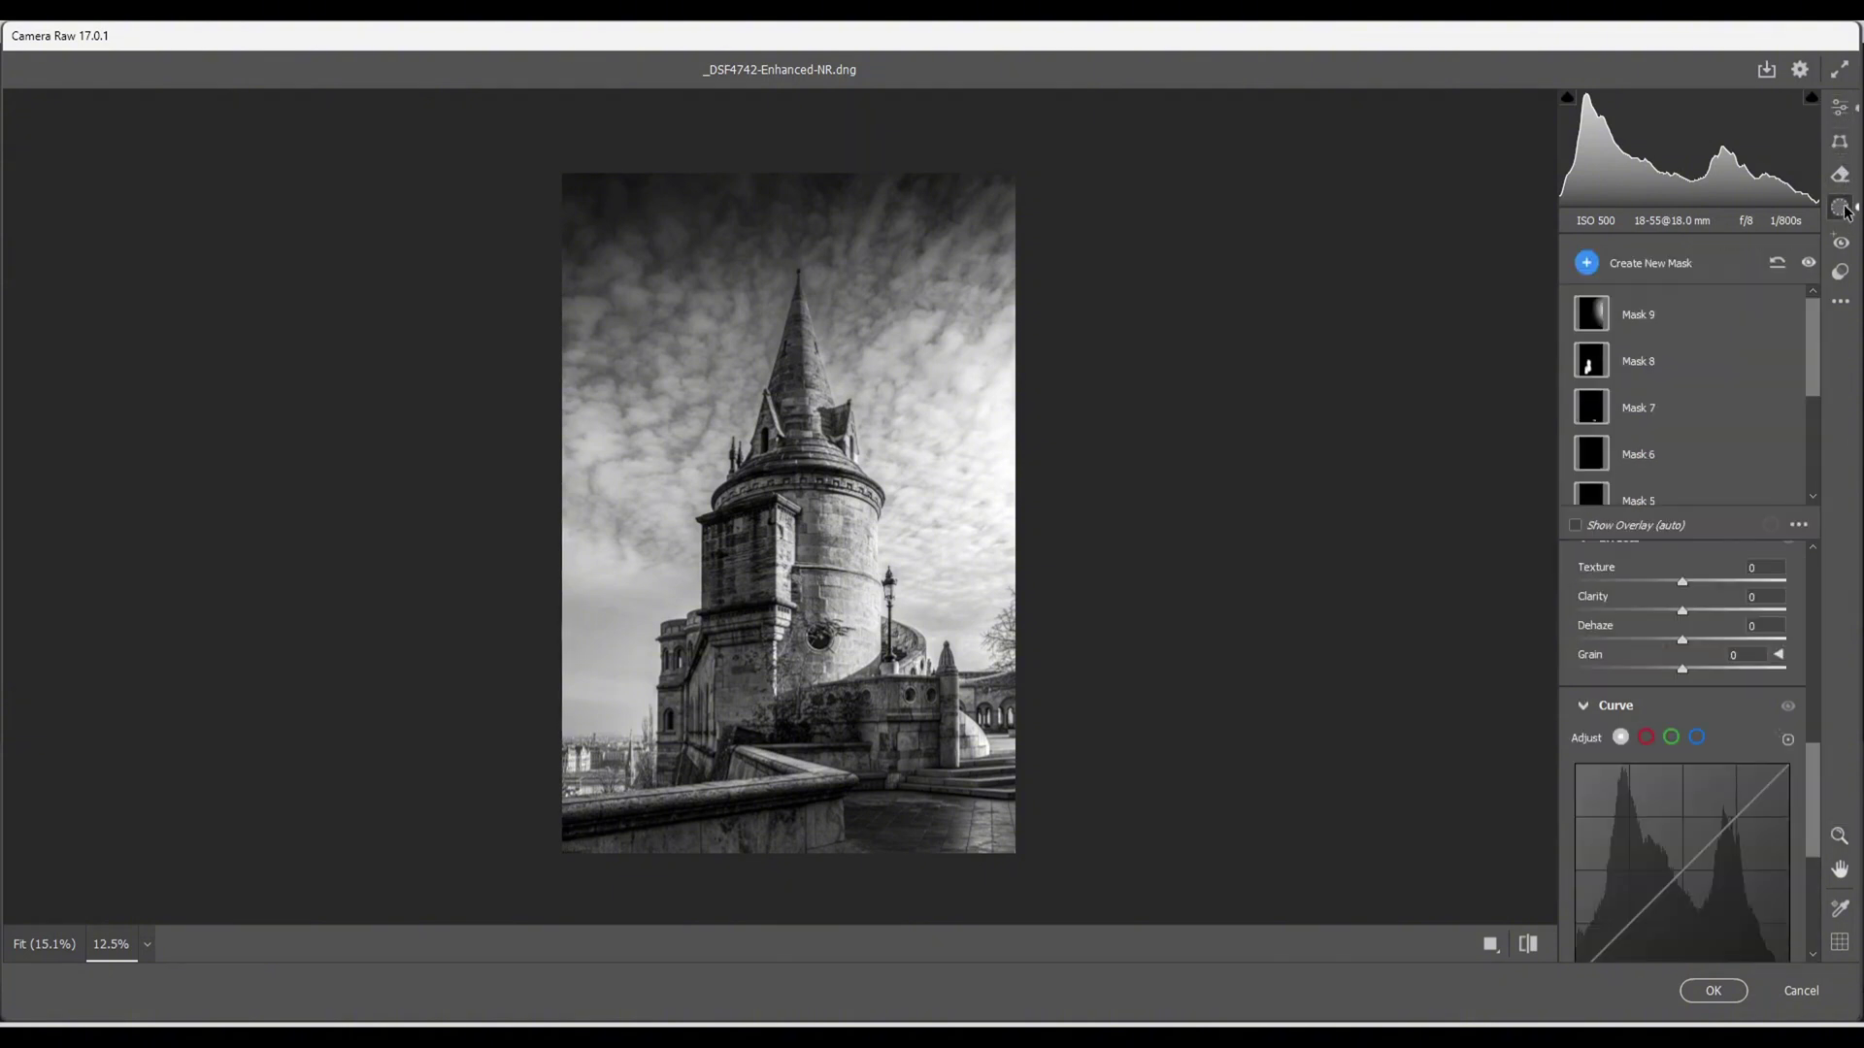
click(1586, 264)
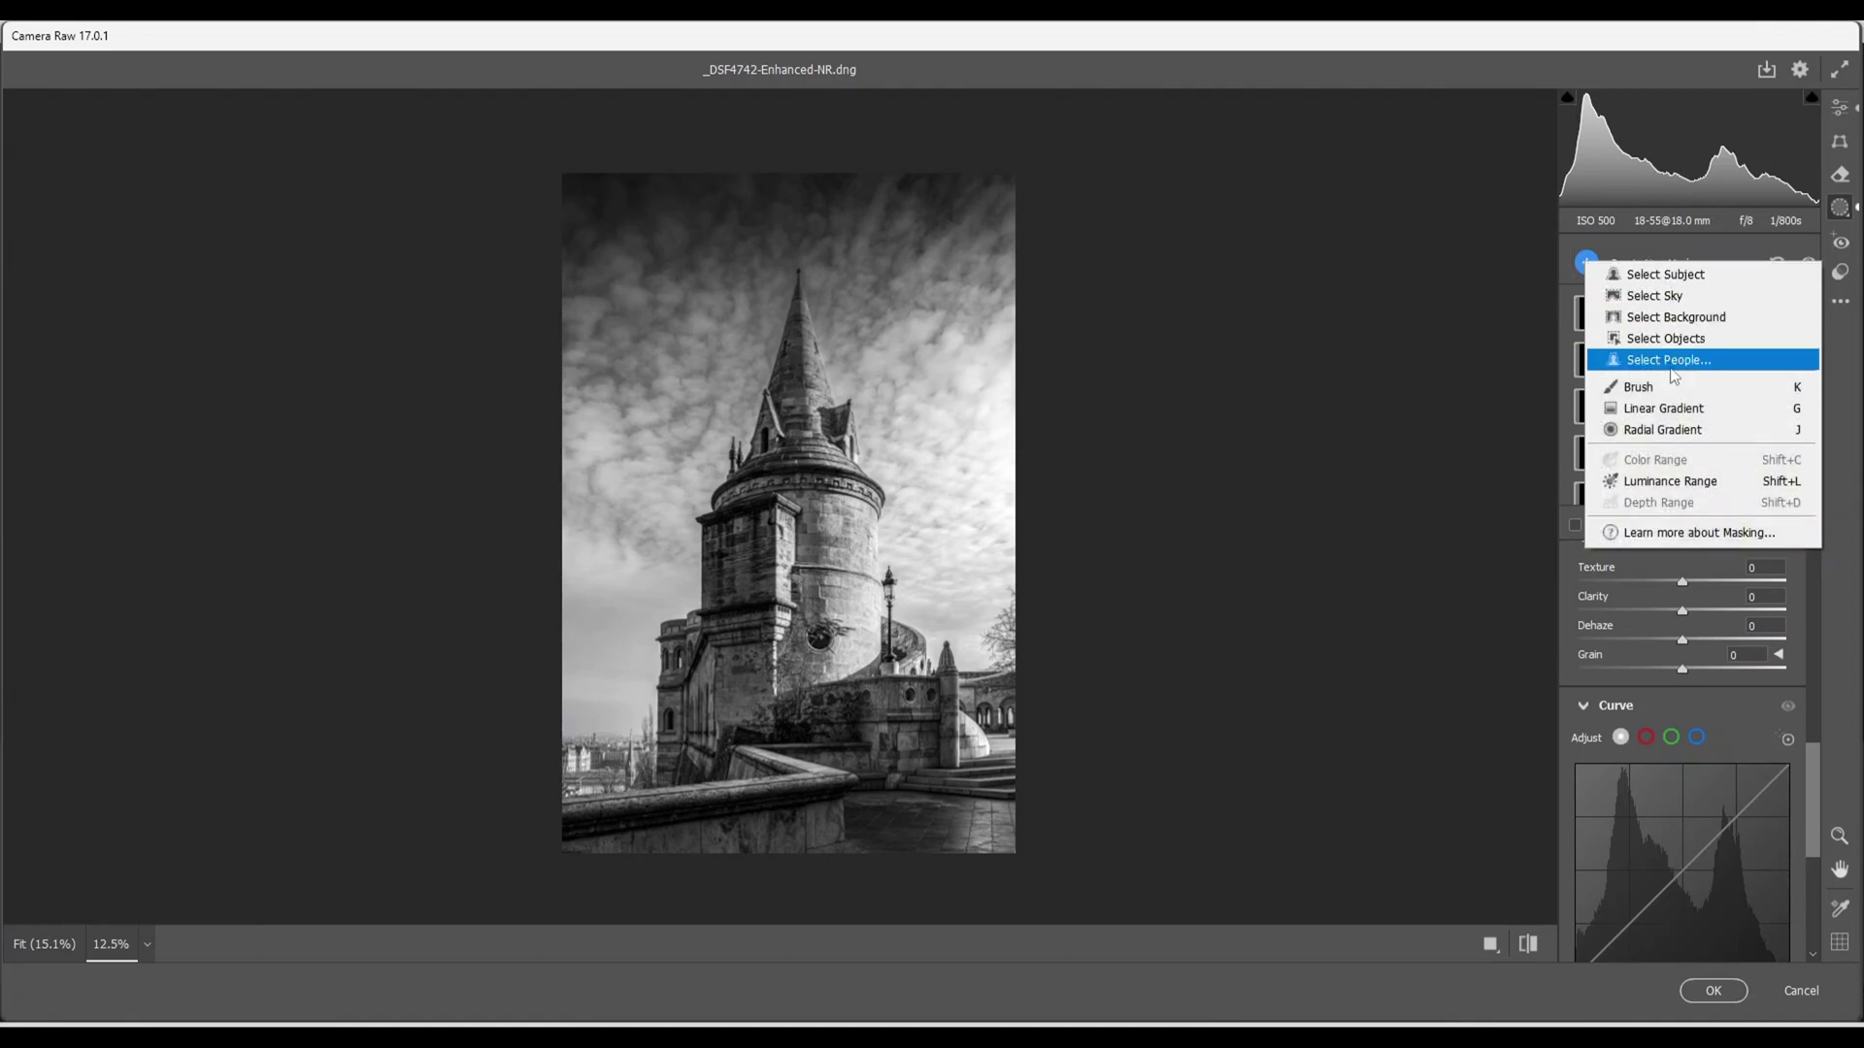
click(1639, 436)
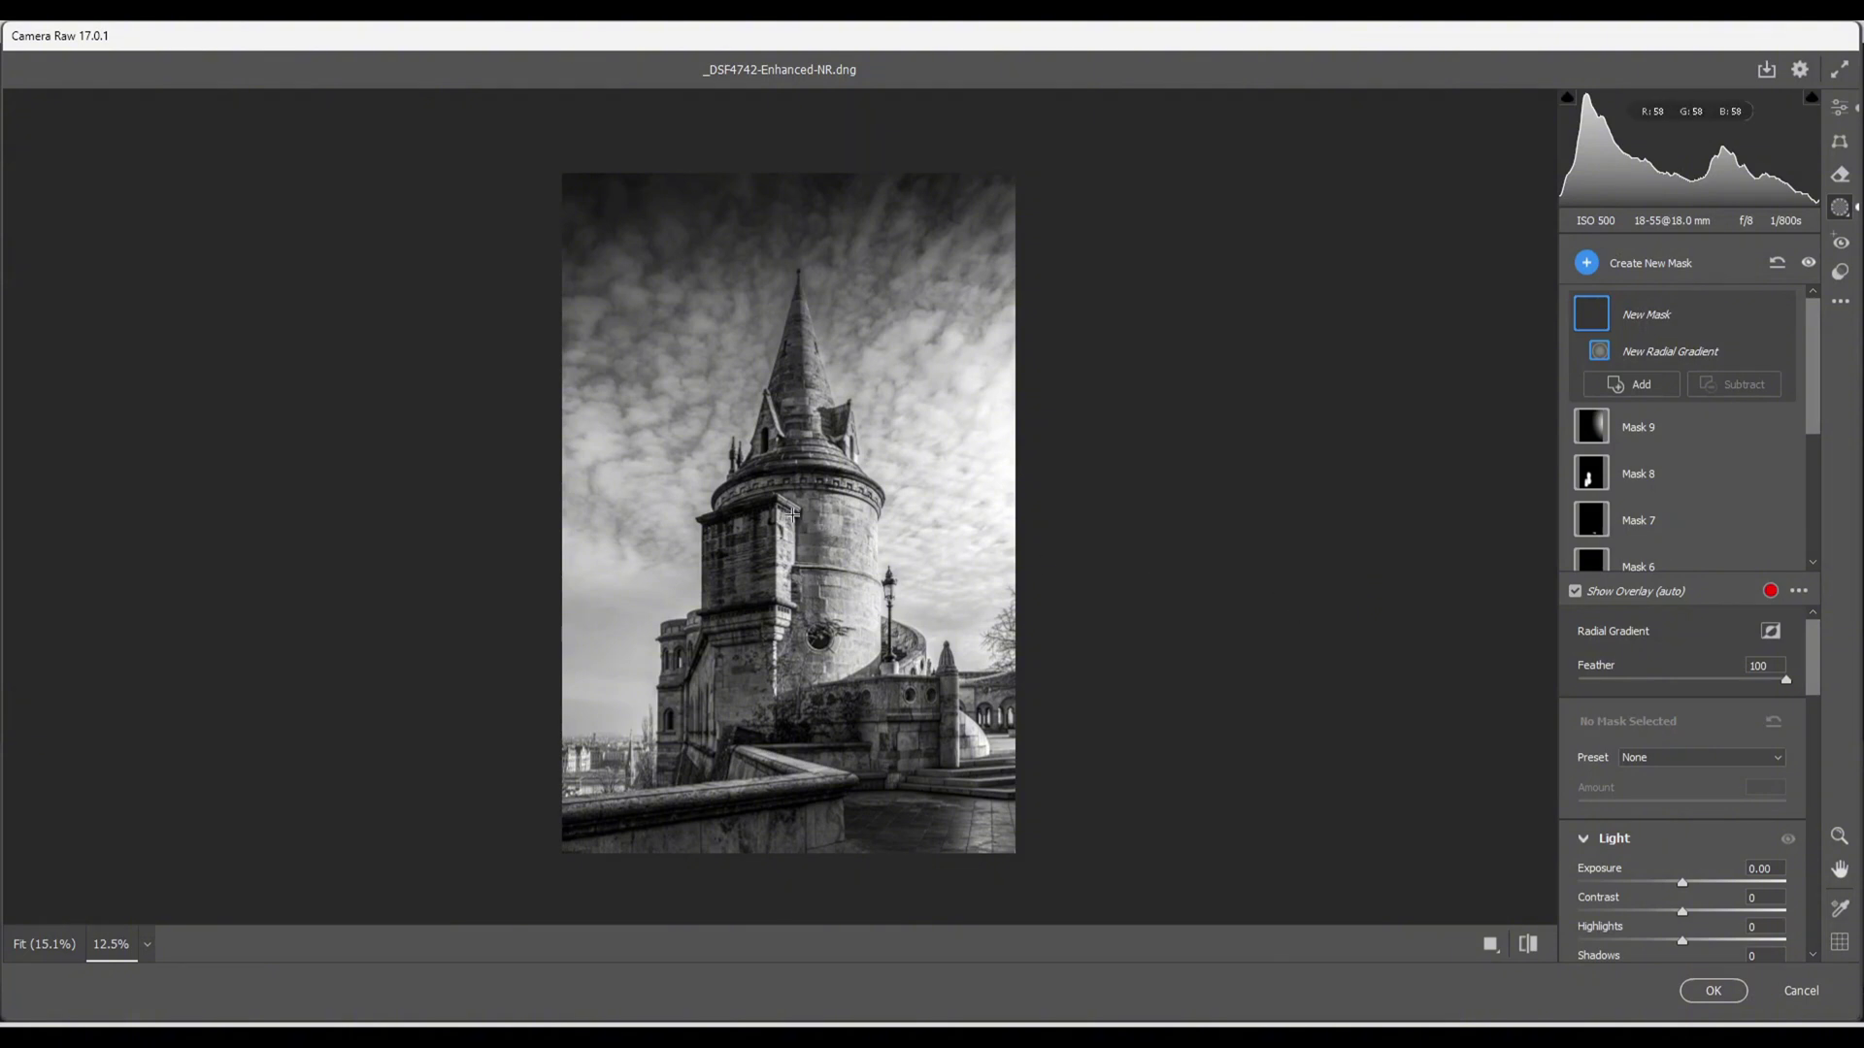
drag(792, 514, 945, 742)
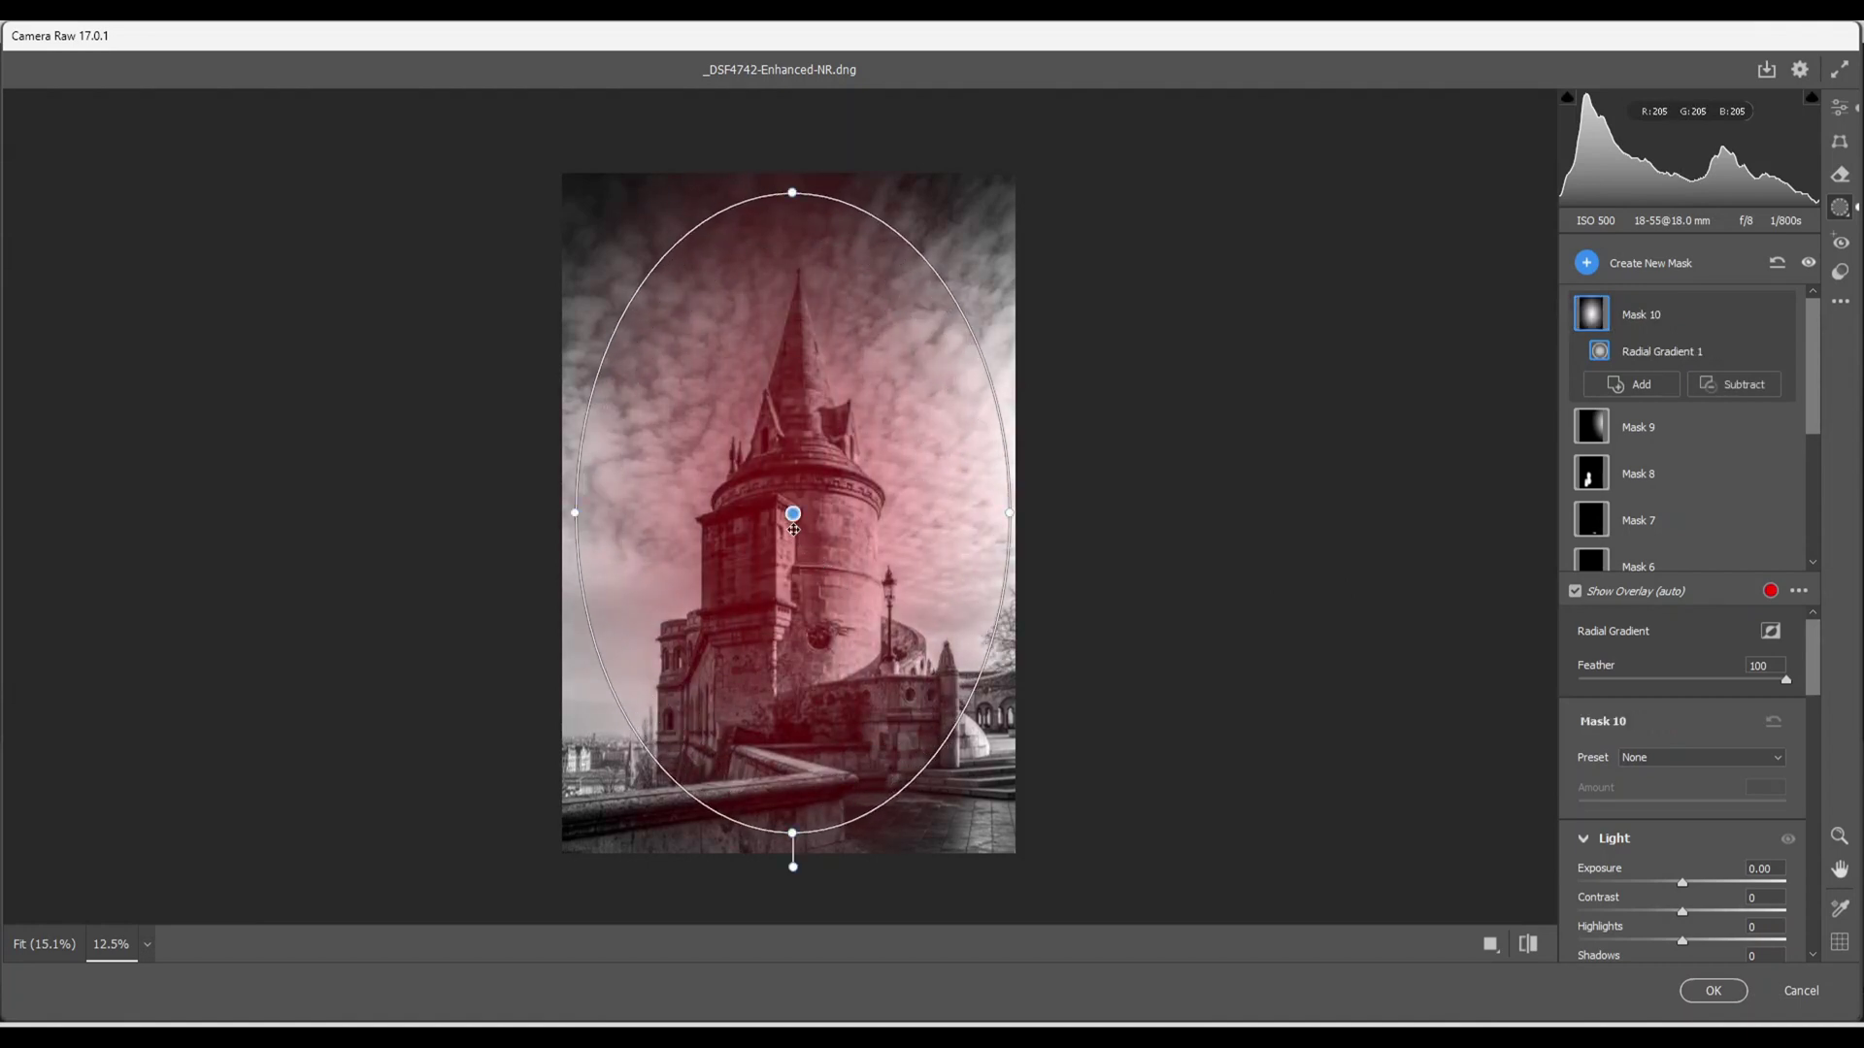
drag(792, 513, 948, 508)
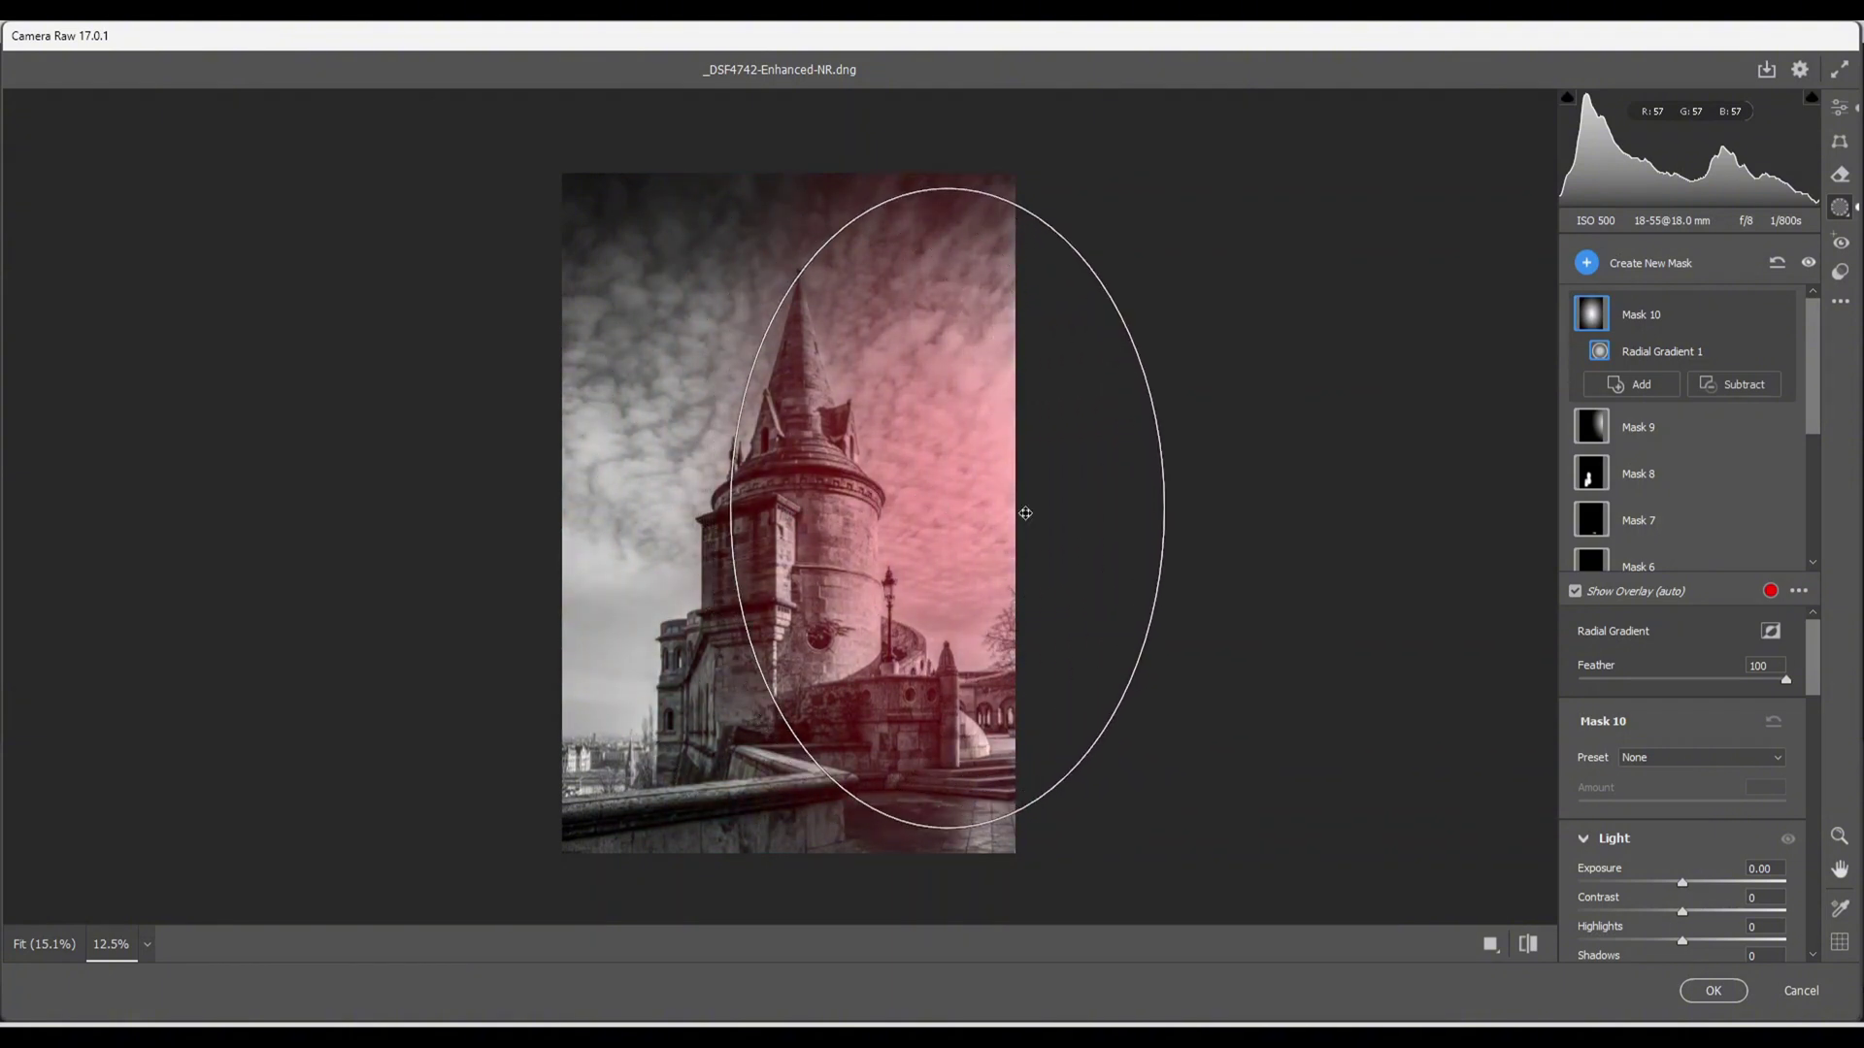
drag(1178, 474, 1137, 455)
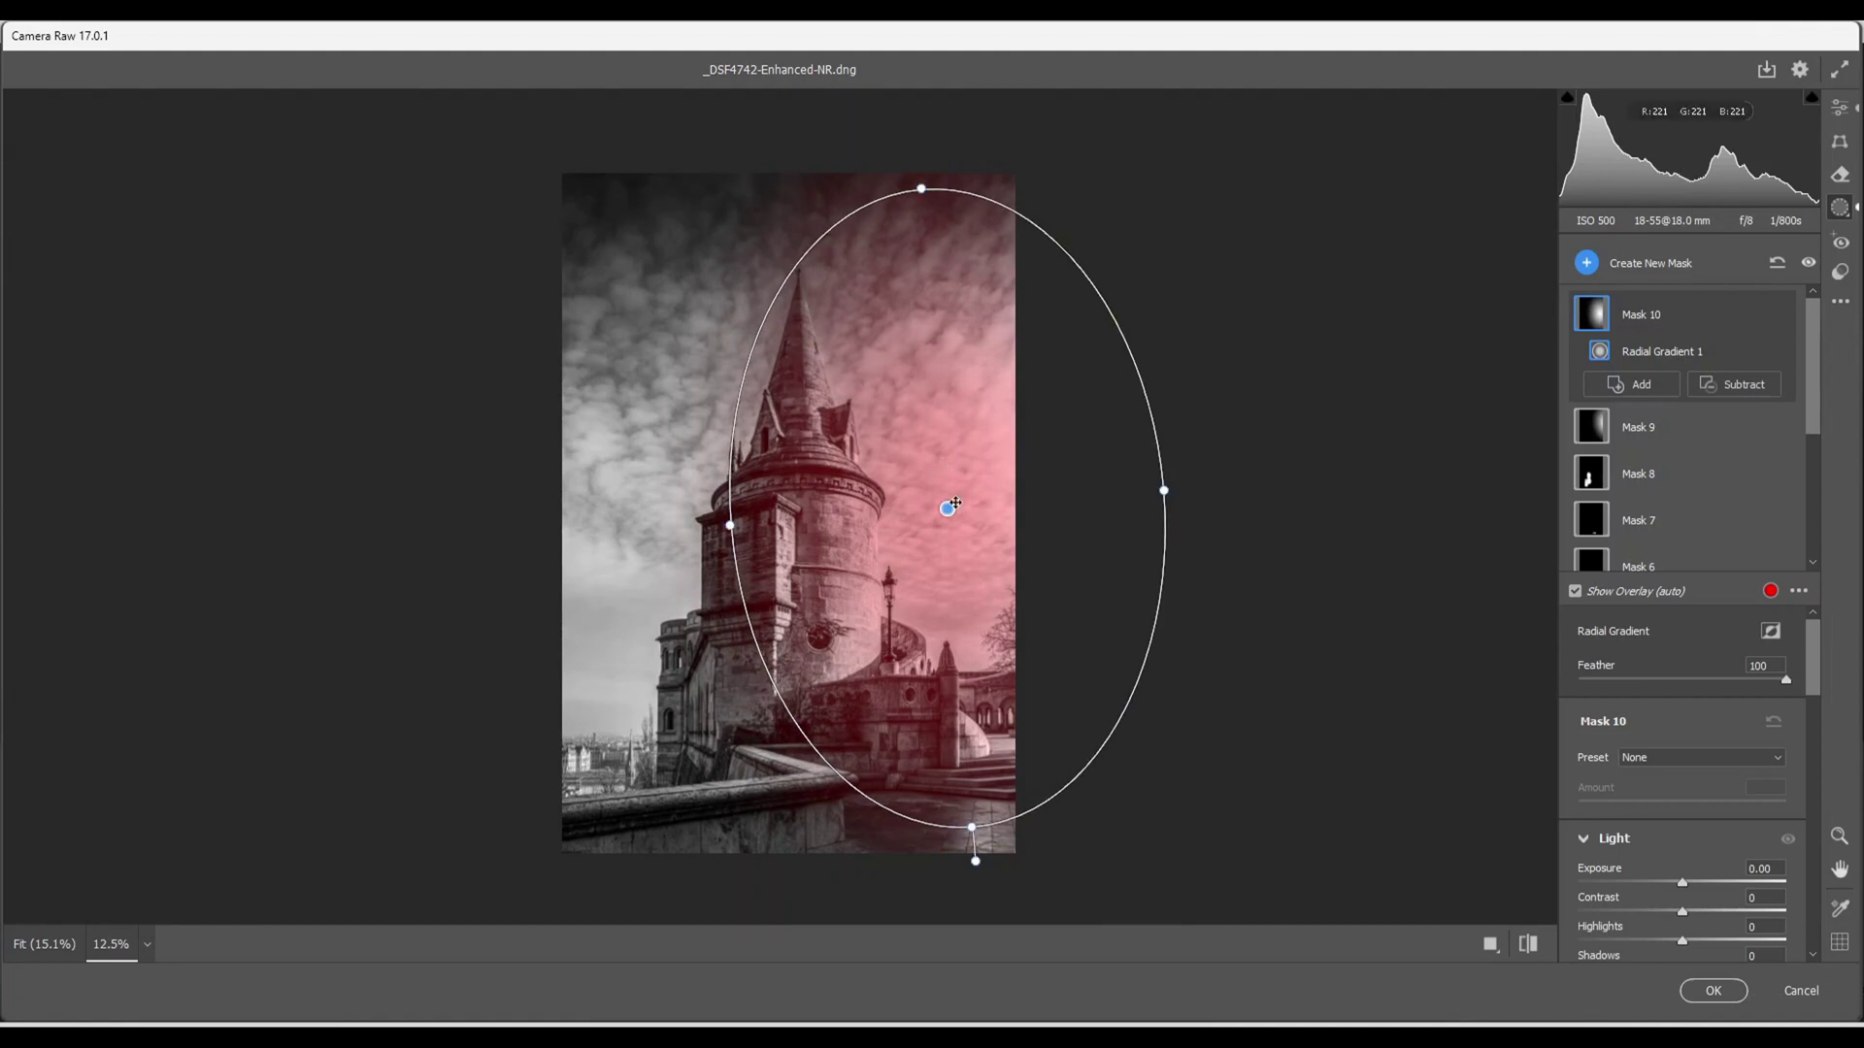
drag(948, 508, 965, 512)
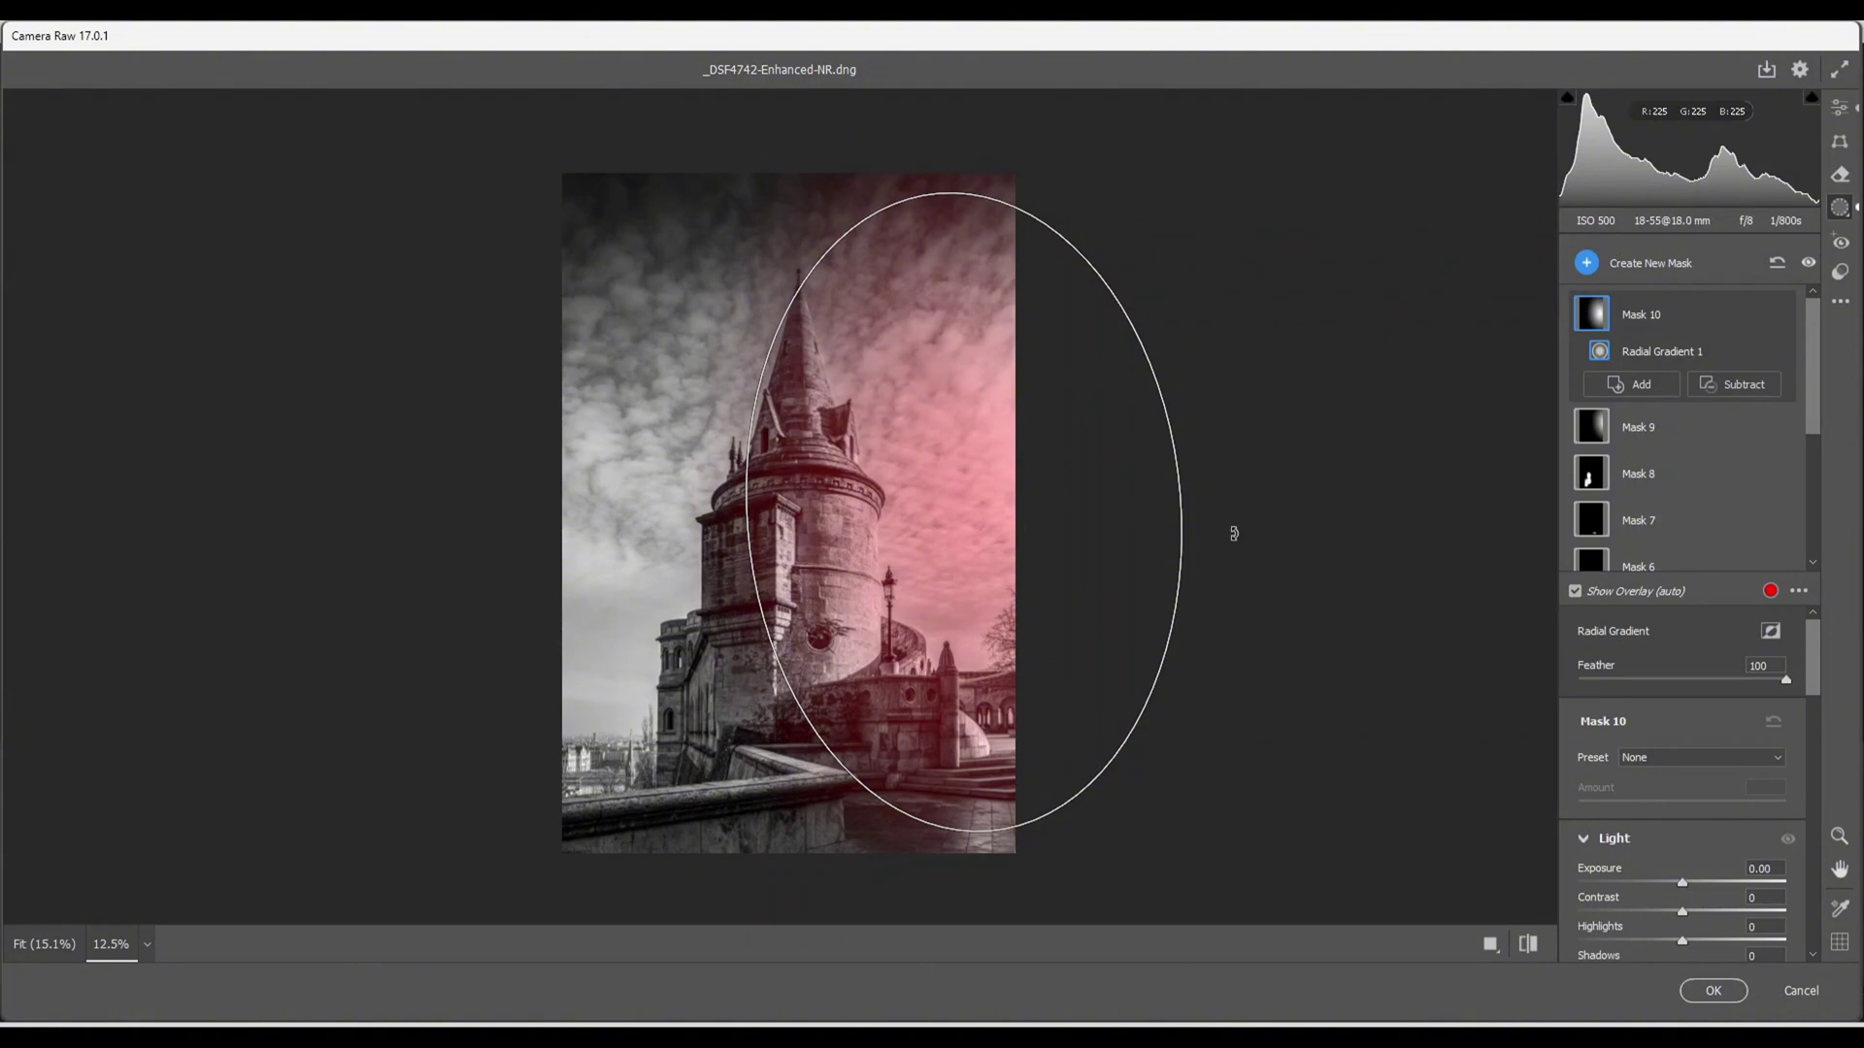
- Invert the new radial mask, widened slightly, to cover the area around the bright sky and set its Exposure to -0.10
click(1771, 632)
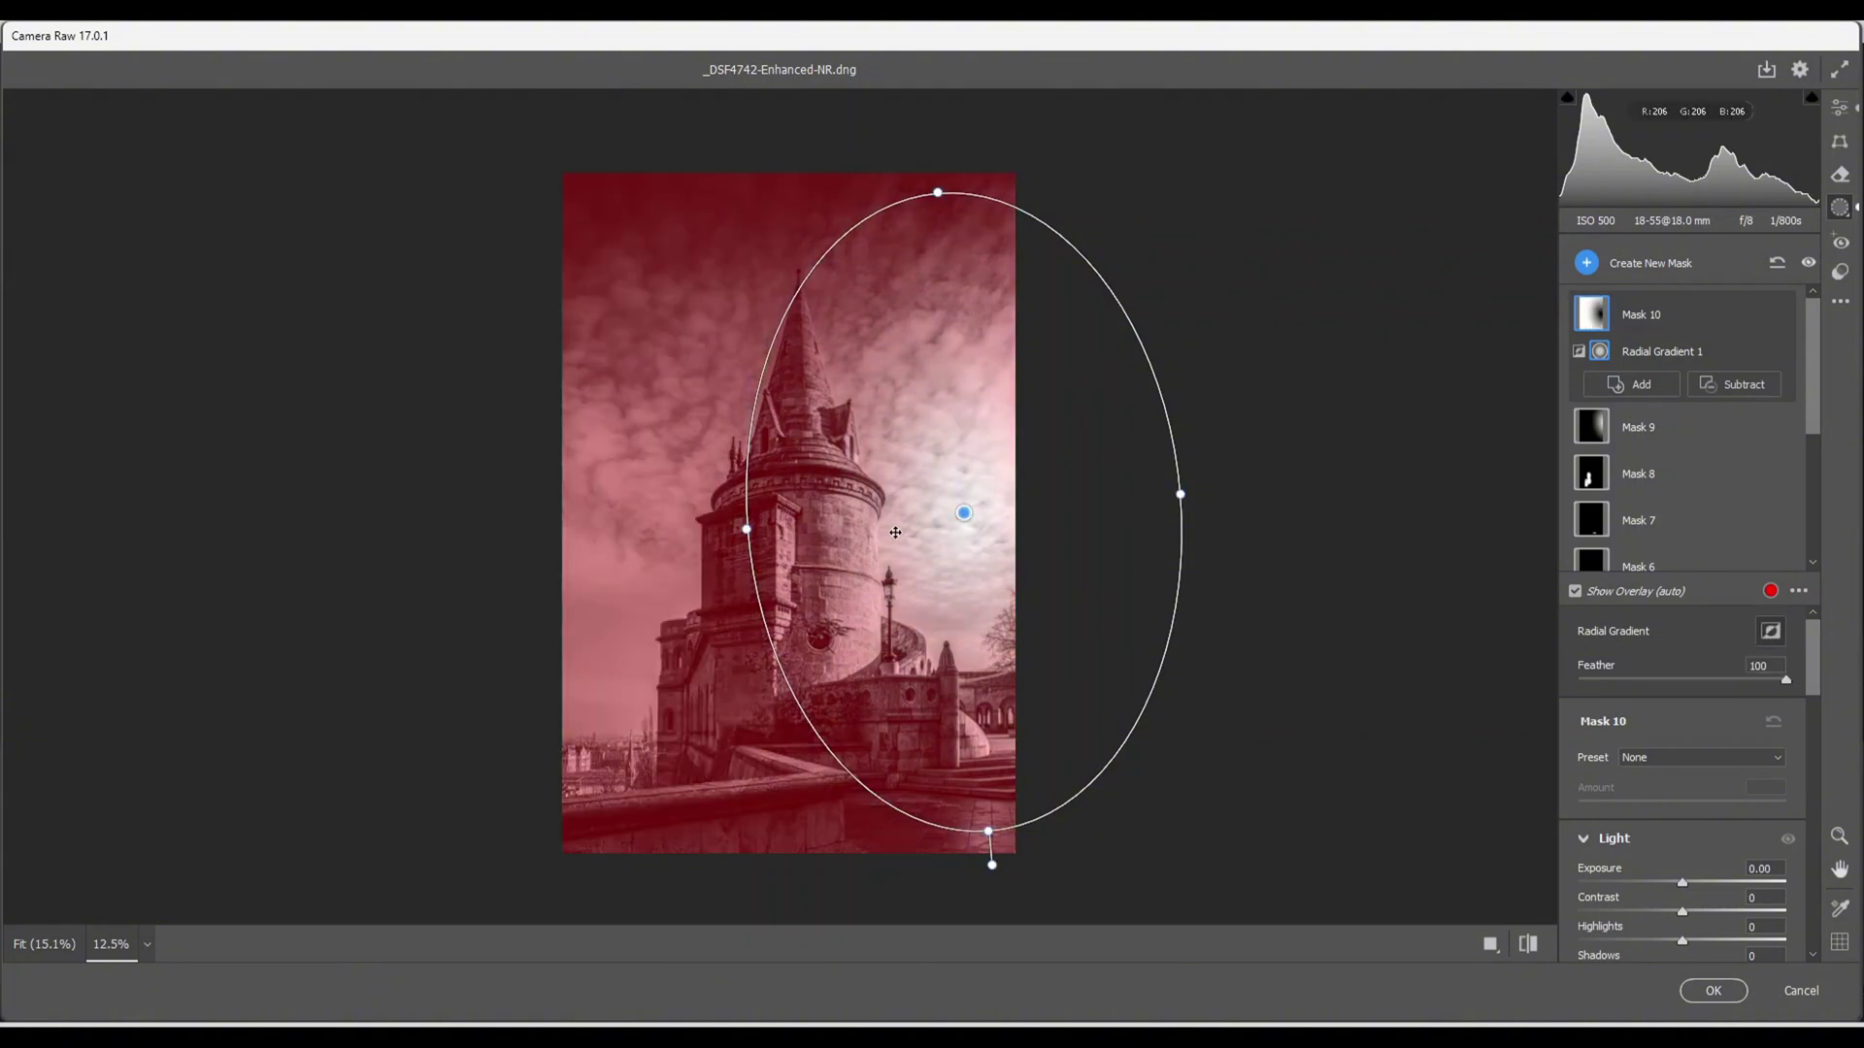
drag(746, 529, 726, 534)
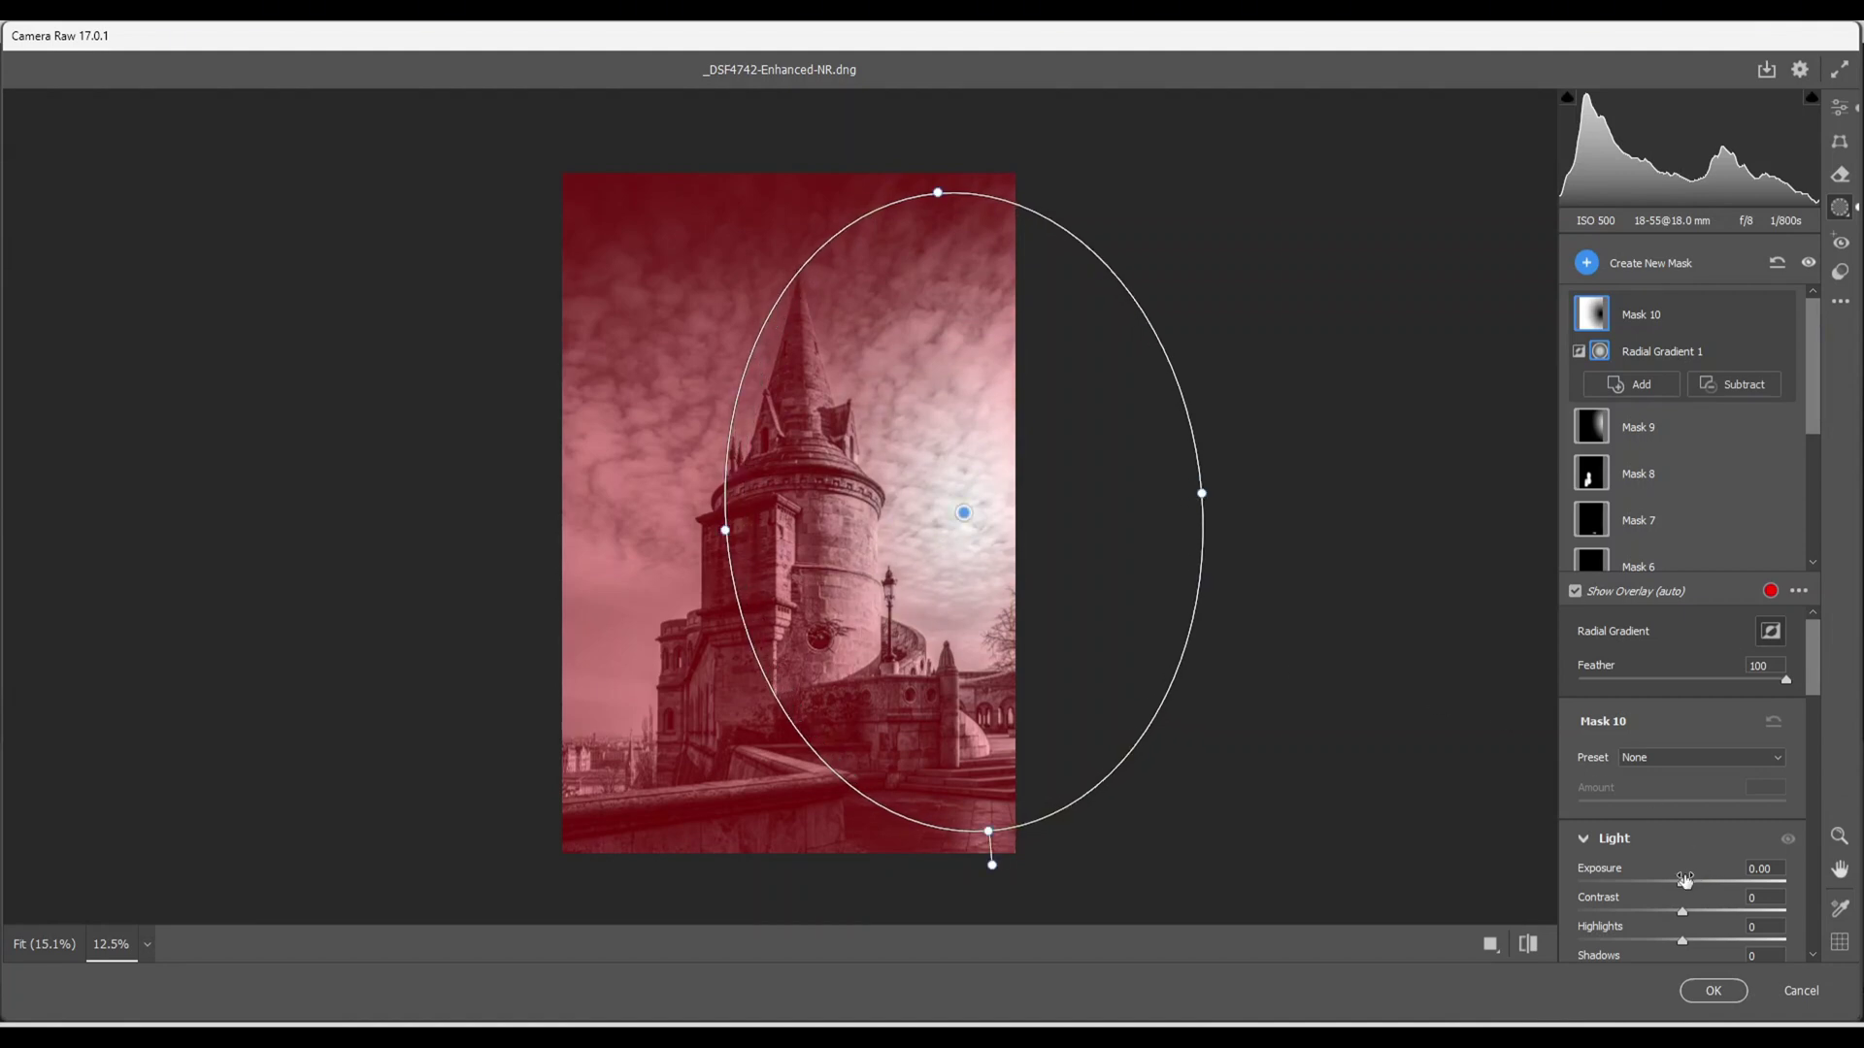
drag(1681, 882, 1680, 886)
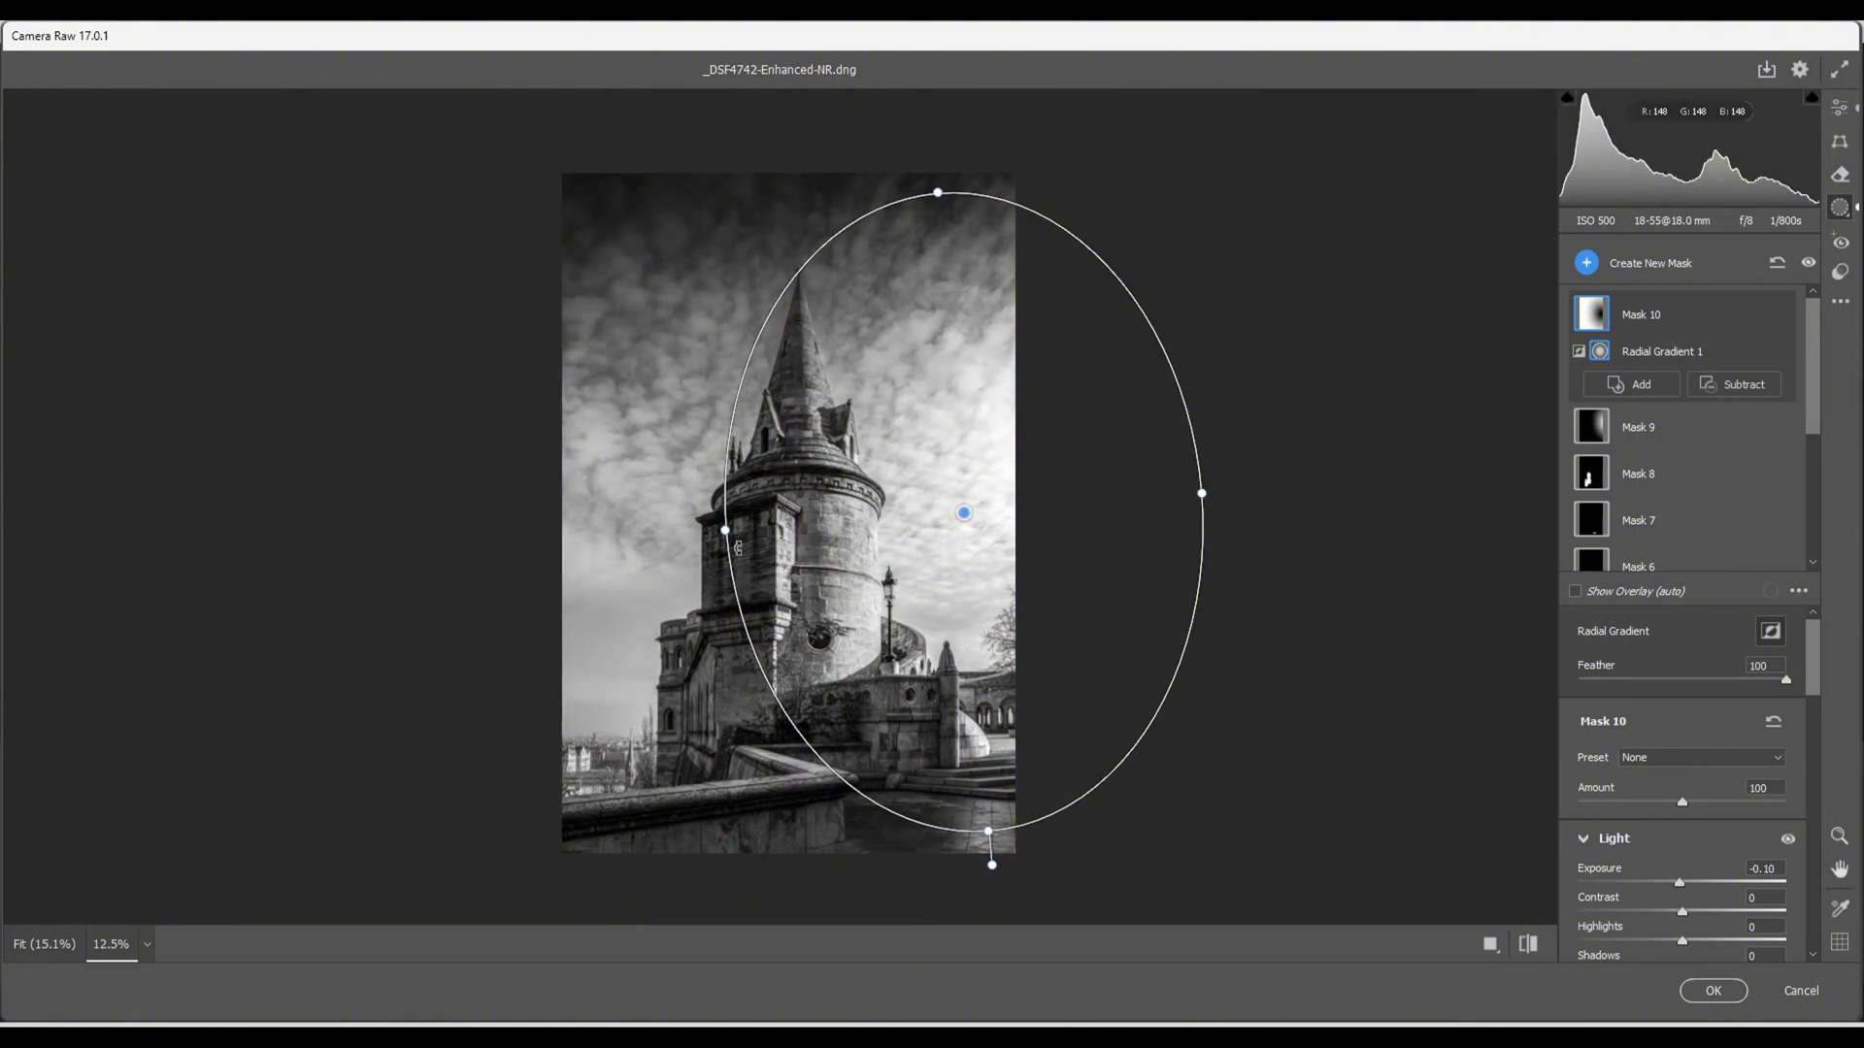
- Widen the inverted radial mask around the bright sky, set its Exposure to -0.05, and return to the global edit settings
drag(726, 531, 687, 534)
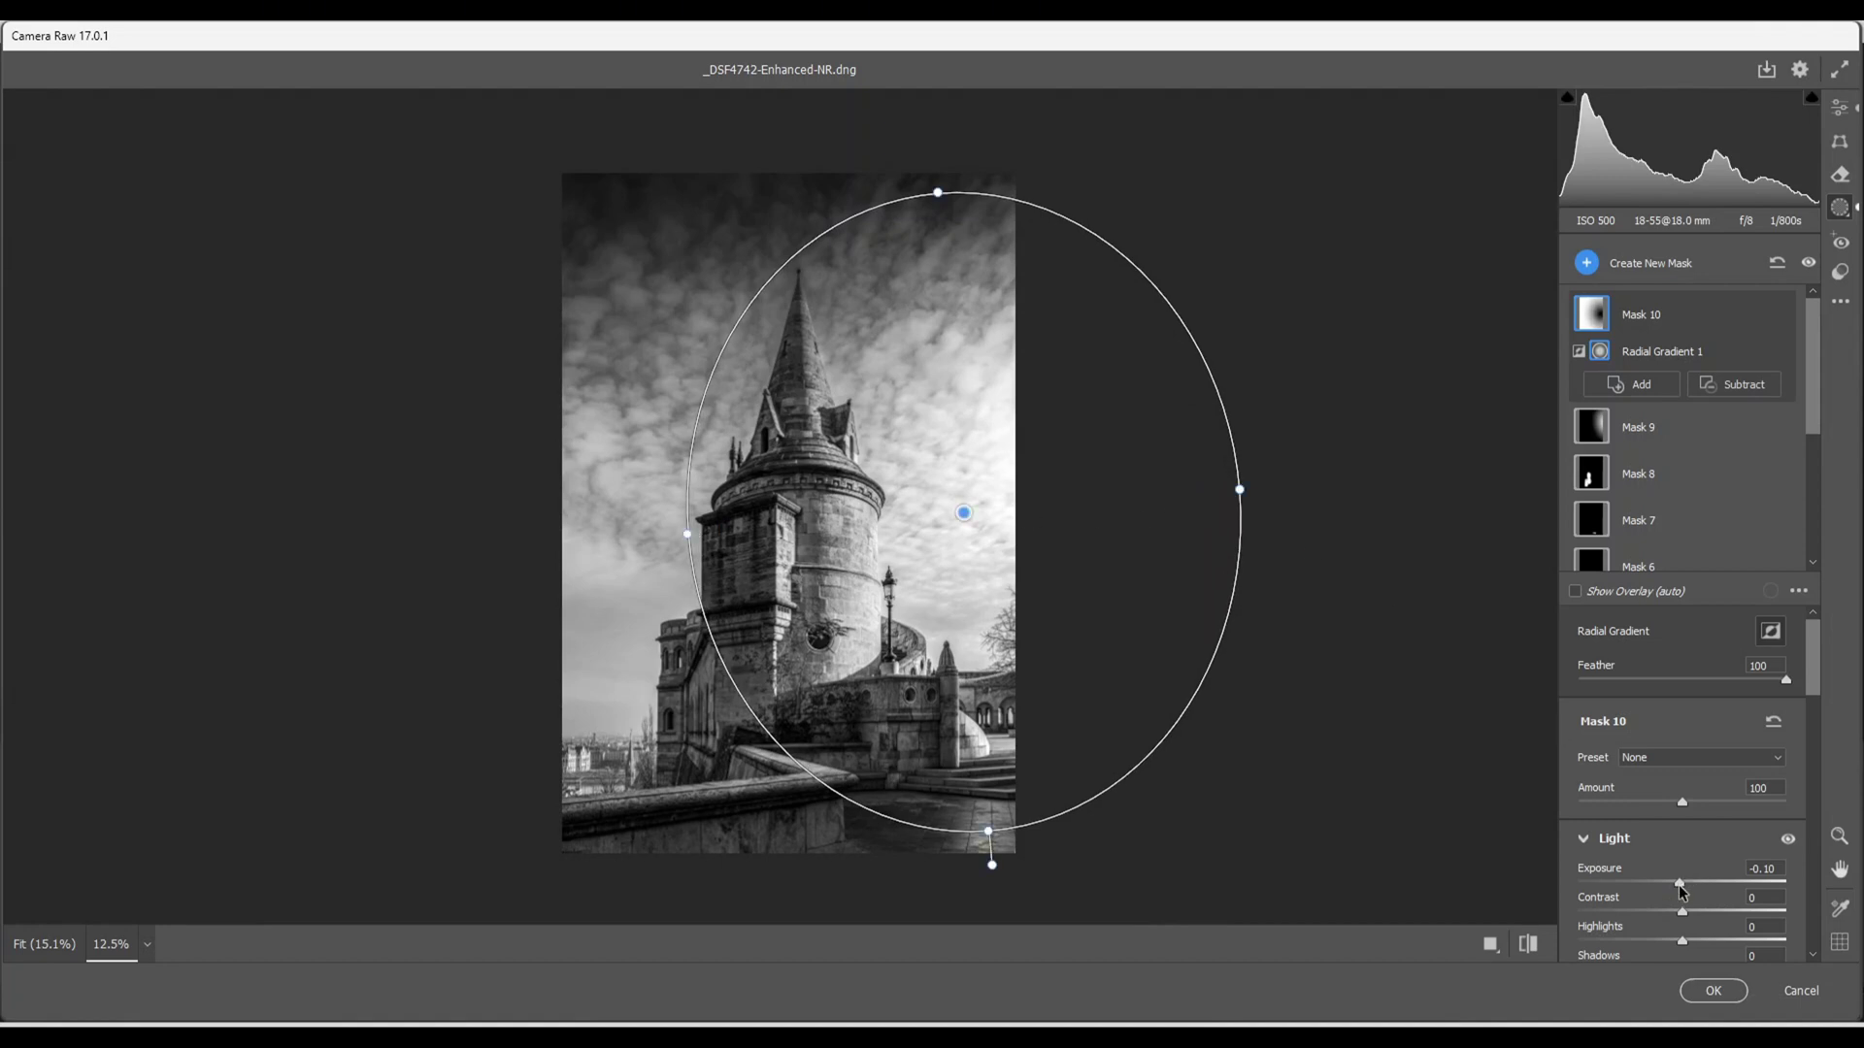
drag(1683, 890, 1683, 889)
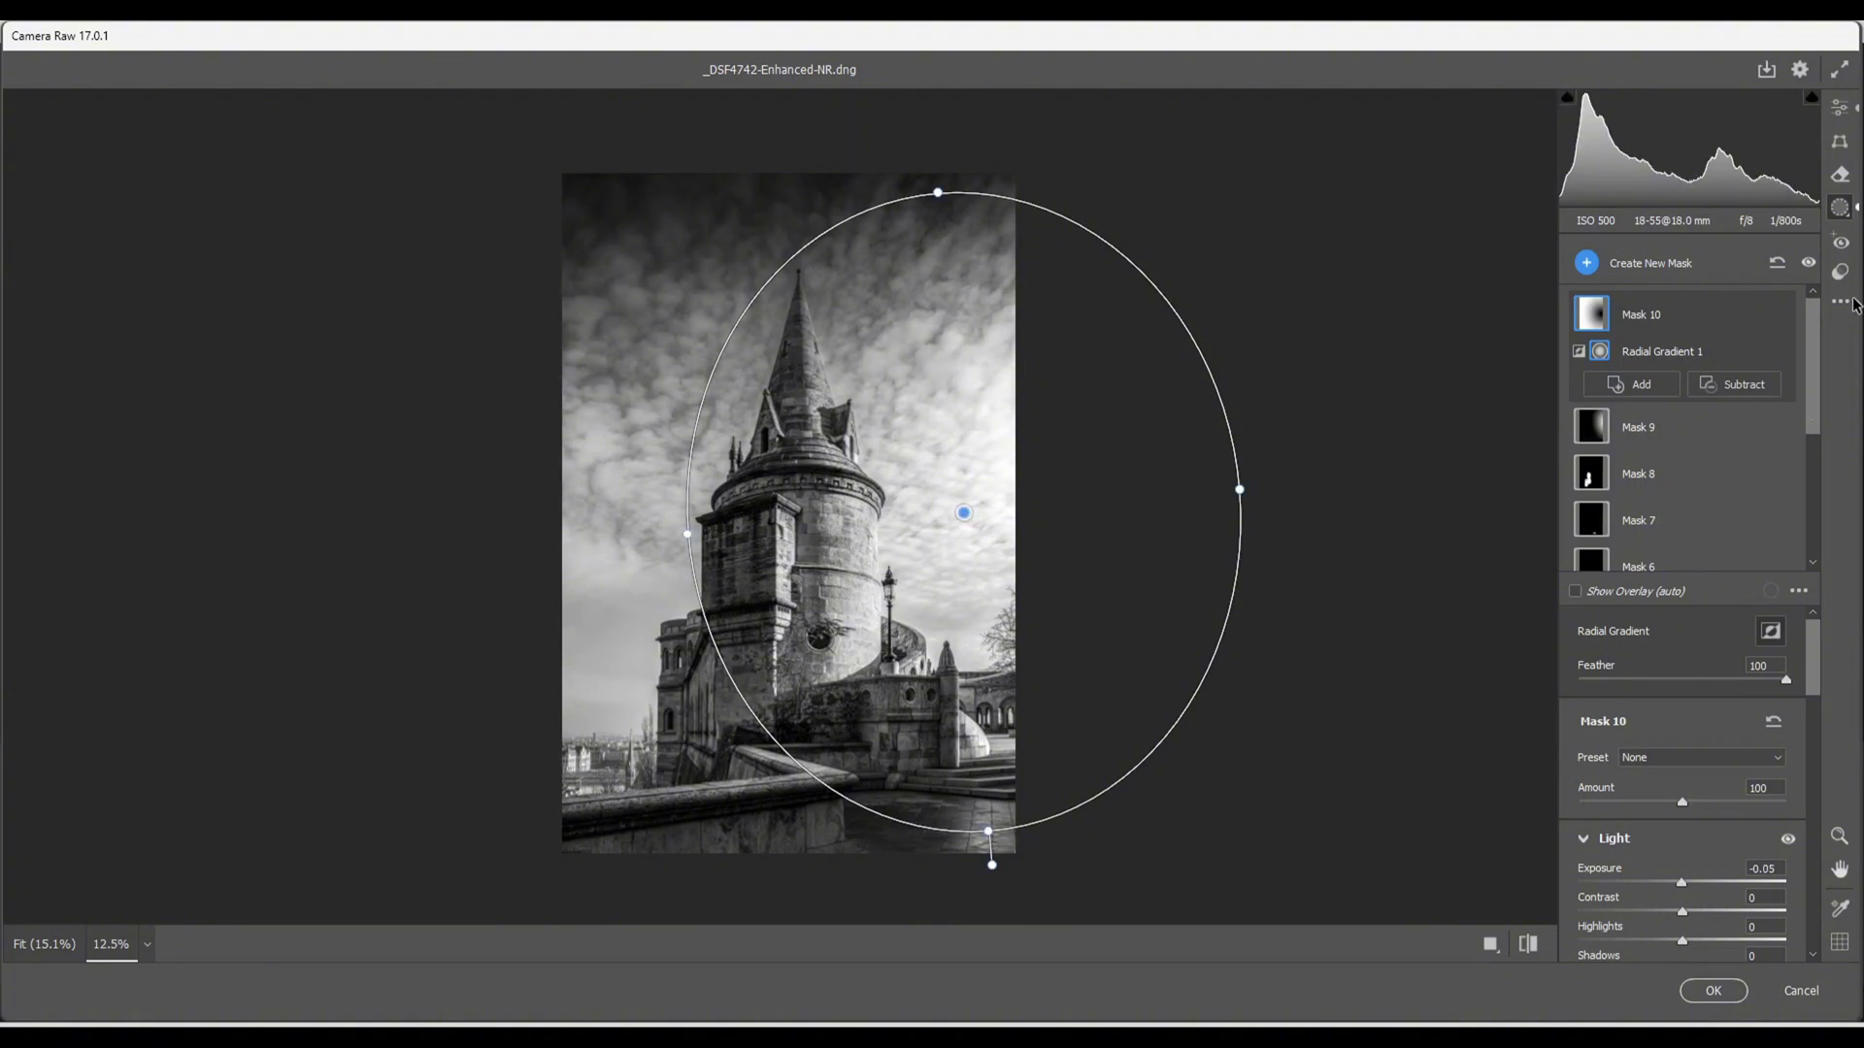
click(1840, 114)
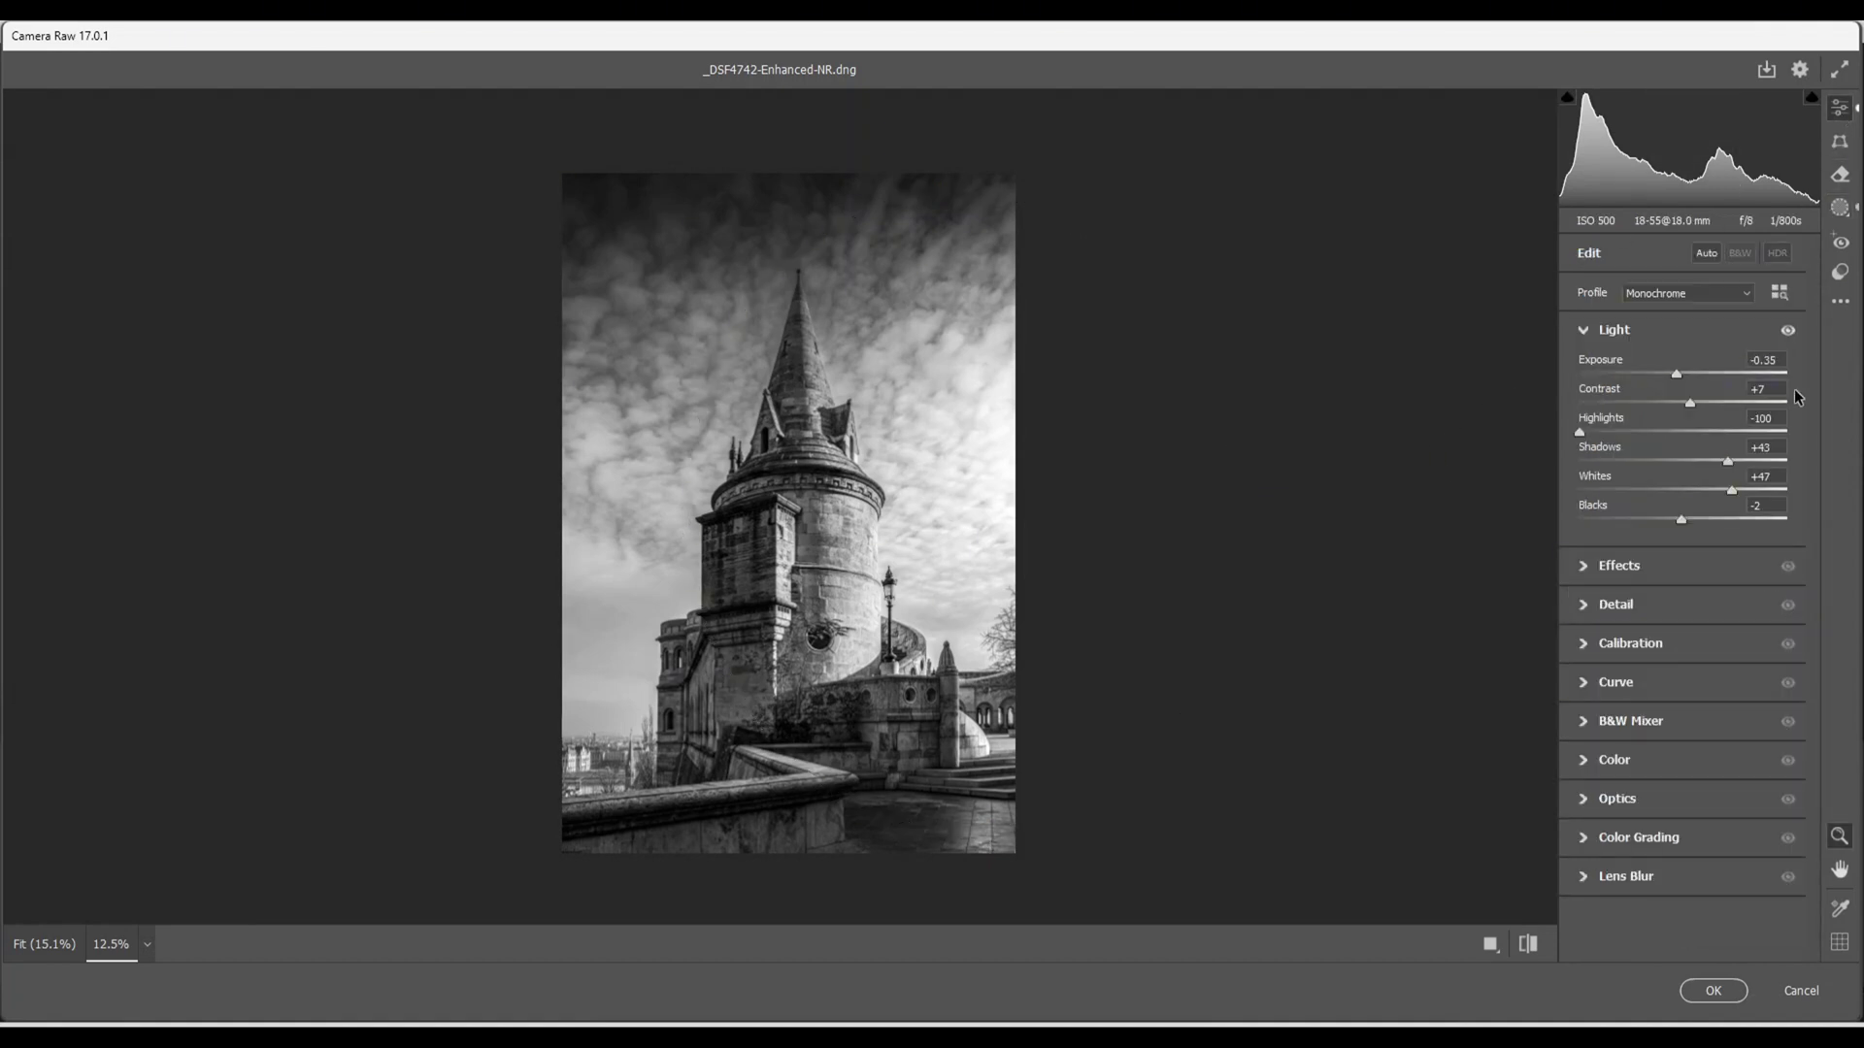
- Compare the photo with all masks hidden and shown, leaving them shown, and return to the global edit settings
click(1841, 213)
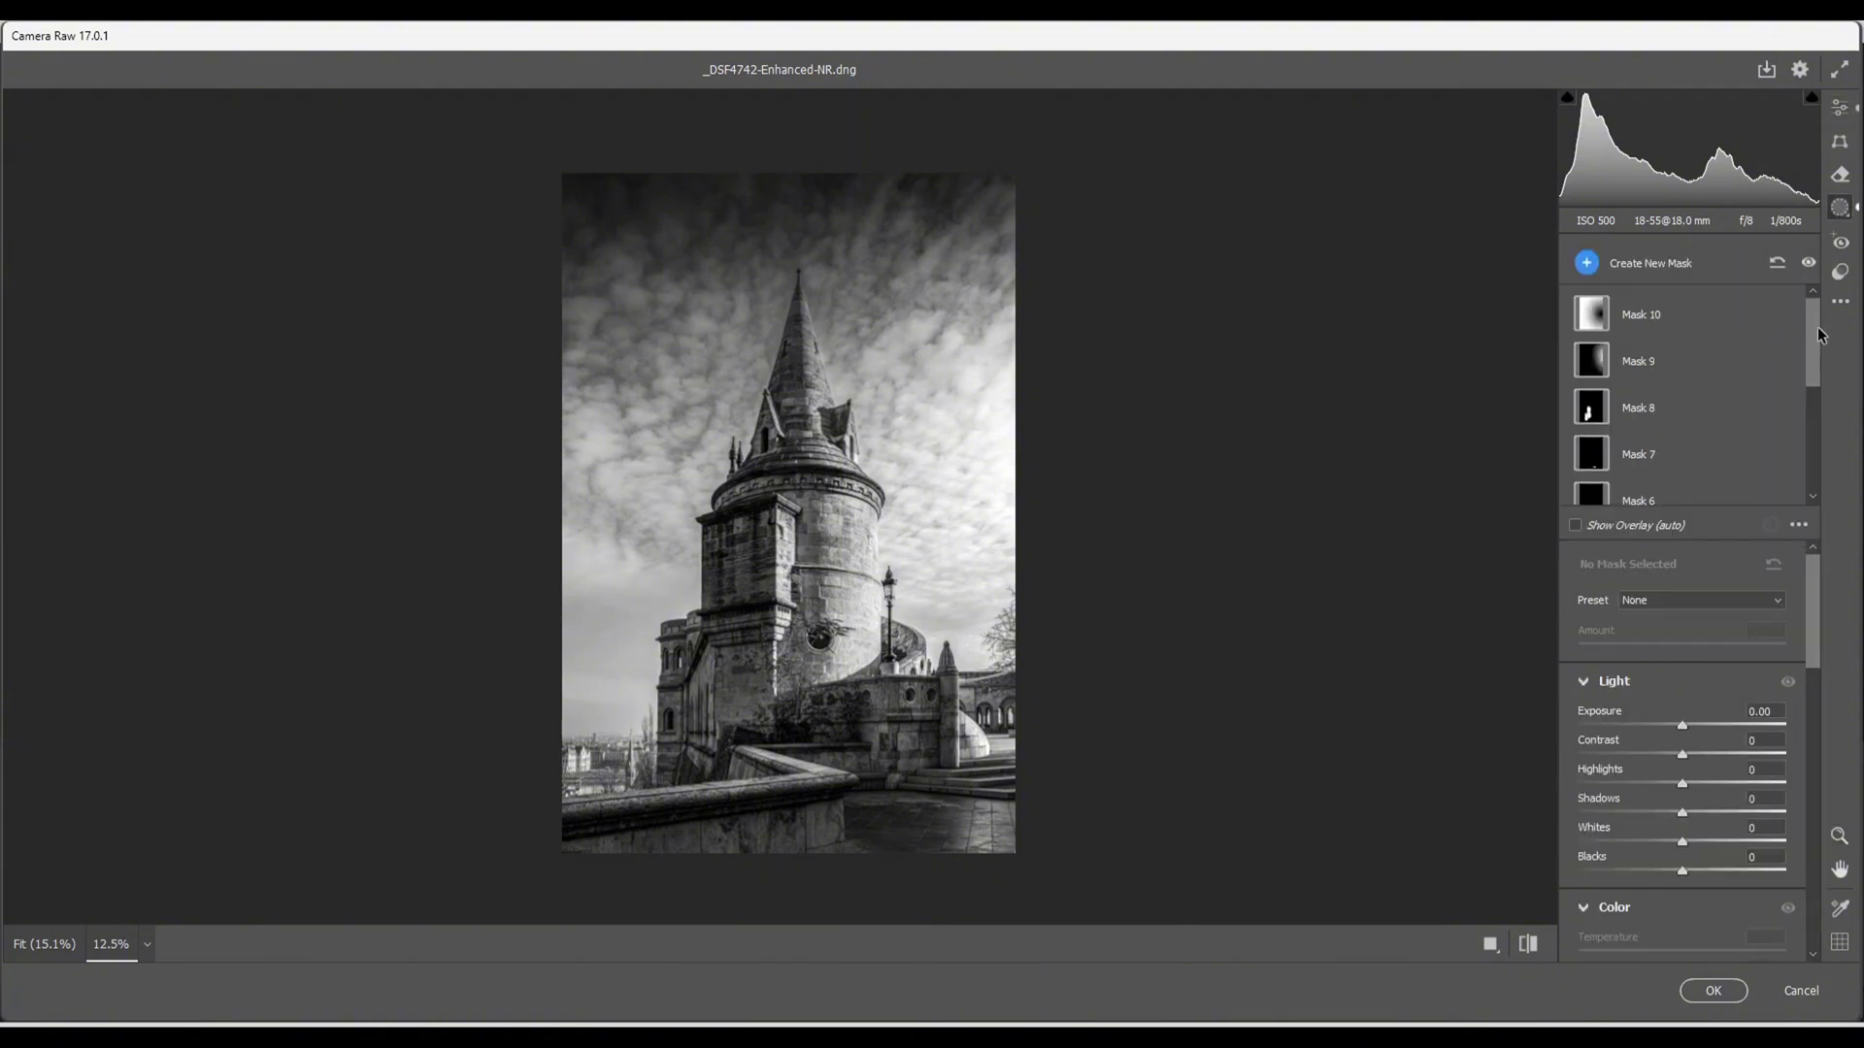
click(1808, 265)
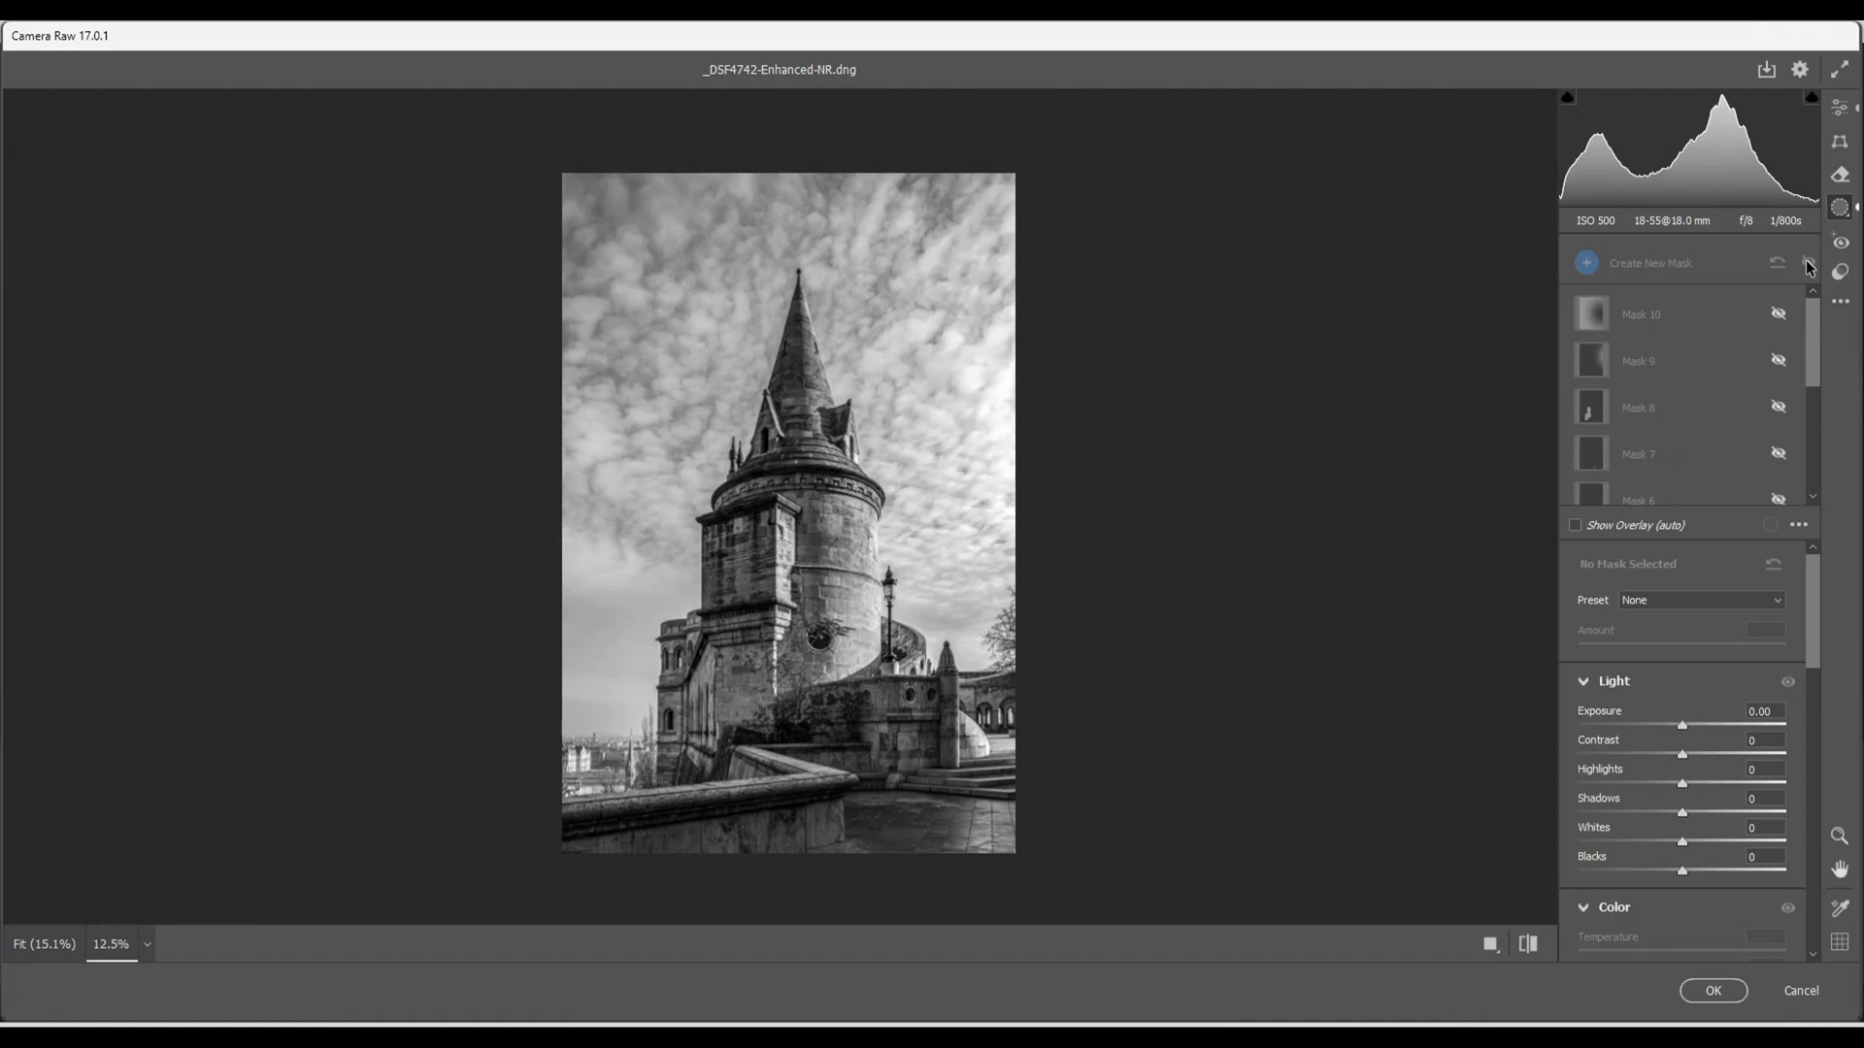
click(1809, 265)
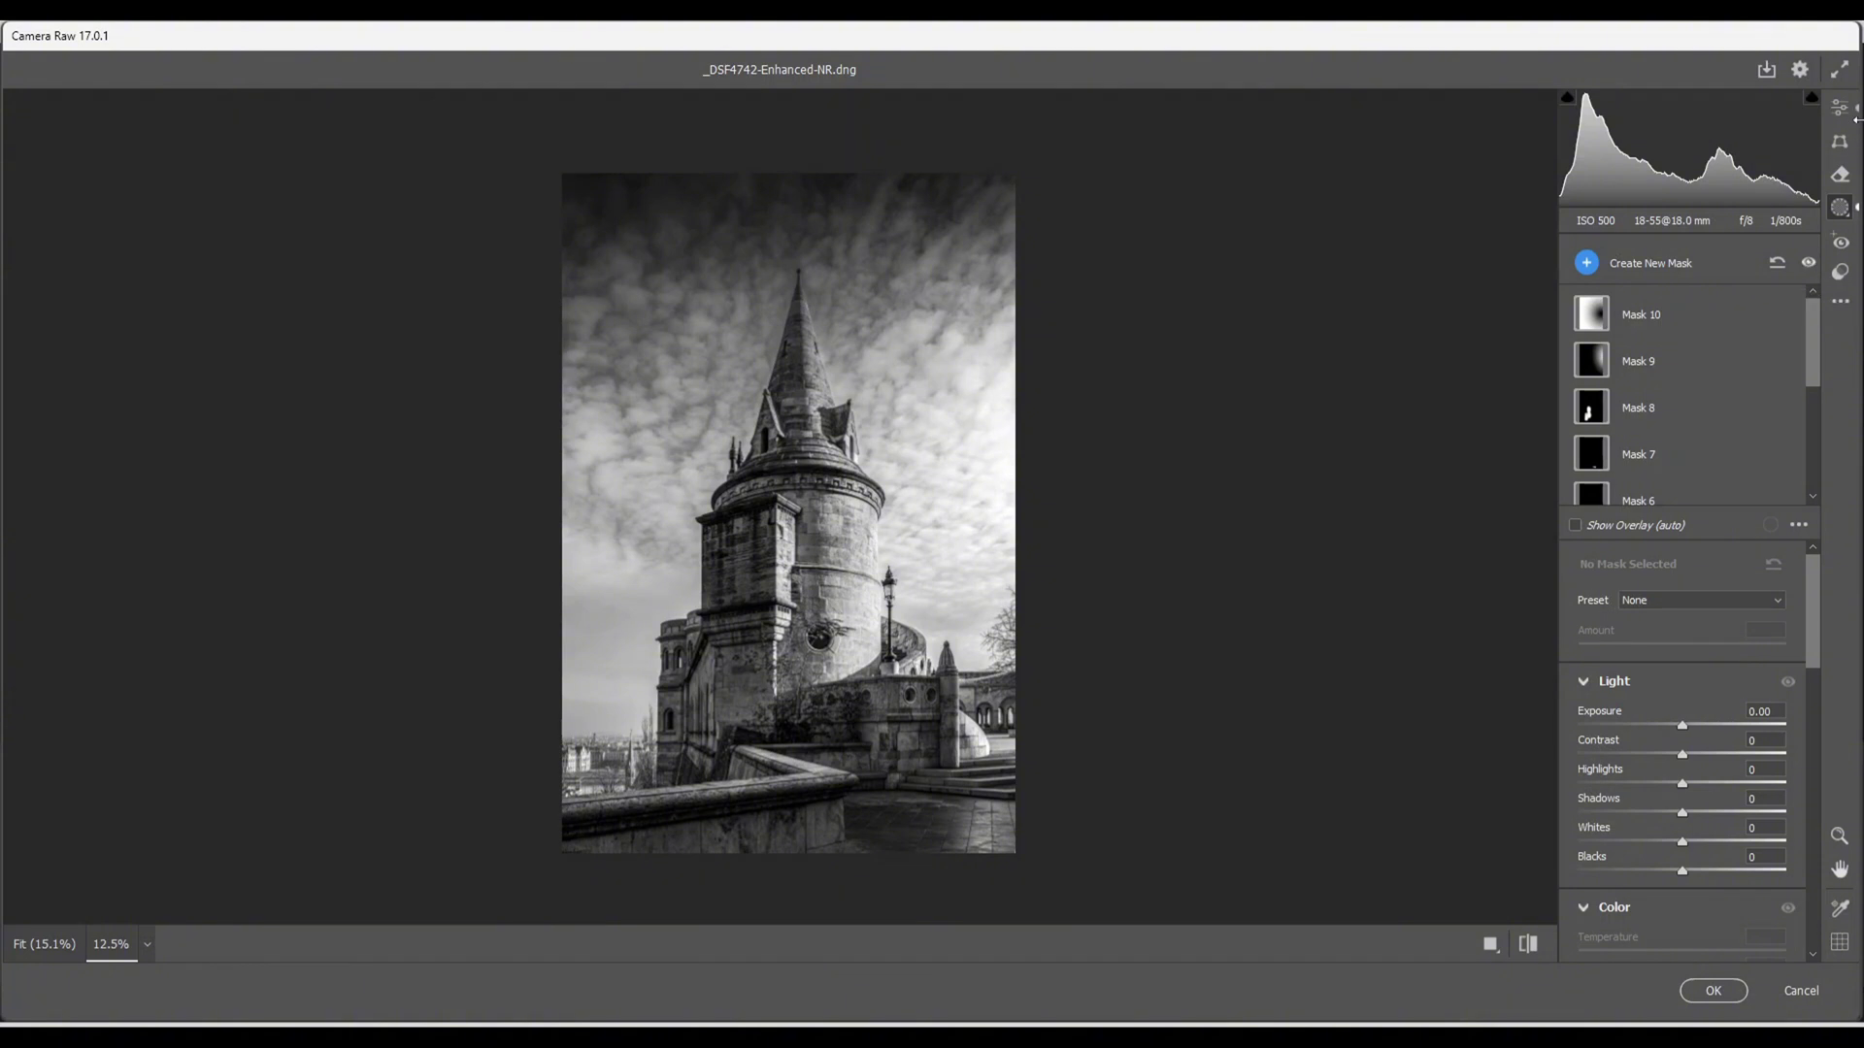
click(1842, 114)
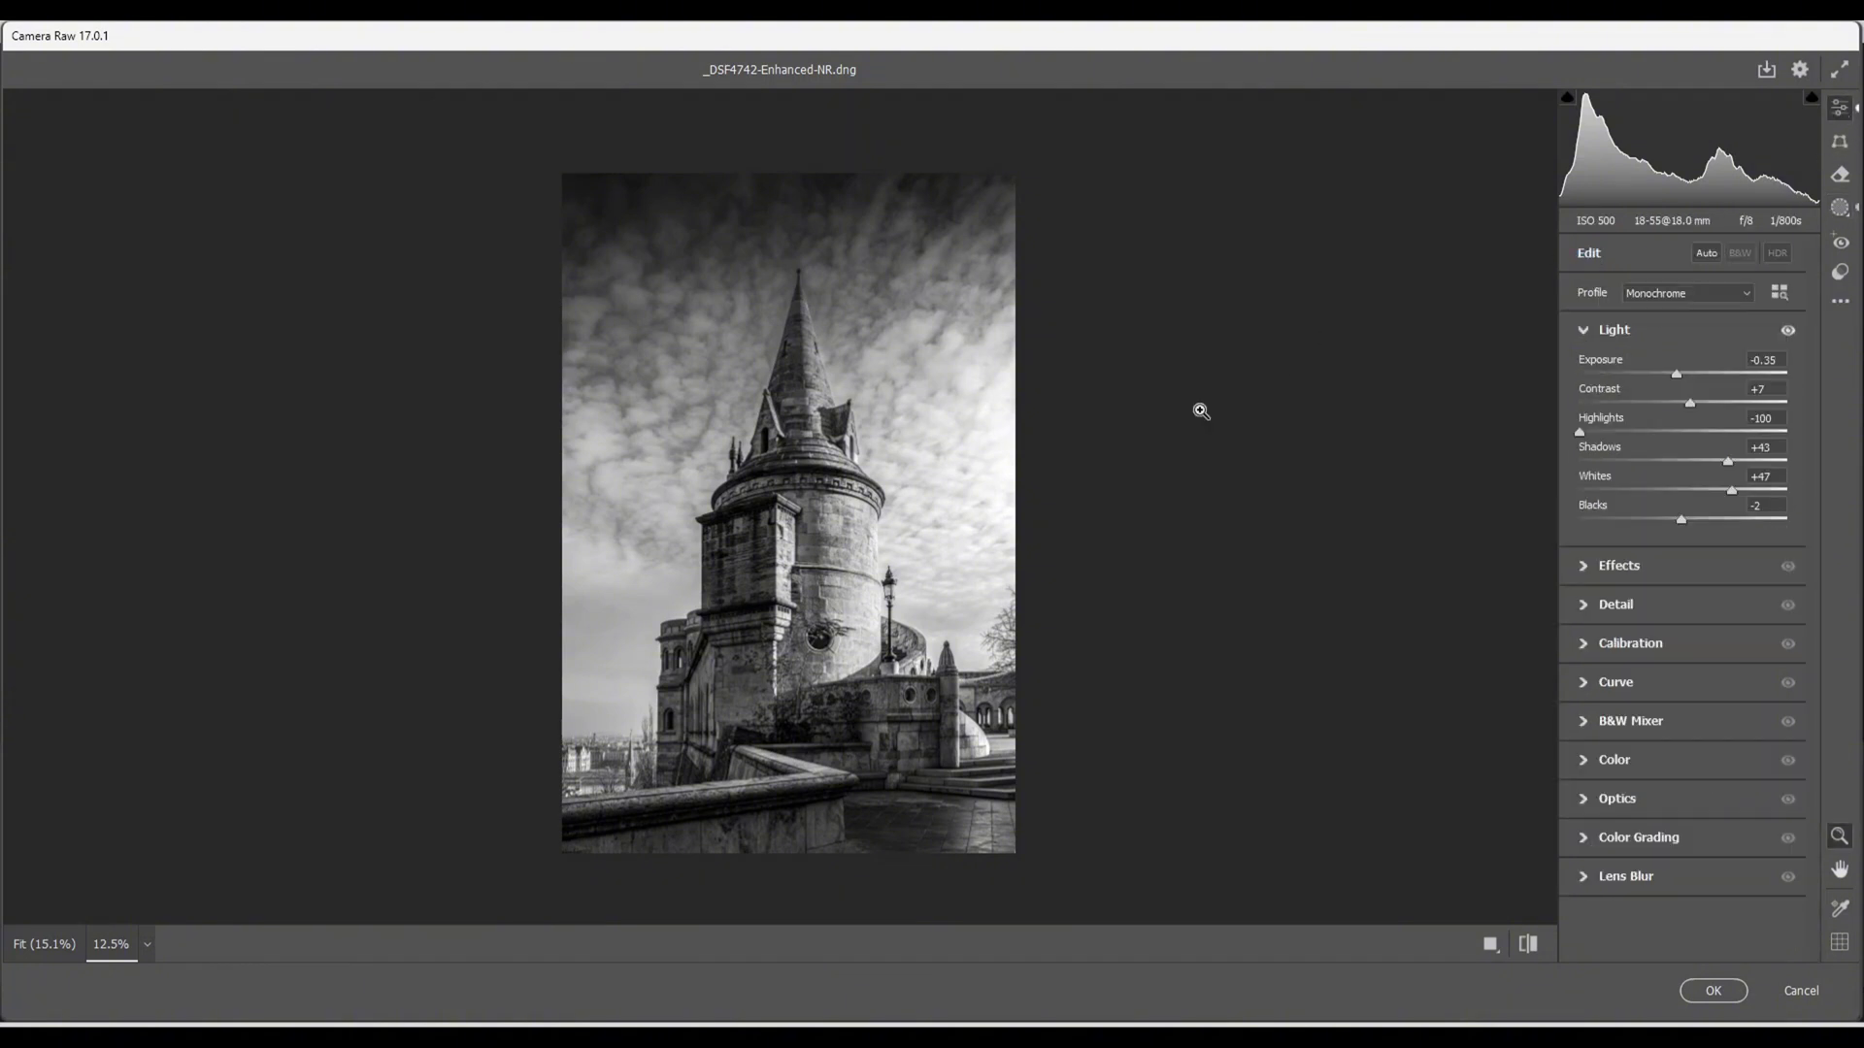
scroll(806, 535, down, 1)
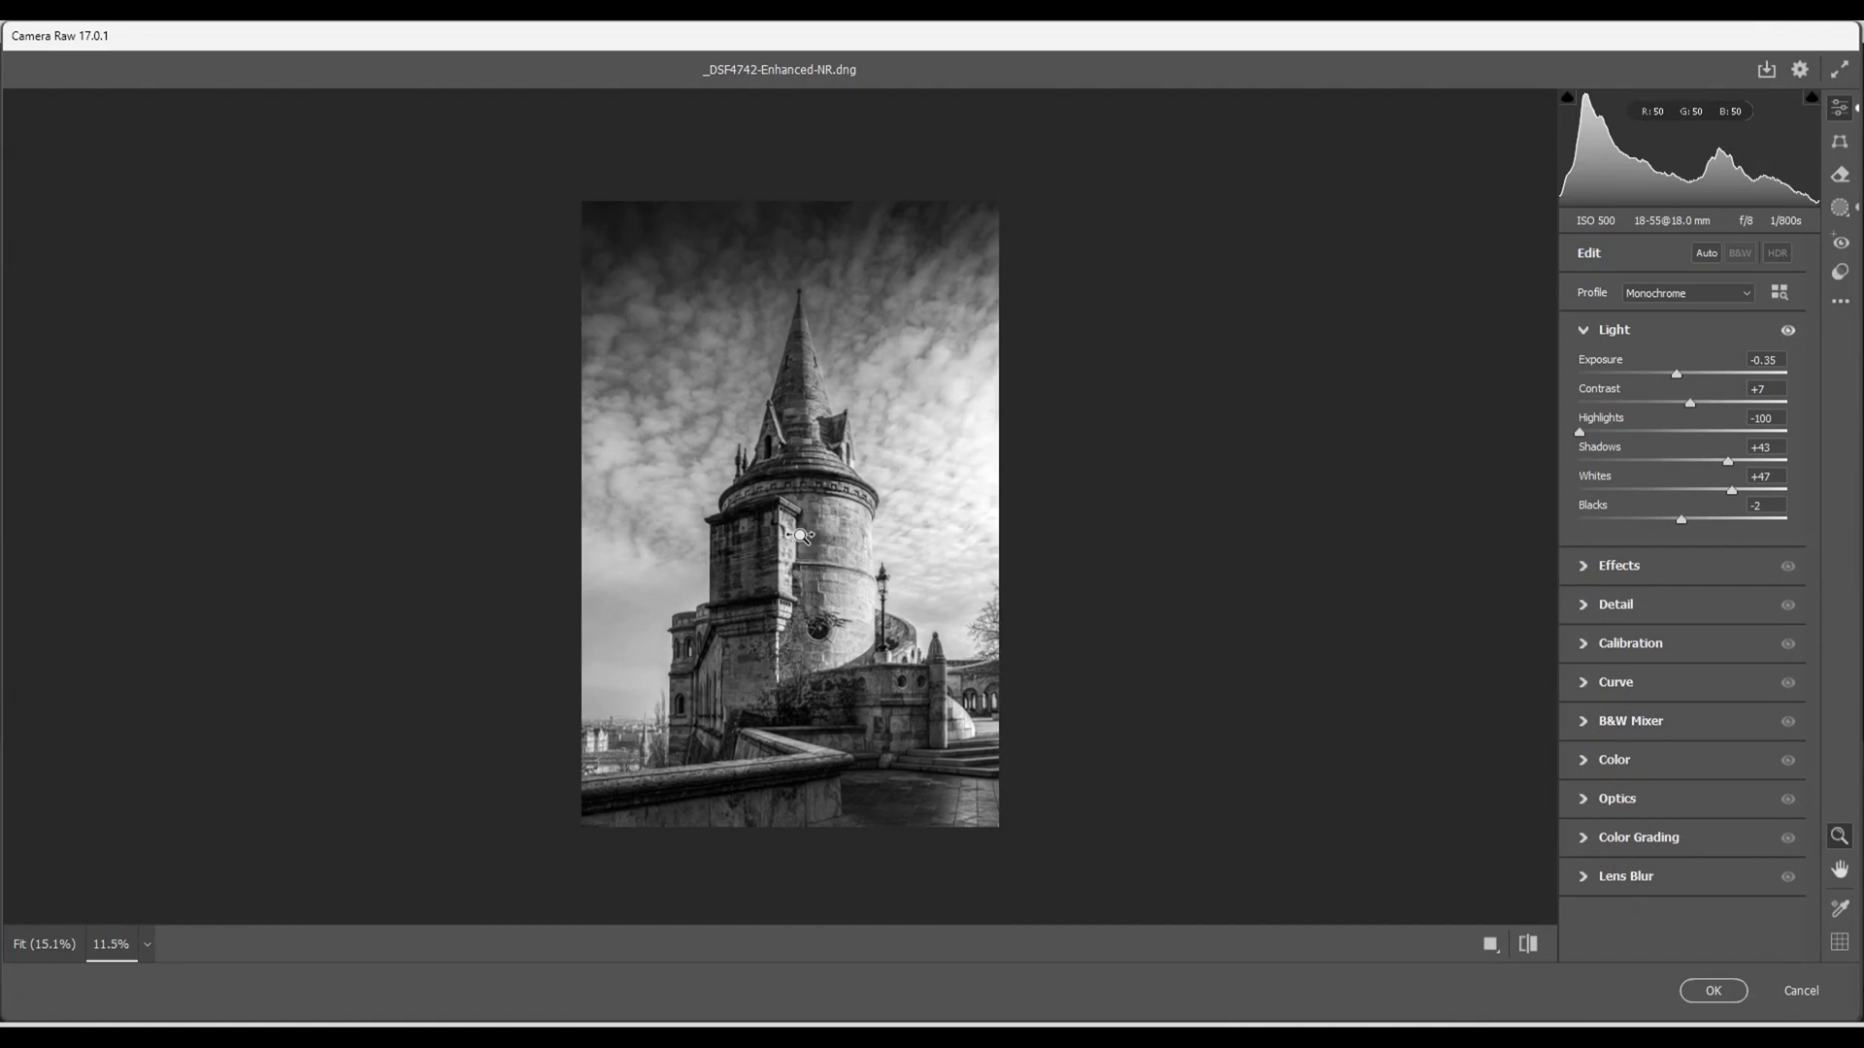